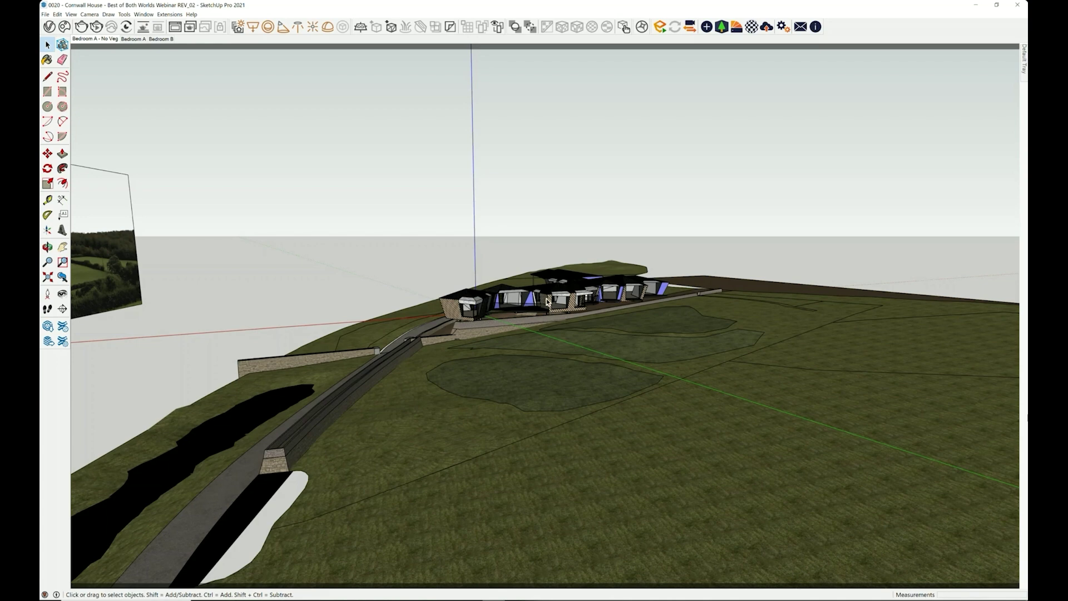
Step: Float the Enscape toolbar over the model, start Enscape and maximise its render window
middle_drag(548, 302, 692, 310)
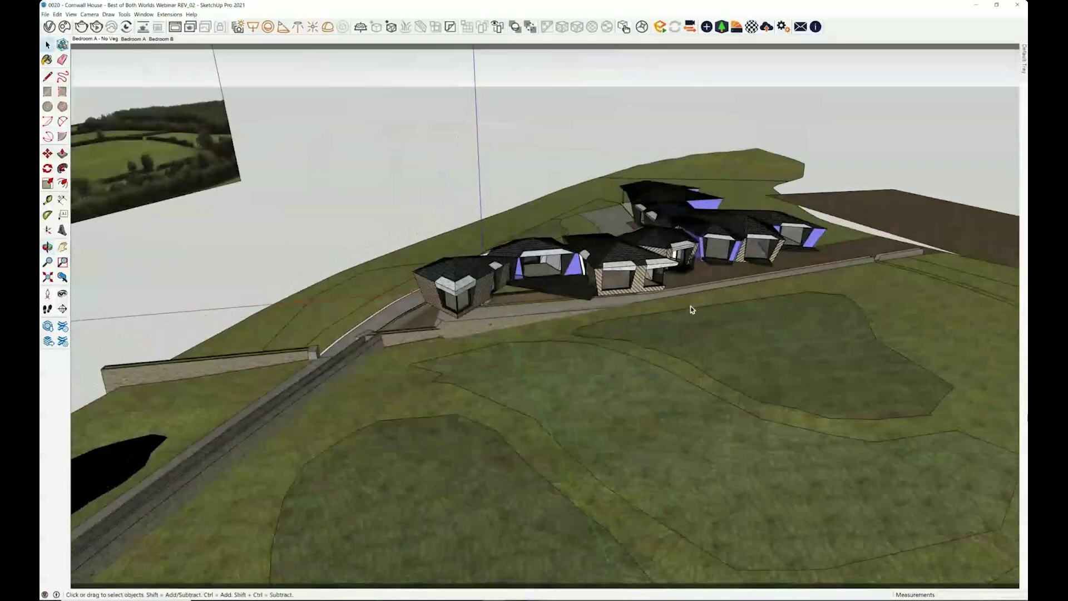
scroll(733, 280, up, 3)
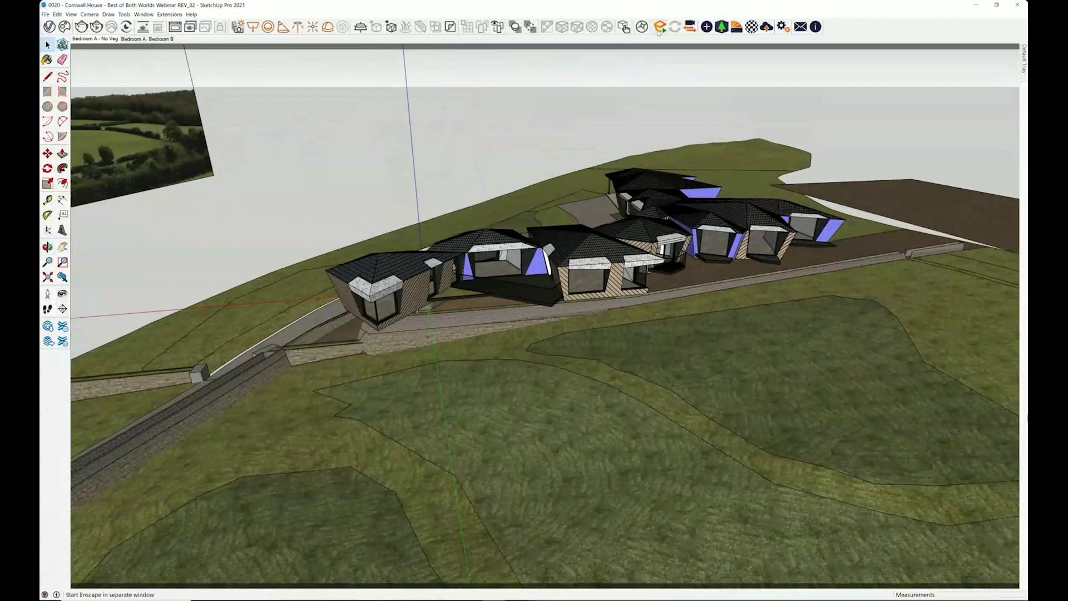
drag(653, 26, 239, 78)
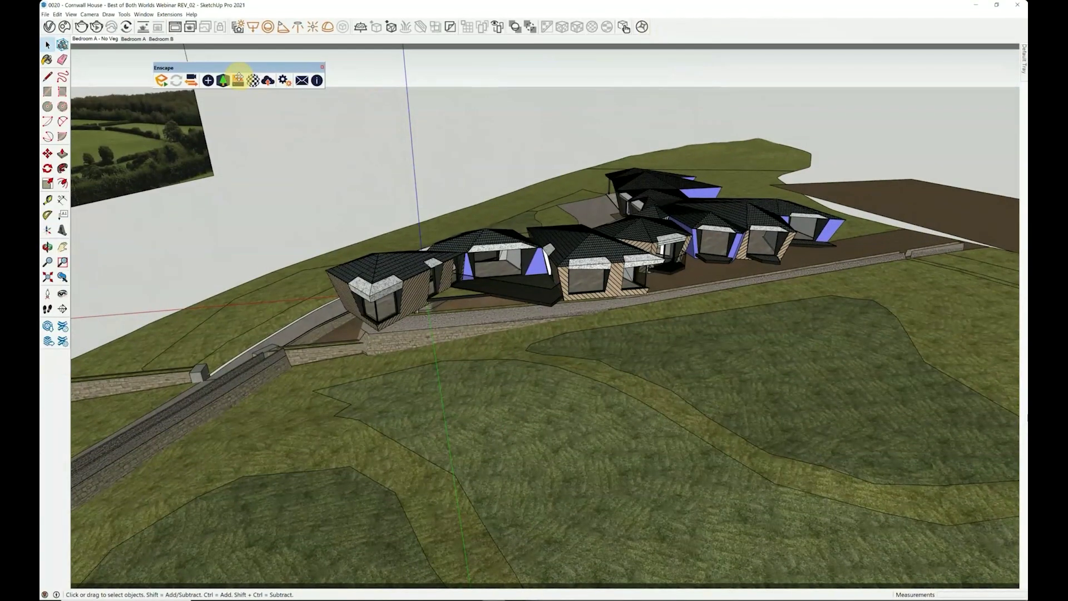
click(162, 81)
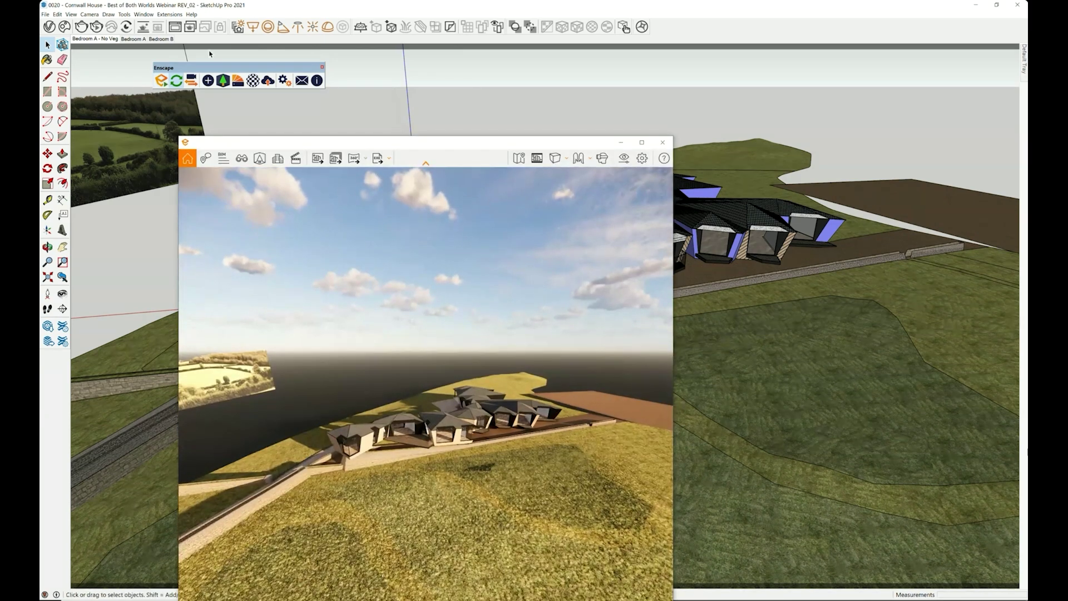
drag(561, 146, 700, 4)
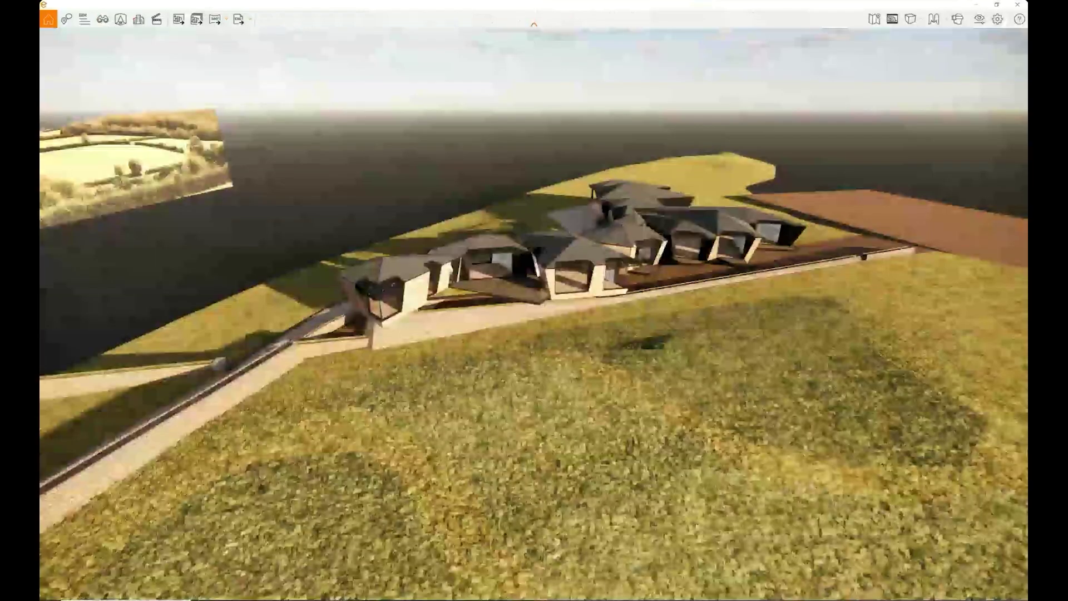
Step: Fly around the rendered house to examine its roofs, terraces and driveway from both sides
key(w)
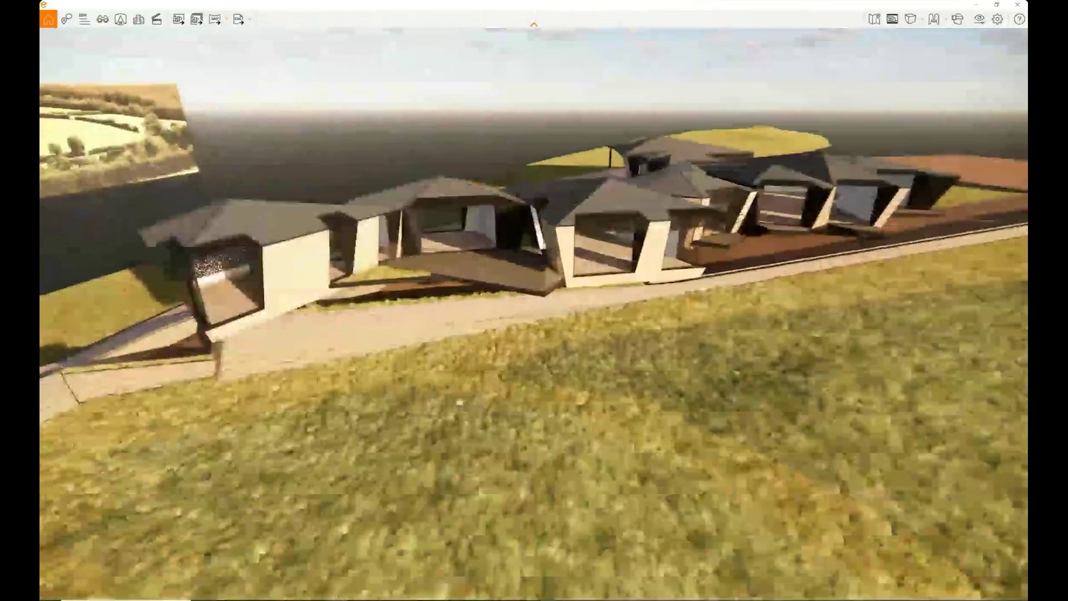
drag(376, 423, 376, 327)
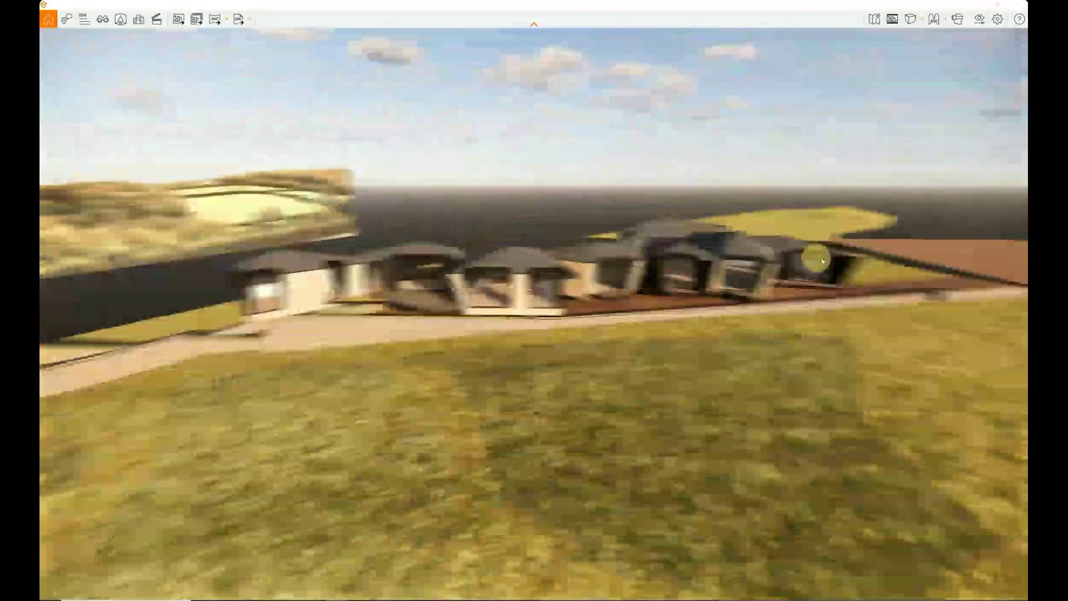
mouse_move(811, 255)
mouse_down()
mouse_move(907, 259)
mouse_move(891, 320)
mouse_move(892, 249)
mouse_move(826, 209)
mouse_move(1016, 260)
mouse_move(1021, 299)
mouse_move(979, 311)
mouse_up()
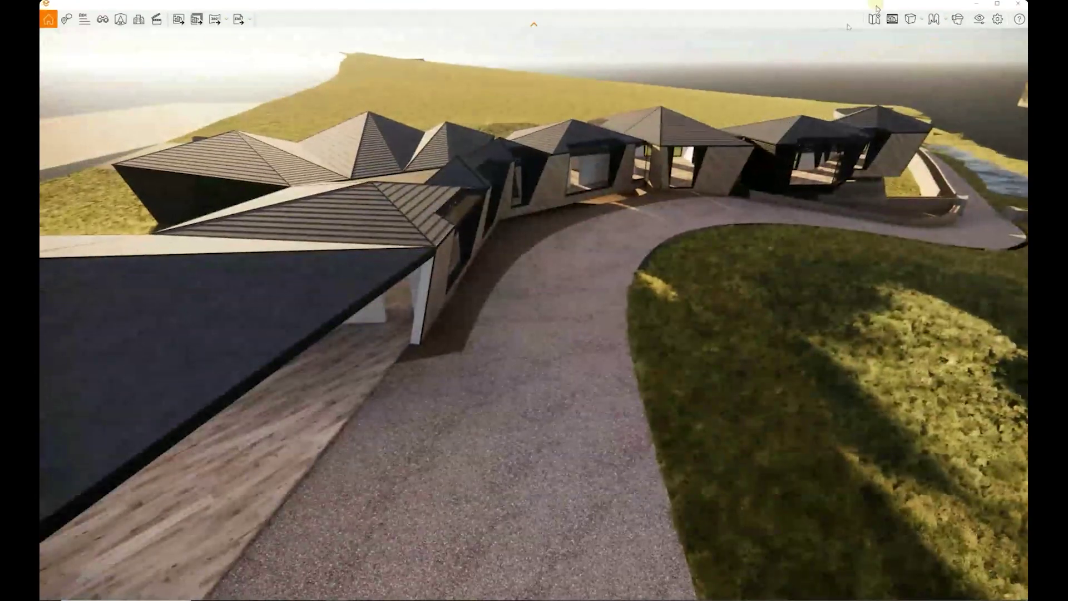
Step: Arrange the SketchUp model and the Enscape render side by side and synchronise their views
mouse_move(885, 3)
mouse_down()
mouse_move(834, 5)
mouse_move(890, 103)
mouse_move(1027, 167)
mouse_up()
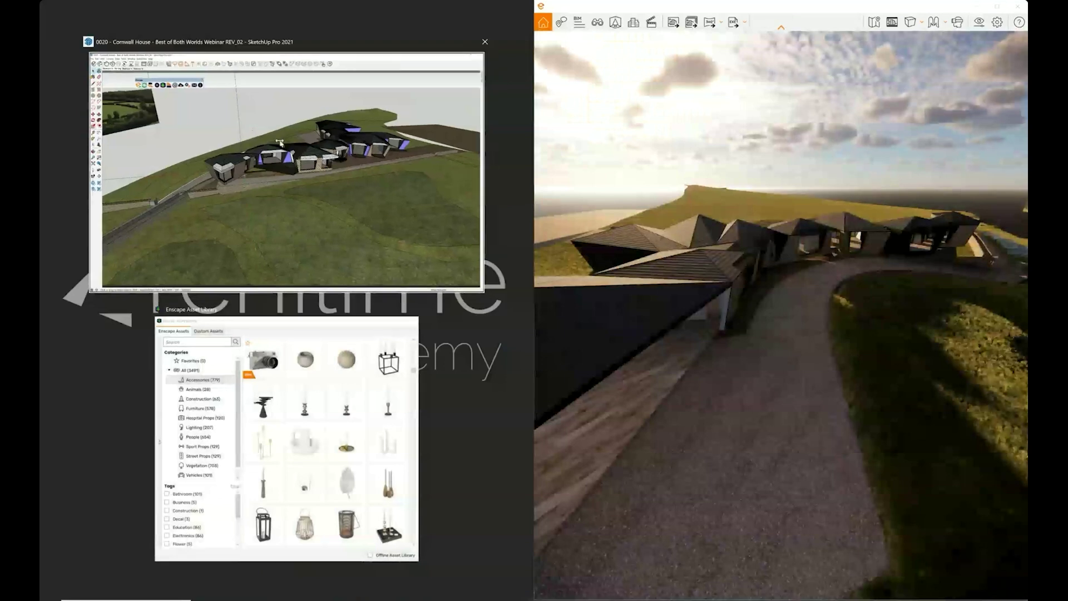
click(277, 141)
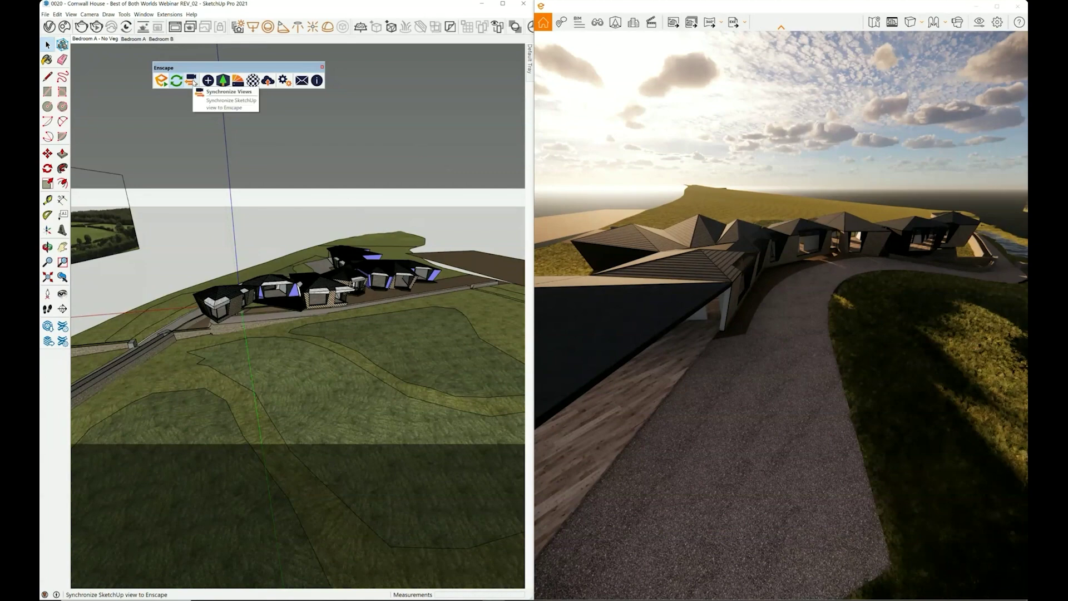
click(193, 82)
Step: Try scaling the house roofs vertically by a factor of about 2.87 and undo the change
mouse_move(289, 240)
middle_down()
mouse_move(301, 253)
mouse_move(315, 217)
mouse_move(345, 299)
mouse_move(406, 263)
mouse_move(246, 336)
mouse_move(255, 329)
mouse_move(224, 334)
mouse_move(199, 250)
mouse_move(198, 277)
middle_up()
click(199, 252)
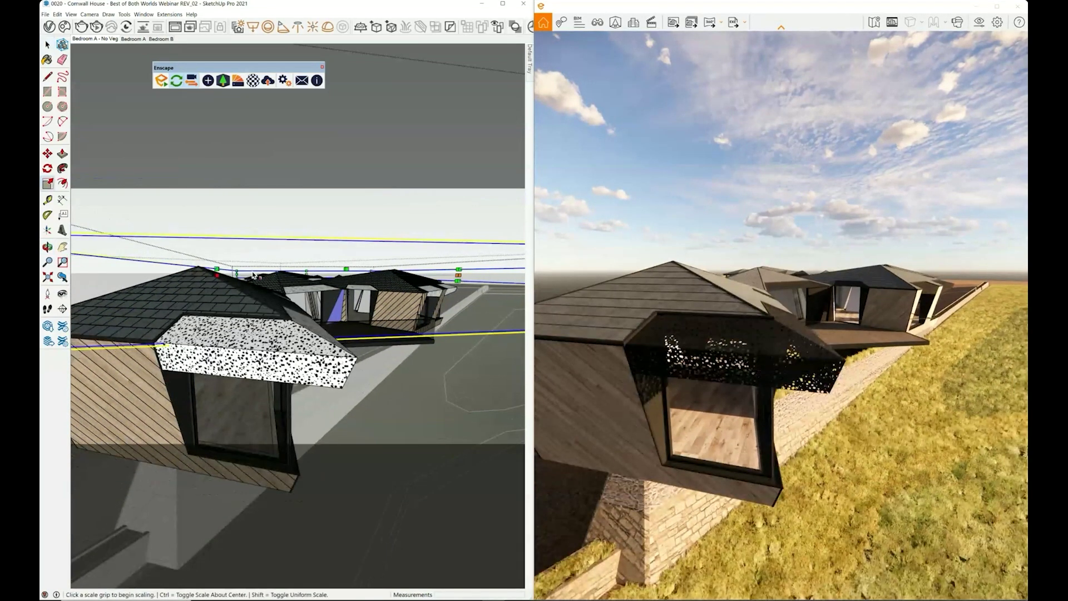
drag(346, 269, 349, 249)
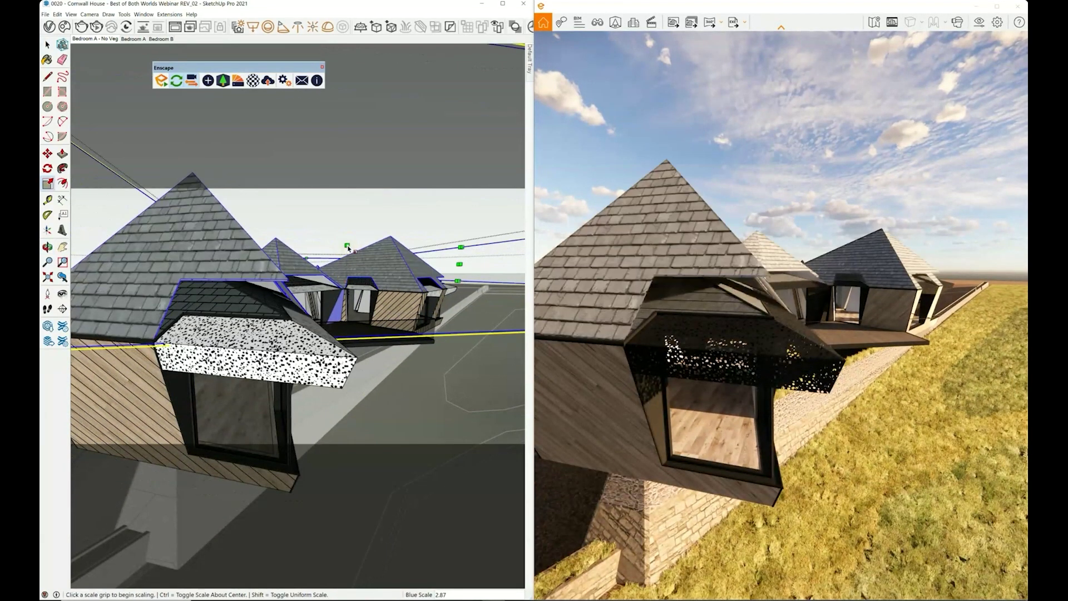
key(ctrl+z)
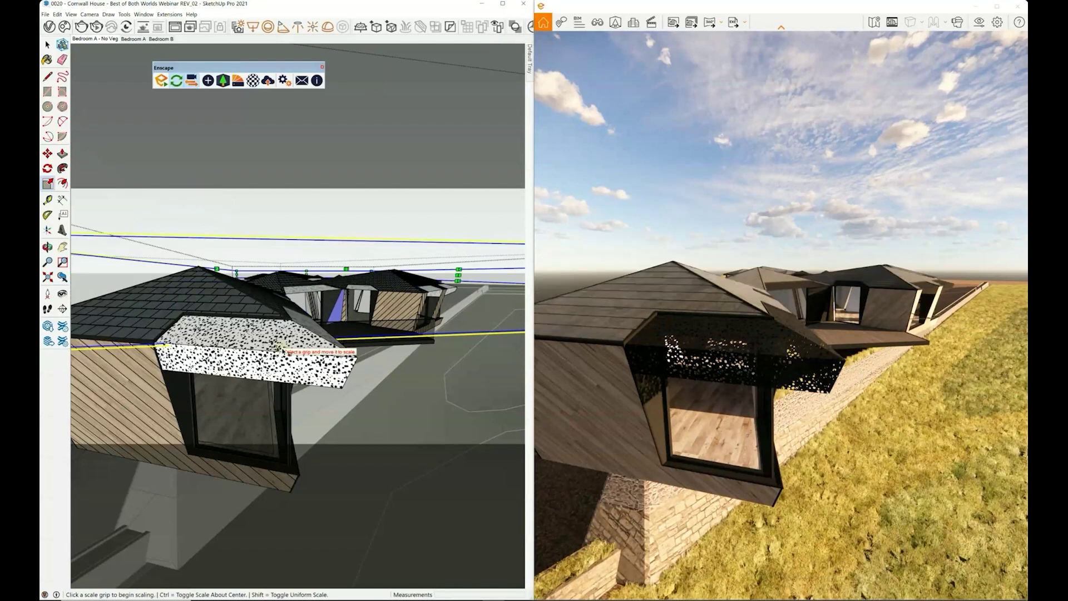
Step: Examine the perforated window canopies and the wooden terrace from several sides in the synchronised views
double_click(297, 348)
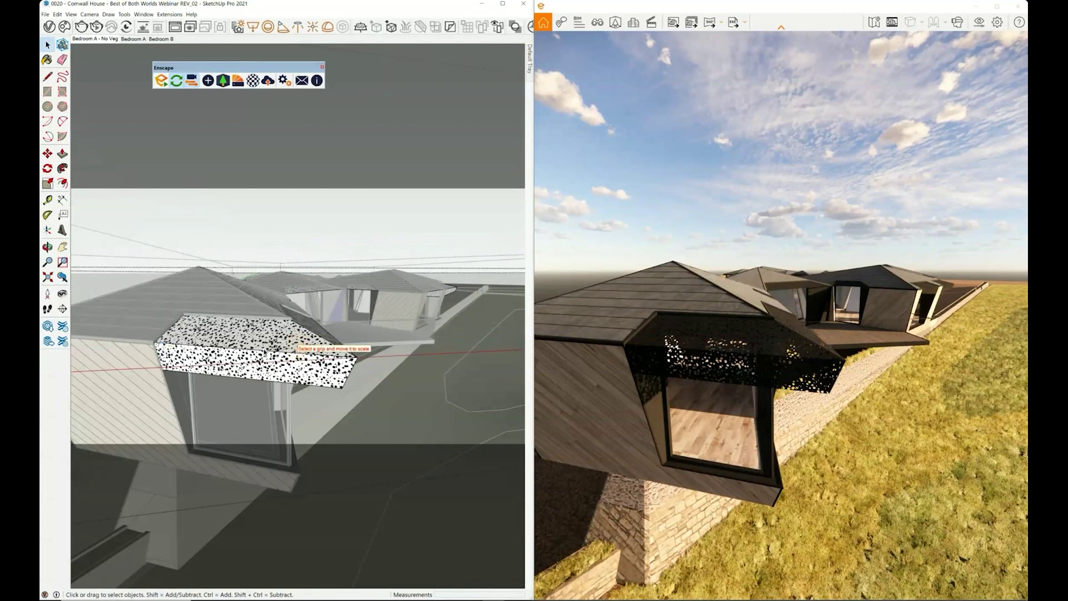
click(353, 272)
right_click(272, 375)
mouse_move(289, 153)
middle_down()
mouse_move(162, 291)
mouse_move(394, 298)
mouse_move(383, 328)
mouse_move(143, 351)
middle_up()
click(313, 360)
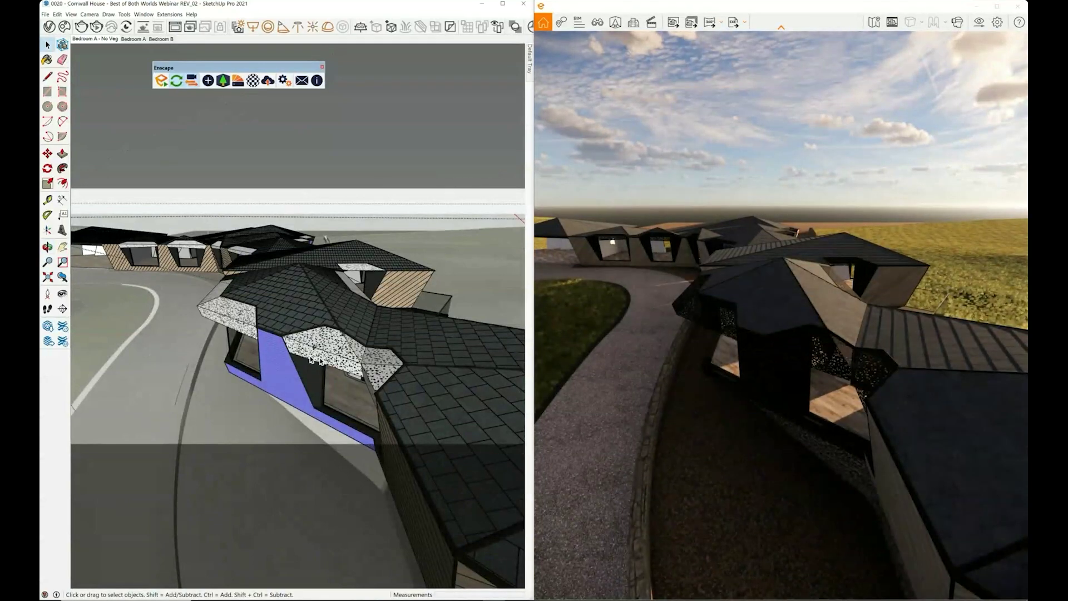
middle_drag(289, 397, 225, 374)
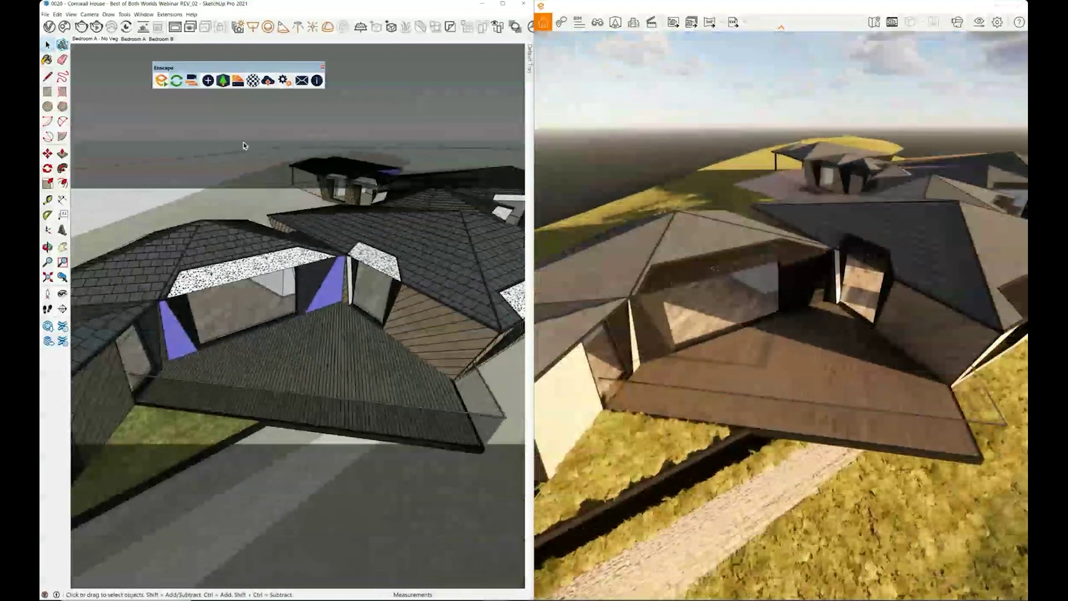
Step: Place the outdoor Armchair 046 from the Enscape asset library on the wooden terrace
click(222, 81)
mouse_move(406, 127)
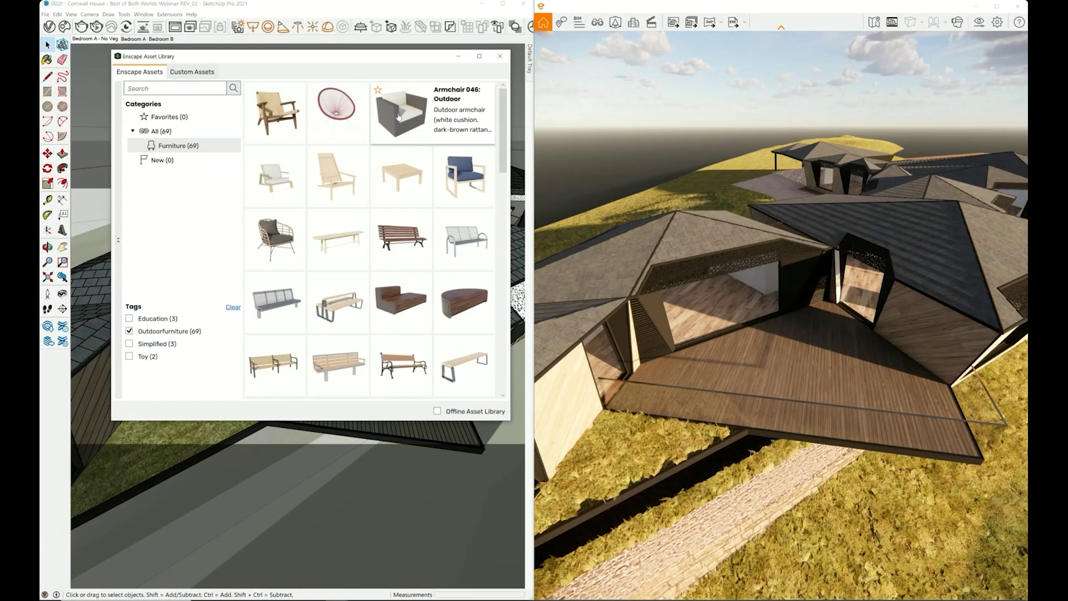
click(418, 251)
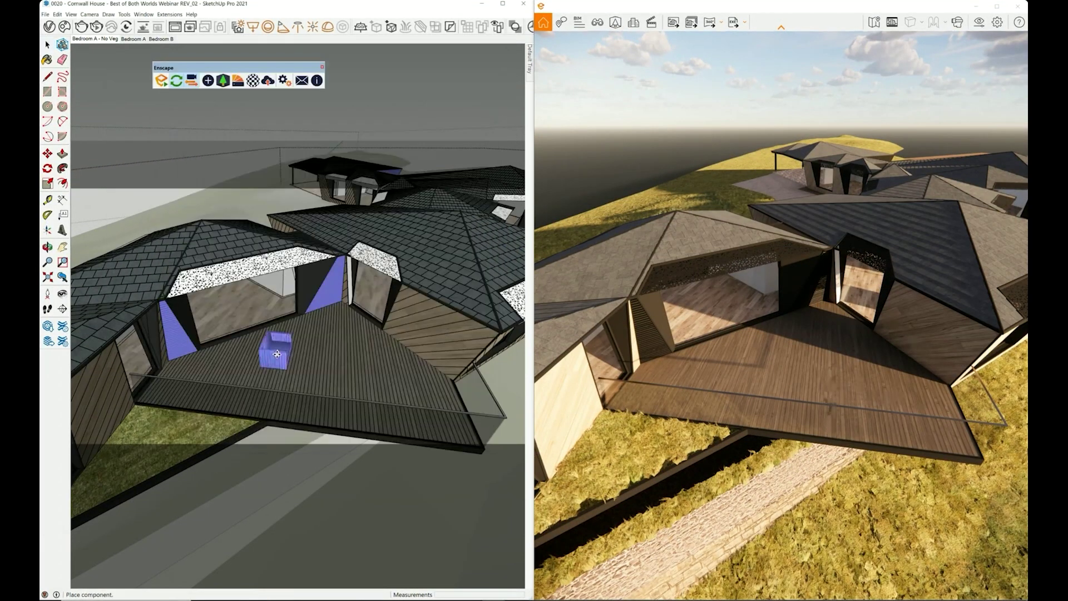
click(277, 354)
key(Escape)
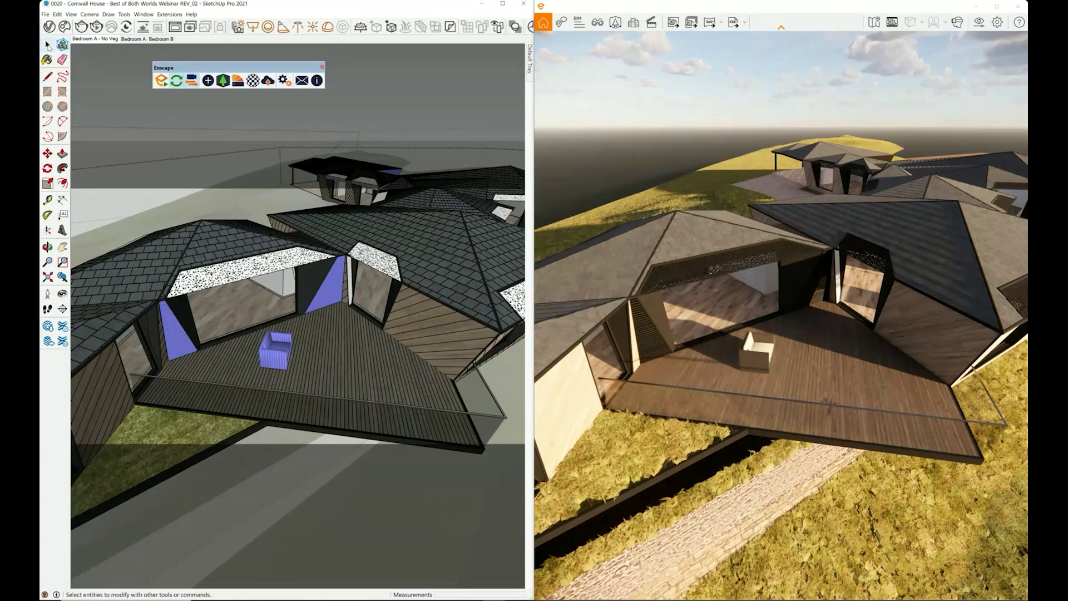
mouse_move(265, 347)
click(460, 55)
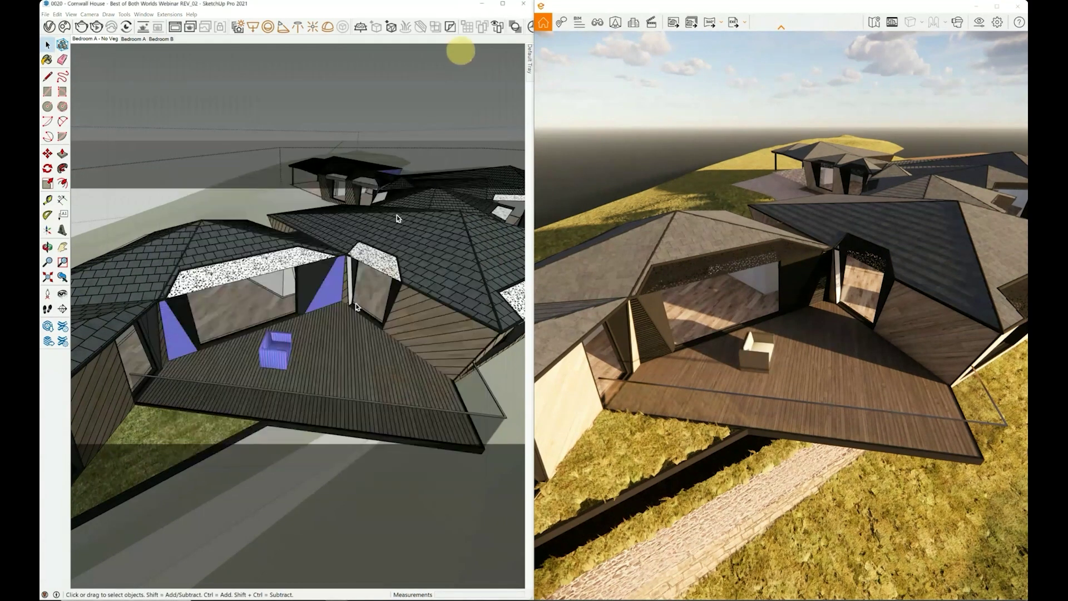
Step: Copy the armchair sideways across the terrace, leaving a gap between the two chairs
click(270, 353)
key(m)
scroll(271, 356, up, 5)
click(273, 360)
key(ctrl)
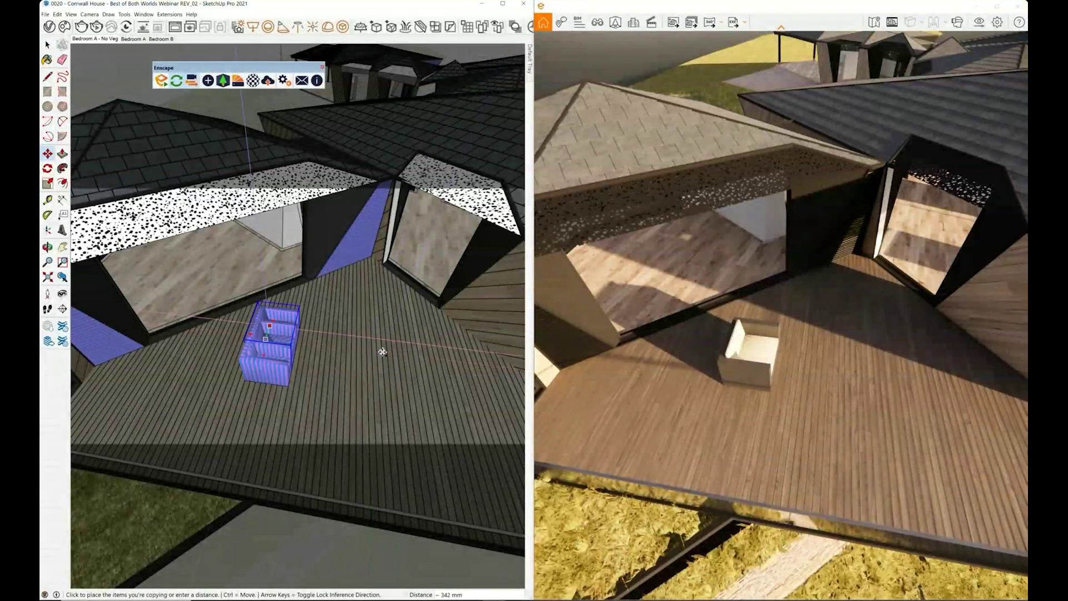
click(388, 354)
Step: Mirror the copied armchair along the red axis about its centre
key(s)
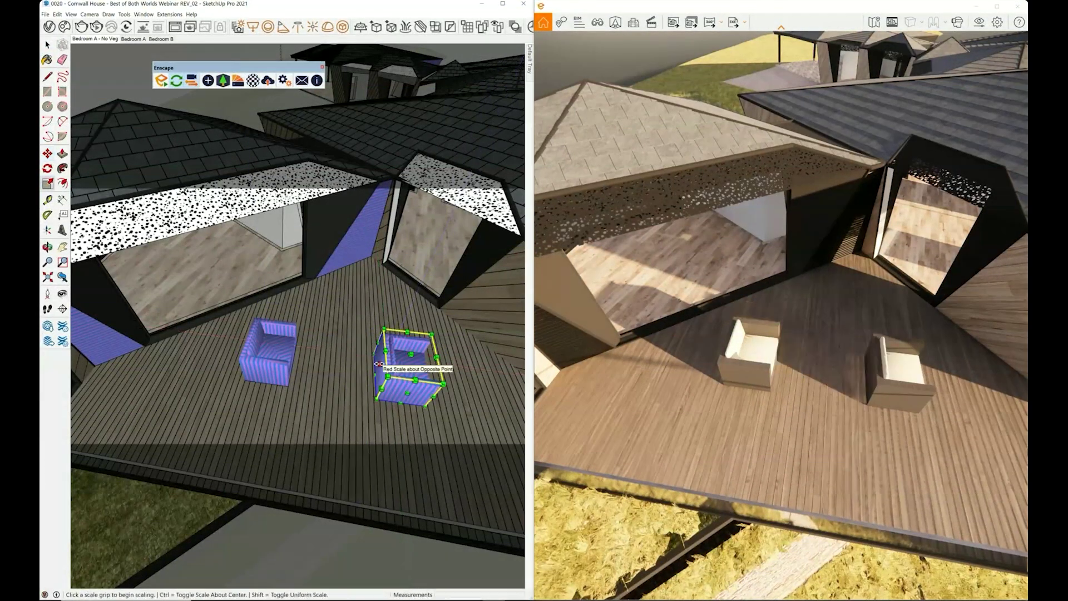
click(377, 362)
key(ctrl)
click(427, 370)
key(space)
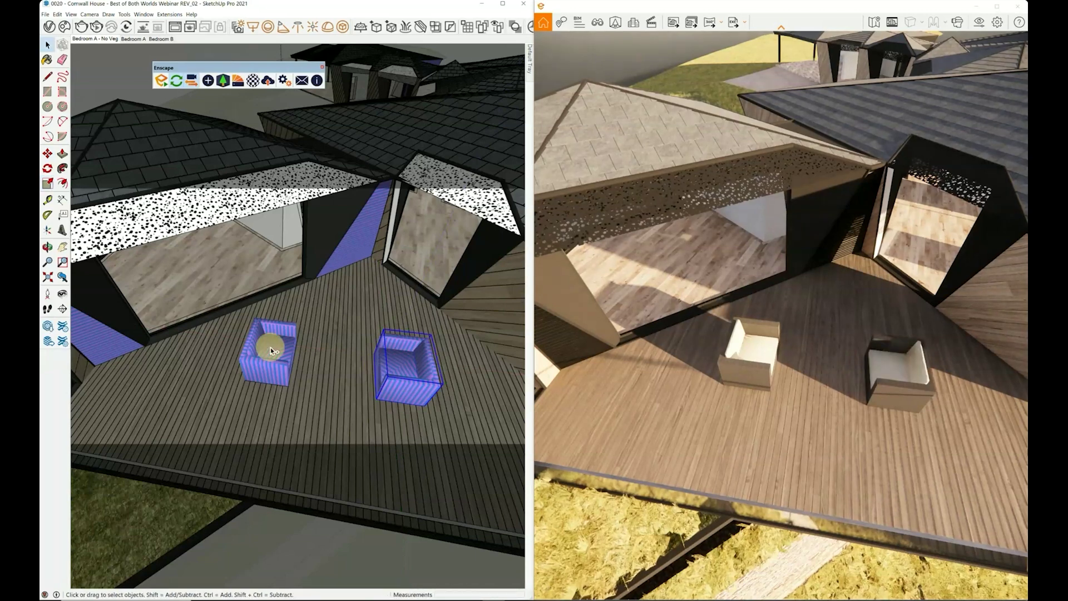
Step: Copy both armchairs towards the outer edge of the terrace to form a second pair
shift+click(271, 347)
key(m)
click(401, 358)
key(ctrl)
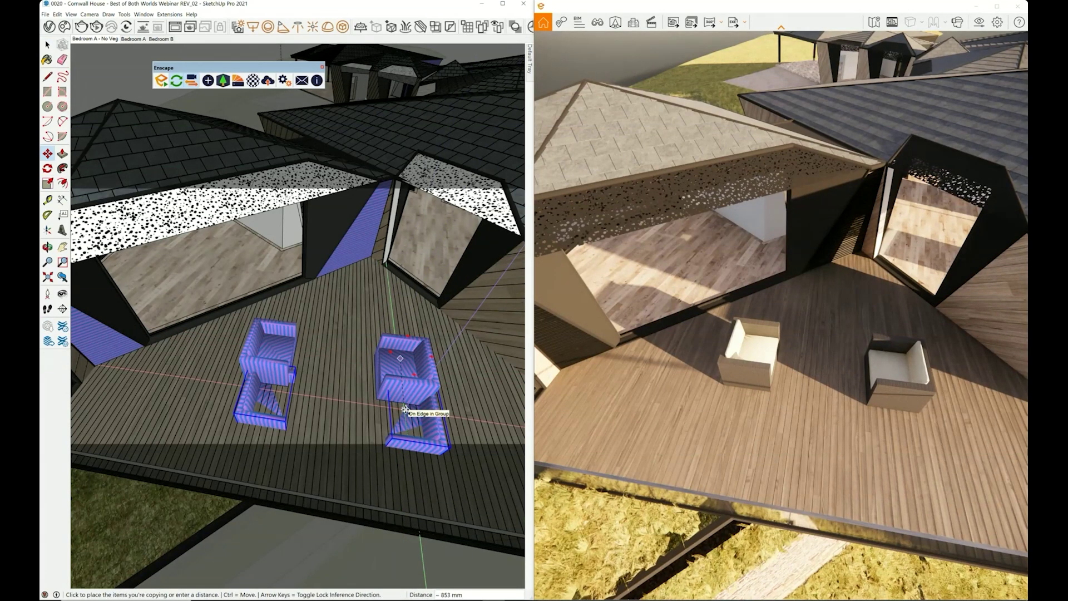
click(412, 443)
key(space)
Step: Place the low rectangular wooden table with the black metal frame from the outdoor furniture assets between the armchairs
click(221, 81)
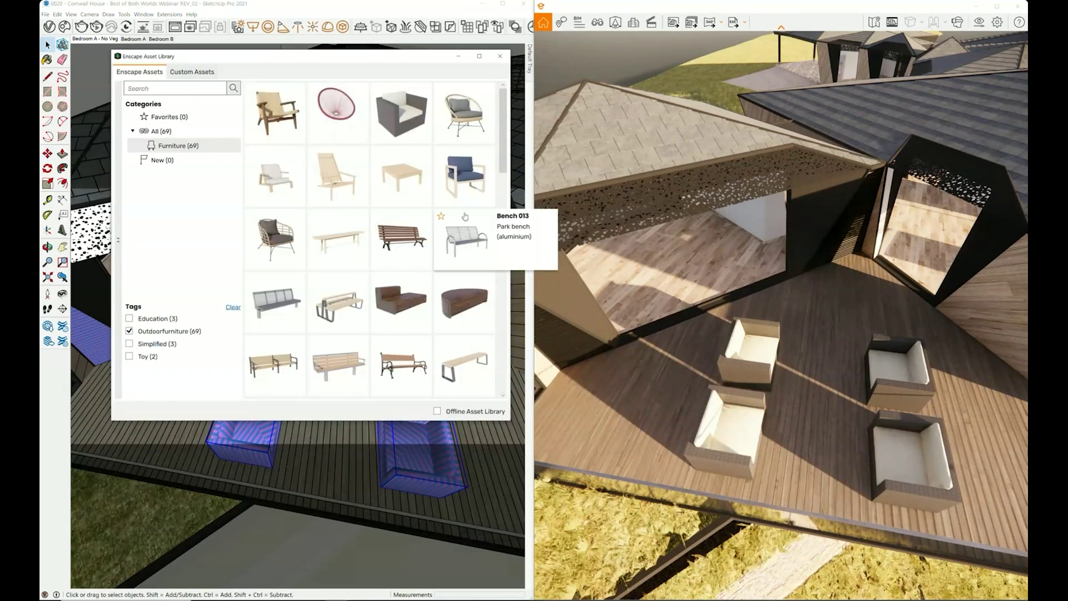
scroll(467, 245, down, 8)
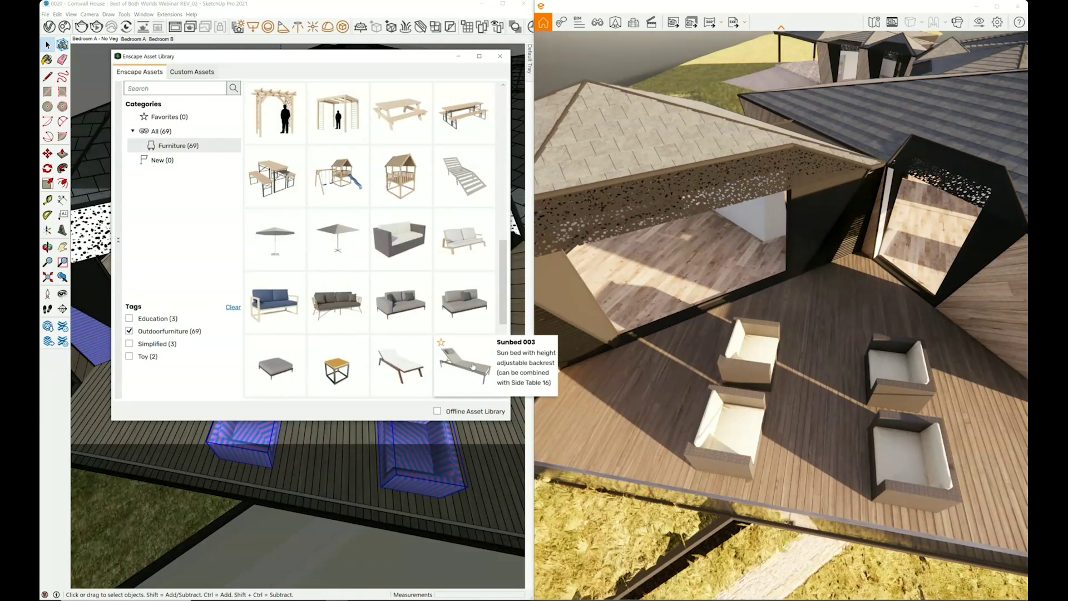
scroll(473, 366, up, 1)
scroll(472, 367, up, 3)
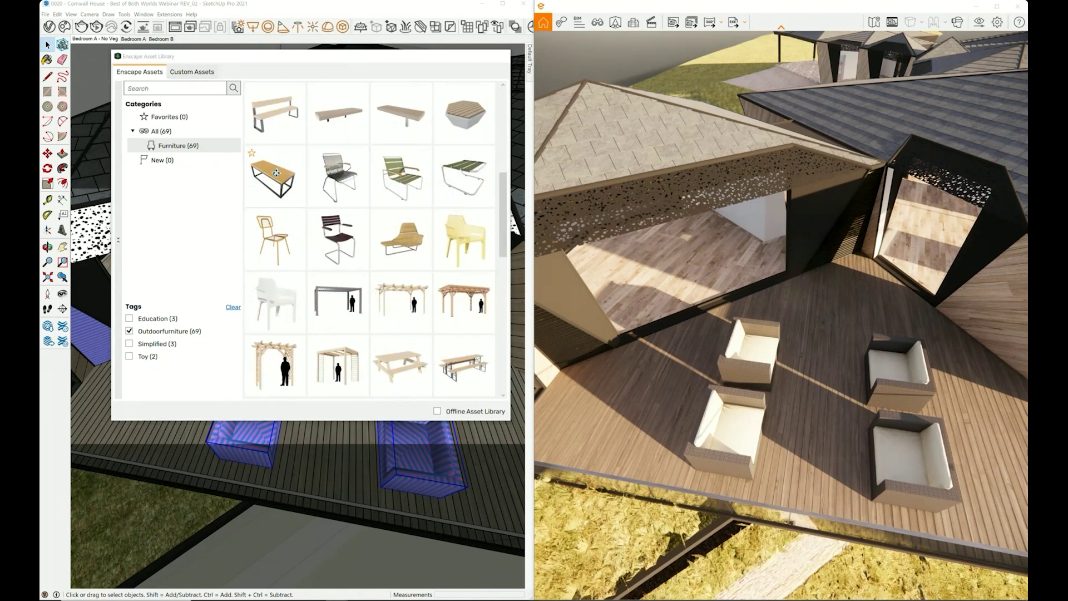
click(276, 173)
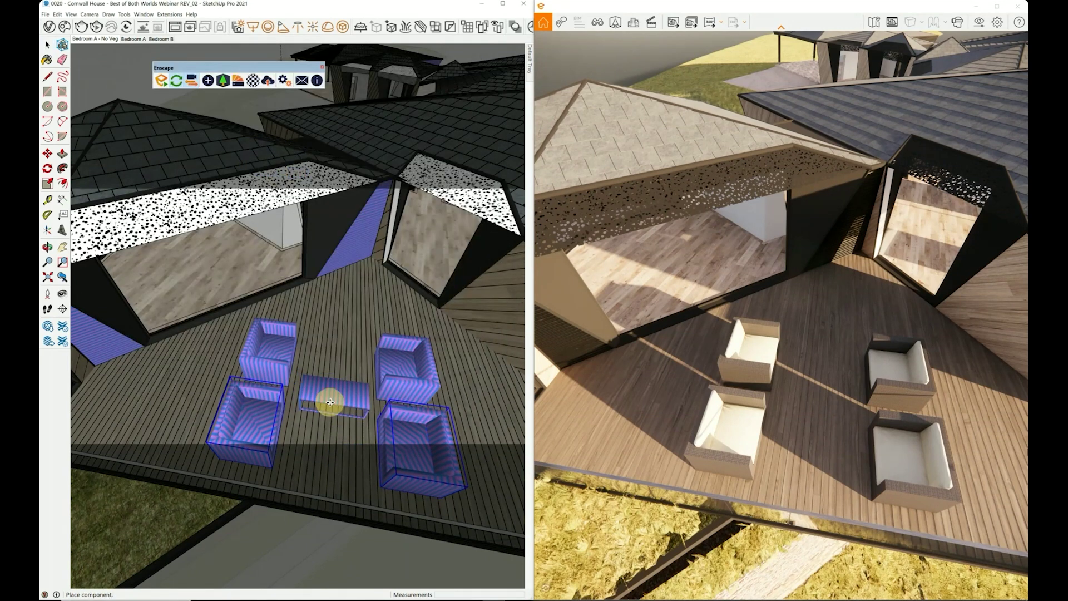
click(330, 402)
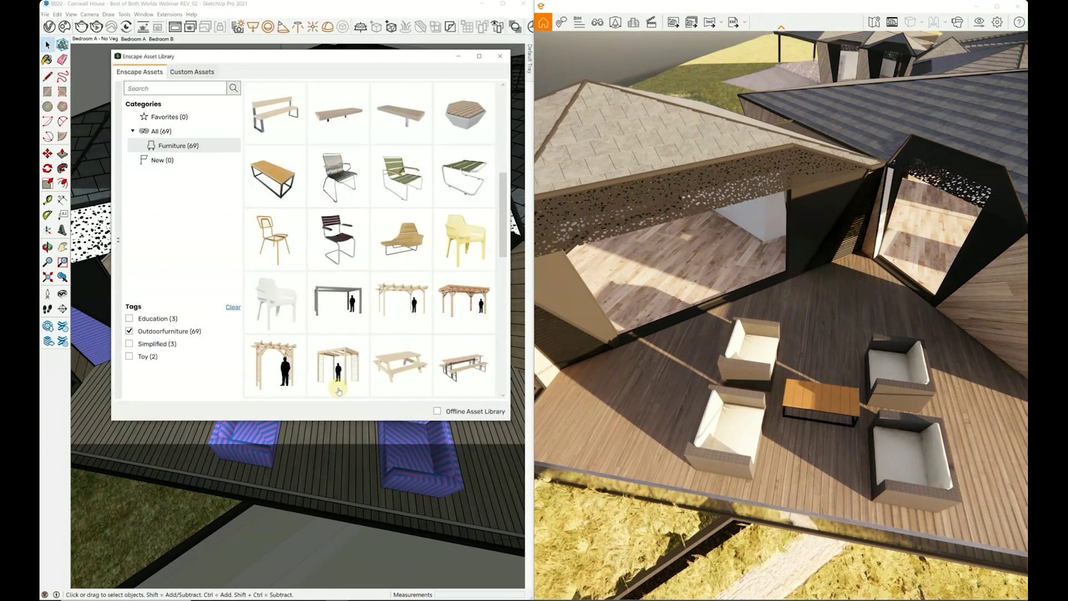
Step: Try placing a wooden pergola from the outdoor furniture assets over the seating group
click(331, 298)
click(346, 375)
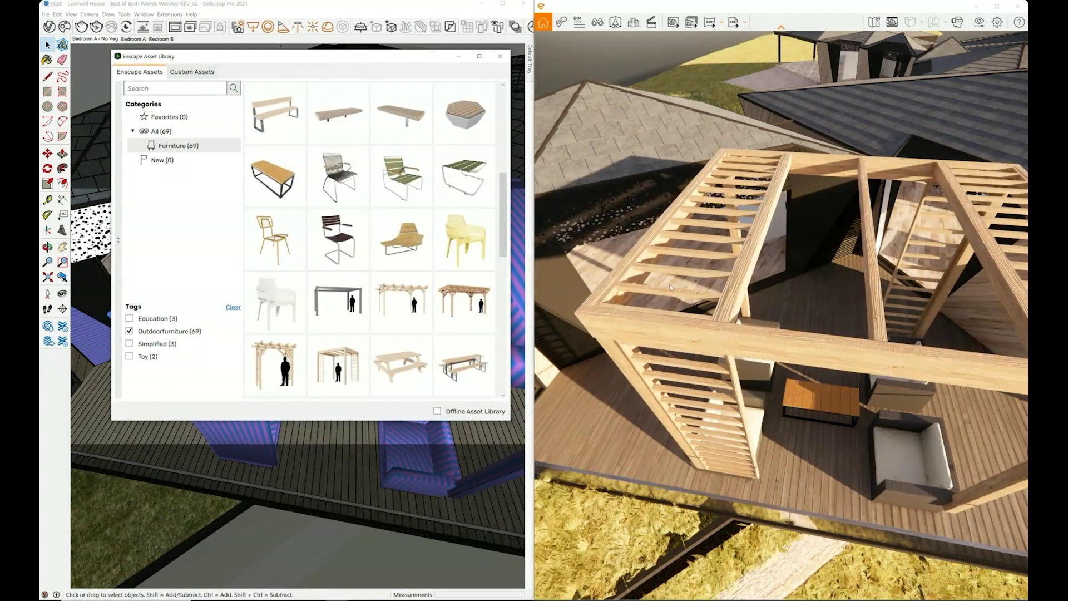
click(477, 55)
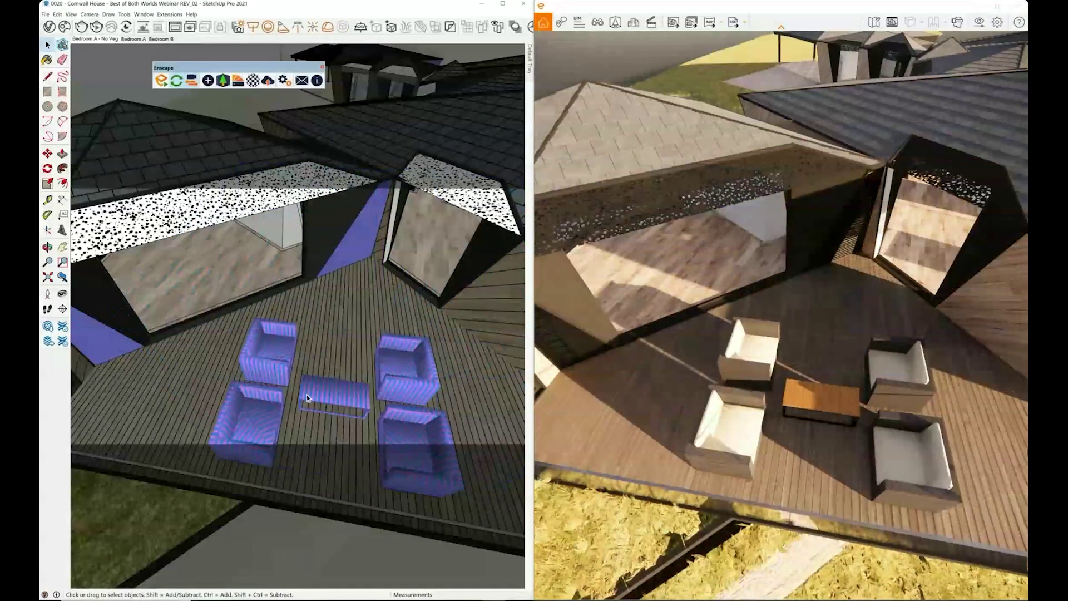
Step: Rotate the table about 90 degrees so it runs lengthwise between the two rows of armchairs
key(m)
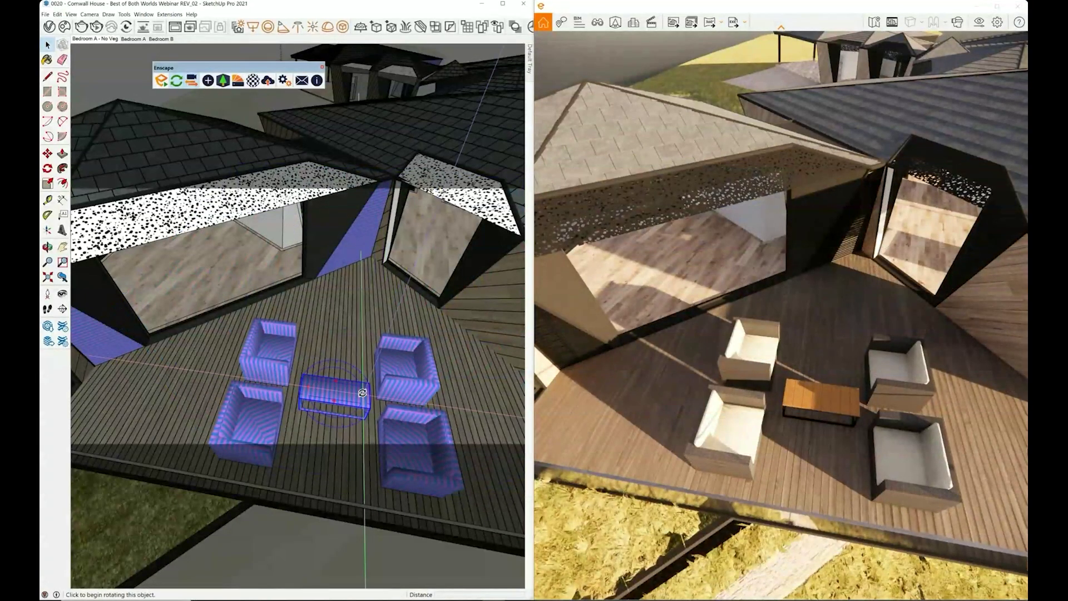
key(q)
click(334, 393)
click(359, 393)
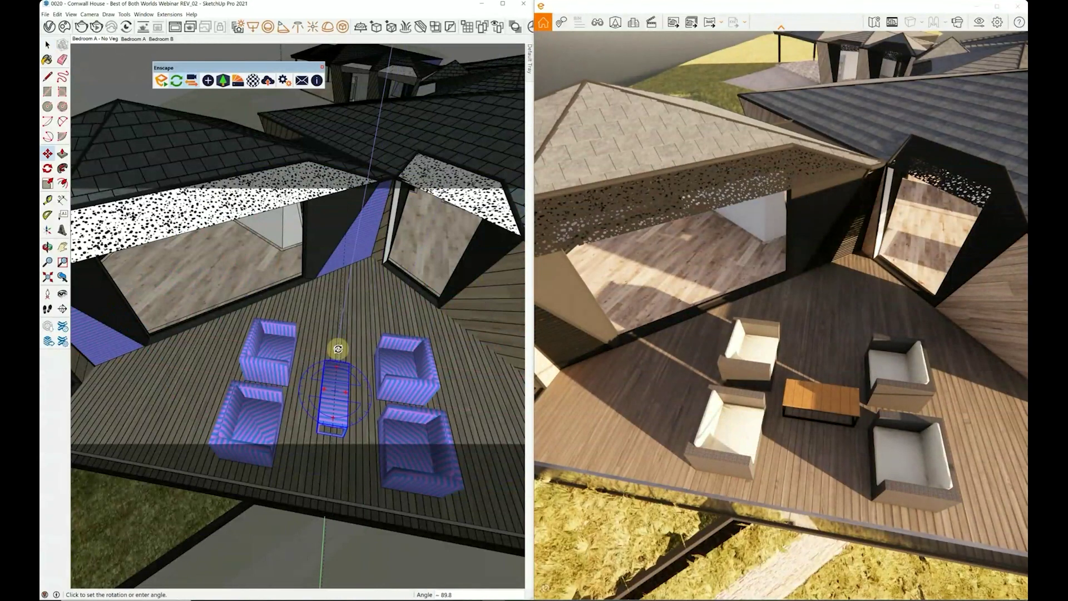
click(338, 349)
Step: Delete the four armchairs and the table from the terrace
middle_drag(338, 349, 267, 520)
key(space)
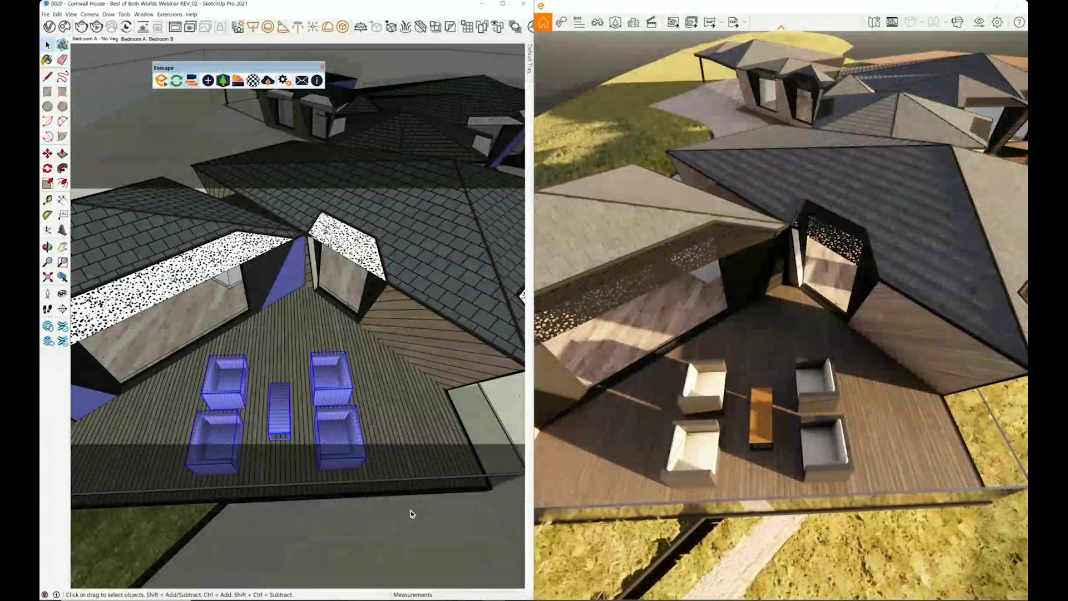
key(Delete)
mouse_move(529, 59)
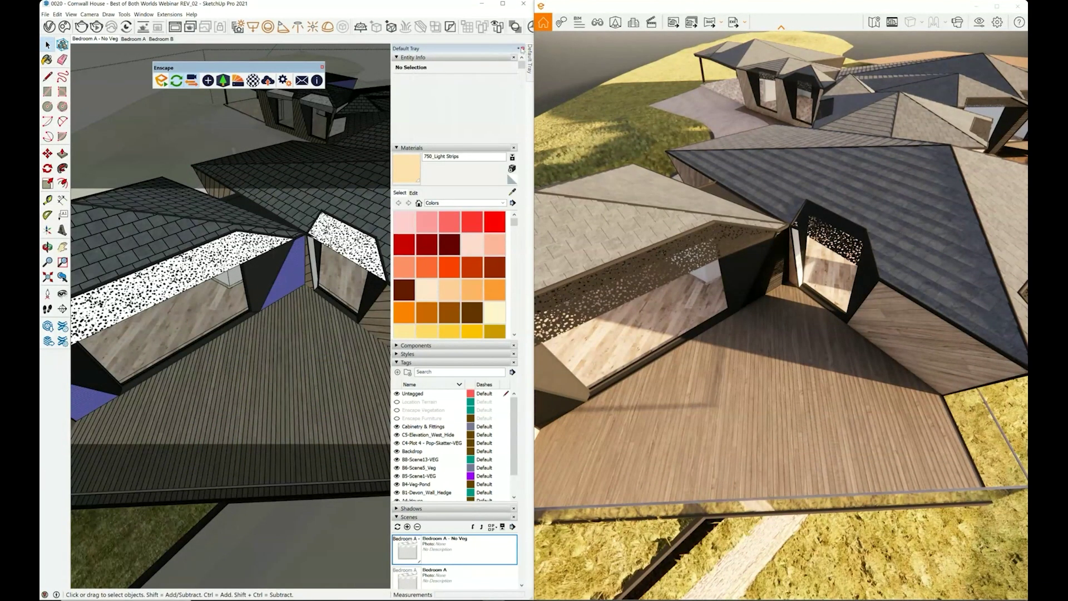
Step: Switch to the Bedroom A - No Veg scene and pin the Default Tray open
click(111, 40)
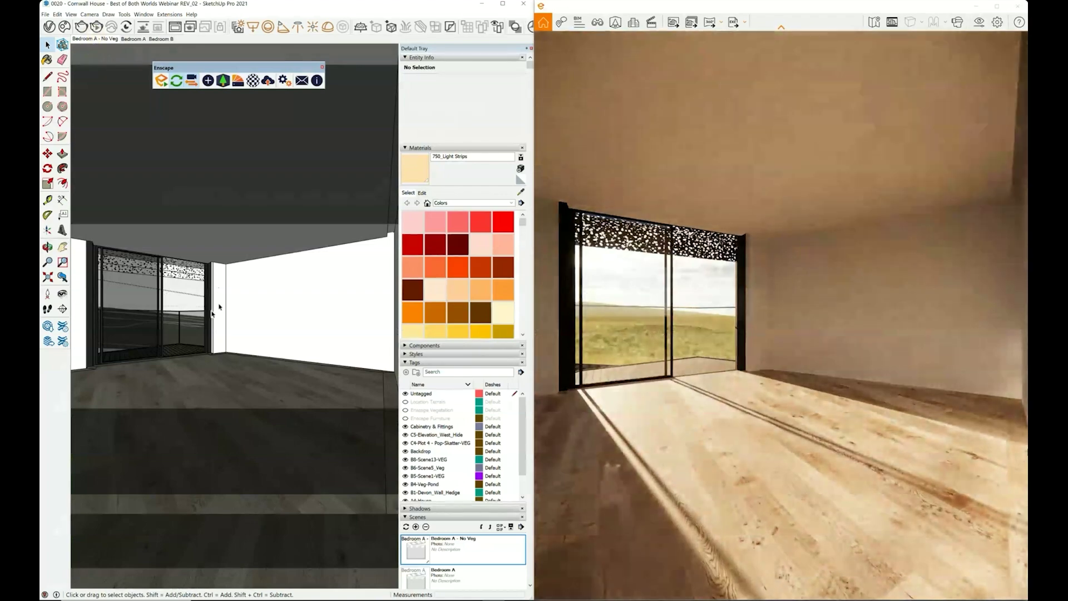
mouse_move(233, 311)
middle_down()
mouse_move(301, 311)
mouse_move(312, 300)
middle_up()
scroll(311, 301, down, 5)
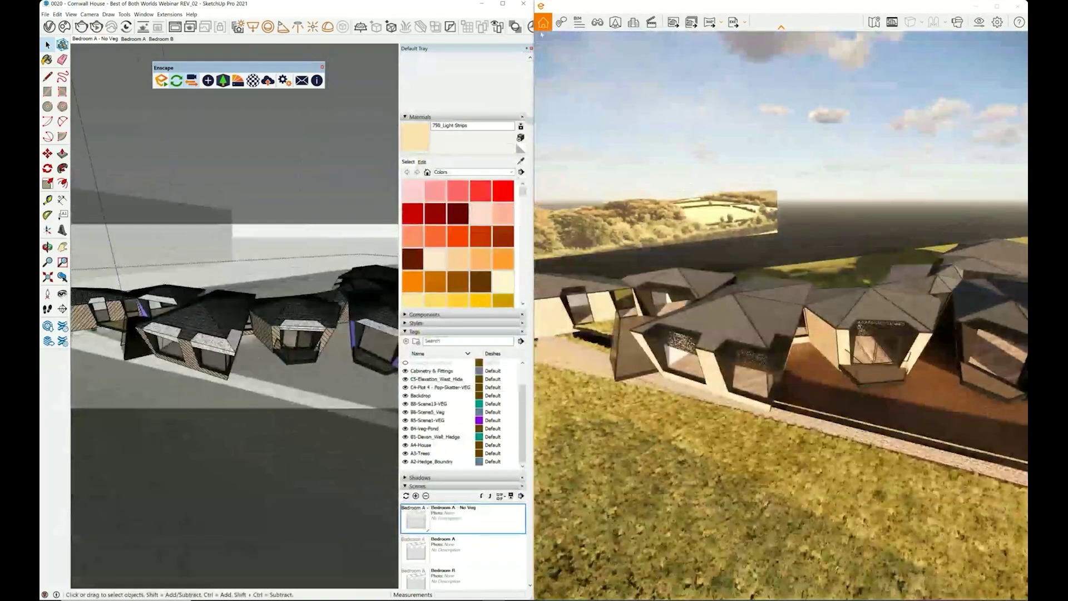
middle_drag(311, 301, 245, 315)
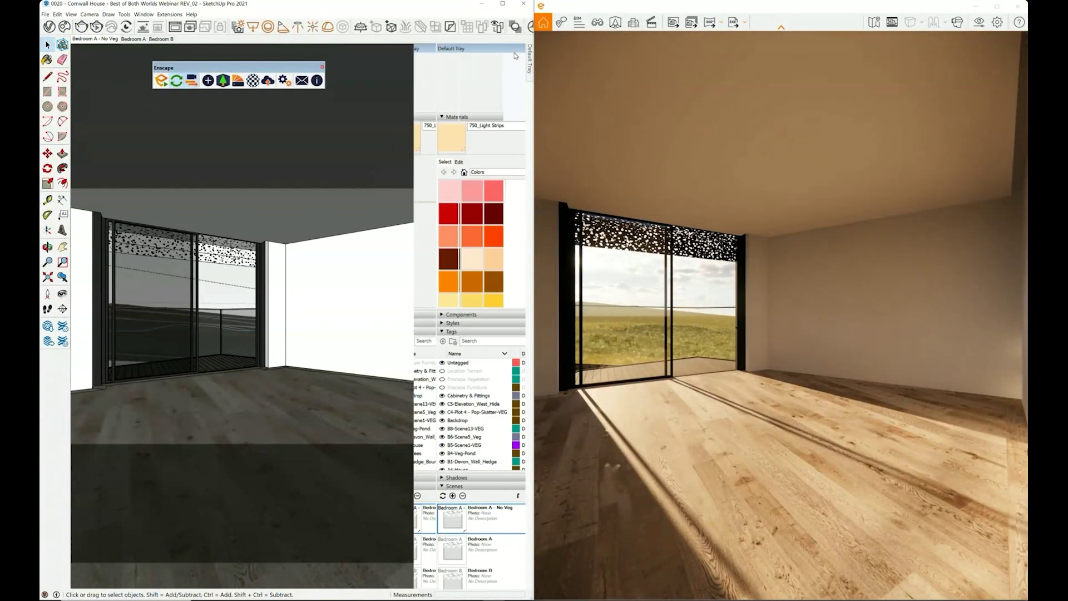
click(517, 50)
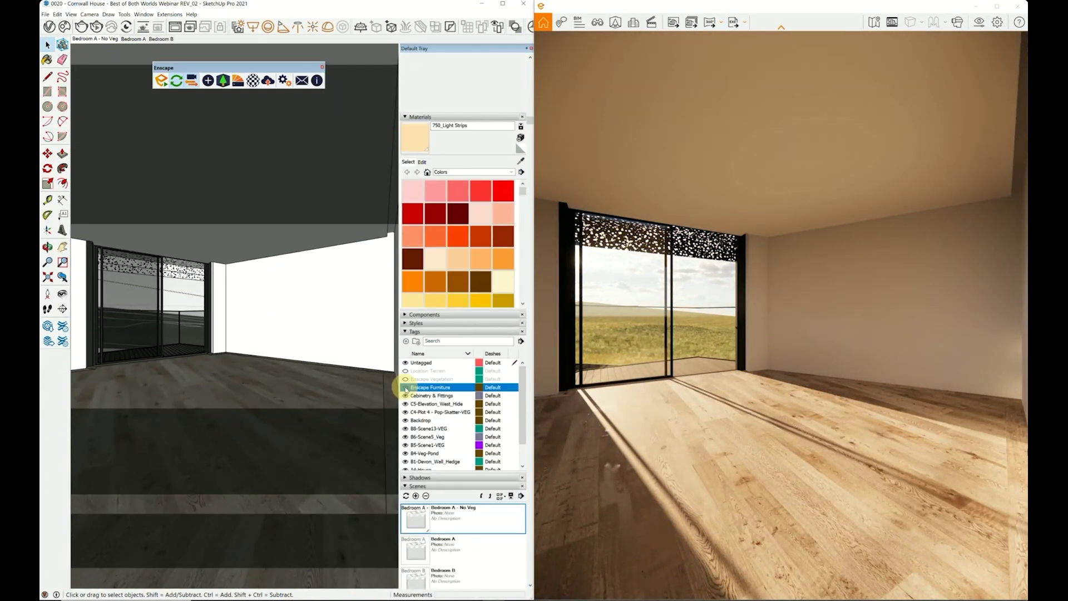
Step: Show the Enscape Furniture tag to look around the furnished bedroom, and restore the Bedroom A - No Veg scene
click(405, 387)
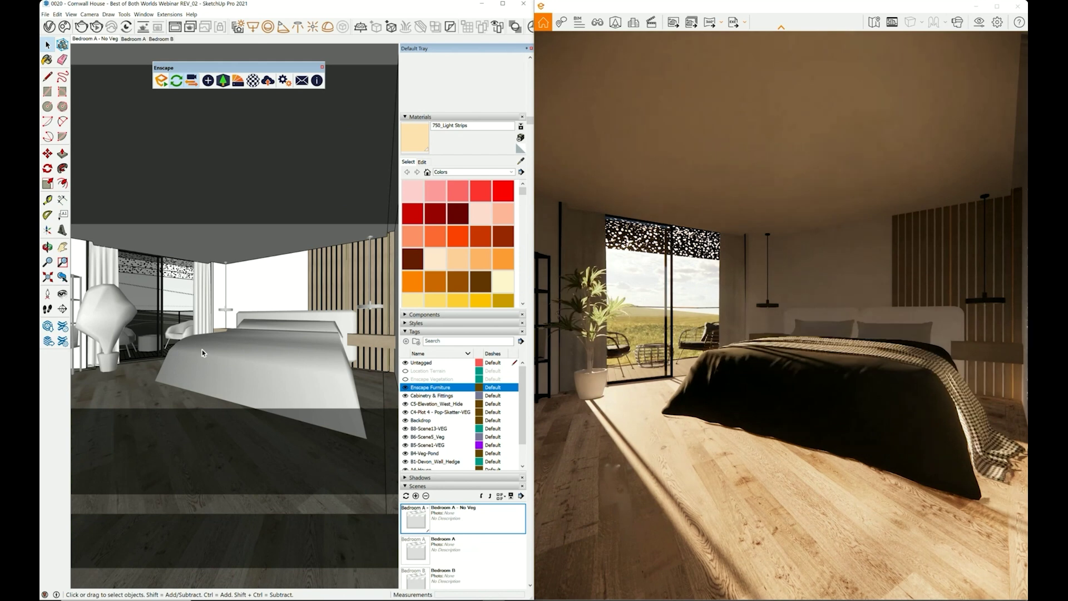
click(62, 293)
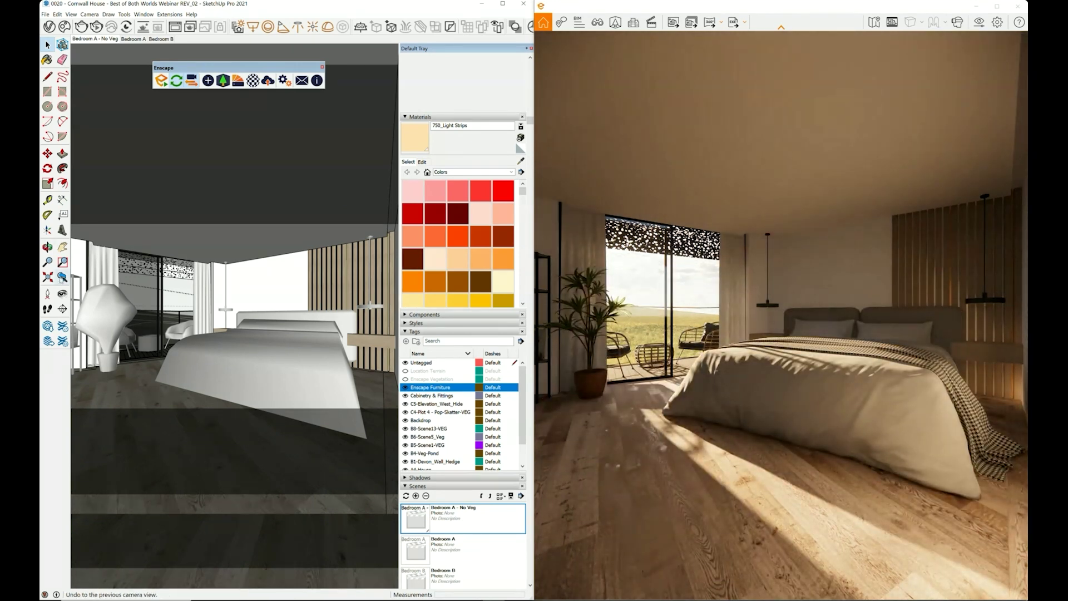
mouse_move(320, 340)
mouse_down()
mouse_move(274, 310)
mouse_move(306, 346)
mouse_move(203, 317)
mouse_move(84, 333)
mouse_move(133, 338)
mouse_move(78, 322)
mouse_move(296, 363)
mouse_move(130, 336)
mouse_move(279, 303)
mouse_move(259, 266)
mouse_up()
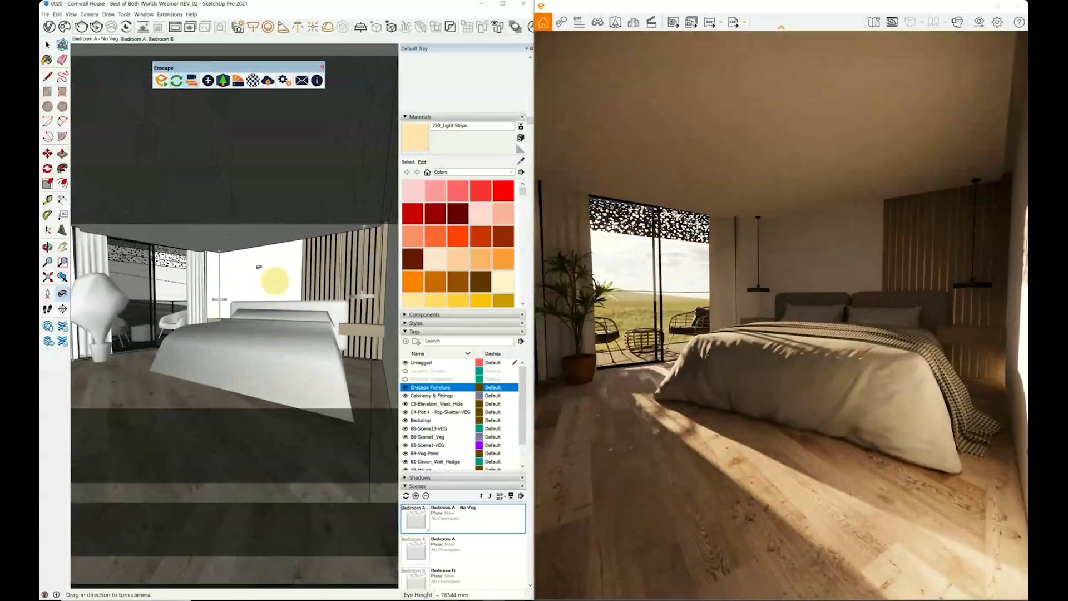
click(103, 39)
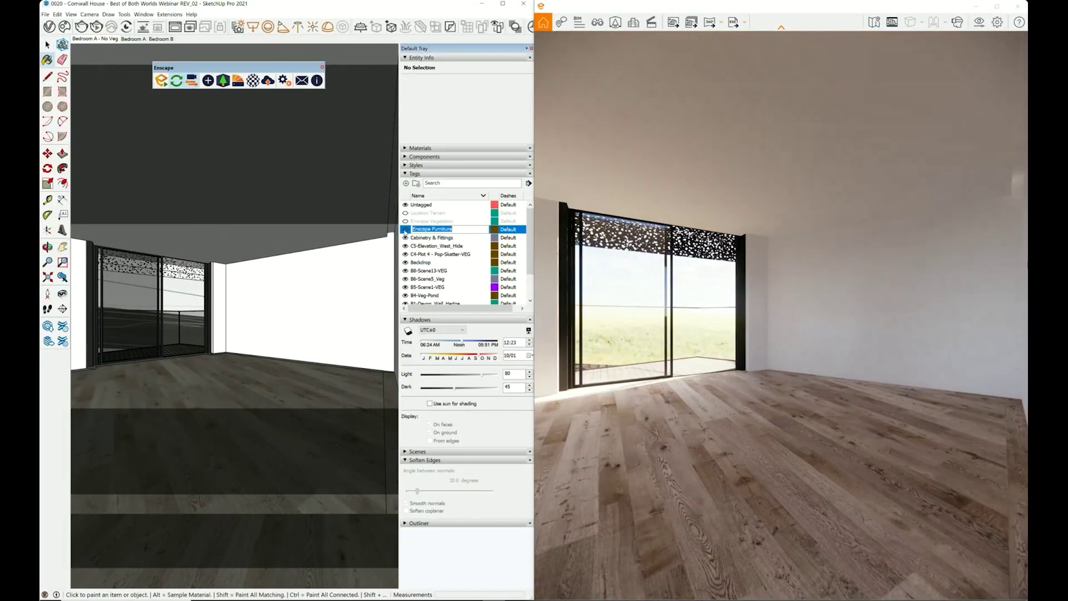
Step: Slide the bedroom's Sliding Door panel about 1018 mm along its opening, over the neighbouring glass panel
click(48, 44)
click(221, 234)
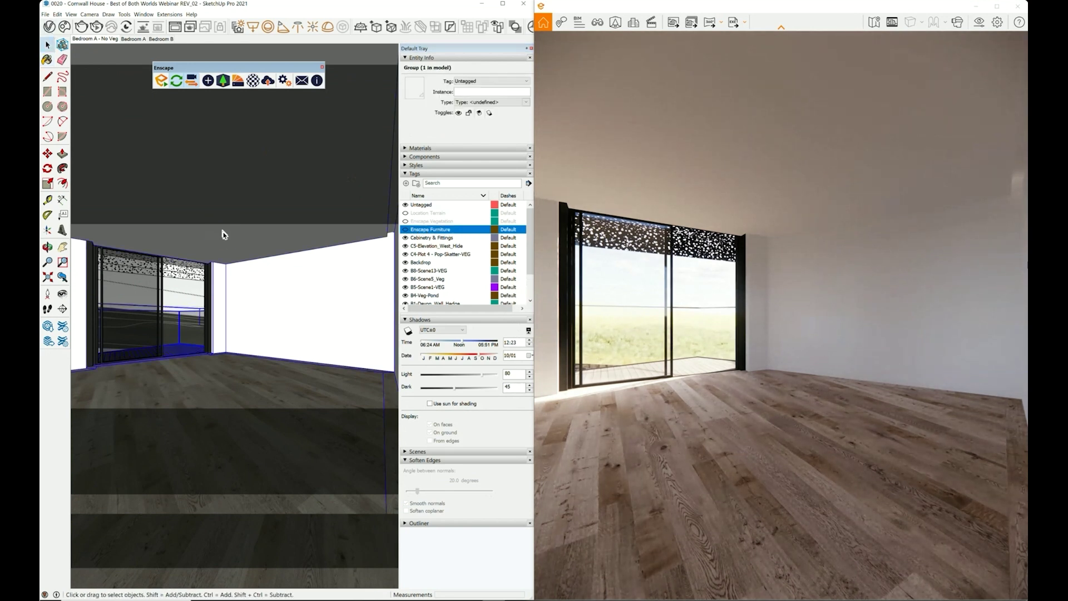
click(124, 309)
double_click(126, 308)
click(128, 305)
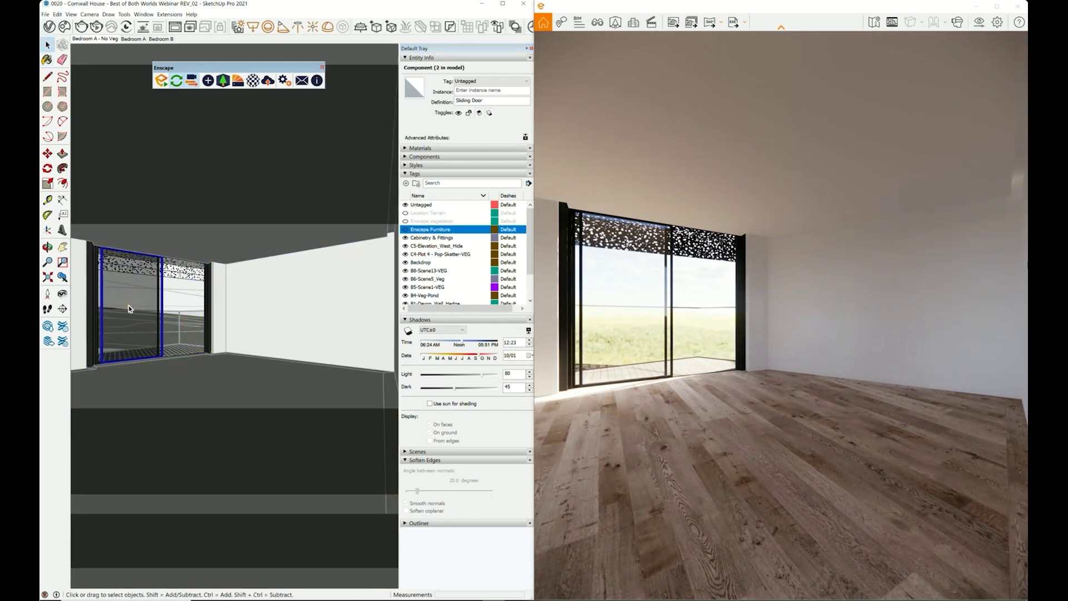
key(m)
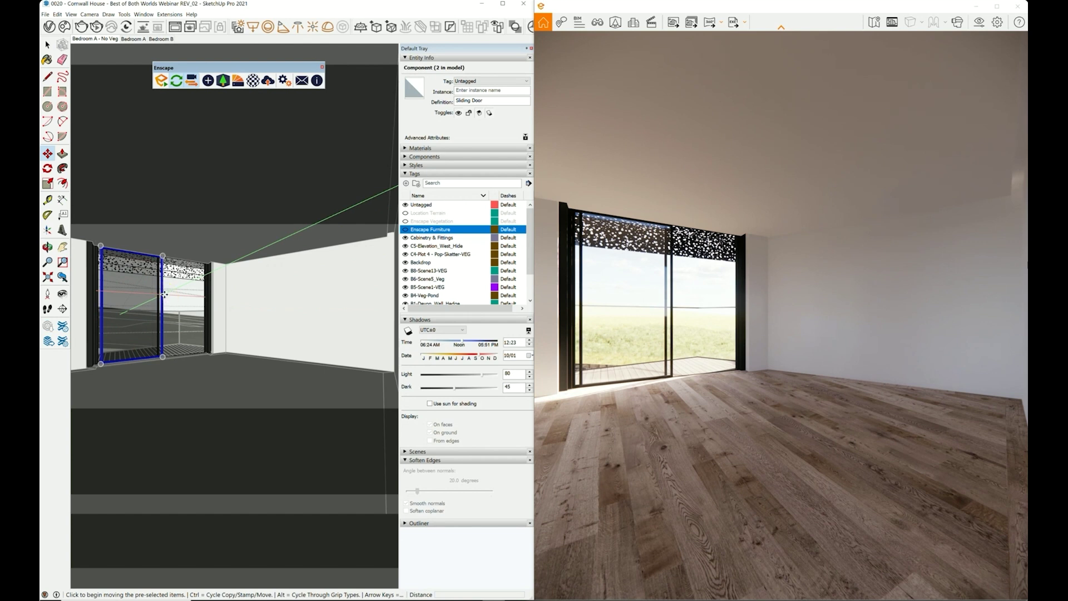
click(164, 291)
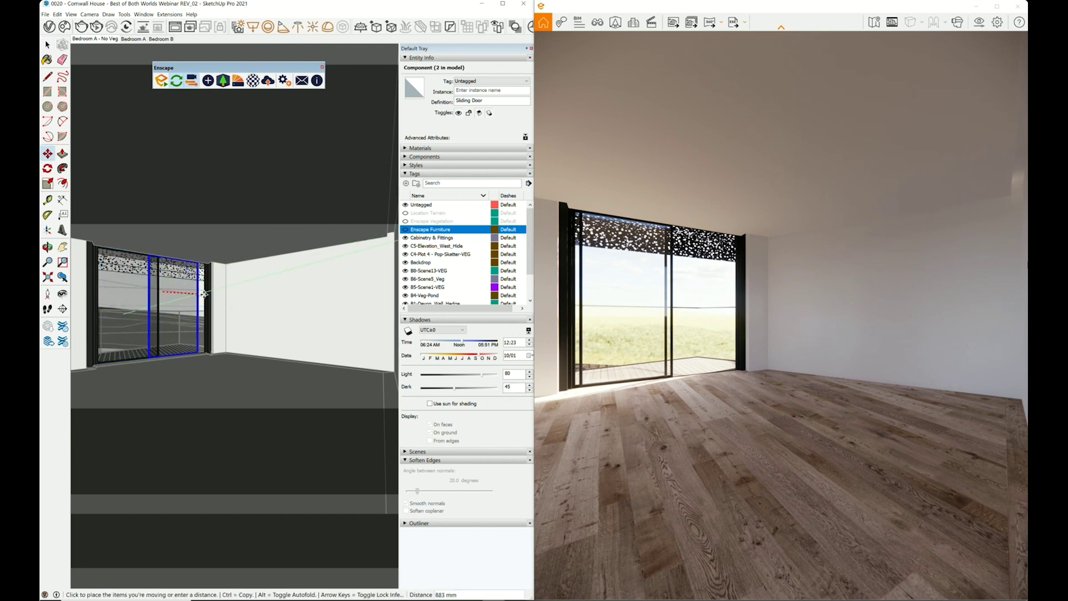
click(206, 295)
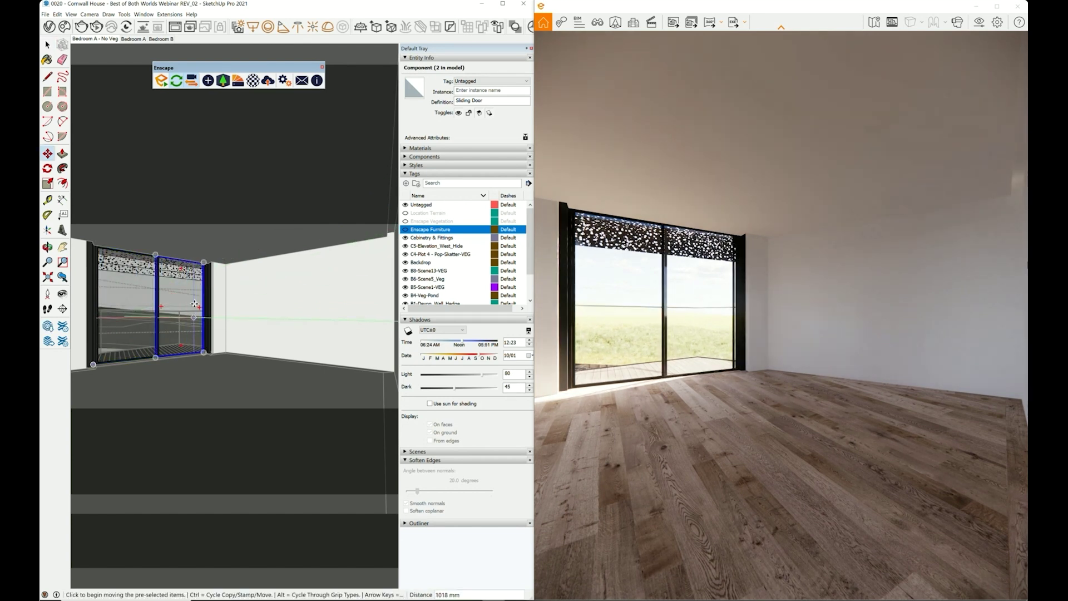
Step: Slide the door panel back along its track to its original end of the opening and leave the group
click(180, 299)
click(169, 295)
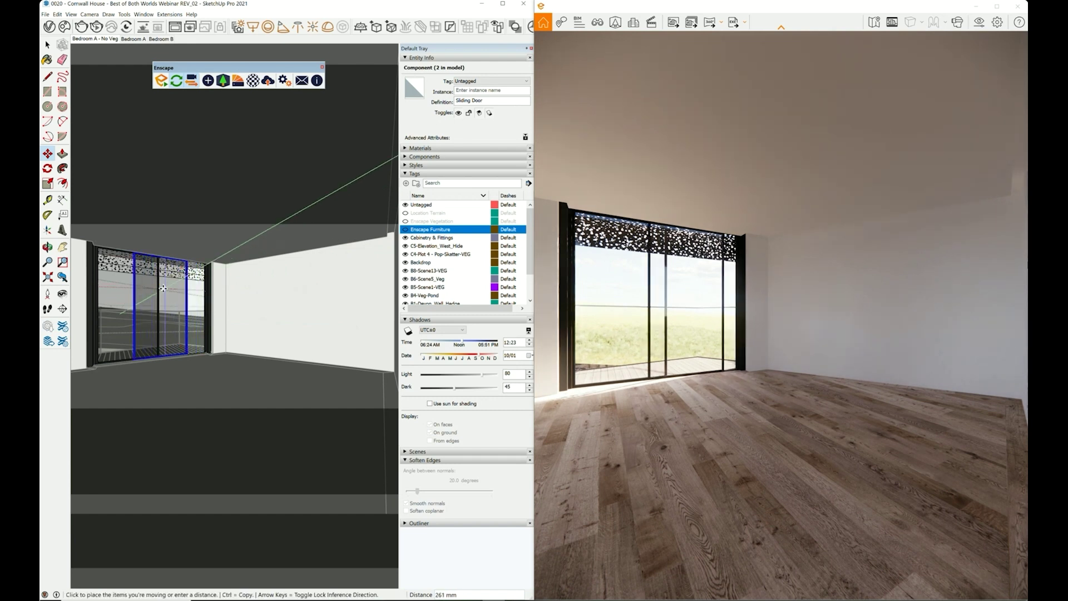
click(170, 295)
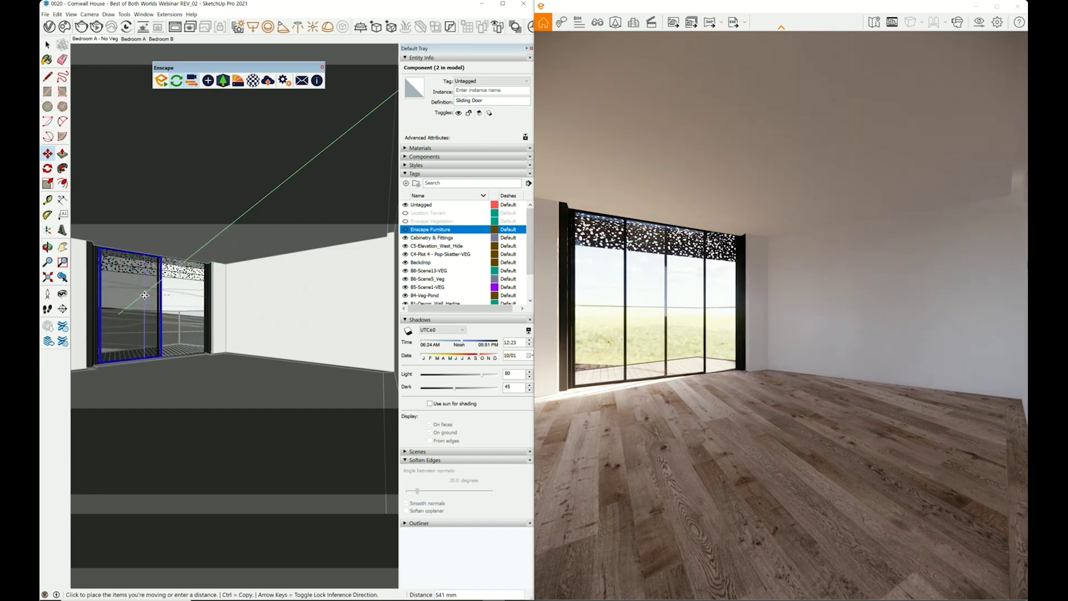
click(159, 306)
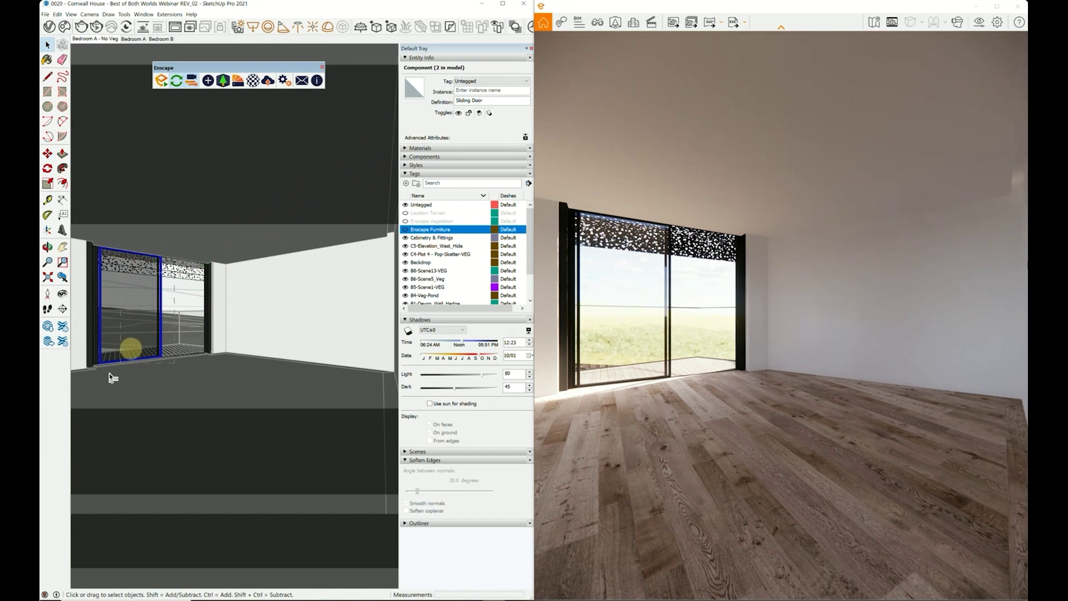
key(space)
click(169, 350)
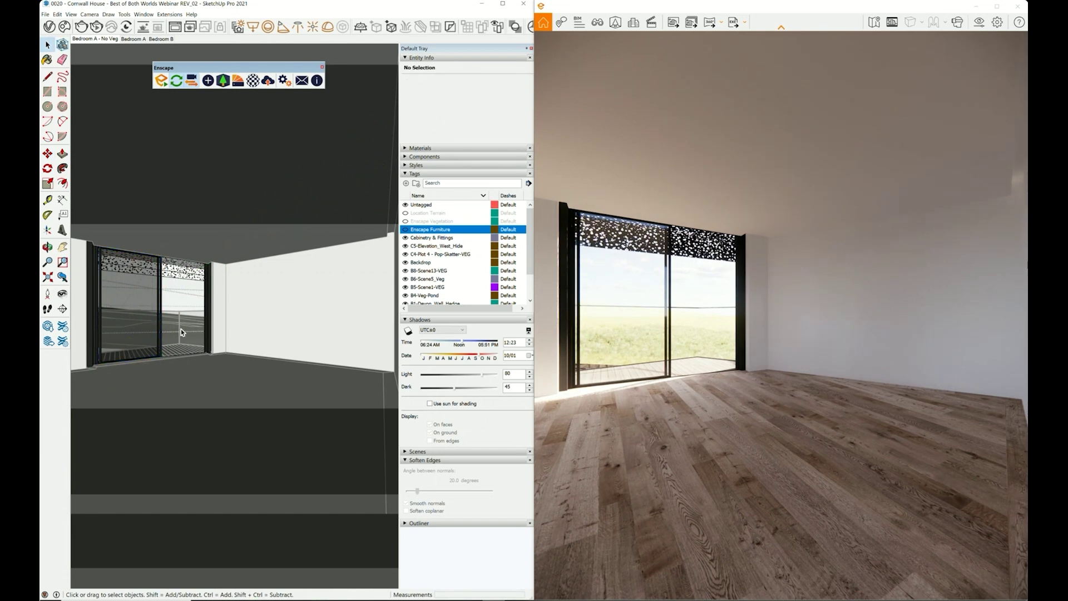
Step: Try removing the perforated brise soleil above the sliding doors, and undo the removal
double_click(185, 273)
click(172, 278)
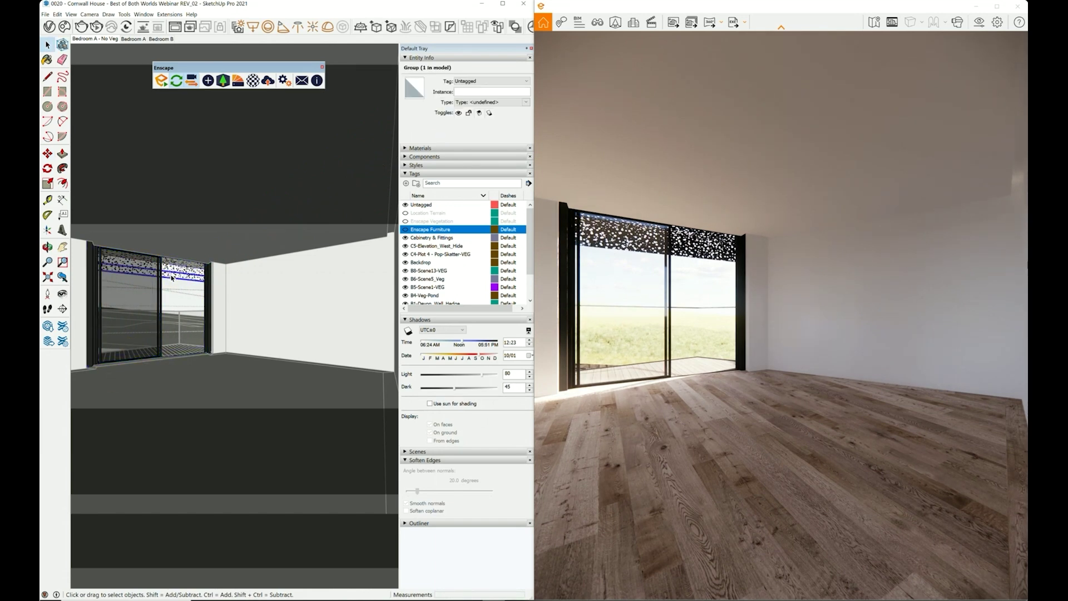
right_click(172, 277)
click(192, 297)
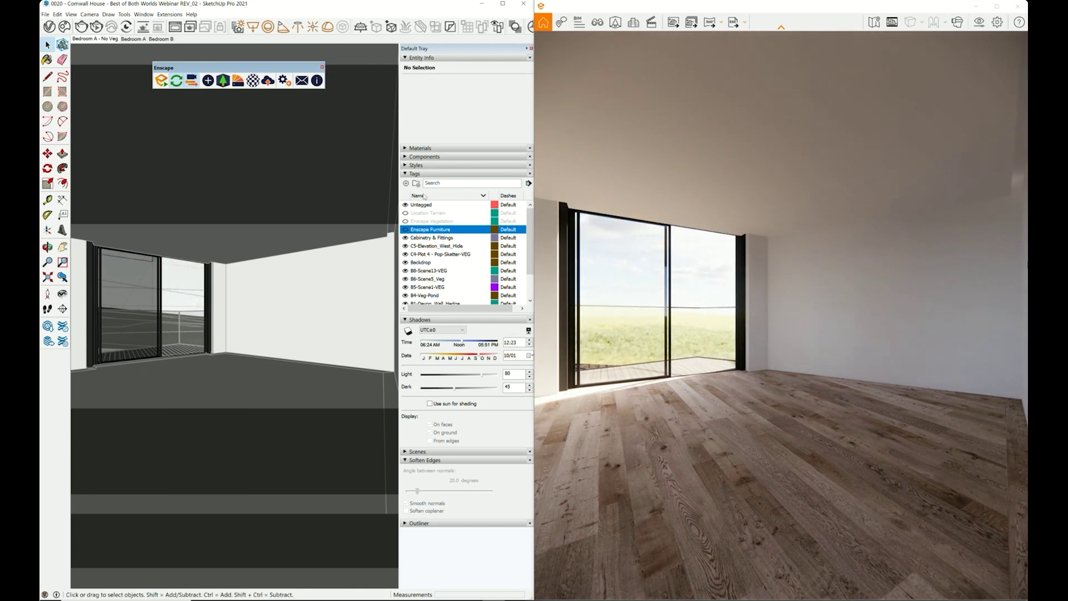
key(ctrl+z)
Step: Try the shadow date 12/21 at 12:14 in the bedroom, and restore the Bedroom A - No Veg scene with its 07:39 sunlight
click(403, 173)
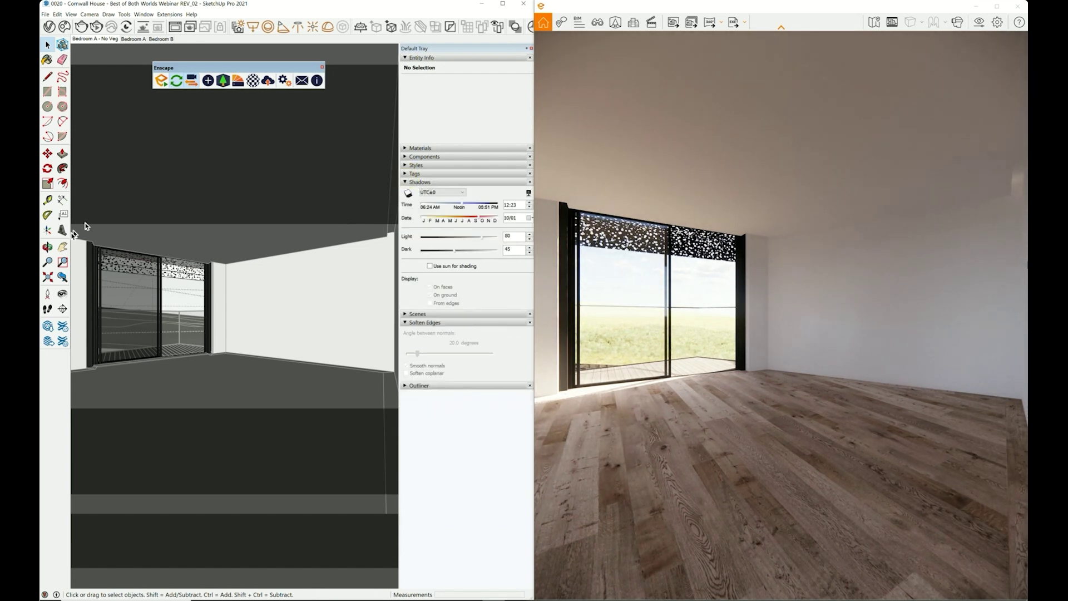
click(62, 293)
mouse_move(336, 422)
mouse_down()
mouse_move(282, 379)
mouse_move(299, 370)
mouse_move(267, 395)
mouse_up()
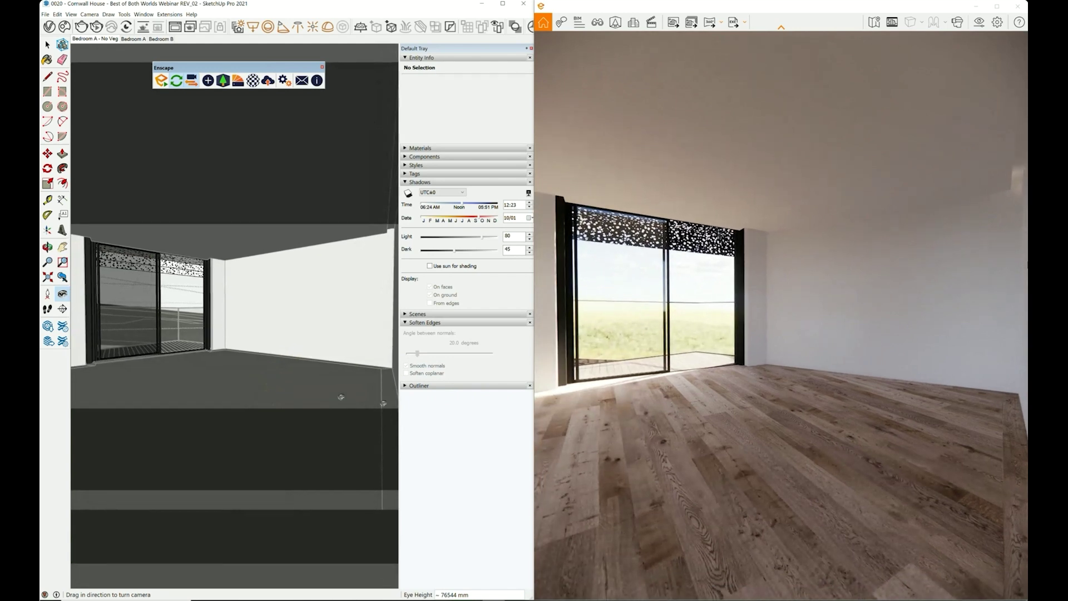
mouse_move(342, 396)
mouse_down()
mouse_move(270, 339)
mouse_move(95, 338)
mouse_move(318, 335)
mouse_up()
mouse_move(461, 206)
mouse_down()
mouse_move(473, 218)
mouse_move(441, 221)
mouse_up()
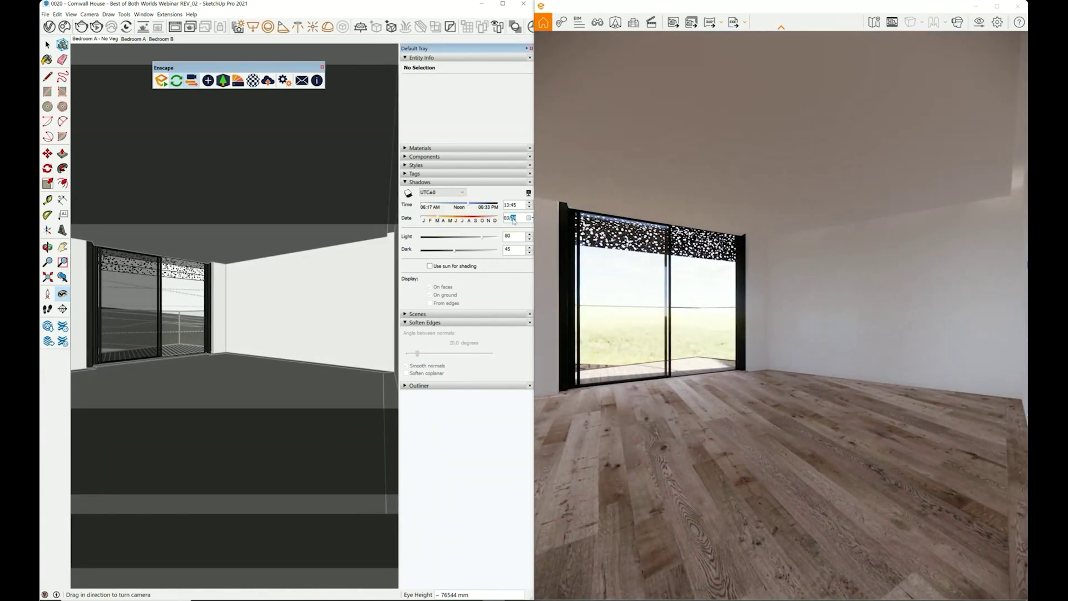
mouse_move(469, 207)
mouse_down()
mouse_move(419, 209)
mouse_move(499, 220)
mouse_move(417, 222)
mouse_move(458, 222)
mouse_move(429, 207)
mouse_move(497, 213)
mouse_move(489, 203)
mouse_move(418, 219)
mouse_move(462, 216)
mouse_up()
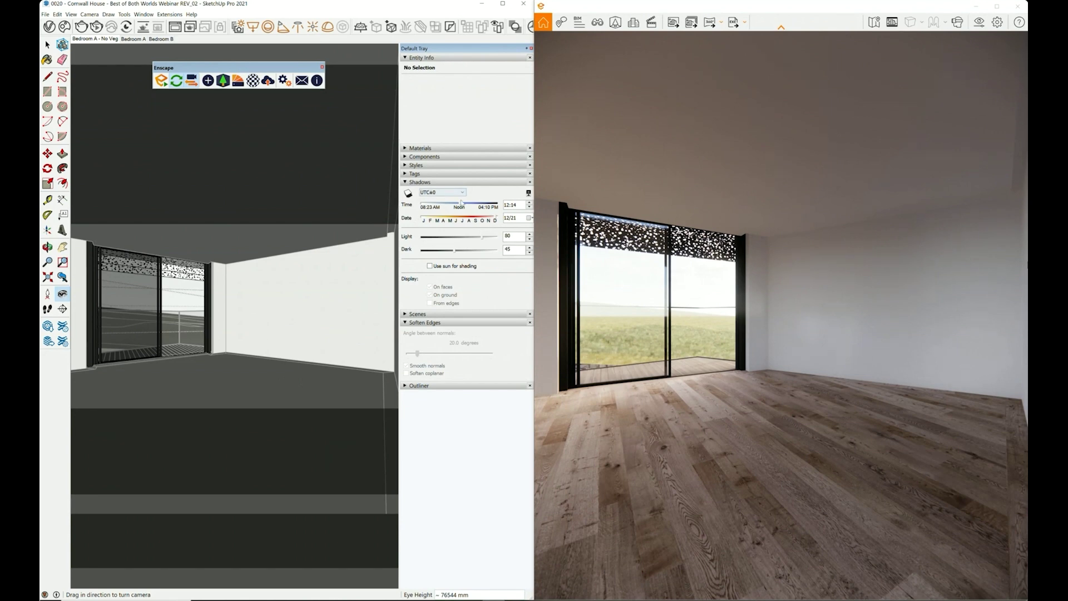
click(106, 39)
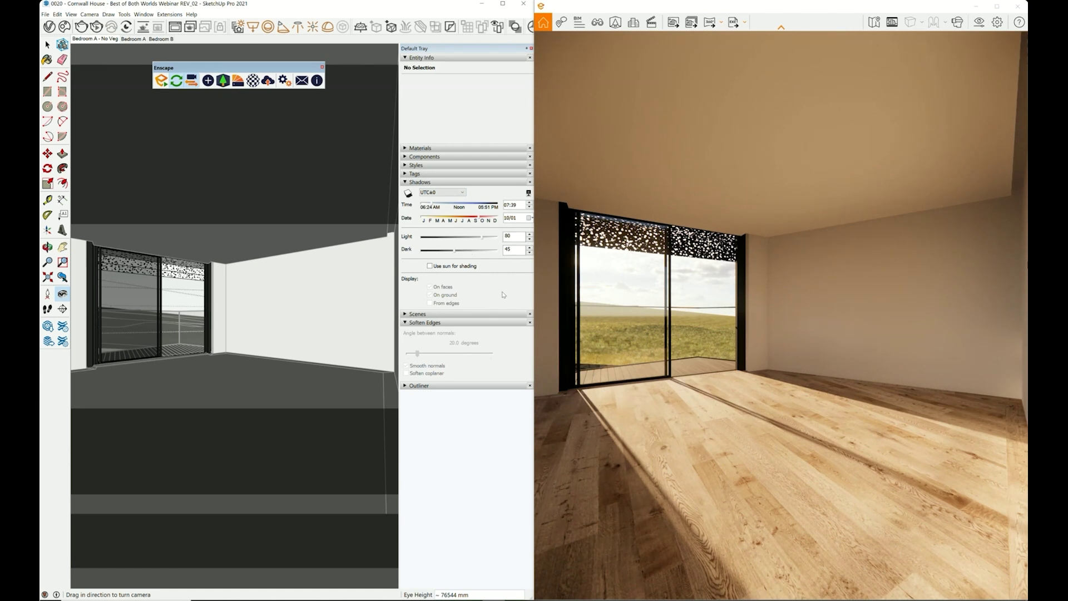
key(space)
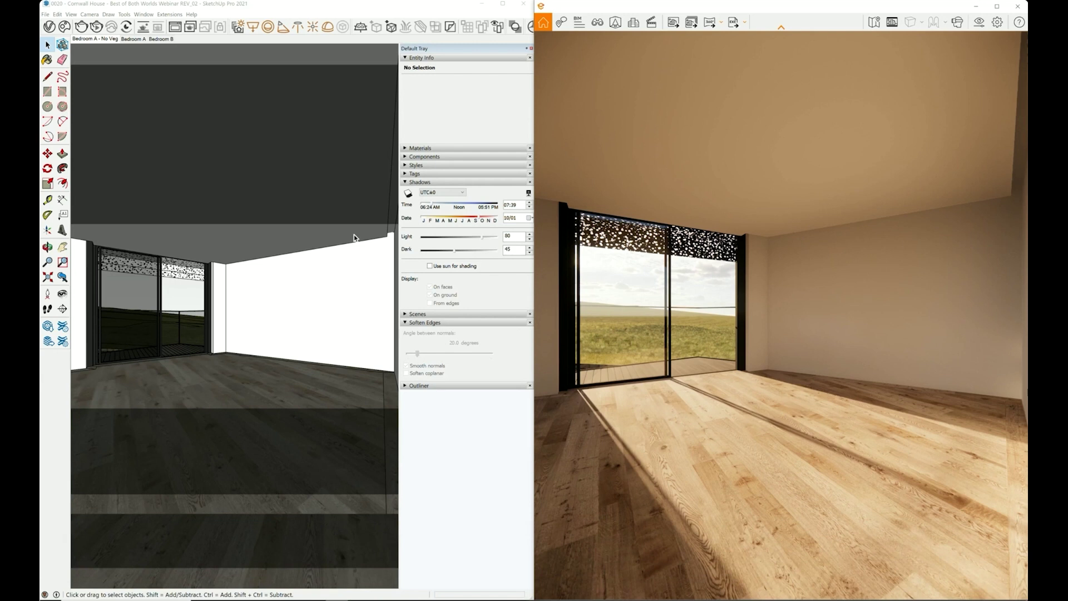
Step: Open the 750_Timber floor material in the Enscape Material Editor and use its albedo texture for the reflections
click(414, 149)
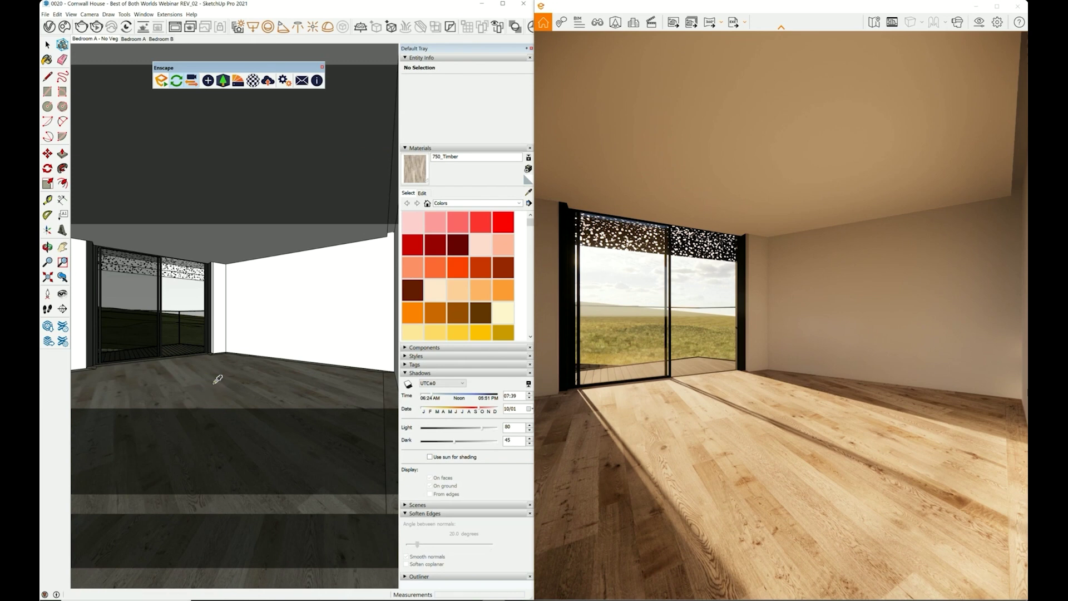
key(space)
click(252, 80)
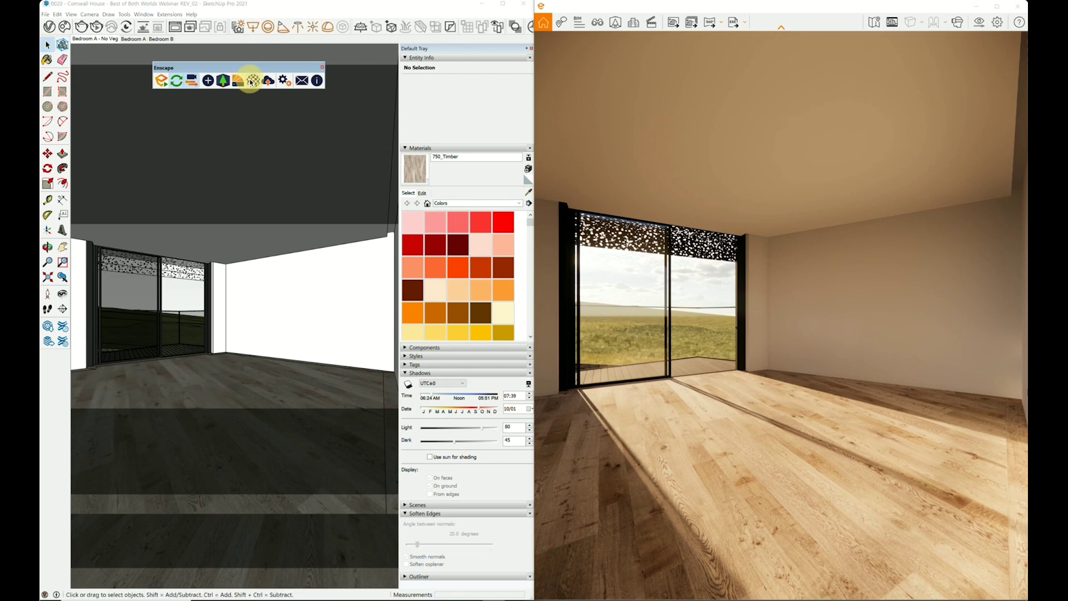
drag(284, 132, 210, 96)
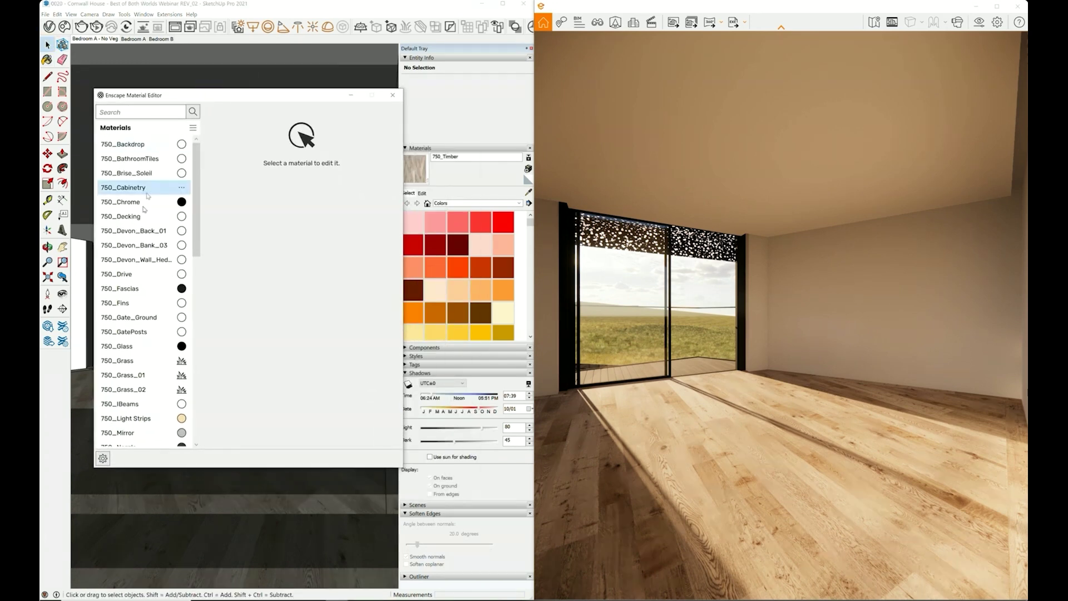
scroll(128, 383, down, 5)
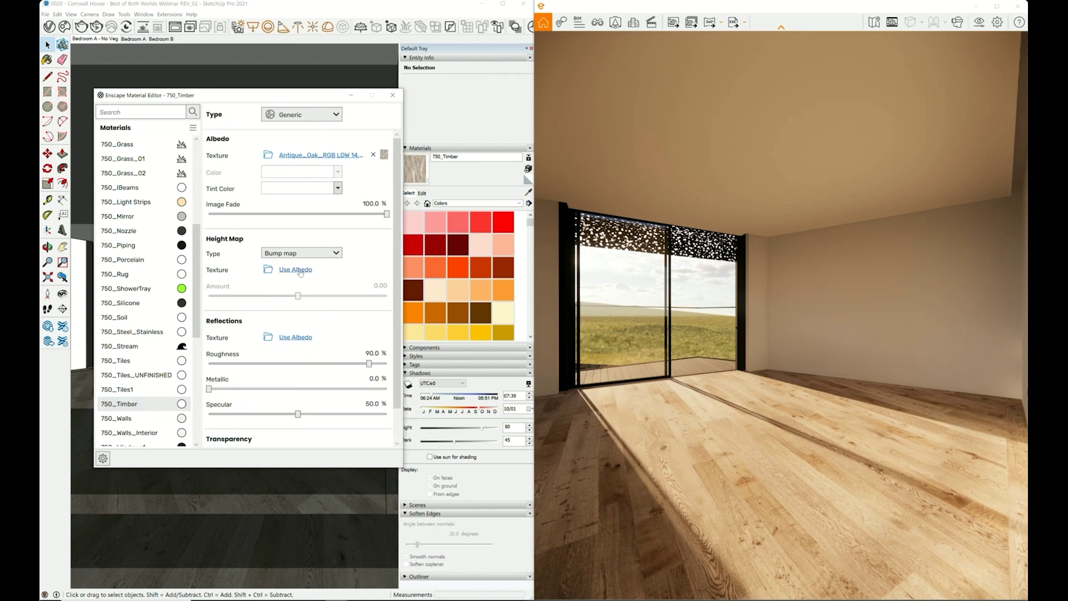
click(297, 337)
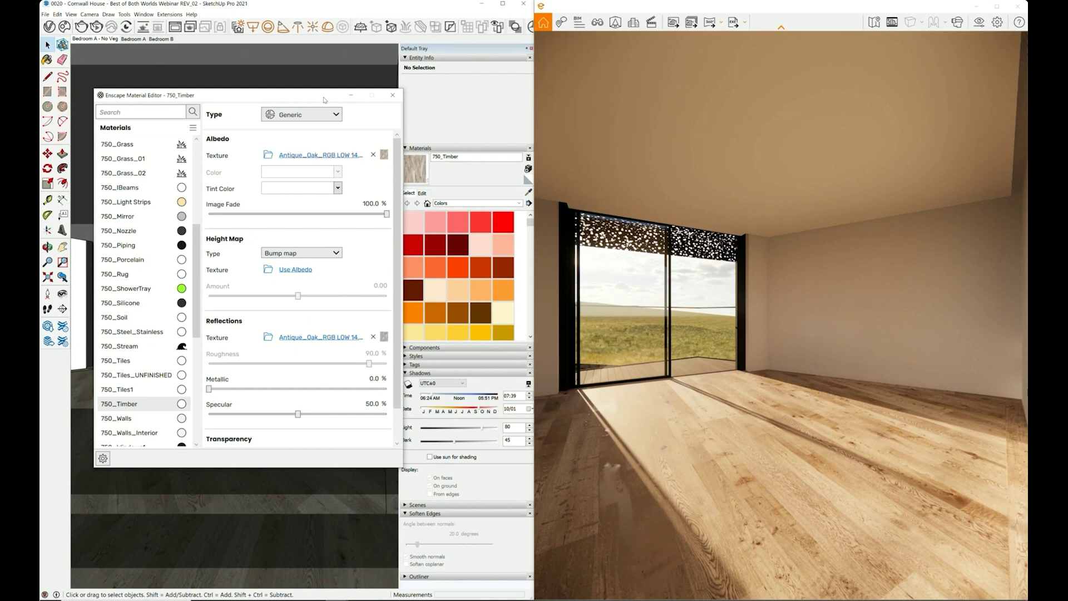
Step: Load the perforated panel's 750_Brise_Soleil material into the Enscape Material Editor and remove its cutout transparency texture
drag(334, 98, 305, 488)
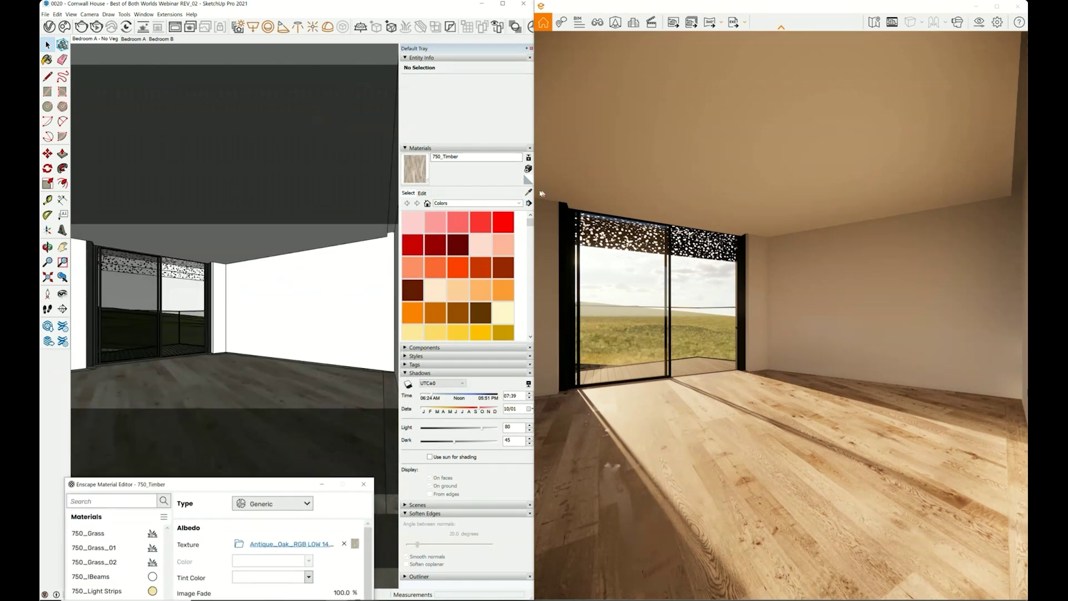
click(179, 268)
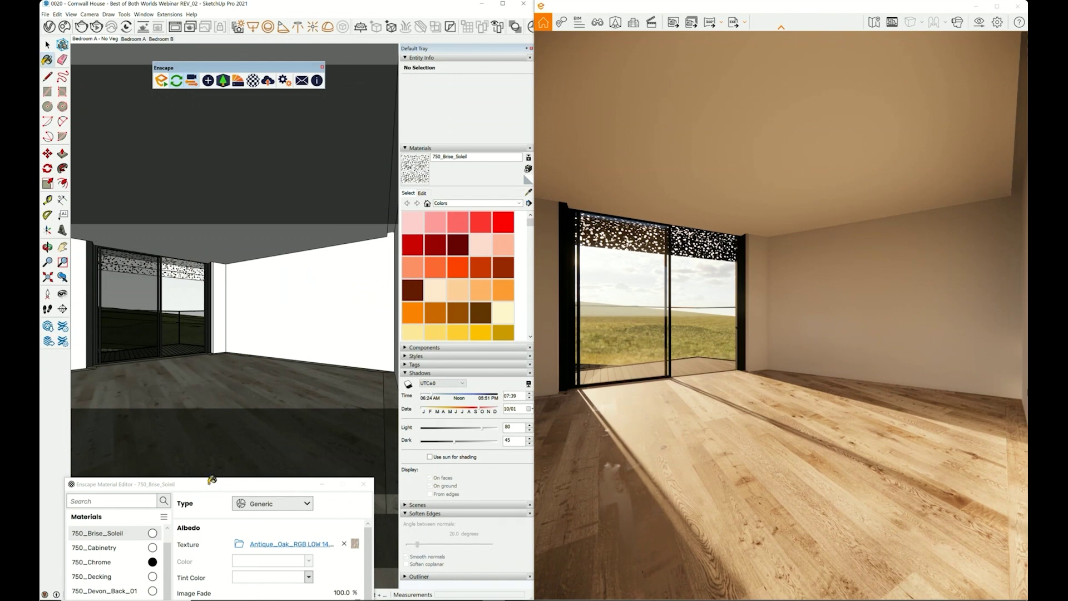
drag(211, 482, 228, 128)
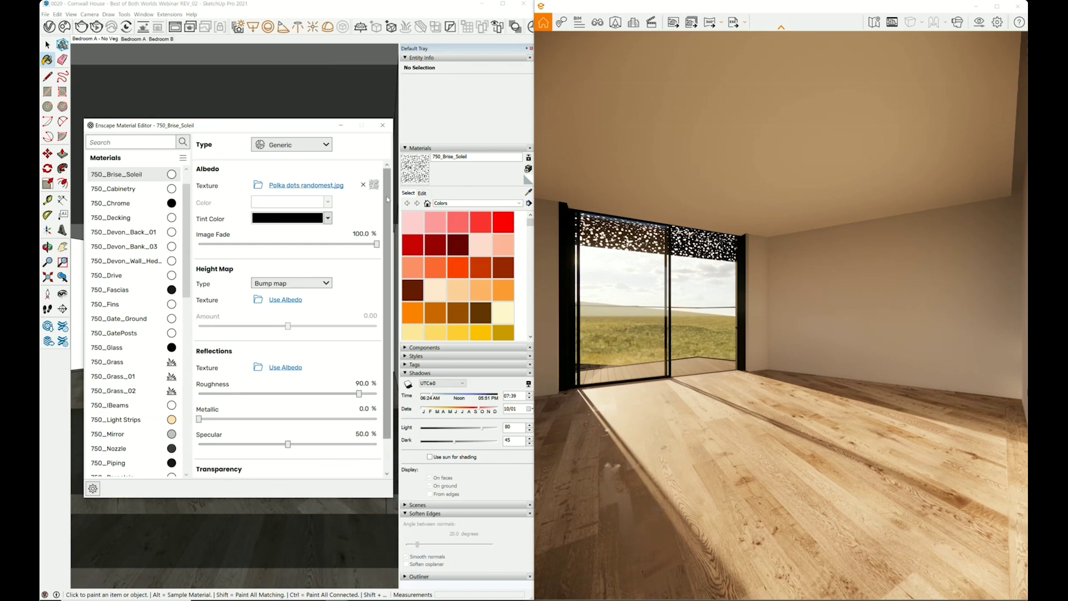
drag(385, 269, 385, 306)
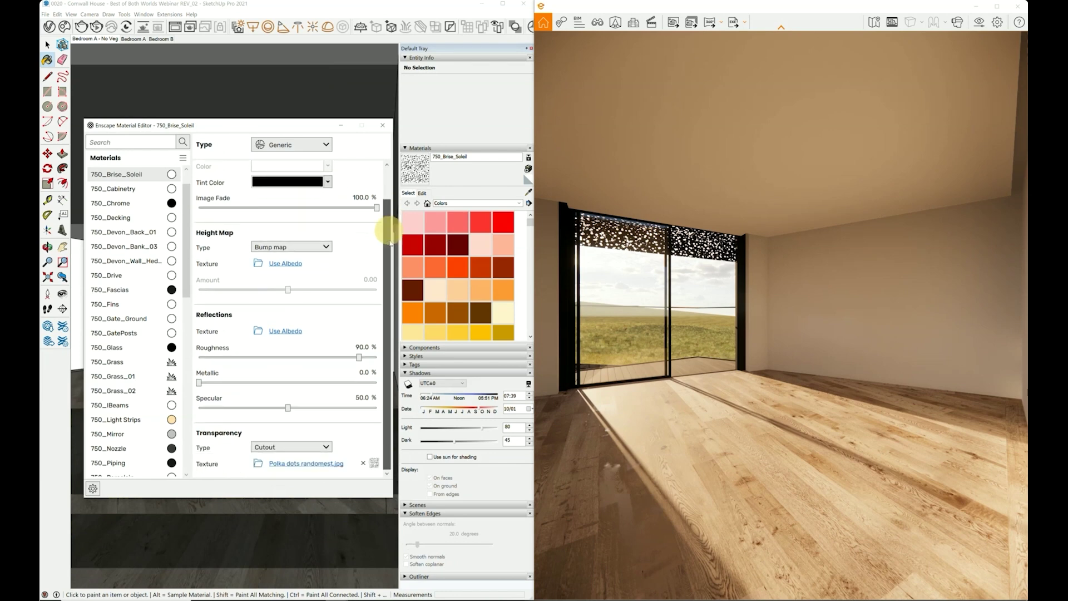
click(363, 463)
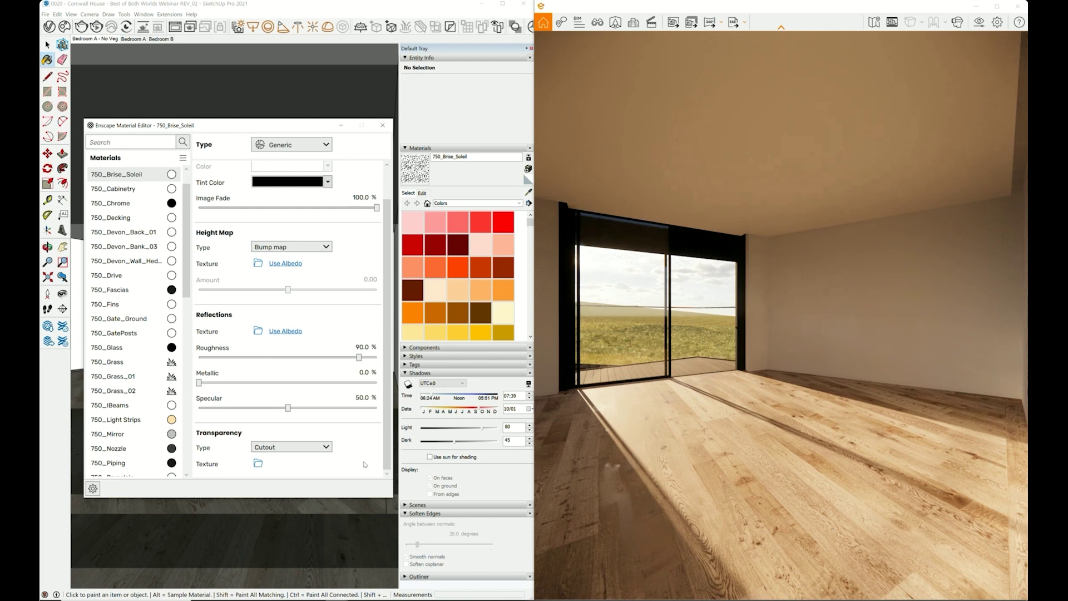
Step: Try 3DCollective_TexturePack01_Mask_0010_4K_B as the 750_Brise_Soleil cutout texture, test its inversion, and remove the texture
click(257, 463)
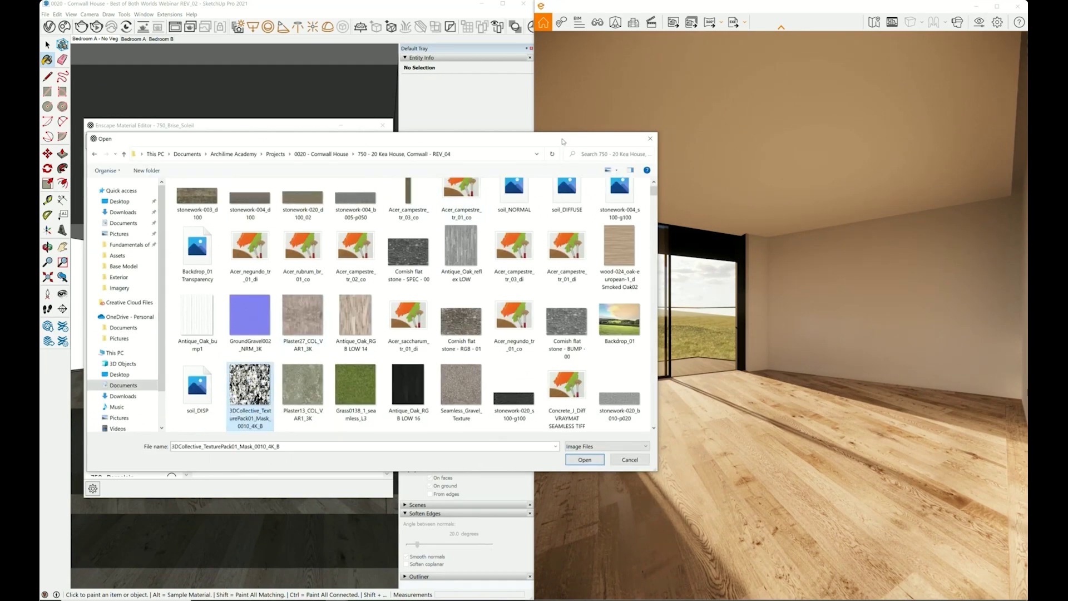
double_click(257, 386)
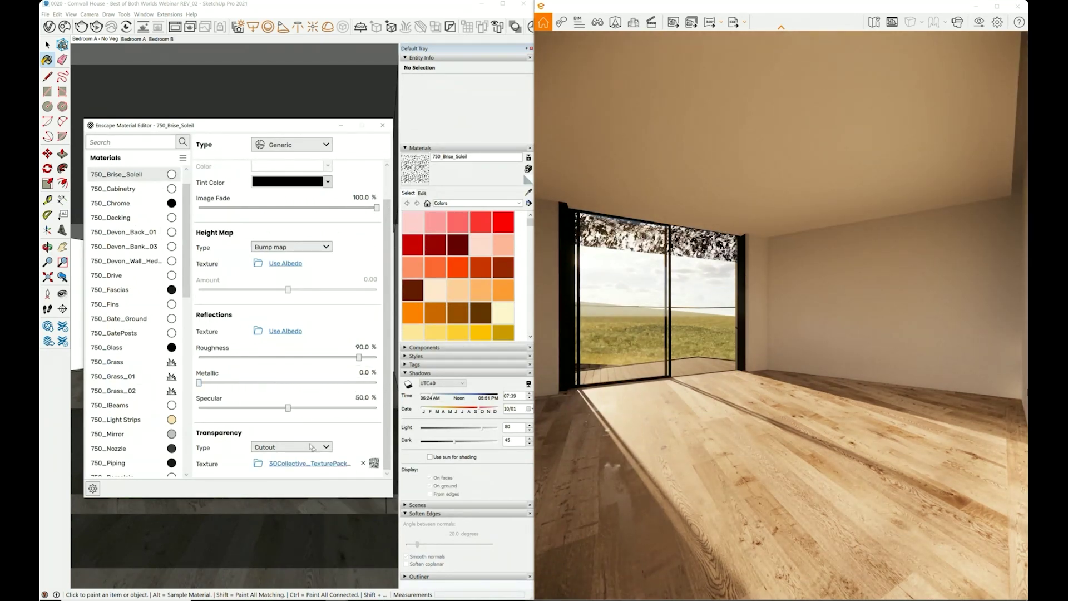
click(305, 463)
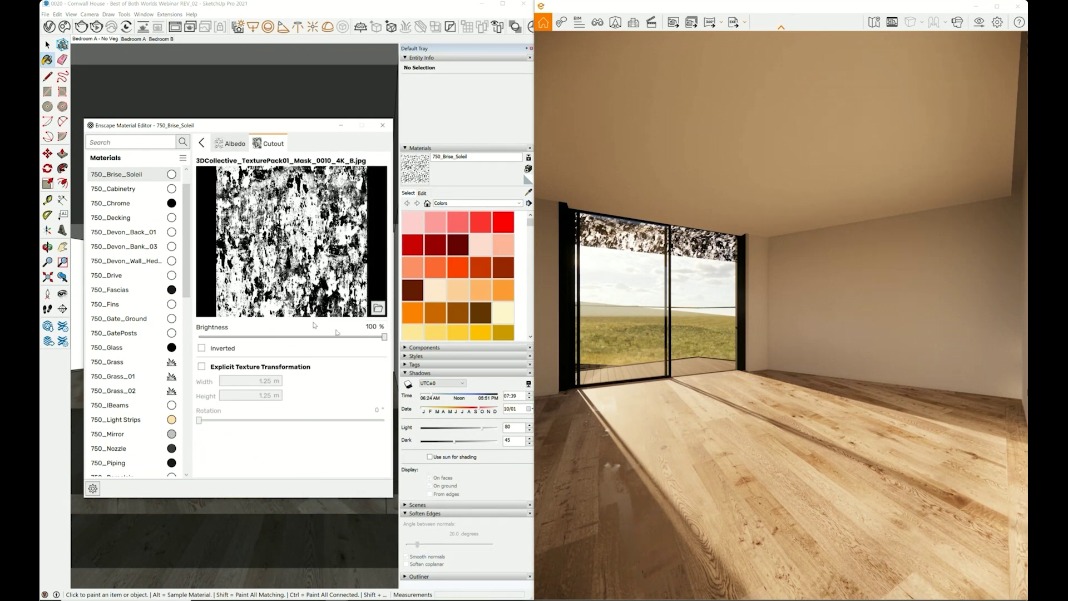
click(201, 349)
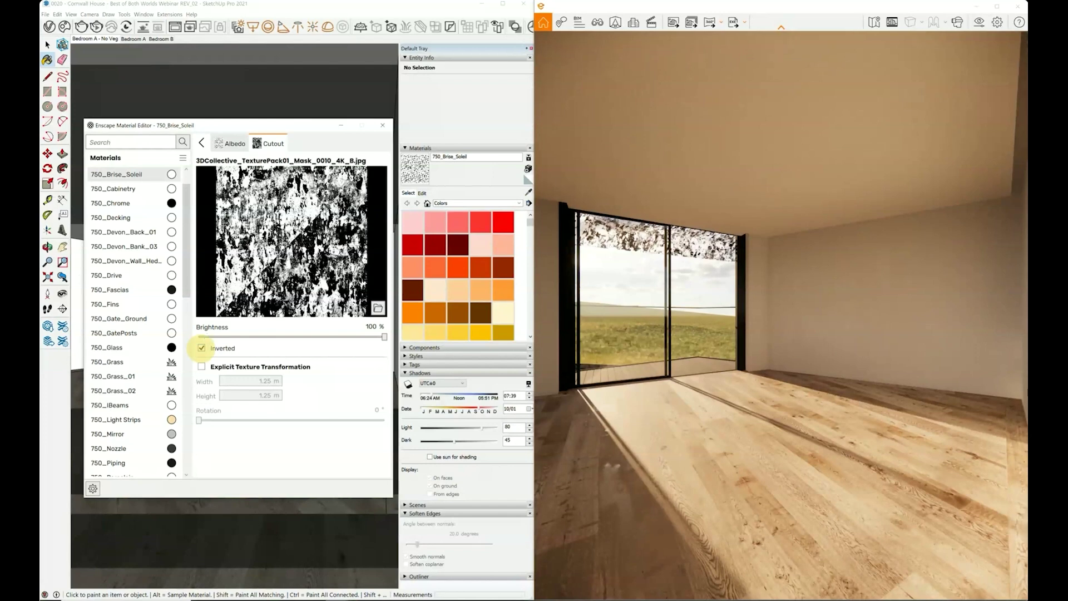
click(202, 348)
click(205, 143)
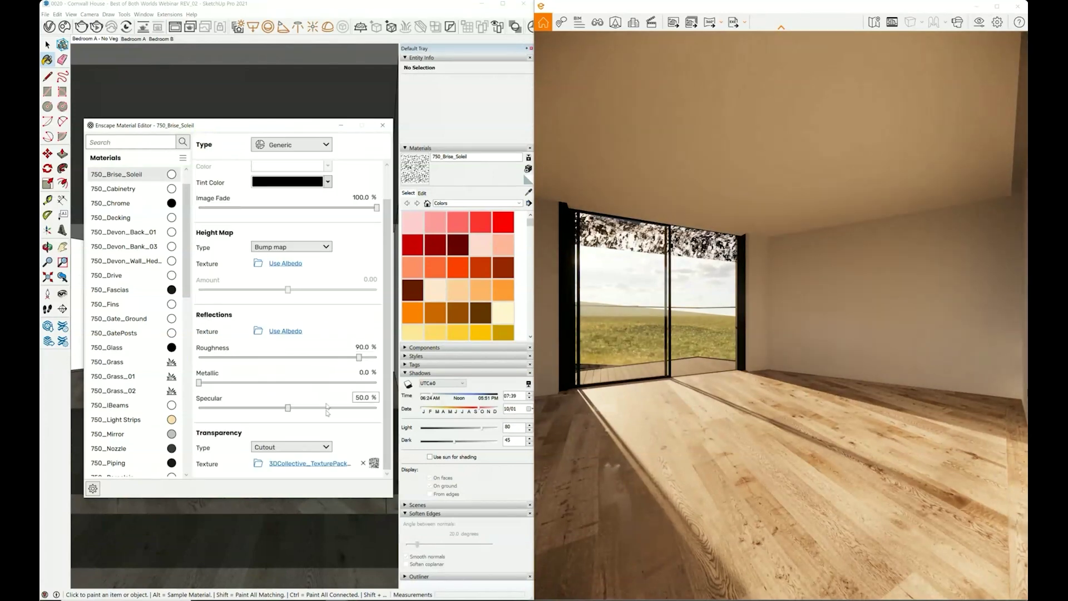
click(363, 464)
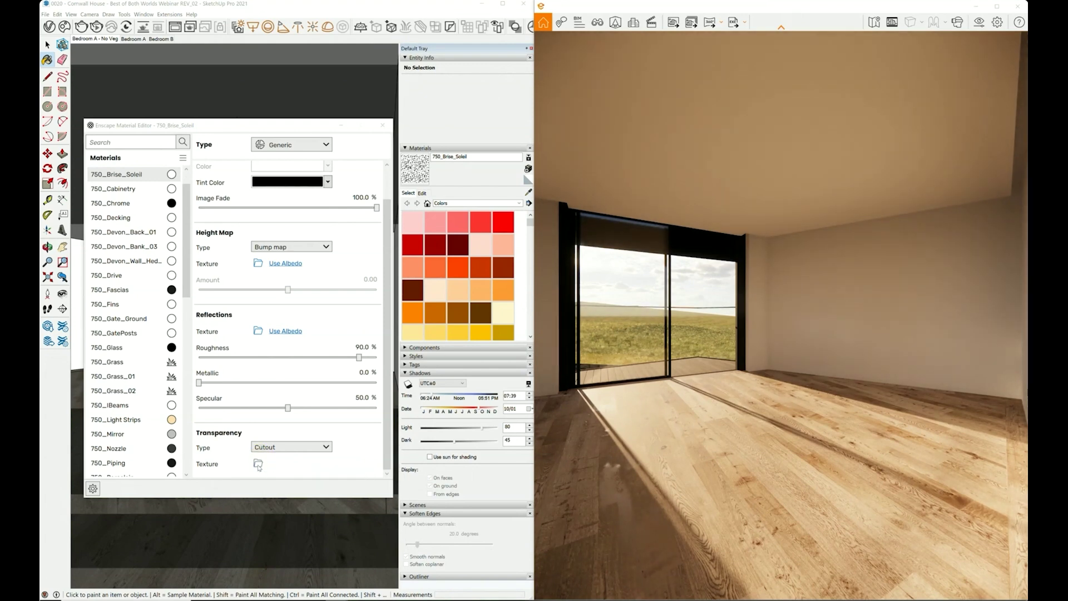
Step: Load Polka dots random as the cutout transparency texture of 750_Brise_Soleil and minimise the Material Editor
click(258, 464)
click(197, 315)
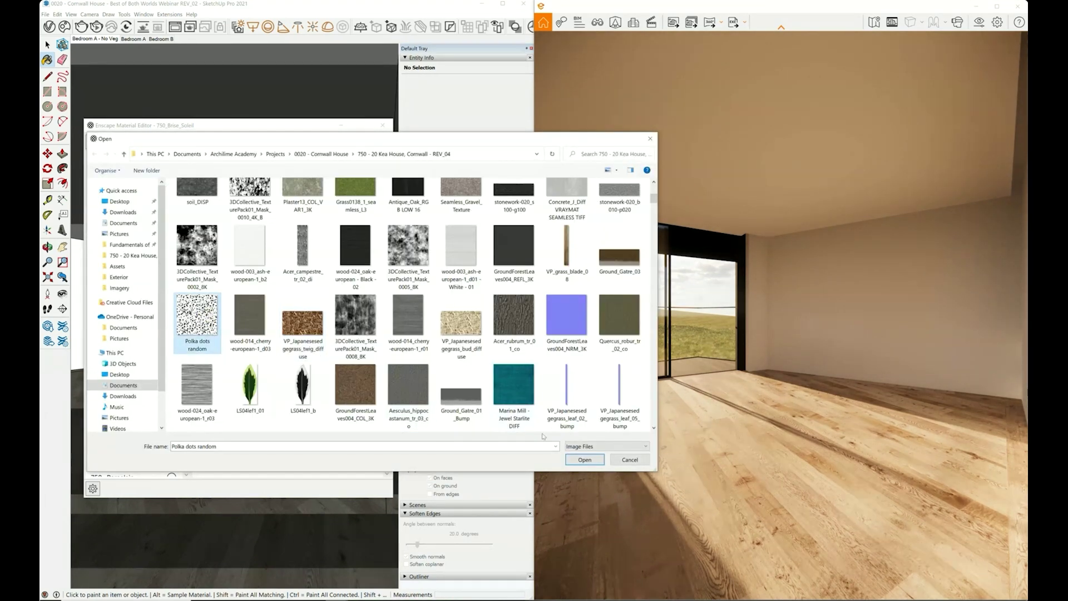
click(580, 461)
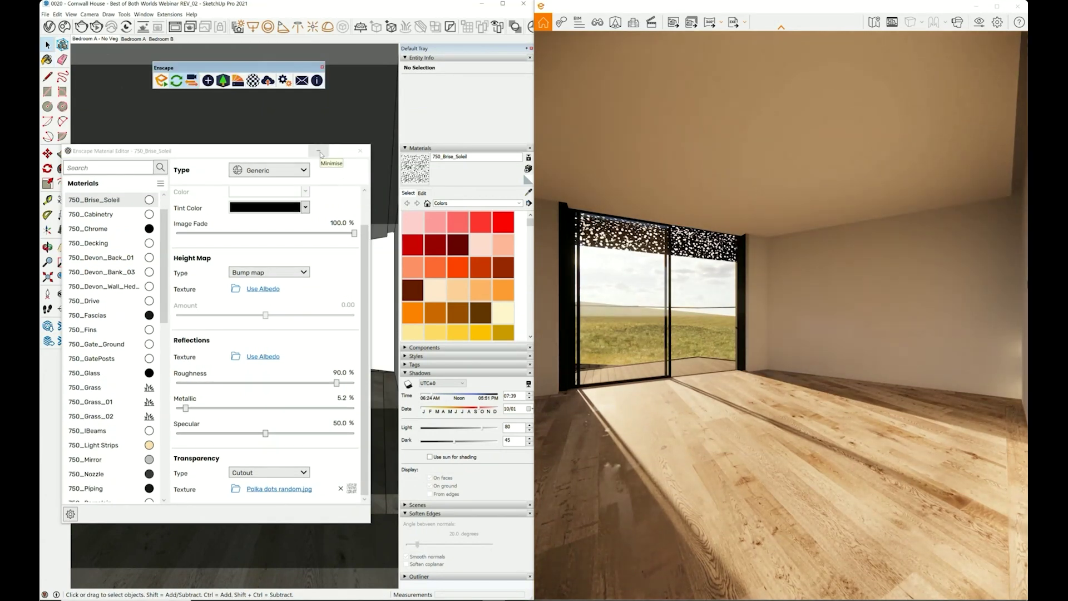
click(319, 152)
Step: Maximise the Enscape window and open its Visual Settings, testing Auto Exposure off and back on
click(999, 6)
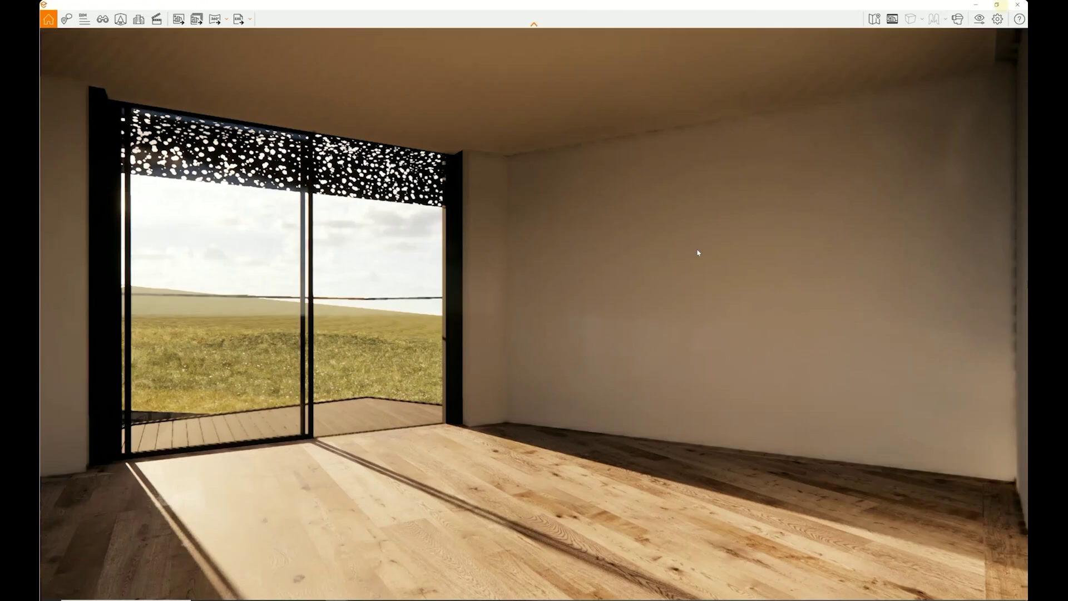
click(980, 20)
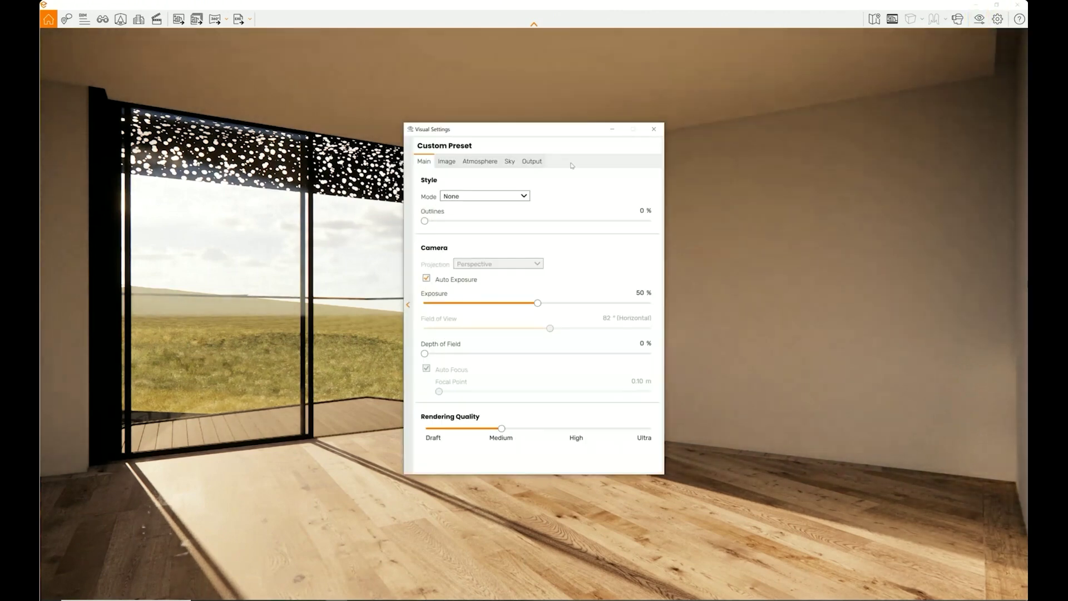
click(427, 279)
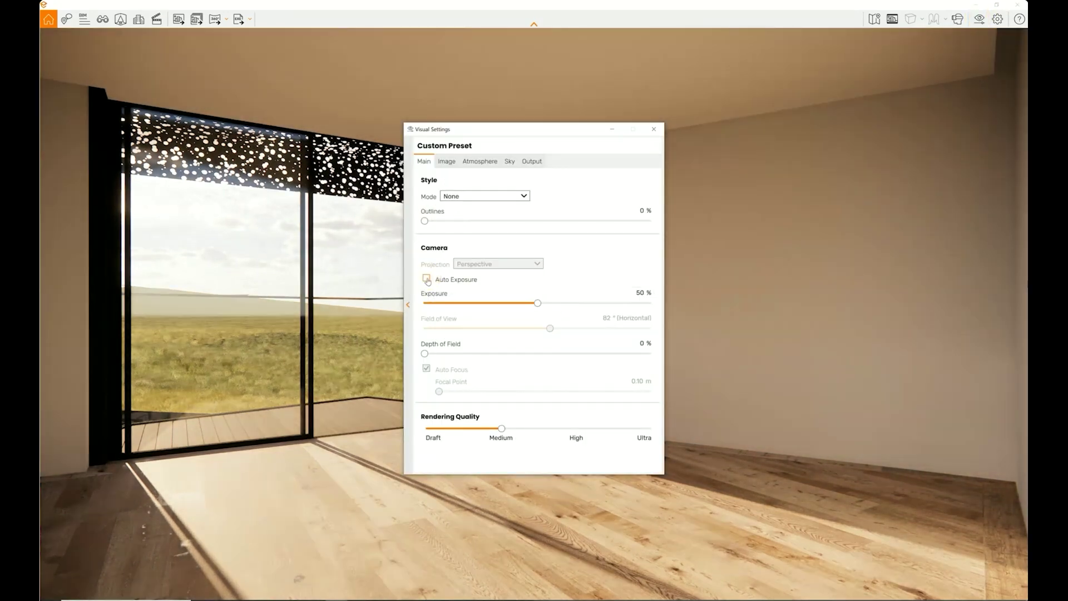
click(427, 279)
Step: Try the White and Polystyrol style modes with different transmission and outlines, and return the mode to None
click(487, 196)
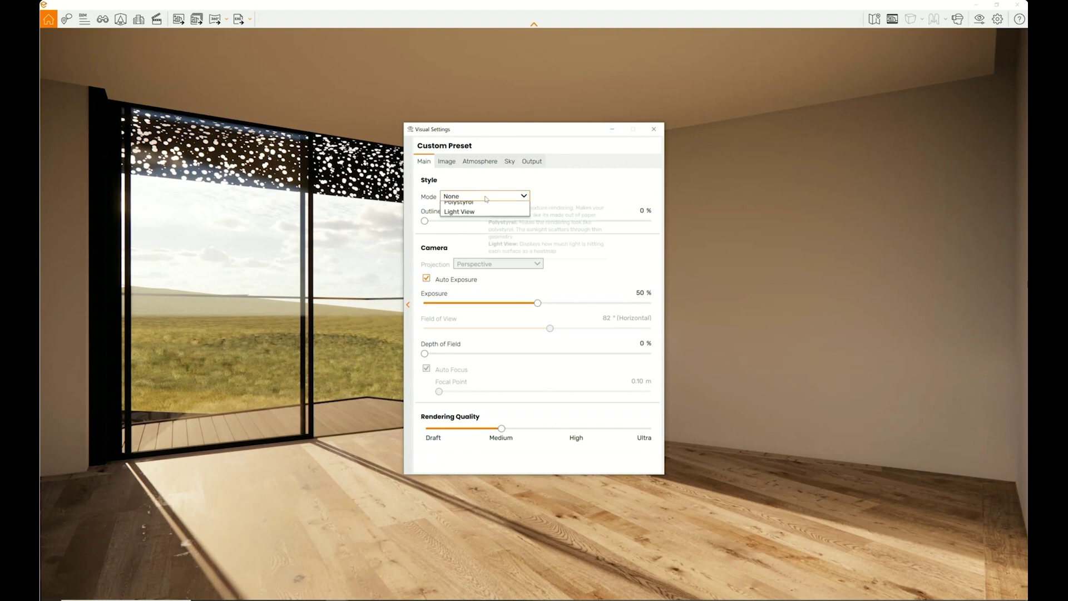
click(478, 214)
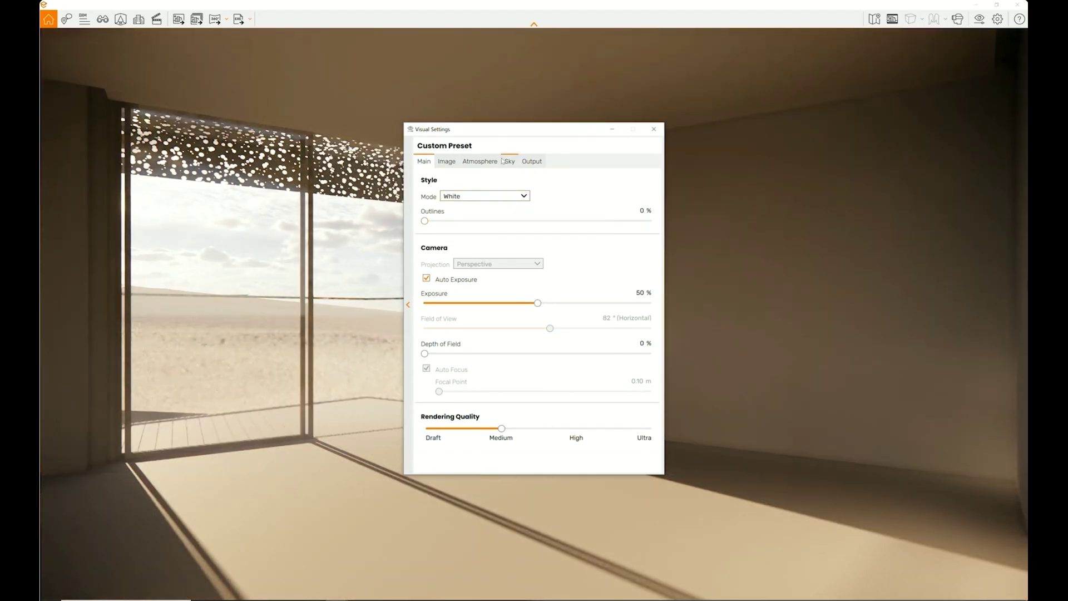
drag(506, 128, 572, 107)
click(564, 174)
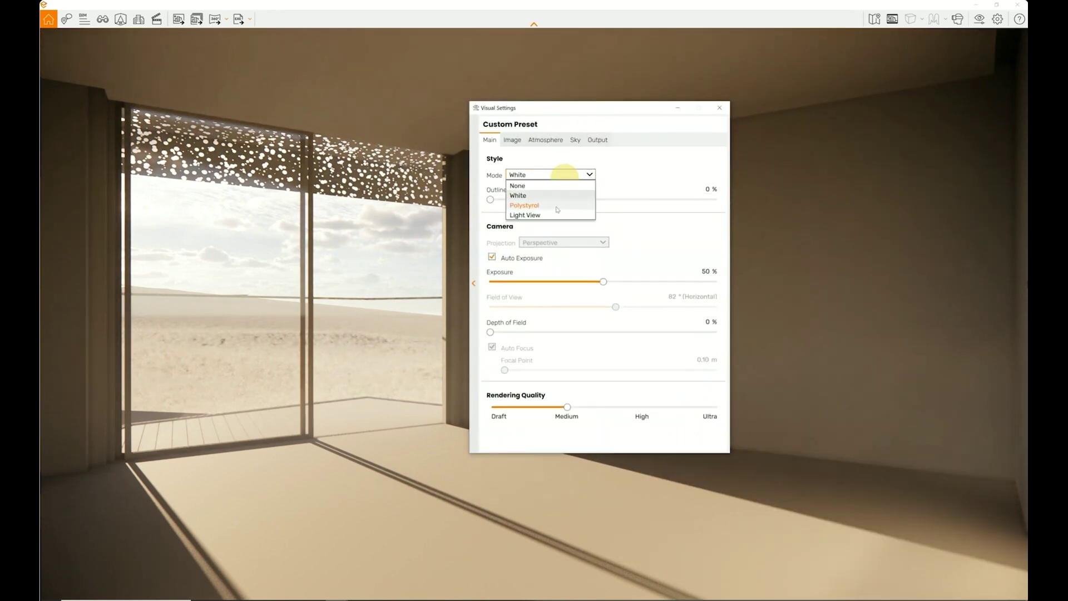
click(557, 207)
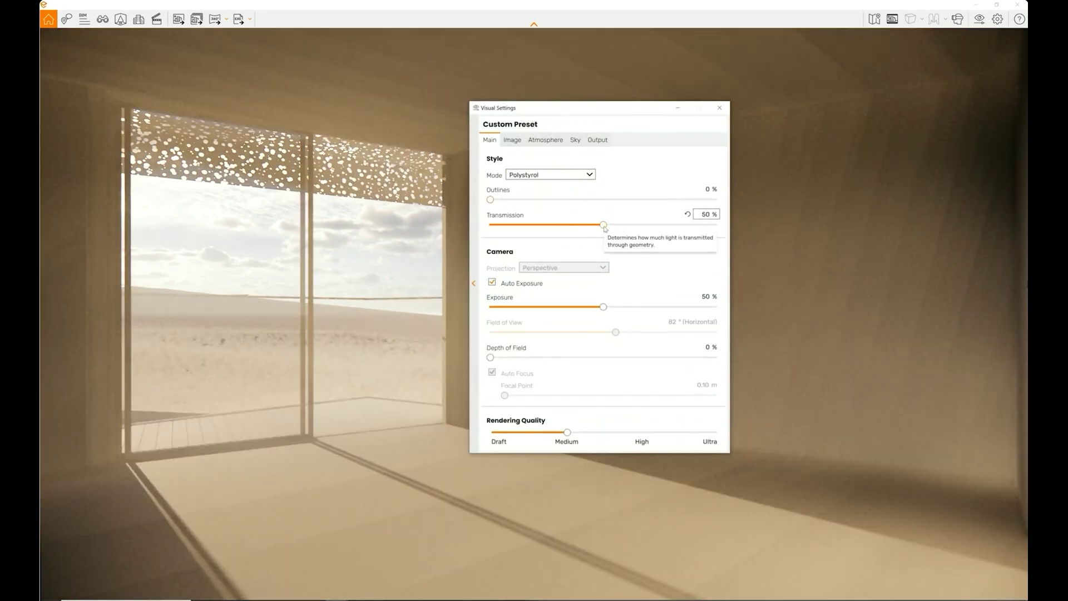
drag(603, 225, 658, 224)
drag(490, 199, 452, 209)
click(556, 175)
click(544, 187)
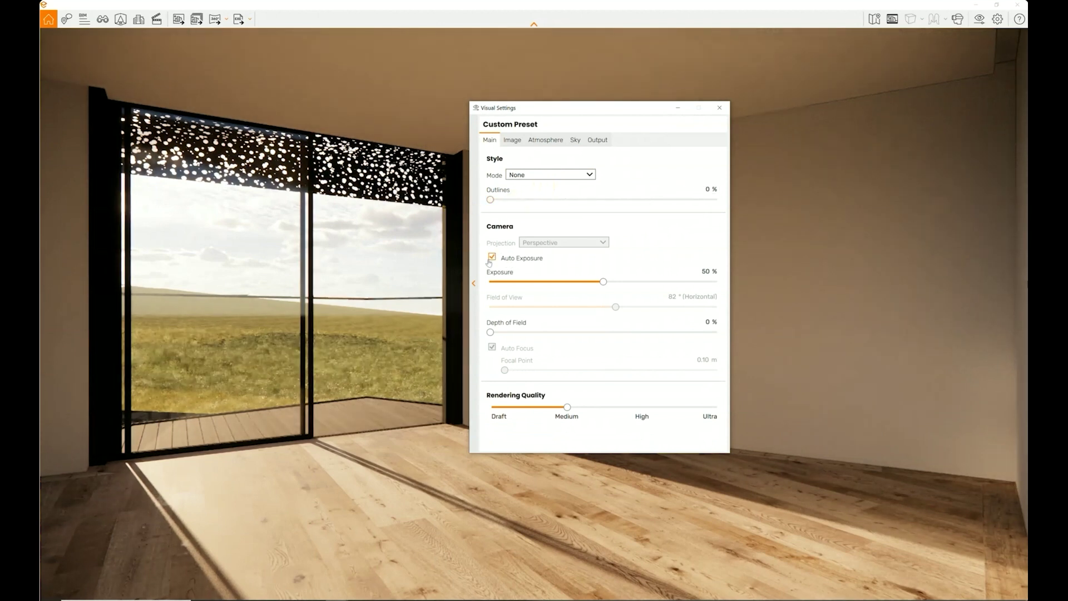
Step: Try a lower camera exposure after testing Auto Exposure, and reset the exposure to 50 %
click(492, 257)
click(492, 257)
drag(603, 281, 504, 283)
click(688, 271)
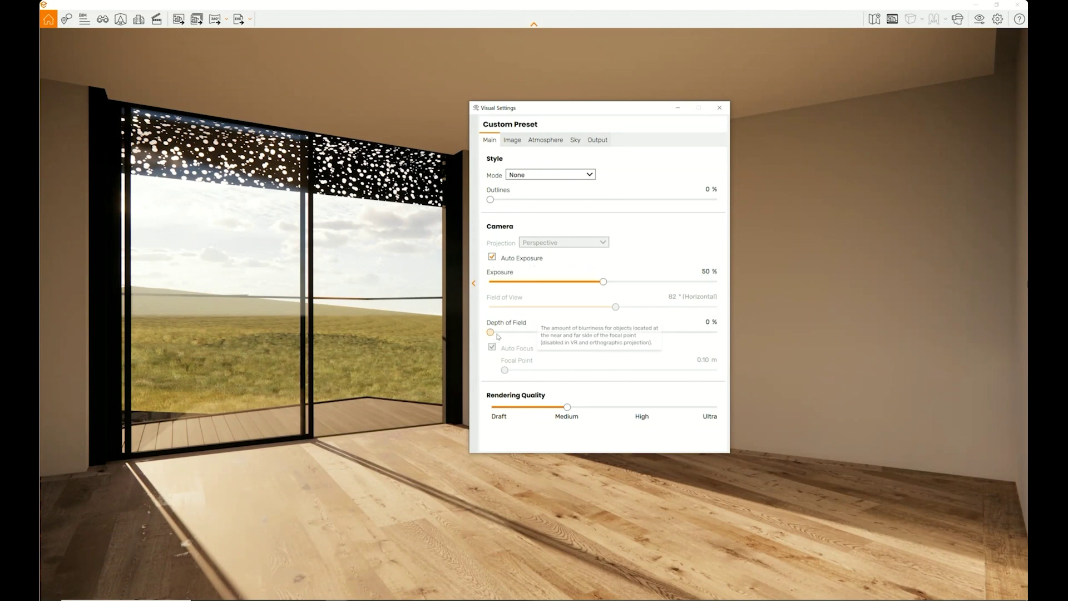
Step: Try a 25 % depth of field with manual focal points between about 2 m and 5 m, and reset it to 0 %
drag(490, 333, 547, 333)
drag(610, 123, 876, 89)
click(760, 321)
click(871, 345)
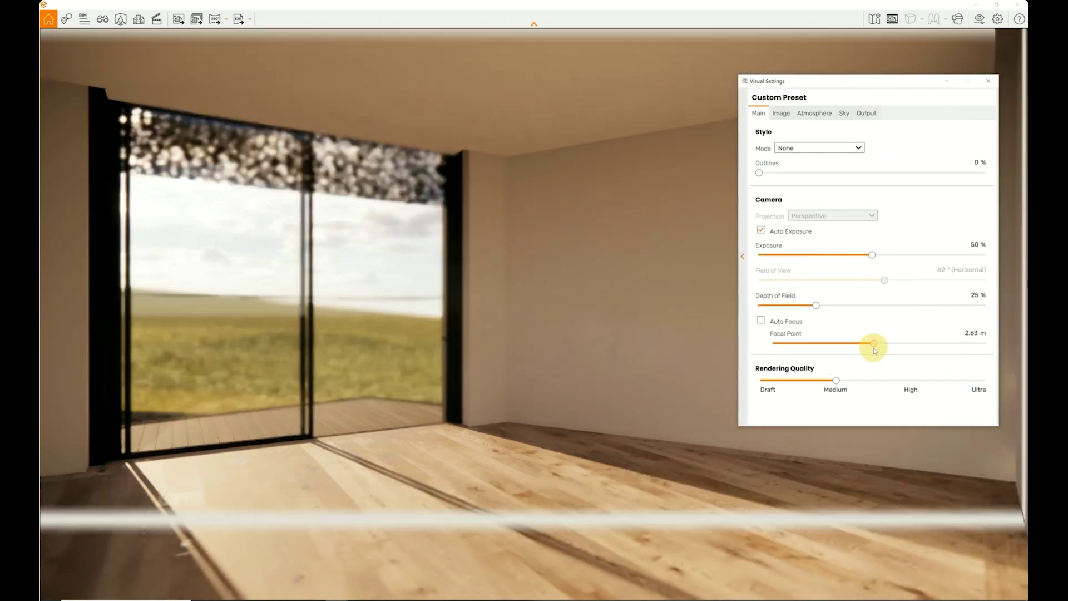
drag(872, 348, 889, 348)
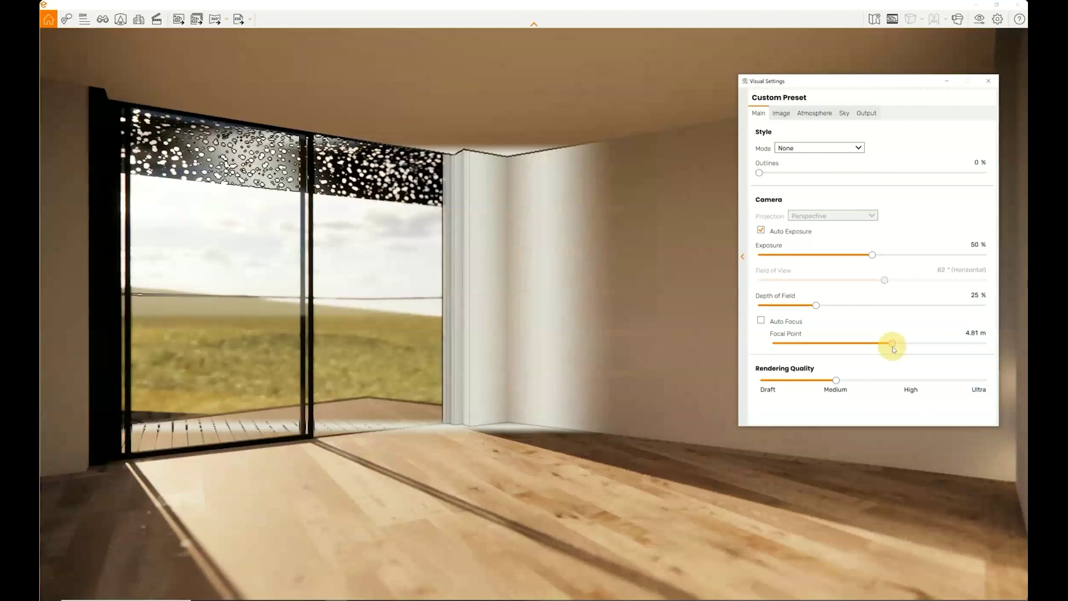
drag(893, 349, 866, 345)
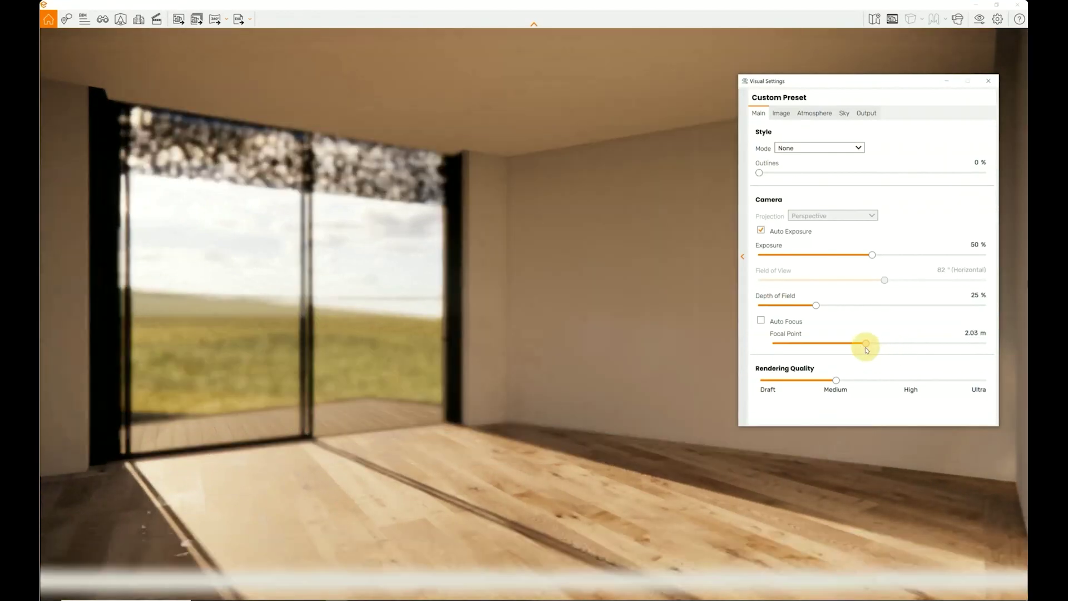
click(762, 320)
click(959, 295)
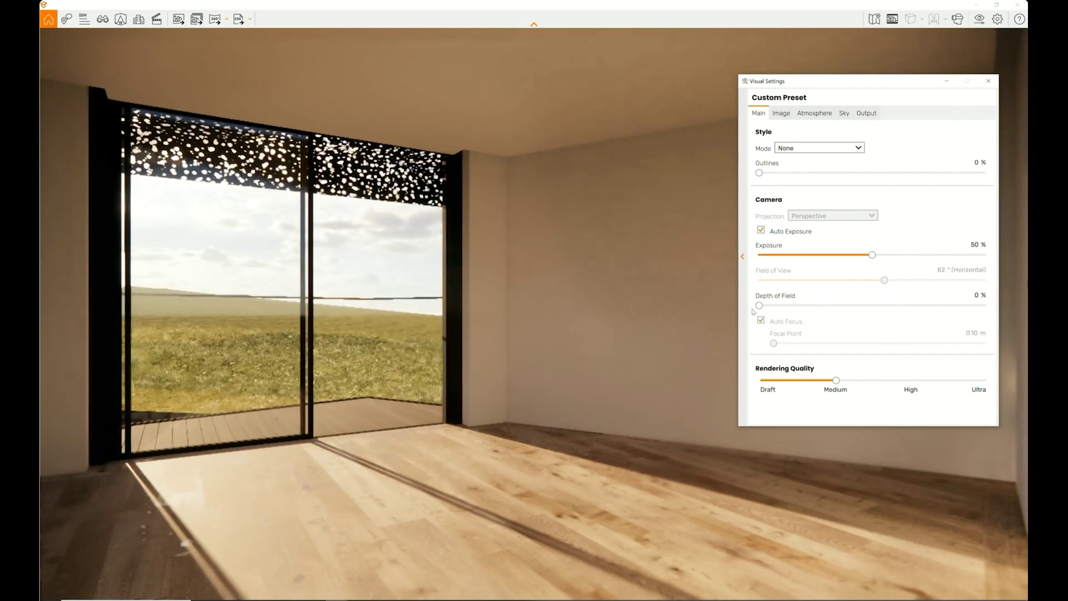
Step: Set the image corrections to highlights 34 %, shadows 50 %, saturation 90 % and colour temperature 5,062 K
click(781, 113)
drag(842, 85, 734, 85)
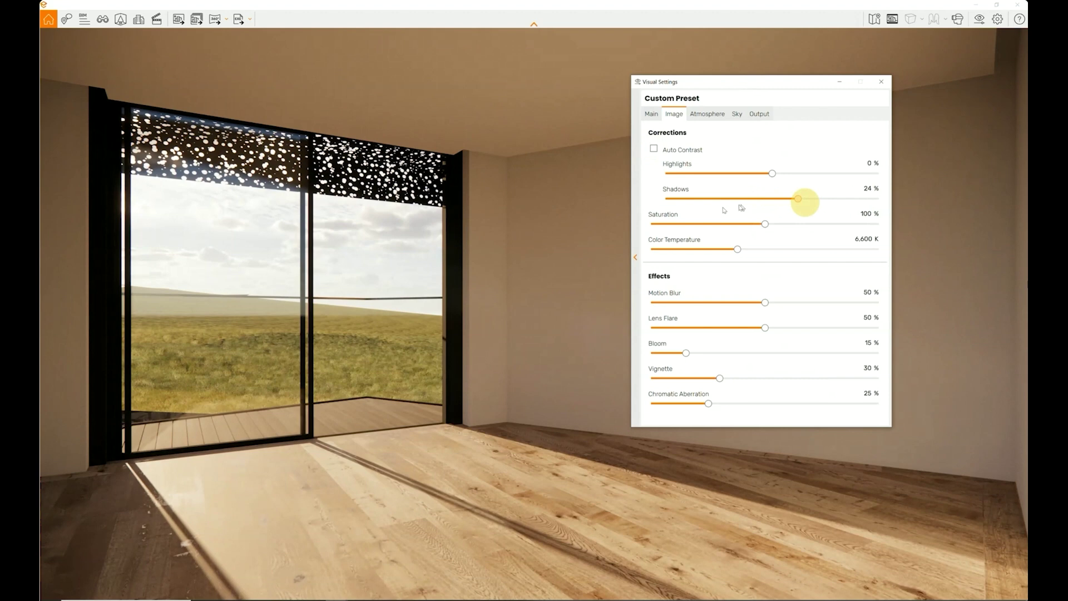
drag(798, 199, 832, 215)
drag(775, 176, 851, 174)
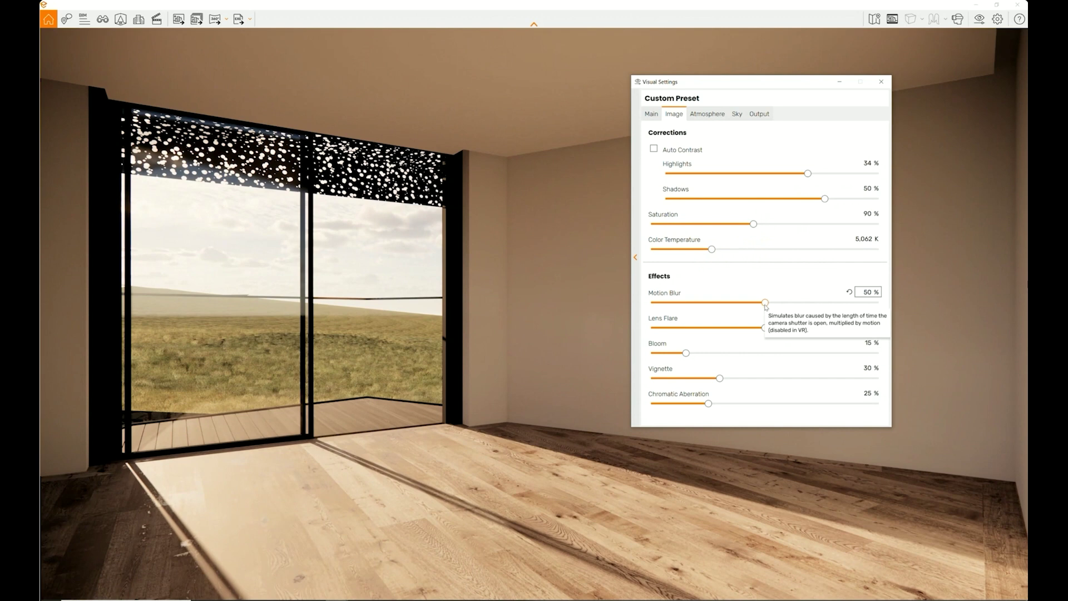
Step: Raise the highlights to 69 % while trying lens flare at 100 %, and reset the lens flare to 50 %
drag(765, 328, 829, 328)
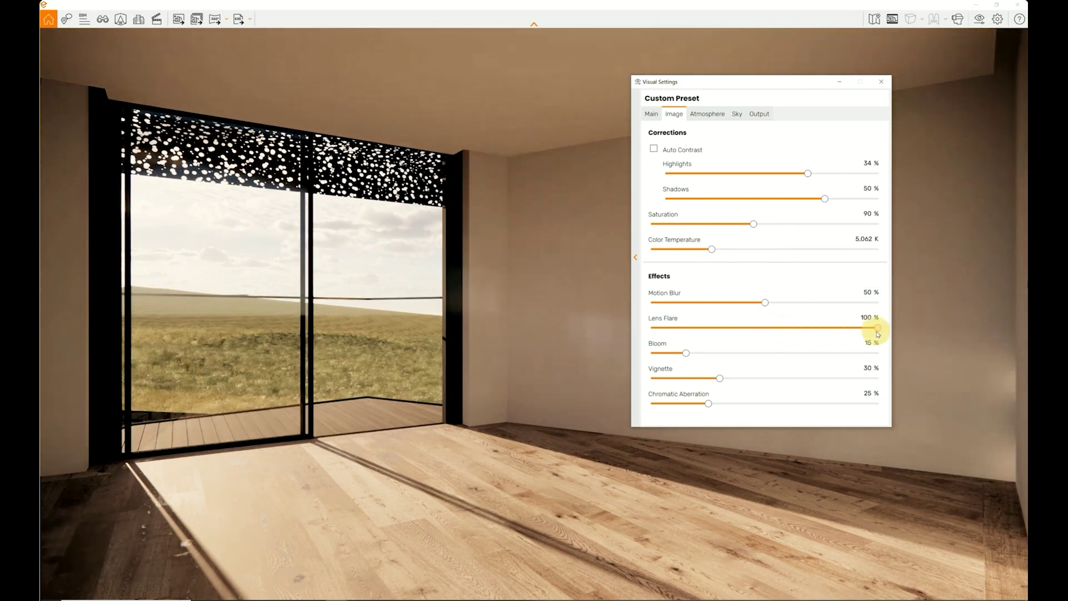
drag(808, 174, 872, 182)
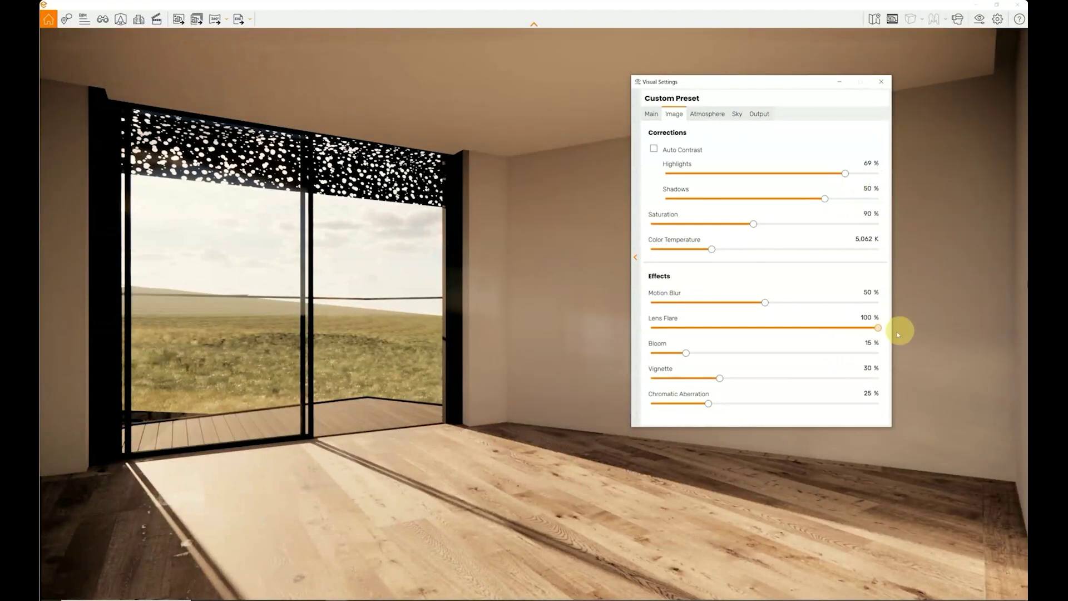
click(848, 320)
Step: Try bloom at 100 % and reset it to 15 %, and test the vignette before returning it to 30 %
drag(686, 353, 880, 354)
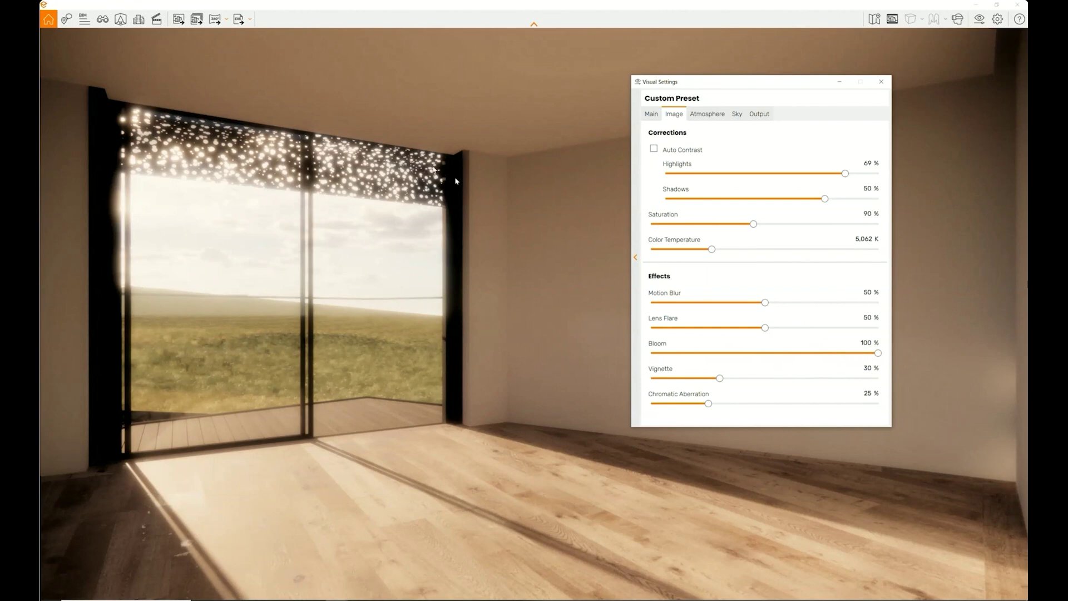
click(849, 342)
mouse_move(720, 378)
mouse_down()
mouse_move(878, 380)
mouse_move(640, 378)
mouse_move(754, 378)
mouse_move(733, 385)
mouse_up()
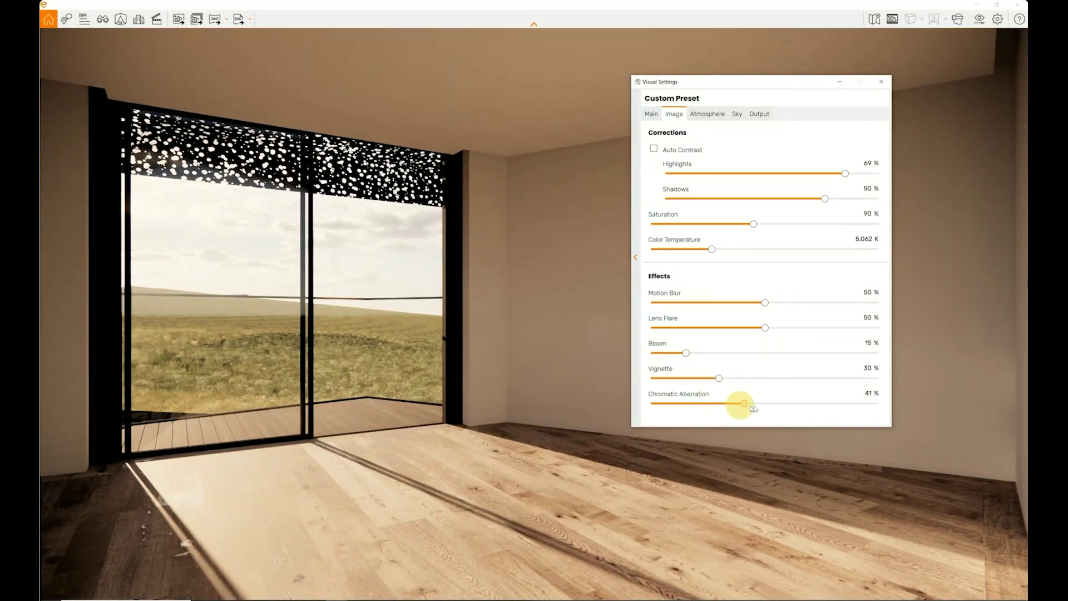
Step: Compare the chromatic aberration at its extremes of 0 % and 100 %, and leave it at 0 %
drag(830, 407, 220, 380)
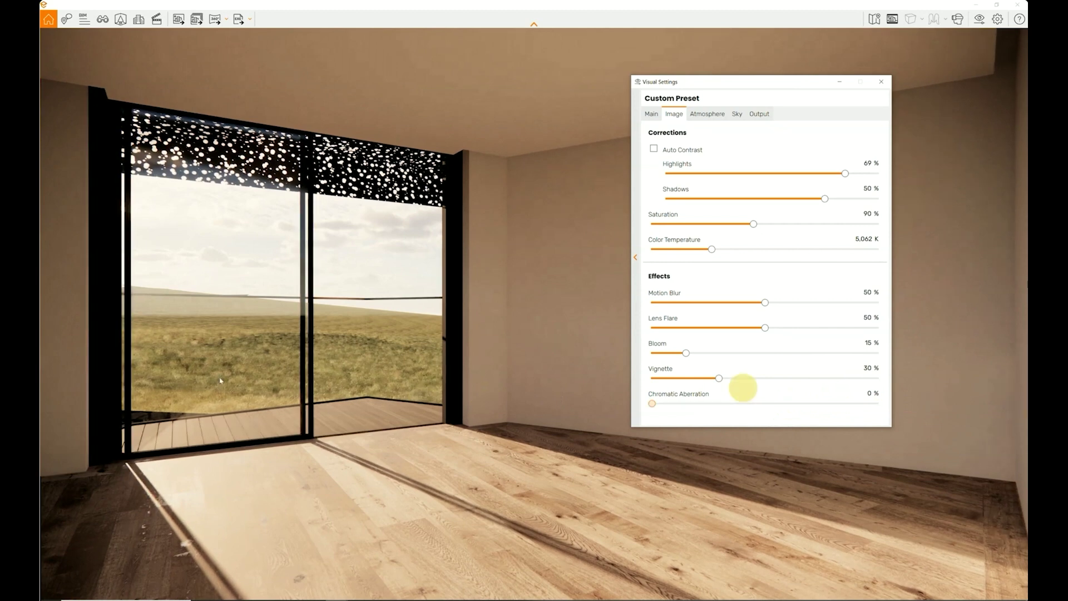
drag(495, 381, 999, 390)
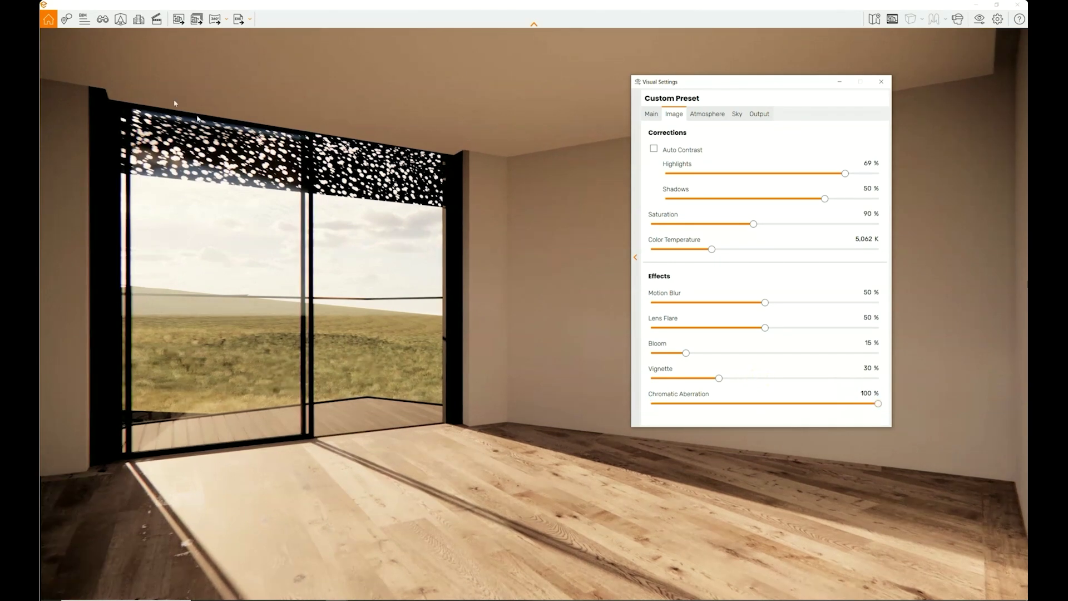
drag(878, 405, 567, 406)
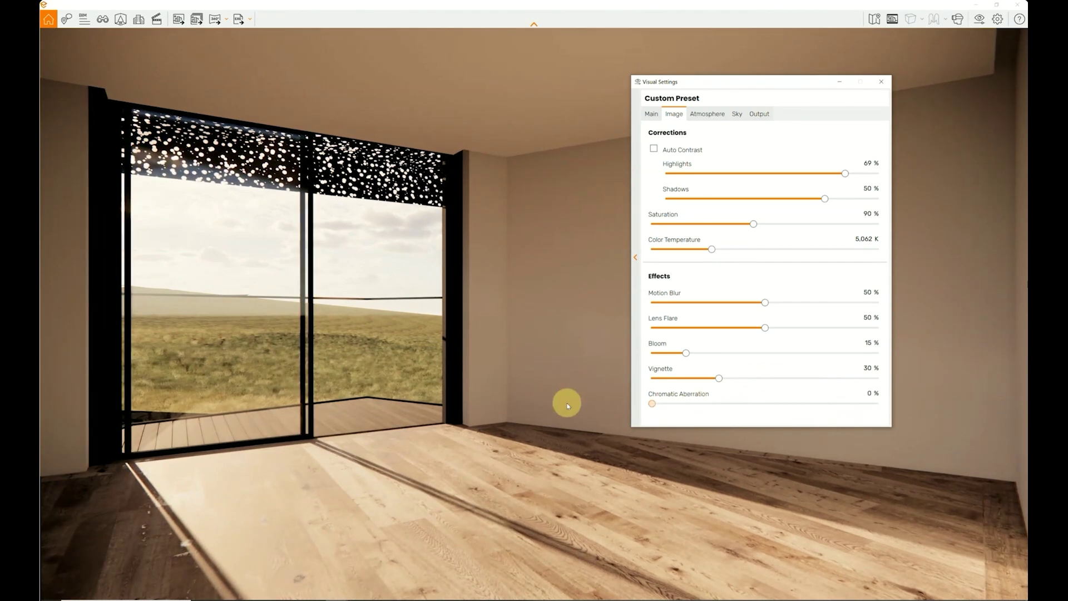
Step: Try fog at 100 % intensity and 300 m height around the bedroom, and restore 10 % intensity and 70 m height
click(696, 115)
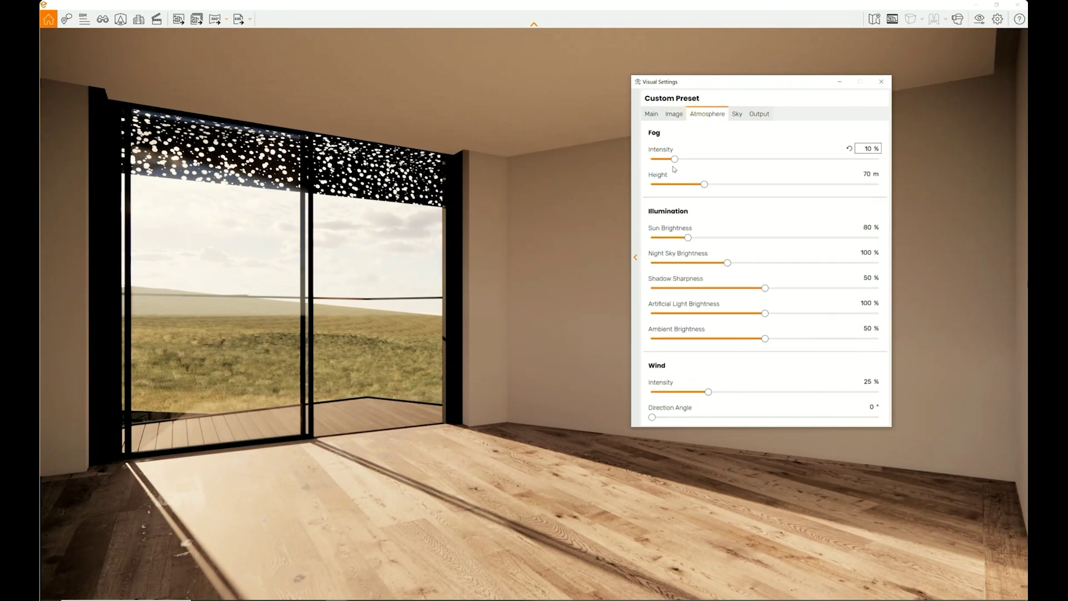
drag(675, 160, 918, 167)
drag(706, 186, 857, 195)
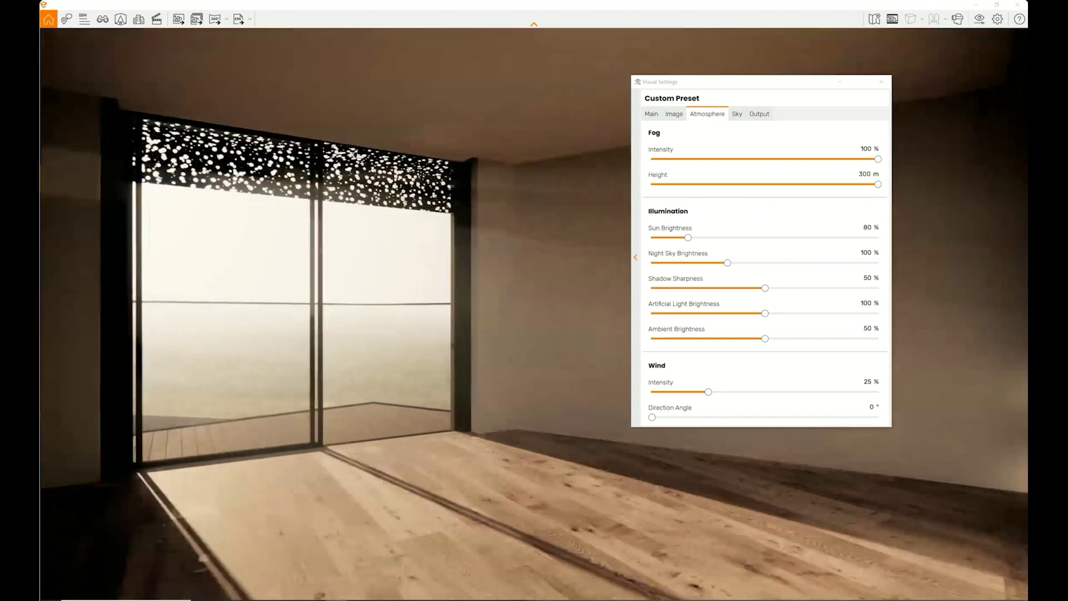
drag(507, 224, 400, 195)
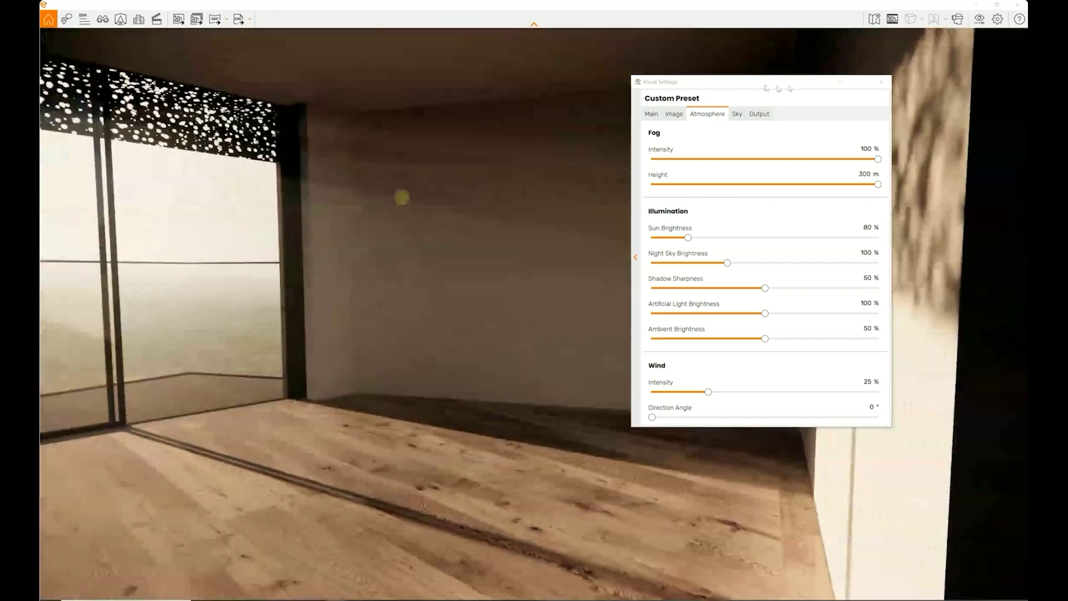
drag(721, 98, 613, 312)
drag(401, 195, 806, 149)
text(10)
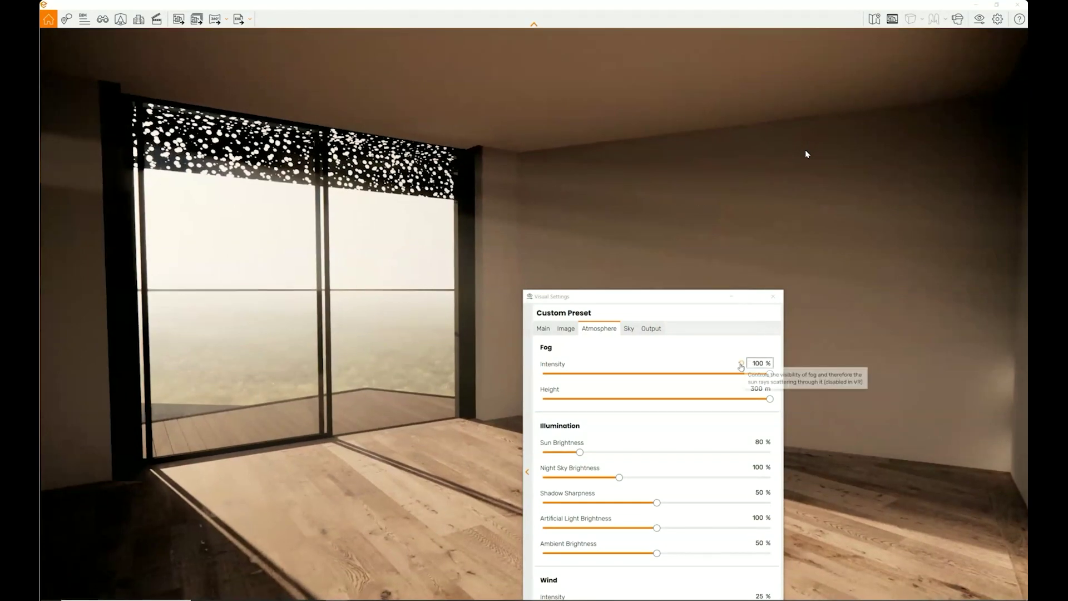
click(757, 388)
text(70)
key(Return)
Step: Try a higher sun brightness in the bedroom and reset it to 80 %
drag(581, 451, 649, 453)
drag(519, 253, 520, 253)
drag(650, 453, 607, 452)
click(743, 443)
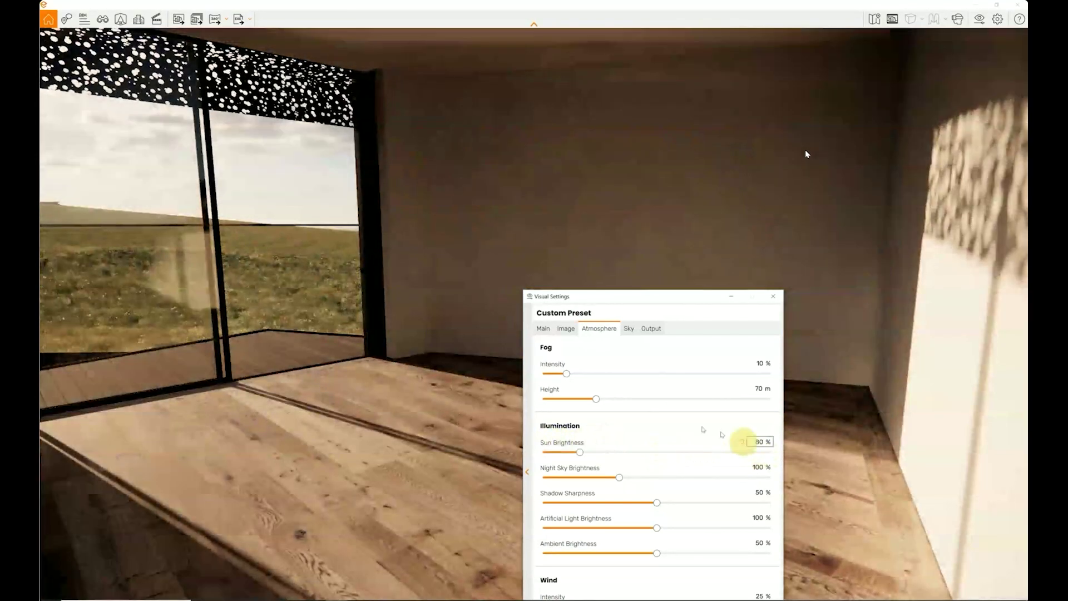
Step: Compare the shadow sharpness at 100 % in the bedroom, and set it to 10 %
drag(659, 503, 771, 512)
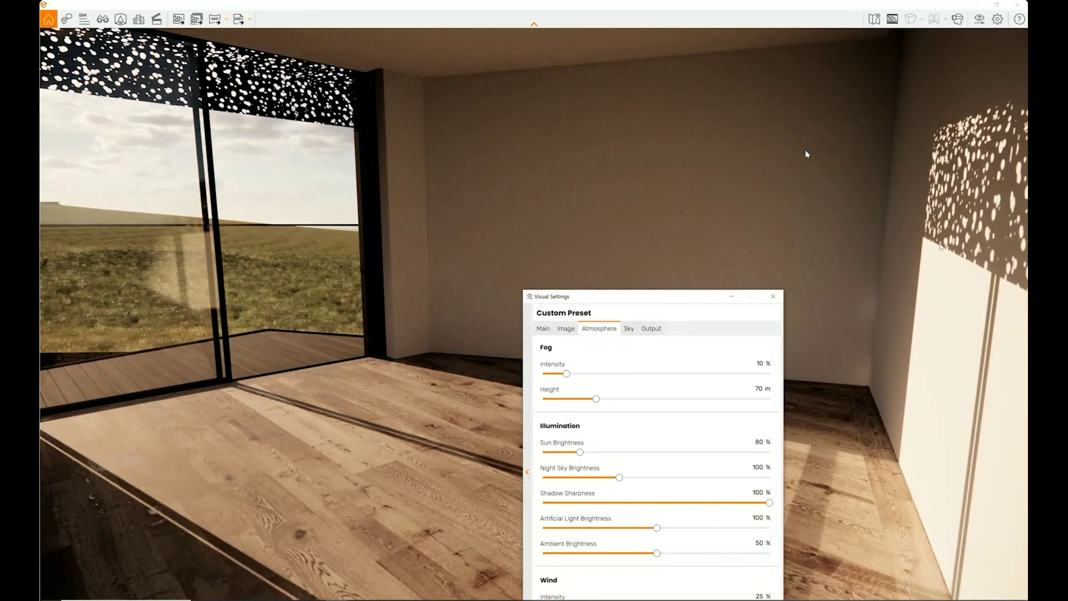
drag(770, 502, 578, 491)
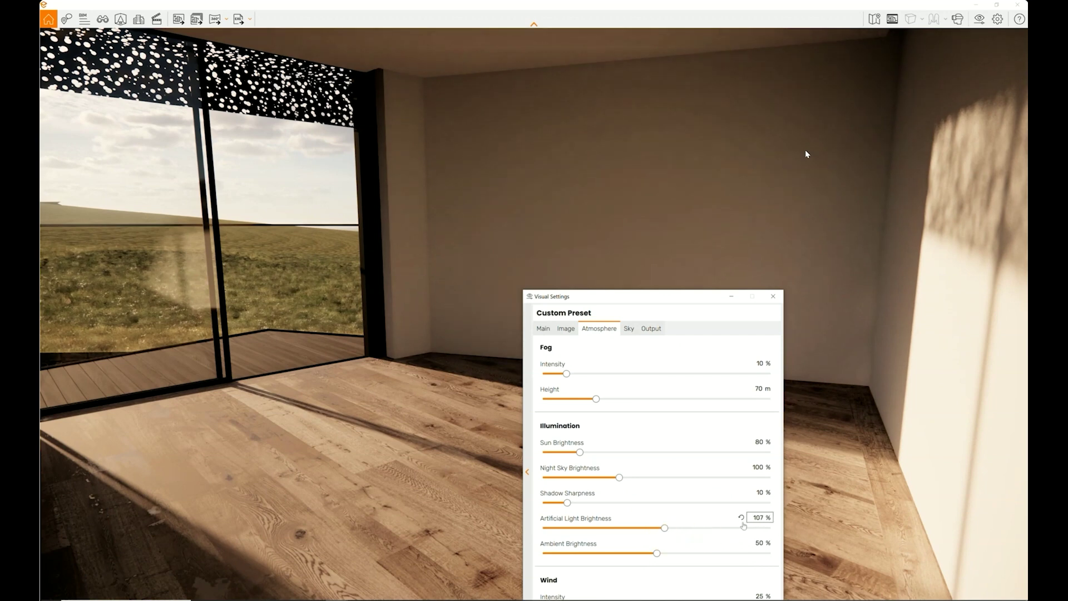
Step: Try artificial light brightness at 107 % and ambient brightness at 58 %, and reset them to 100 % and 50 %
click(741, 517)
mouse_move(657, 555)
mouse_down()
mouse_move(740, 561)
mouse_move(505, 553)
mouse_move(675, 556)
mouse_up()
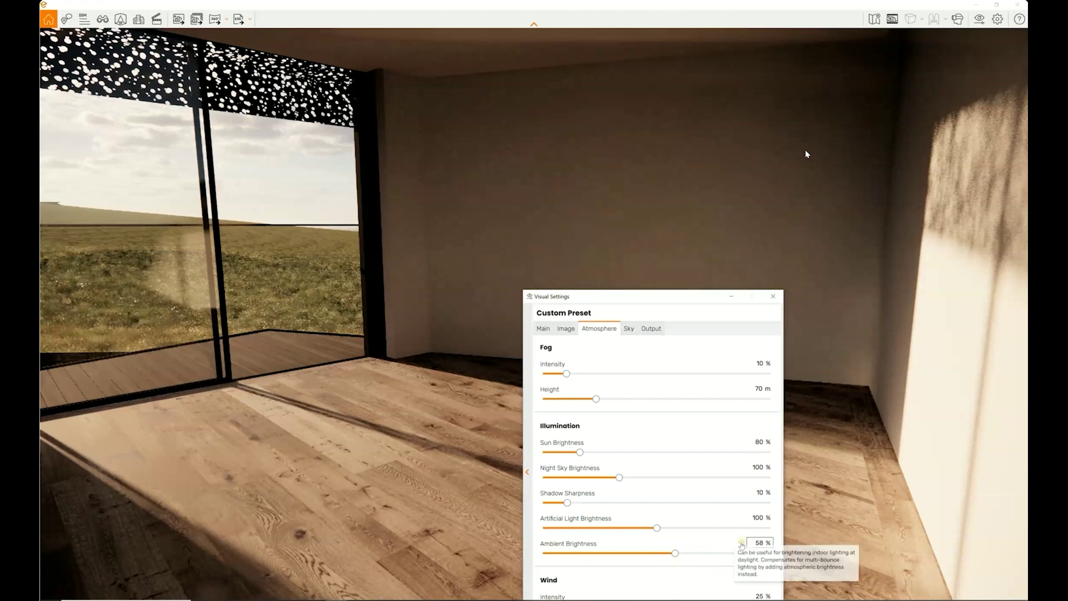
click(741, 543)
Step: Try the wind intensity at 67 % on the grass outside the house, and set it to 60 %
drag(649, 348, 633, 236)
drag(585, 494, 680, 495)
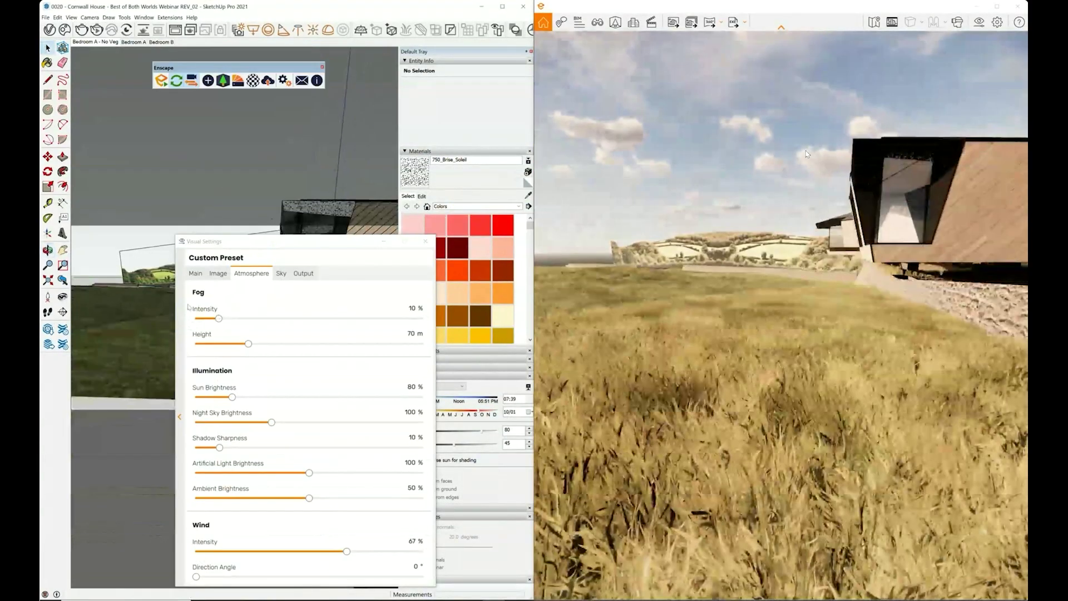
drag(376, 548, 331, 553)
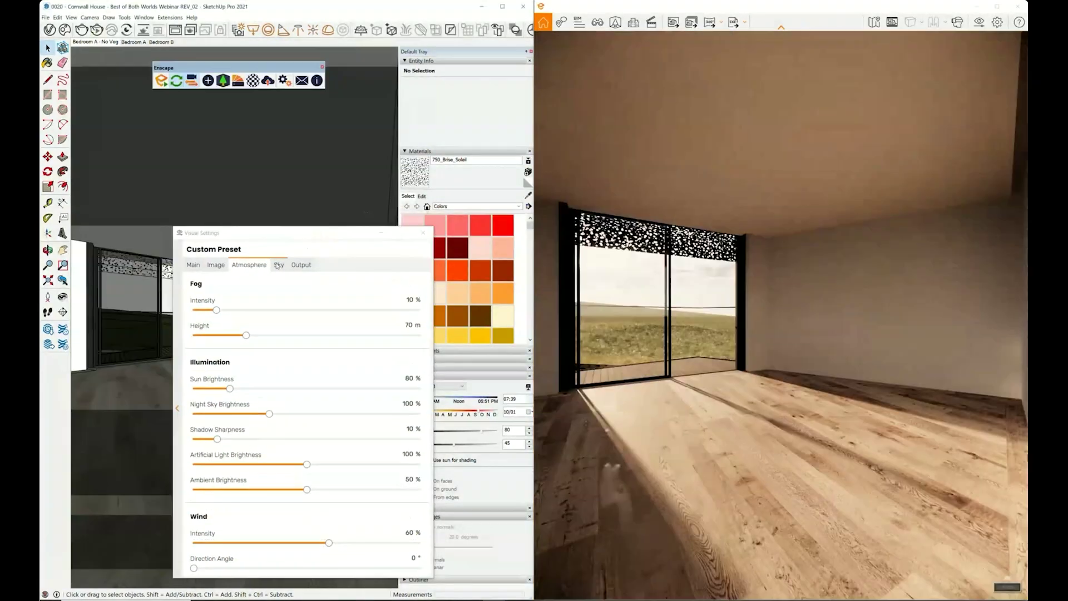
Step: Set the sky's horizon source to Desert and inspect it from above the roofs
click(277, 265)
click(274, 319)
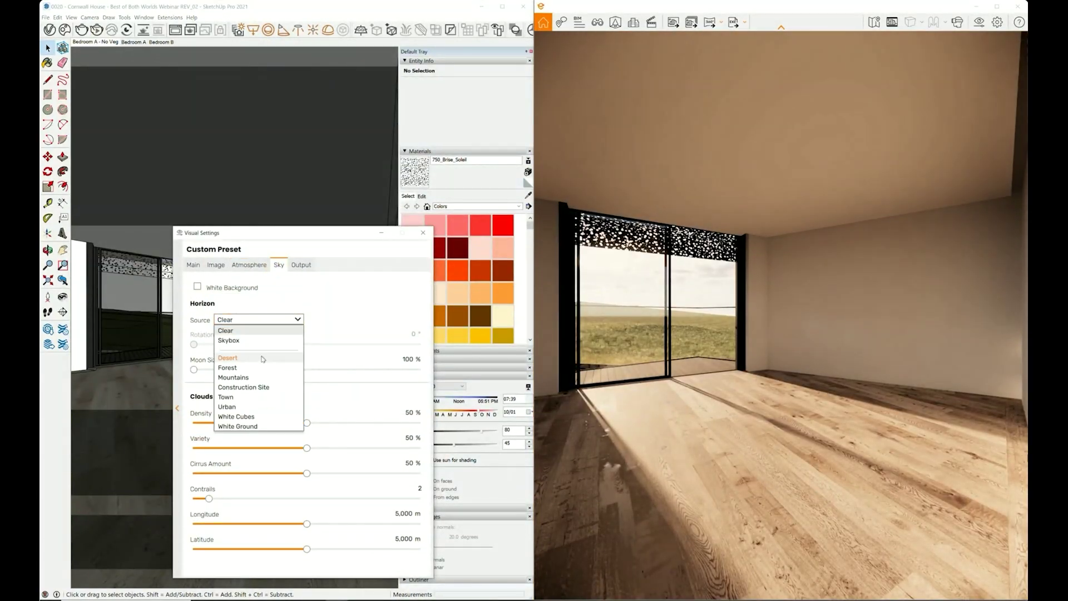
click(263, 356)
mouse_move(157, 316)
middle_down()
mouse_move(195, 389)
mouse_move(560, 389)
middle_up()
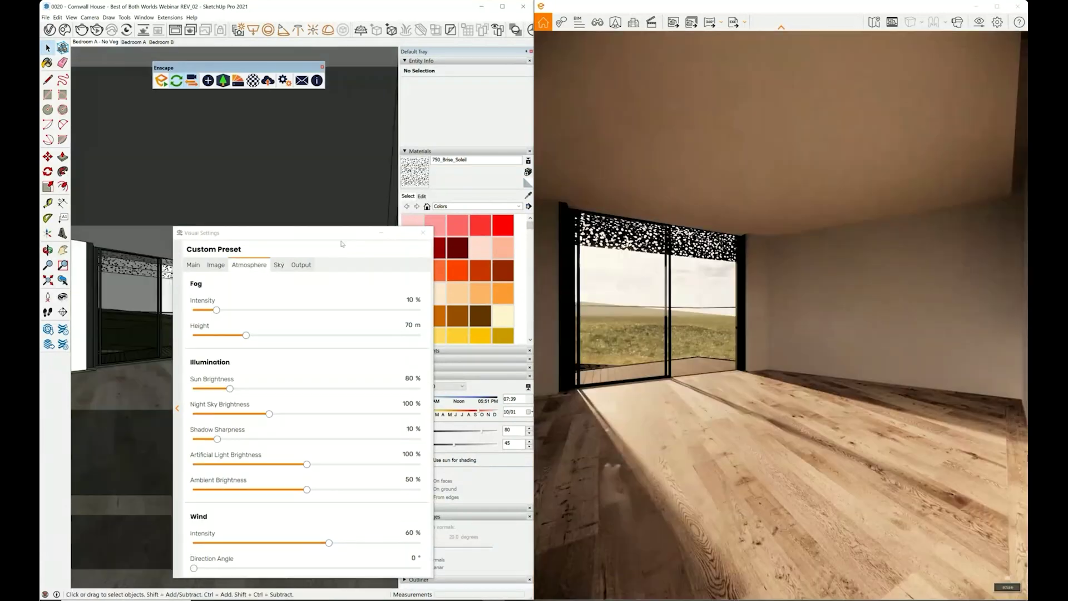
click(278, 265)
click(275, 321)
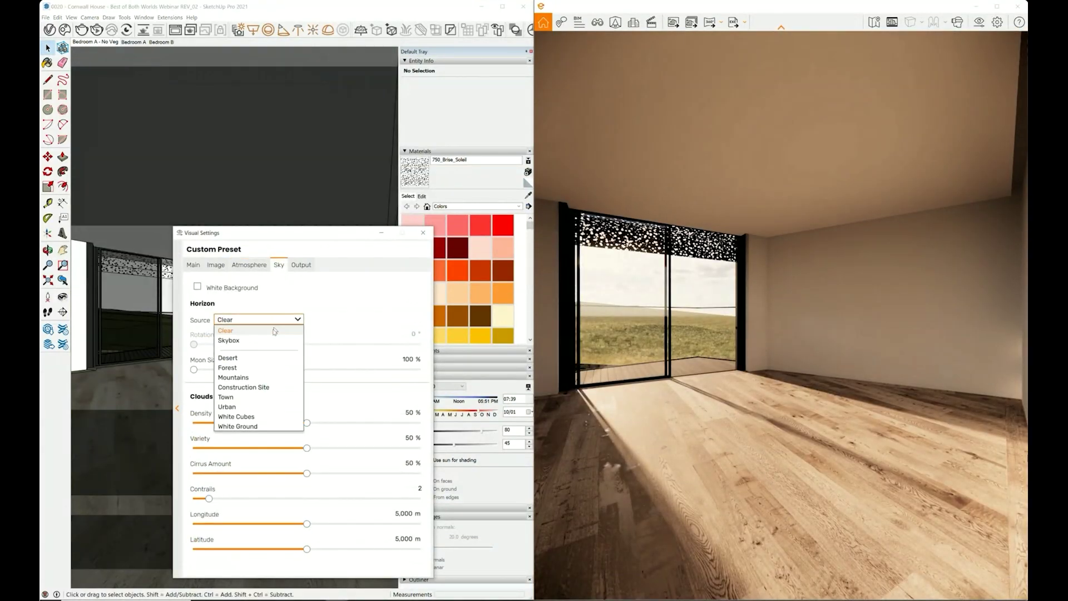
click(258, 351)
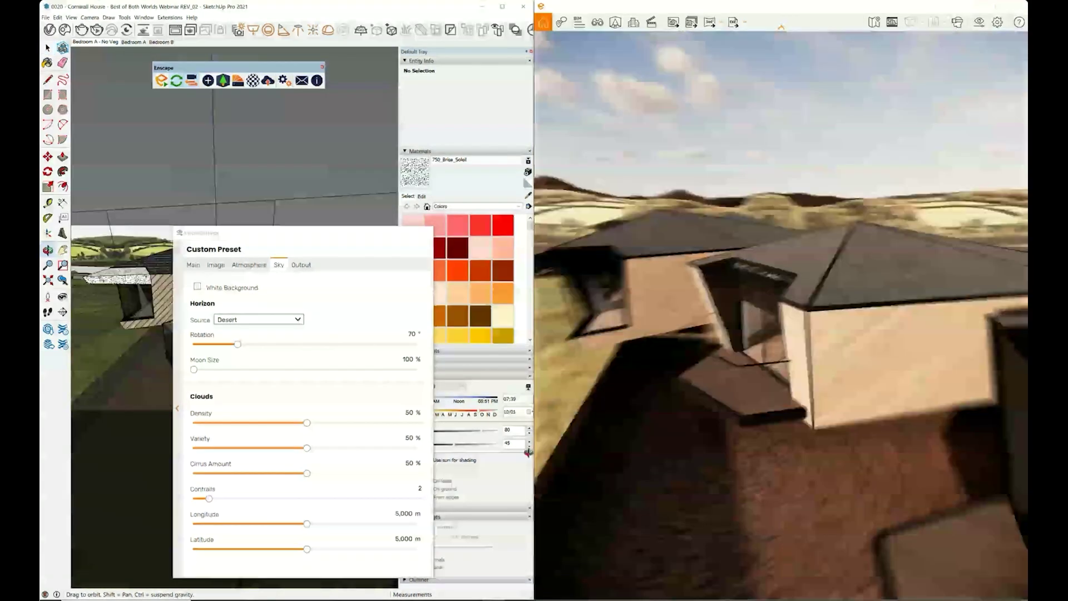
drag(232, 169, 73, 372)
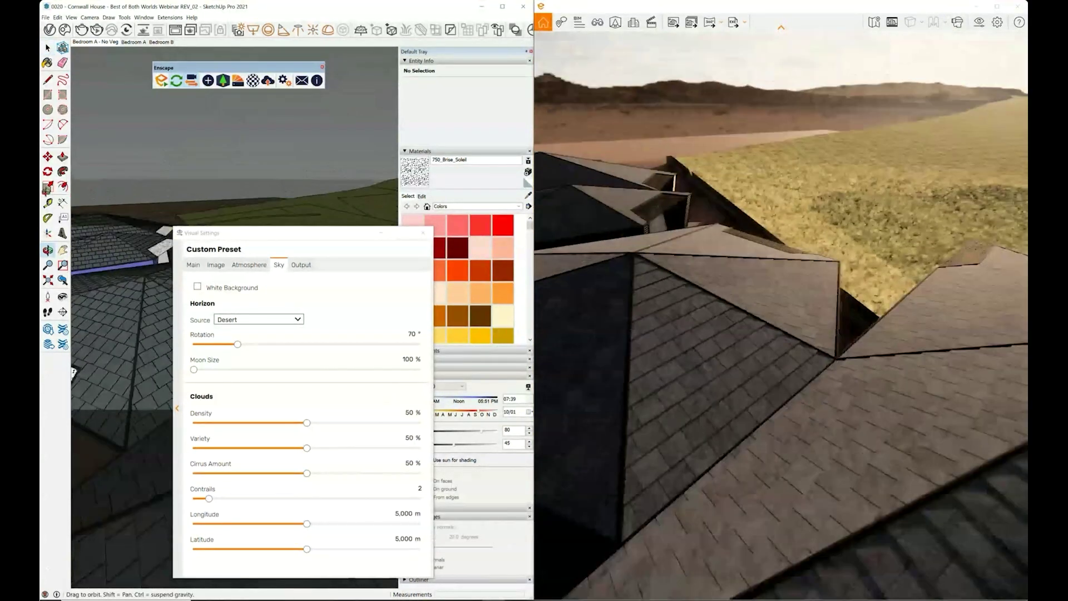
key(space)
Step: Try the Forest, Mountains, Urban and Town horizon sources, viewing them above the roofs and through the bedroom window
click(259, 319)
click(250, 364)
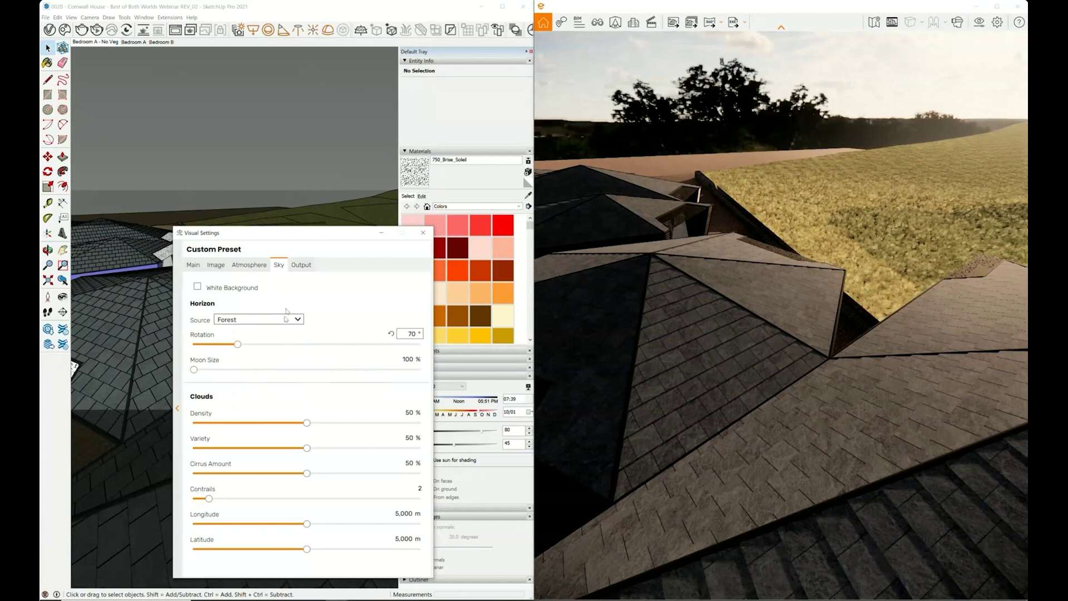
click(245, 363)
mouse_move(279, 195)
middle_down()
mouse_move(375, 334)
mouse_move(422, 362)
middle_up()
key(space)
key(Page_Down)
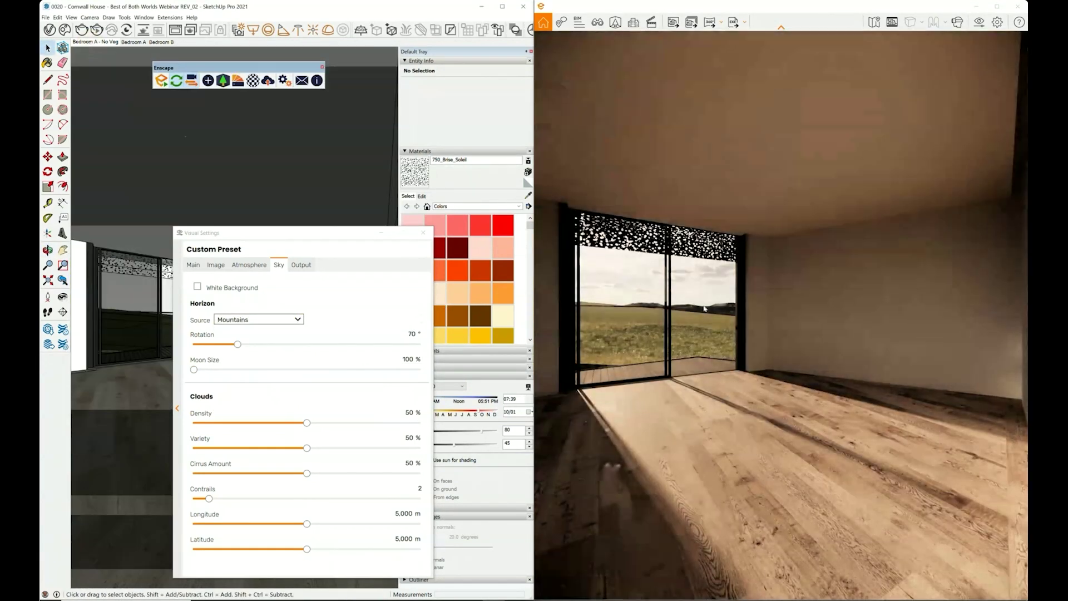
click(257, 320)
click(245, 407)
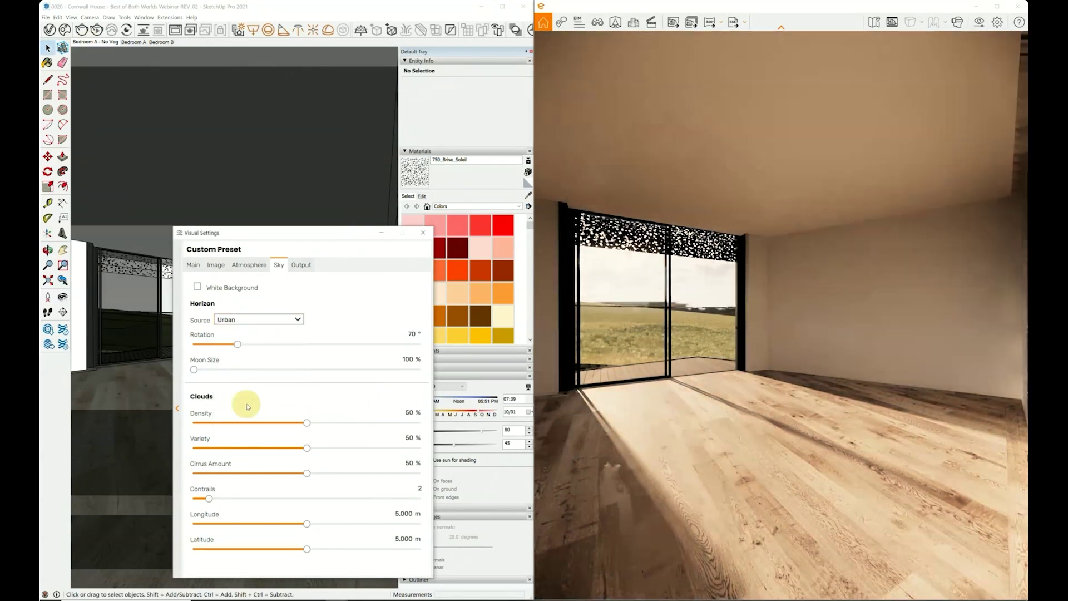
click(273, 319)
click(249, 423)
Step: Set the horizon source to Desert and rotate the horizon to 183°
click(256, 320)
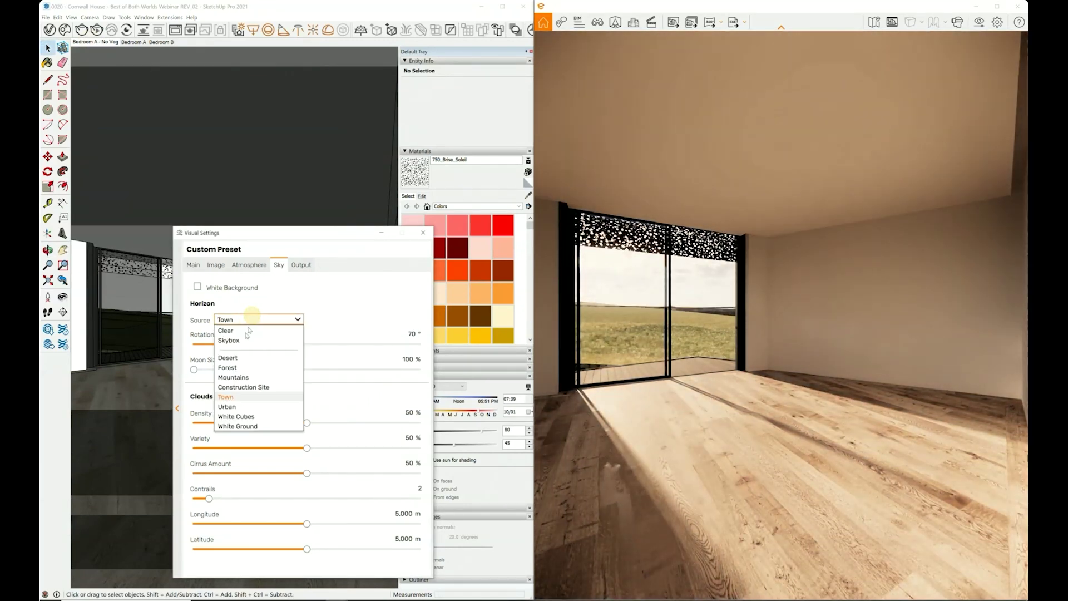
click(237, 358)
drag(240, 346, 309, 365)
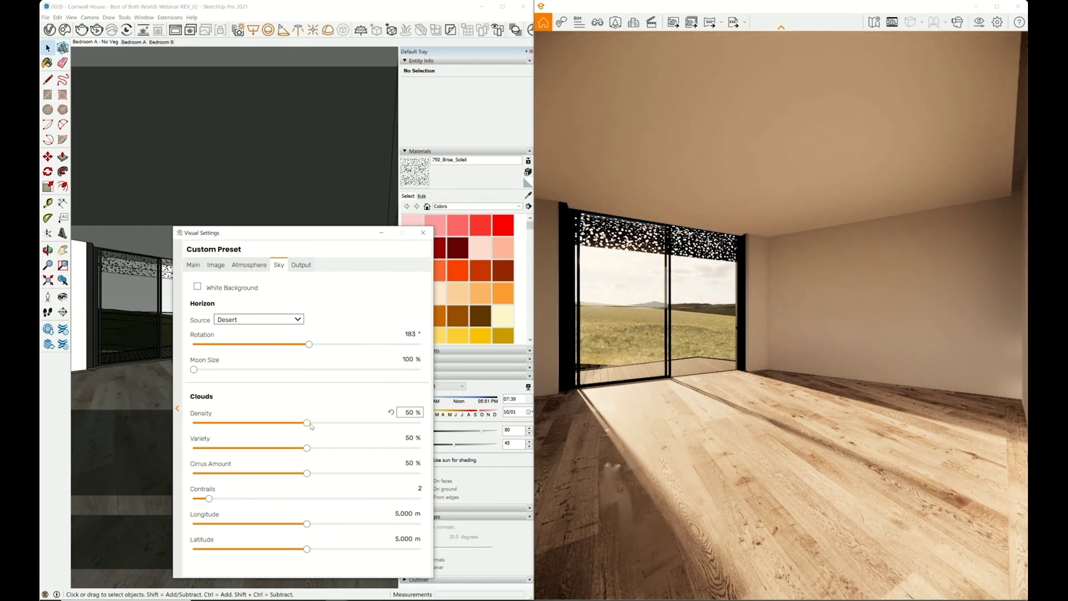
Step: Try 89 % cloud density above the house, and set density to 30 %, cirrus amount to 9 % and variety to 37 %
drag(307, 423, 398, 433)
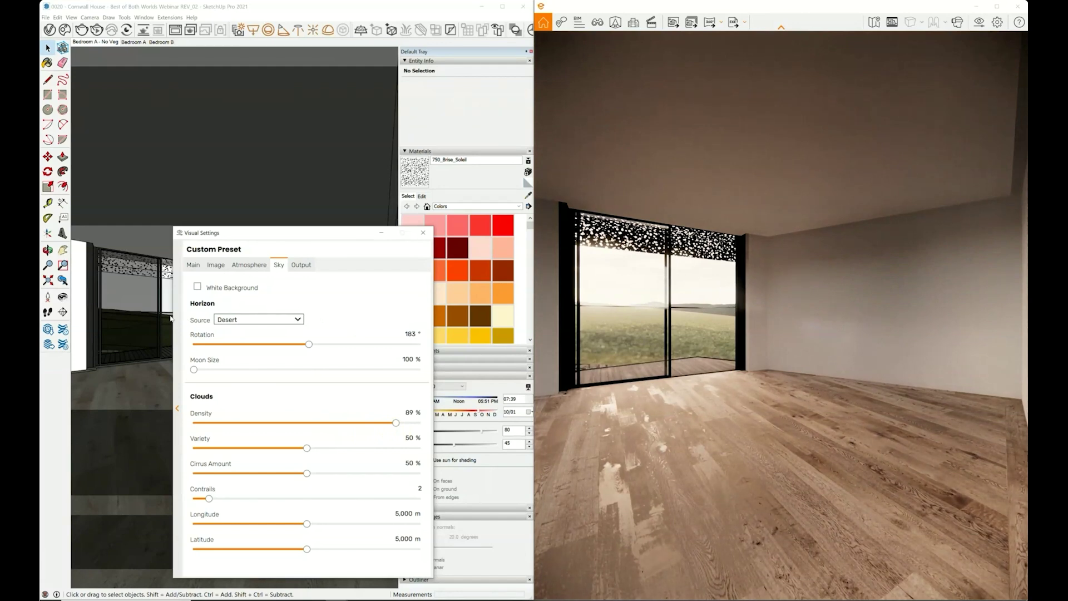
mouse_move(171, 318)
middle_down()
mouse_move(211, 459)
mouse_move(256, 445)
middle_up()
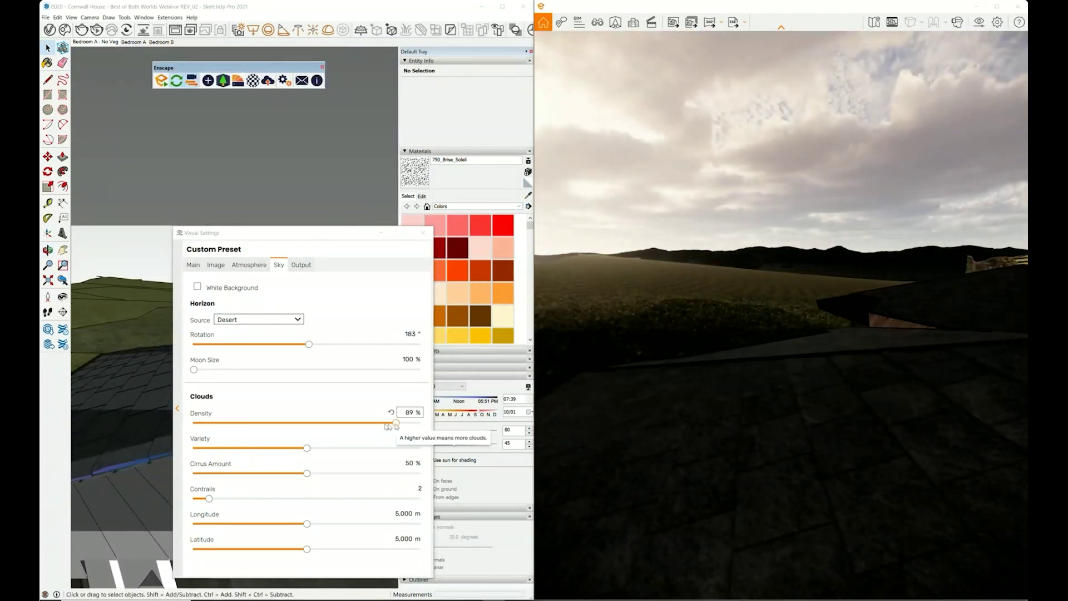
drag(395, 424, 263, 422)
drag(306, 473, 214, 472)
drag(274, 451, 251, 442)
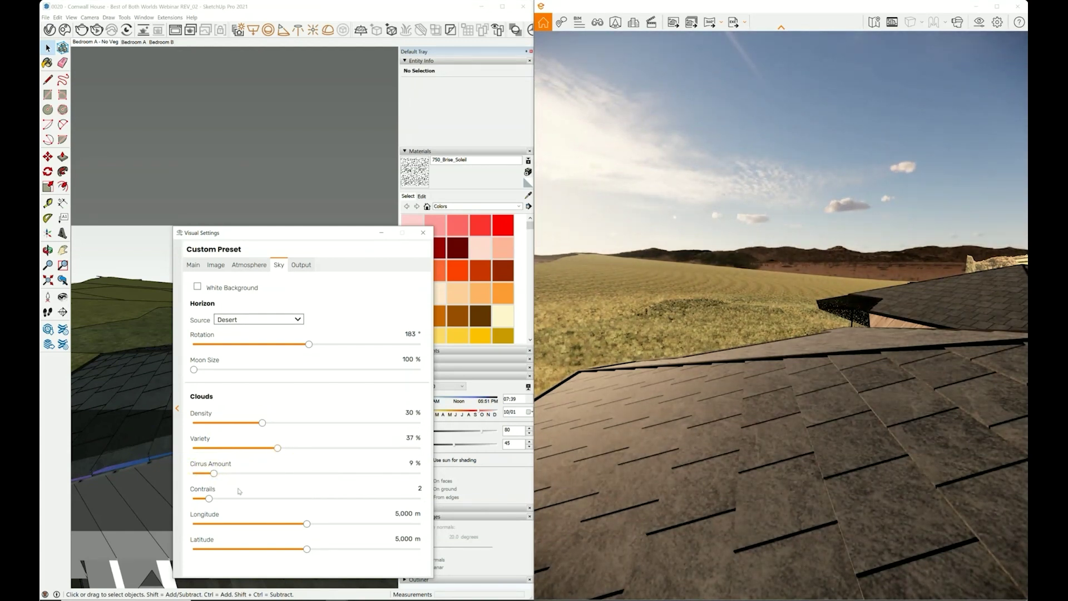
Step: Try 30 contrails in the sky, lower the cloud density to 9 %, and reduce the contrails to 11
drag(226, 503, 316, 509)
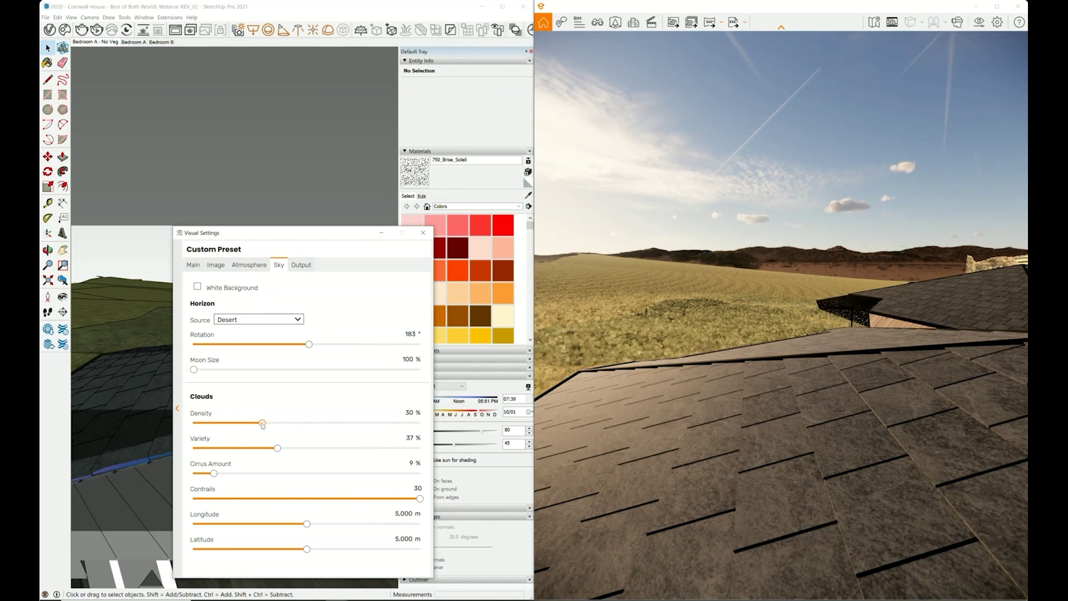
drag(262, 424, 200, 424)
drag(107, 435, 84, 383)
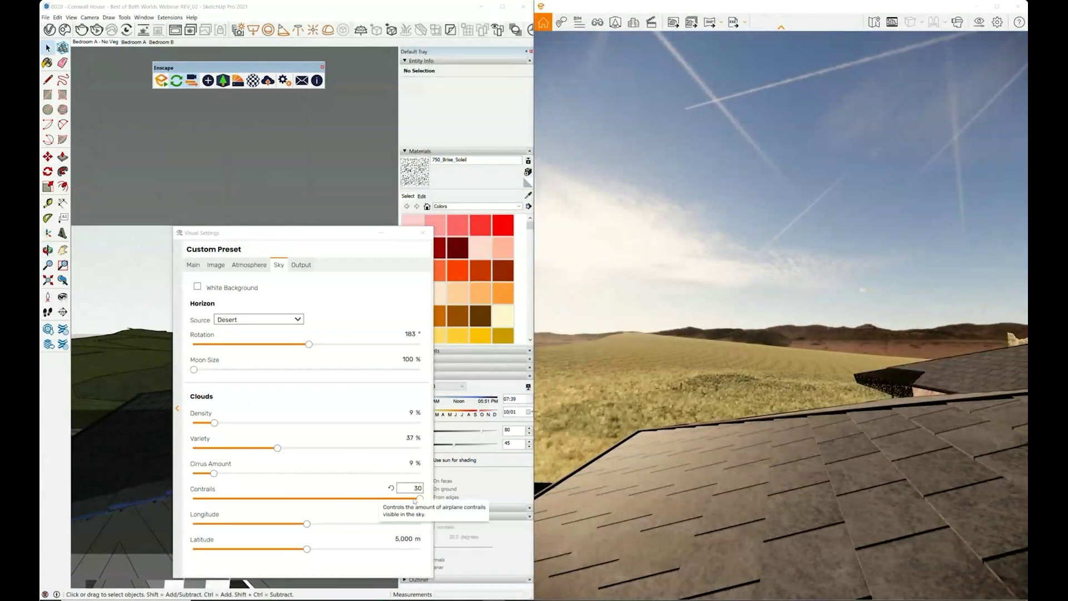
click(367, 499)
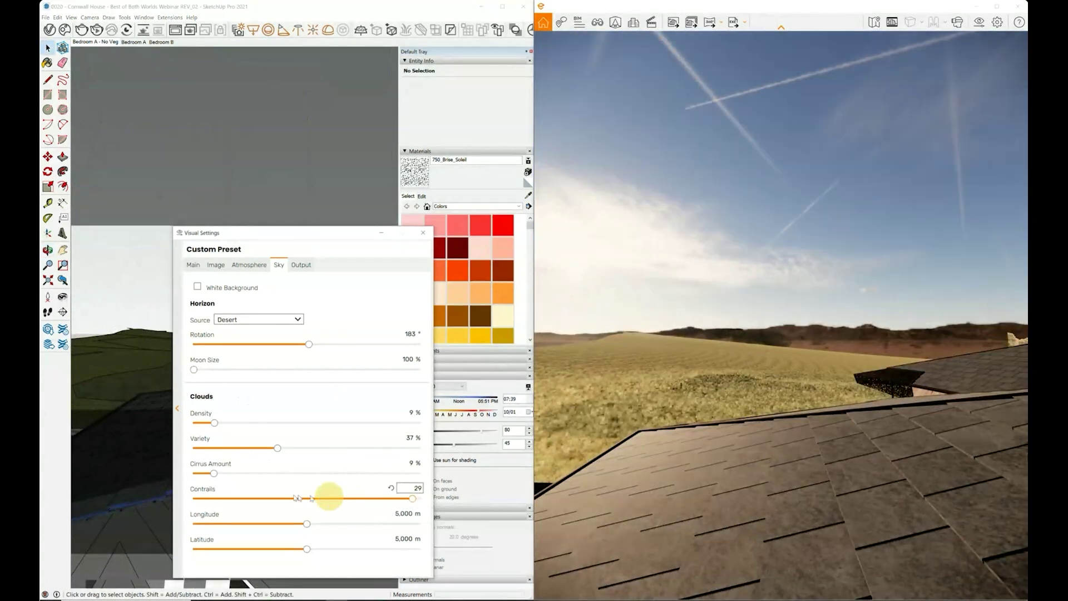
click(256, 503)
Step: Set the clouds' longitude to 8,462 m and latitude to 2,232 m, and return to the Bedroom A - No Veg scene
drag(306, 524, 385, 524)
click(309, 550)
drag(301, 556, 244, 553)
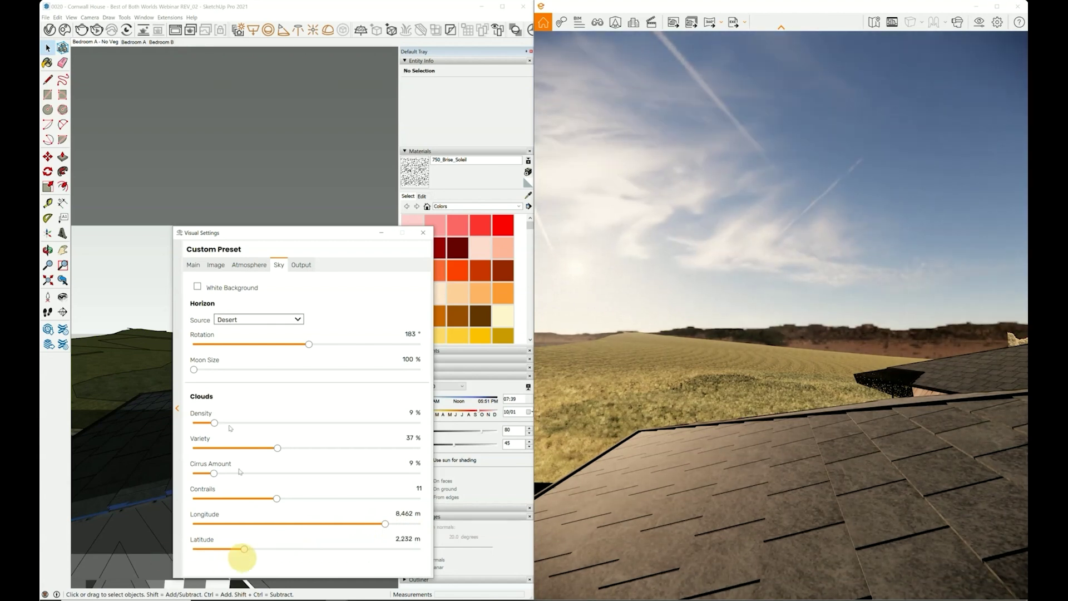
click(94, 46)
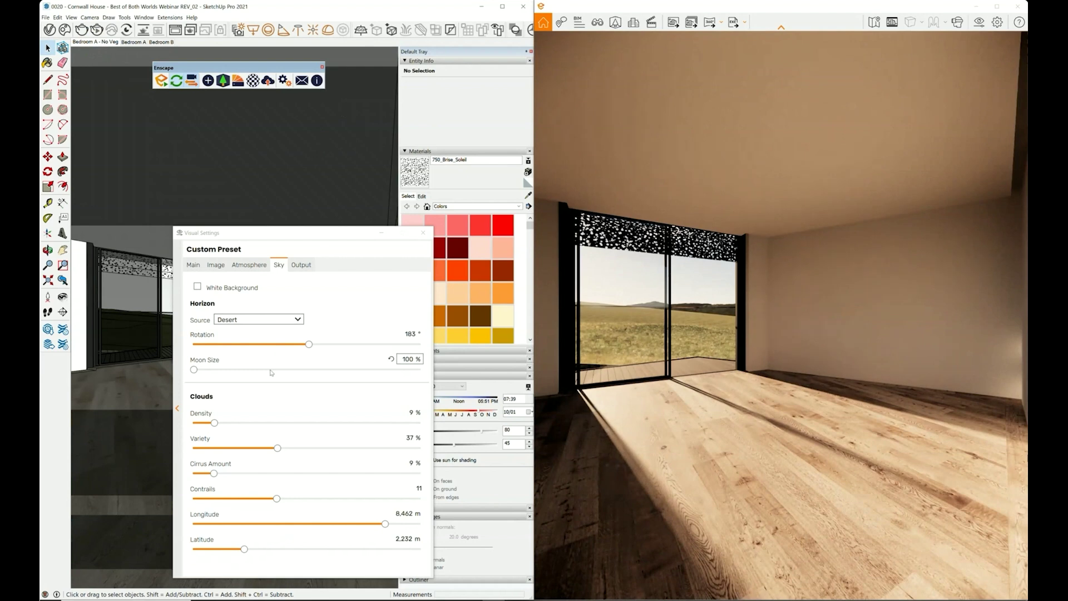
Step: Toggle the Enscape Furniture tag's visibility to preview the bedroom with and without furniture
click(405, 232)
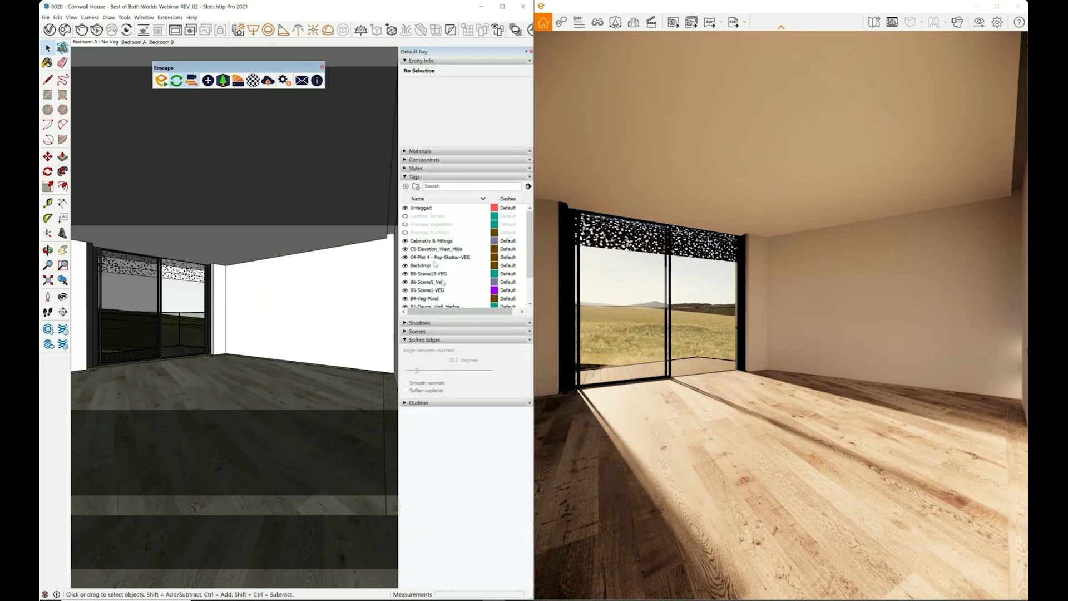
click(405, 232)
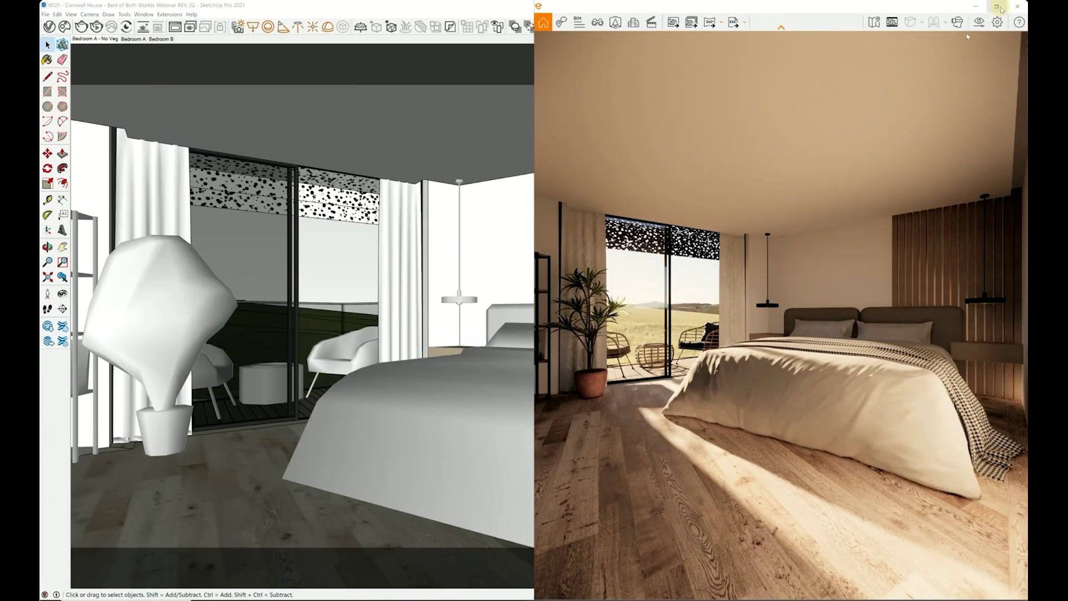
double_click(581, 6)
double_click(581, 7)
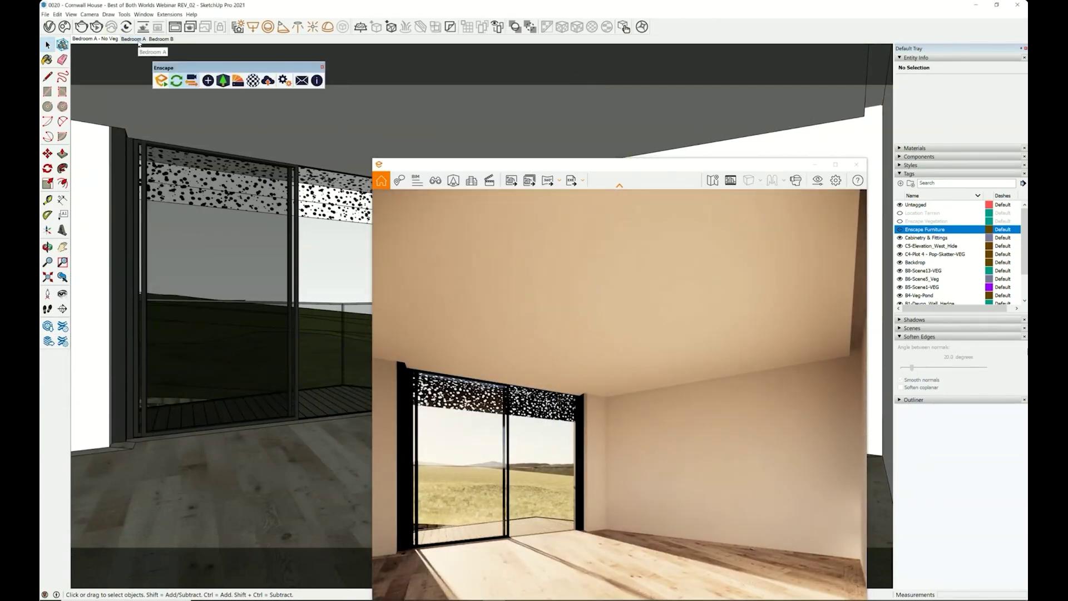
Step: Switch to the furnished Bedroom A scene and maximise the Enscape render window
click(136, 40)
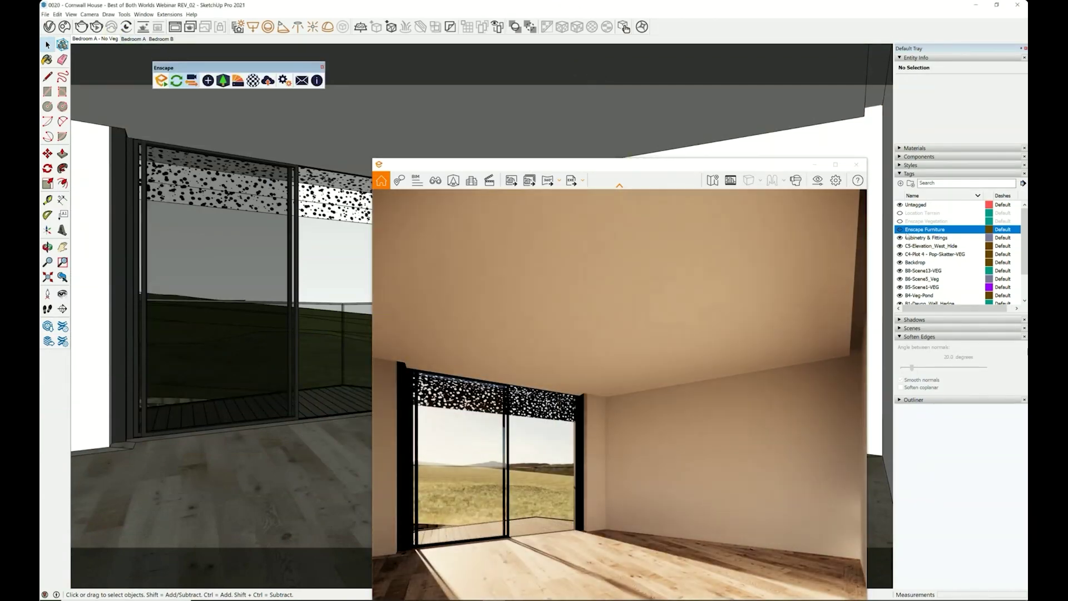
drag(658, 167, 622, 55)
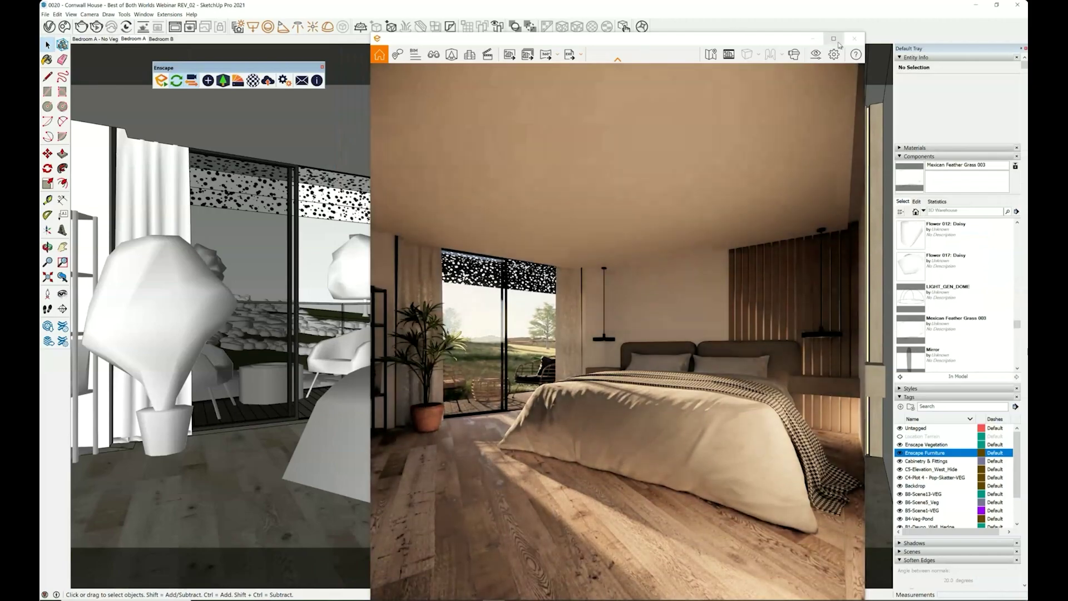
click(835, 39)
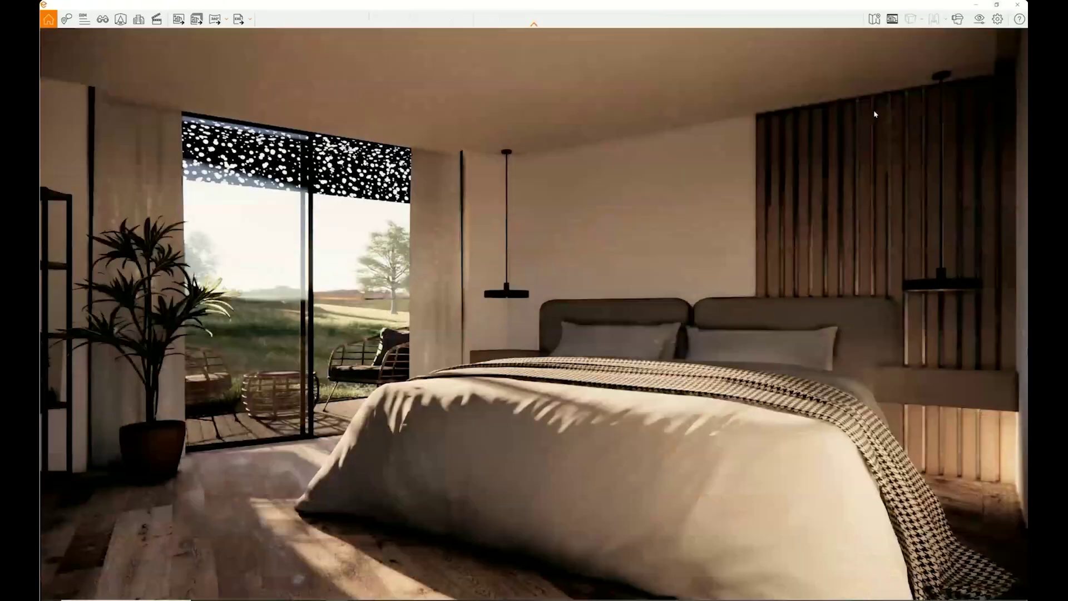
Step: Capture a screenshot rendering of the furnished Bedroom A view
click(976, 5)
click(315, 245)
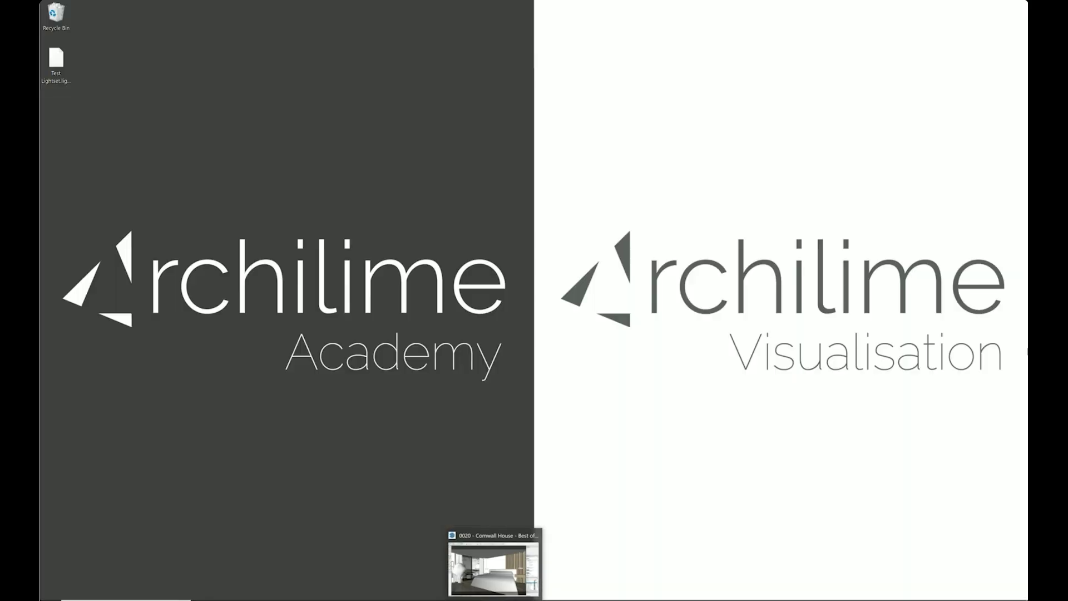
click(496, 559)
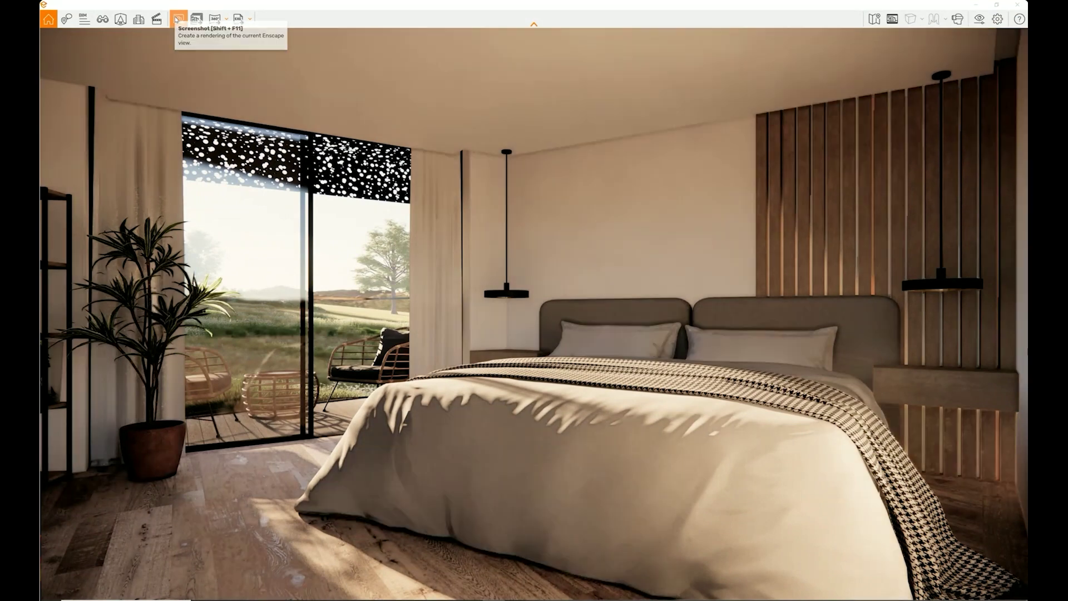
click(179, 18)
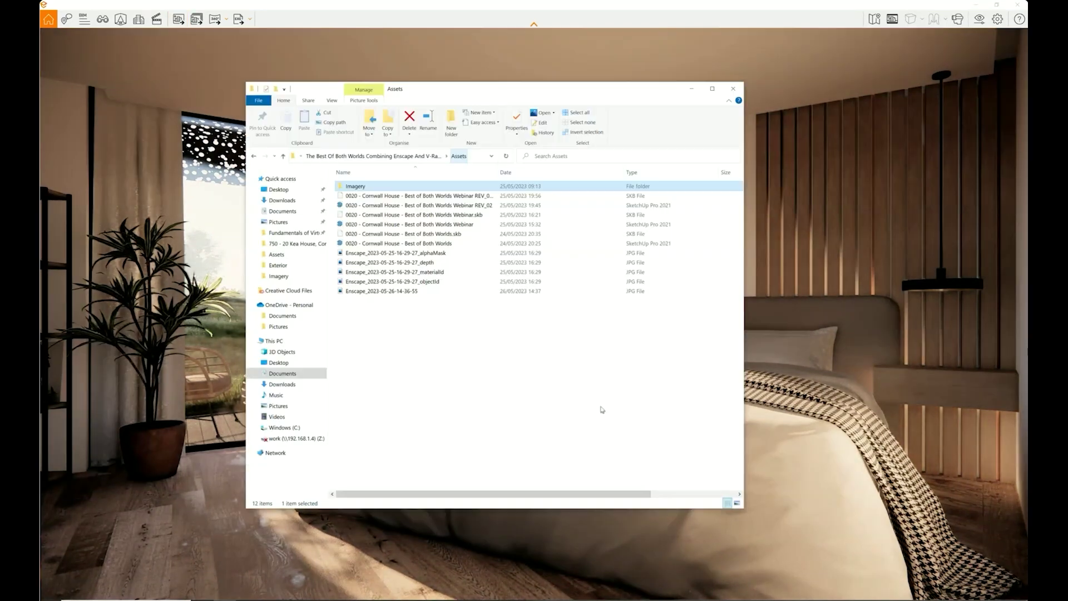
right_click(485, 347)
mouse_move(556, 352)
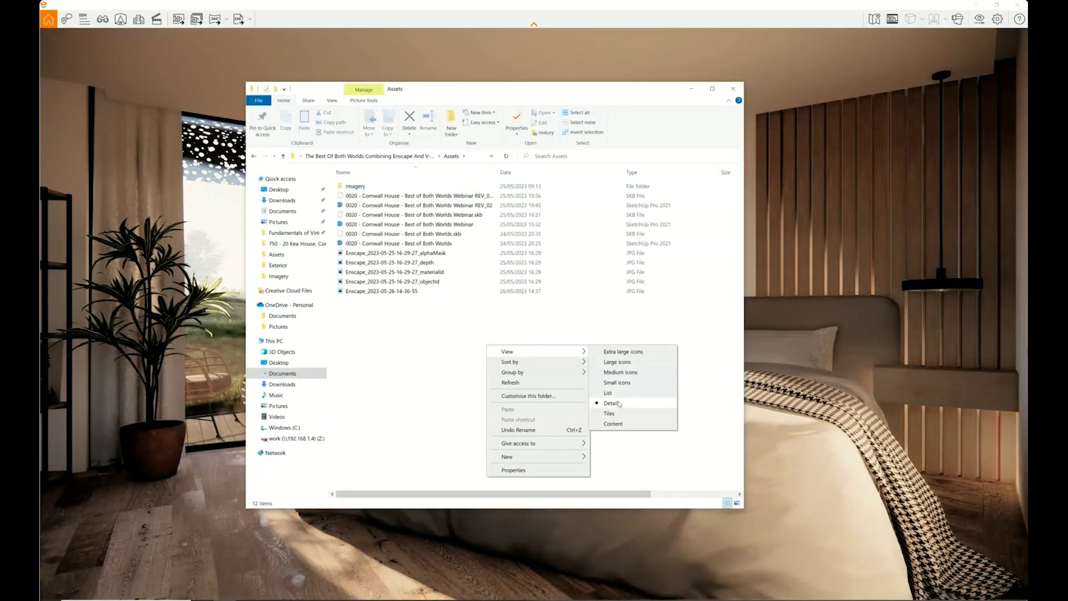
click(637, 352)
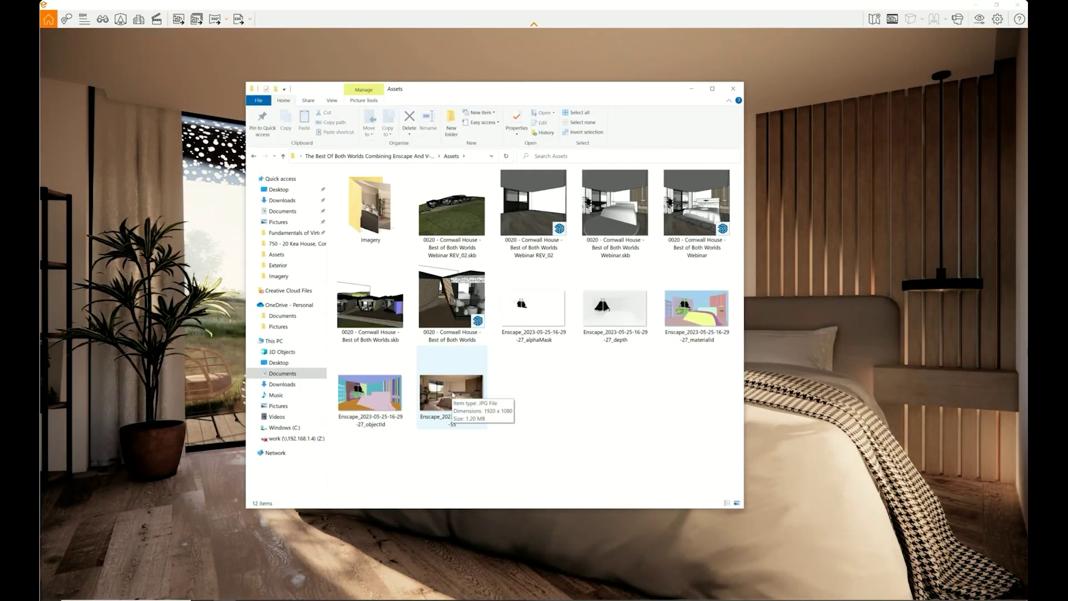
double_click(453, 394)
double_click(606, 321)
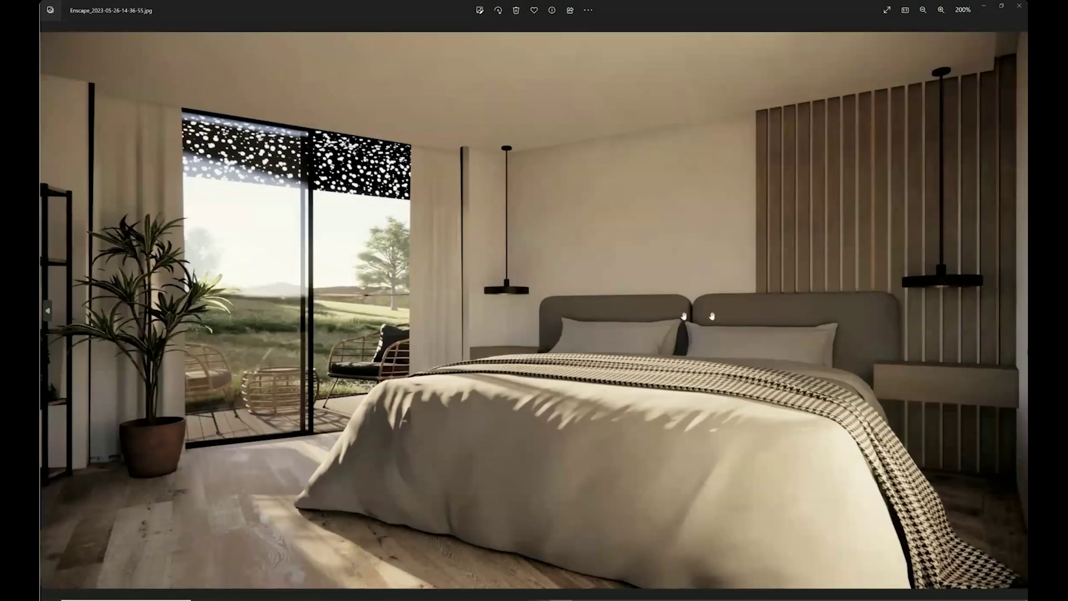
Step: Inspect the bedroom rendering at 100 % and 200 % zoom, then close the image viewer and return to Enscape
click(634, 222)
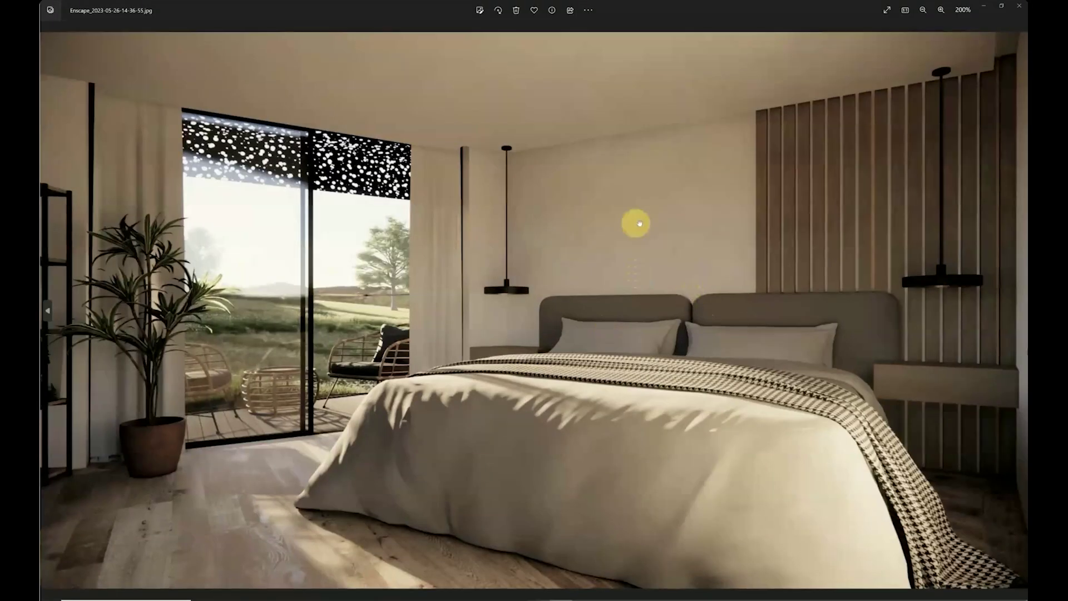
double_click(705, 185)
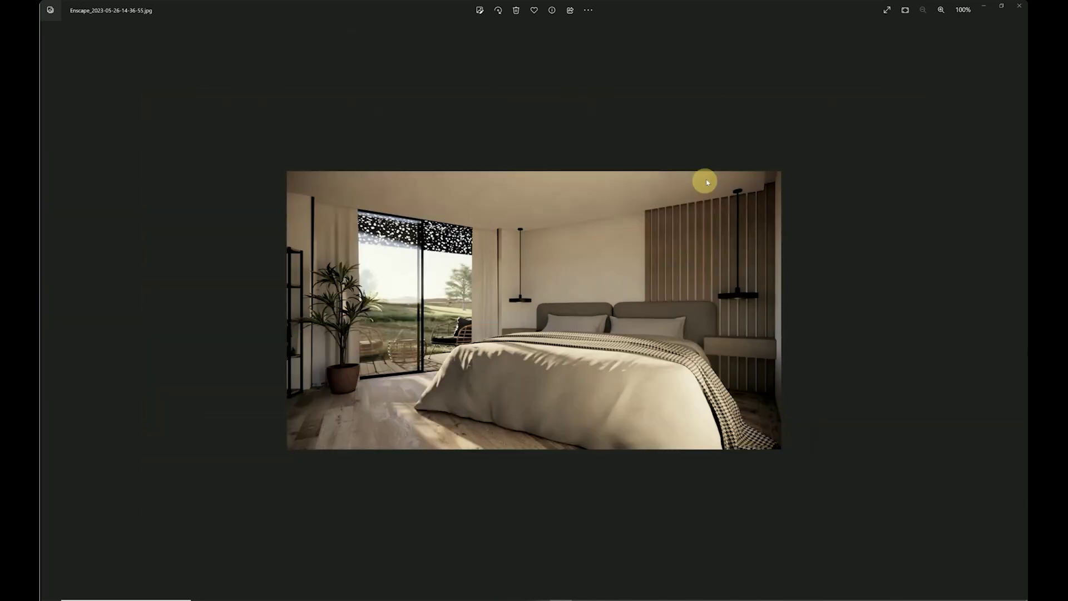
double_click(699, 230)
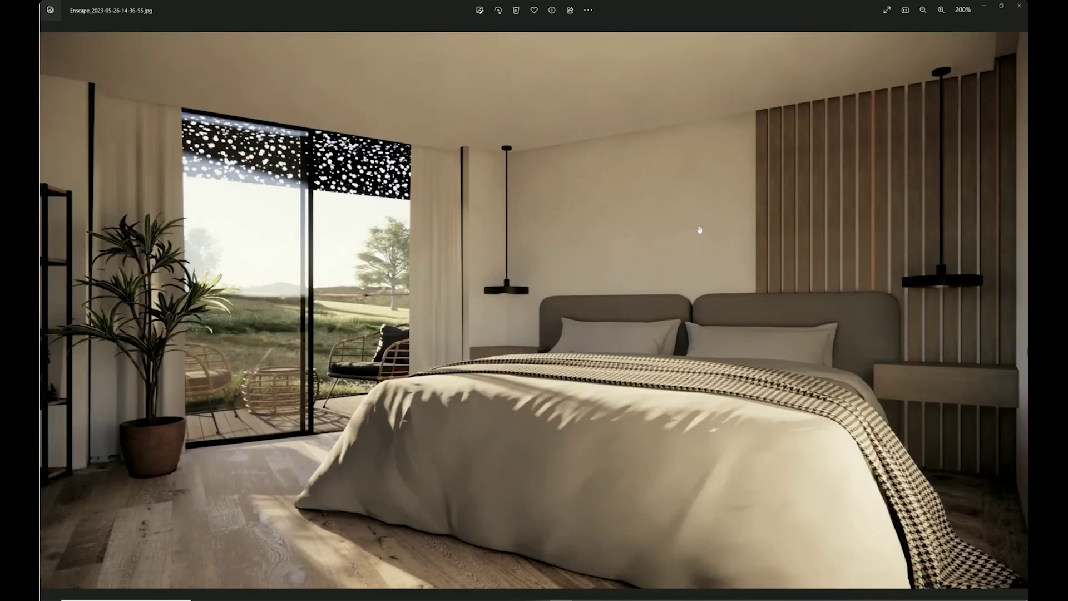
click(1019, 6)
click(690, 90)
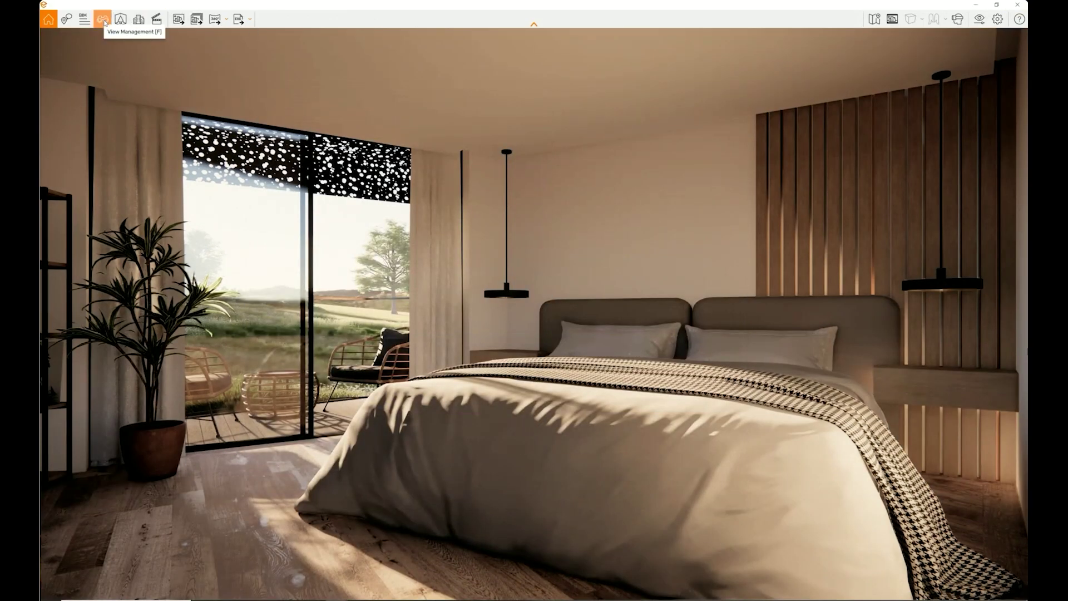
Step: Create a video path from a start keyframe at the bed view to an end keyframe turned towards the shelving, and check both keyframes
click(156, 20)
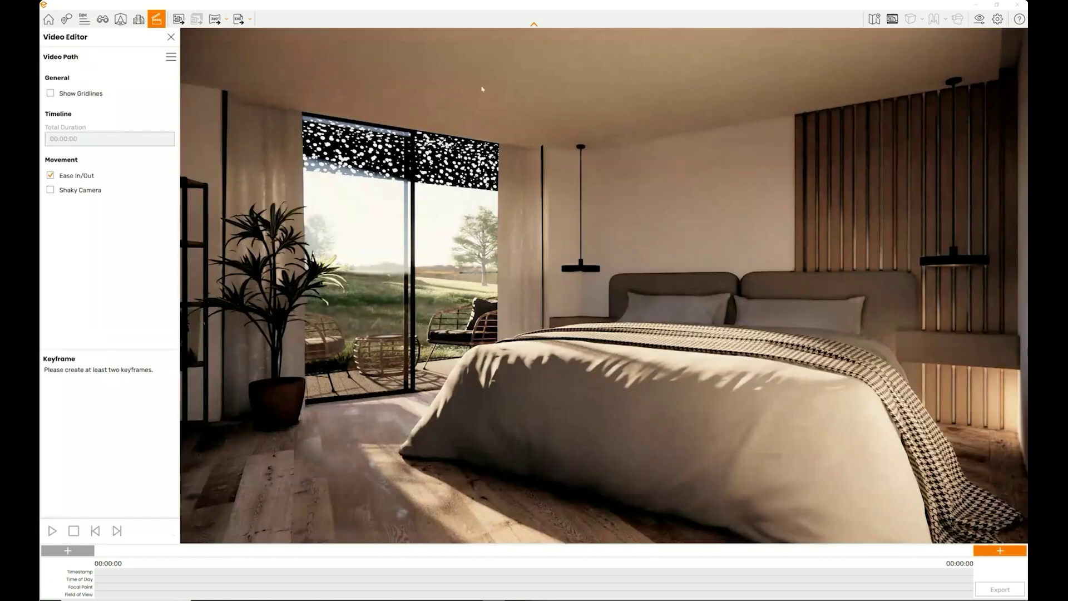
click(68, 551)
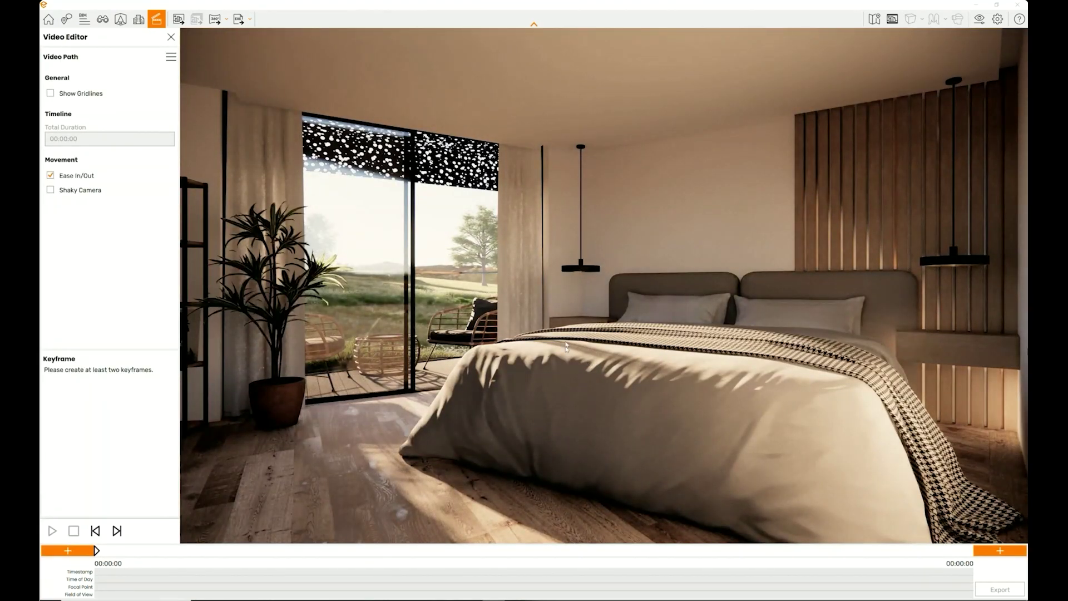
drag(592, 398, 468, 425)
click(1000, 551)
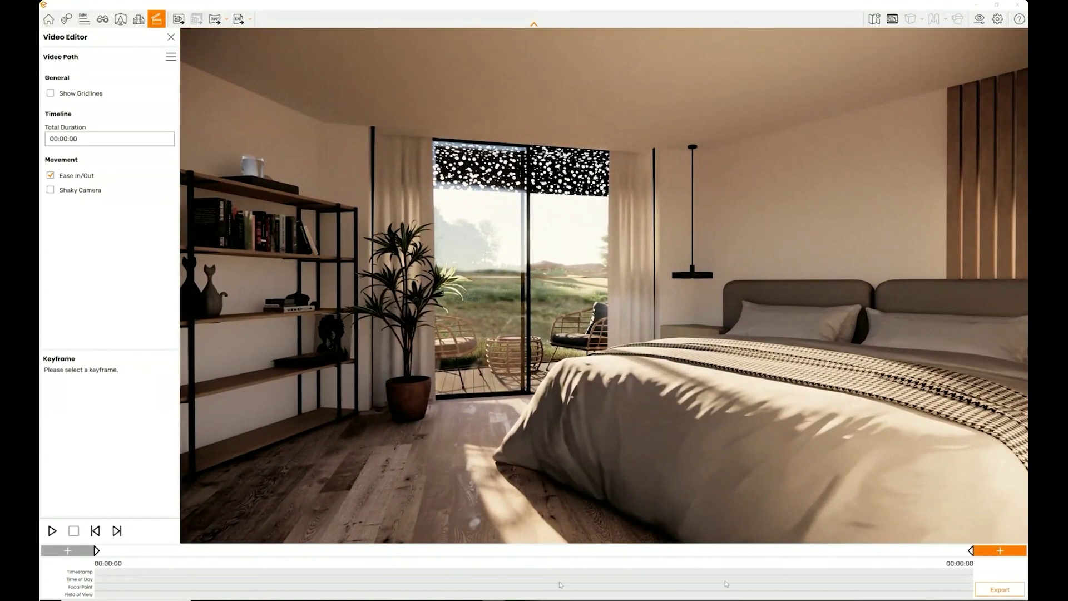
click(96, 552)
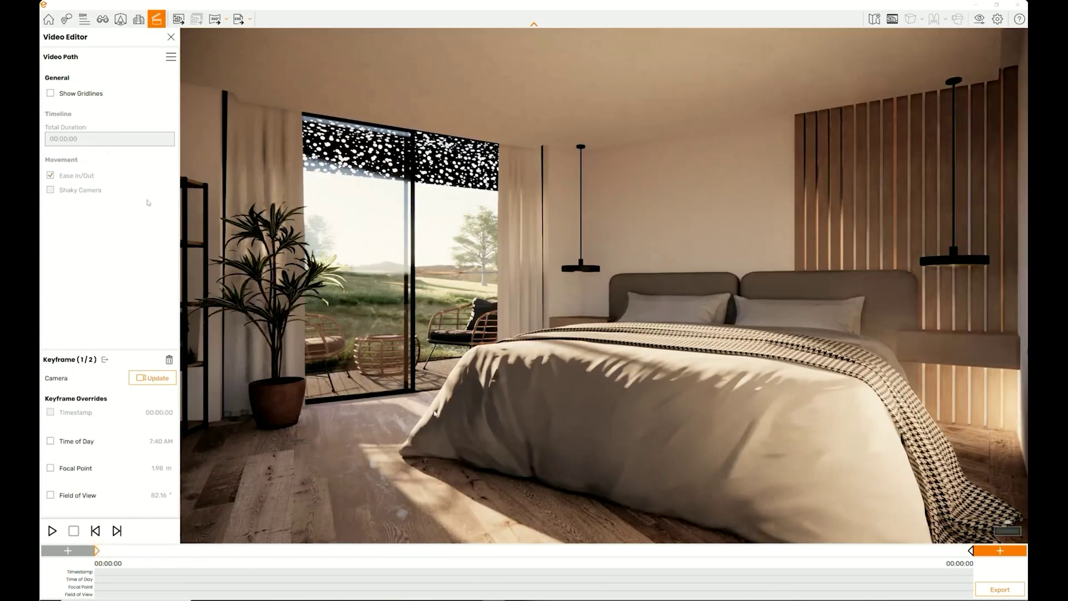
click(971, 551)
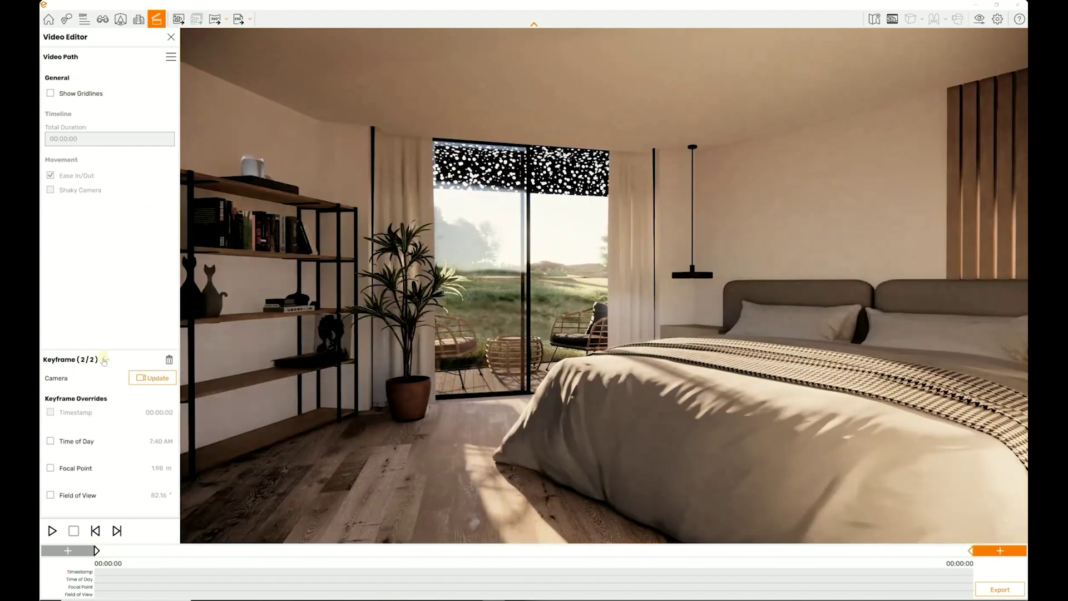
Step: Set the video path's total duration to 5 seconds and preview the camera movement
click(109, 138)
click(95, 154)
click(95, 154)
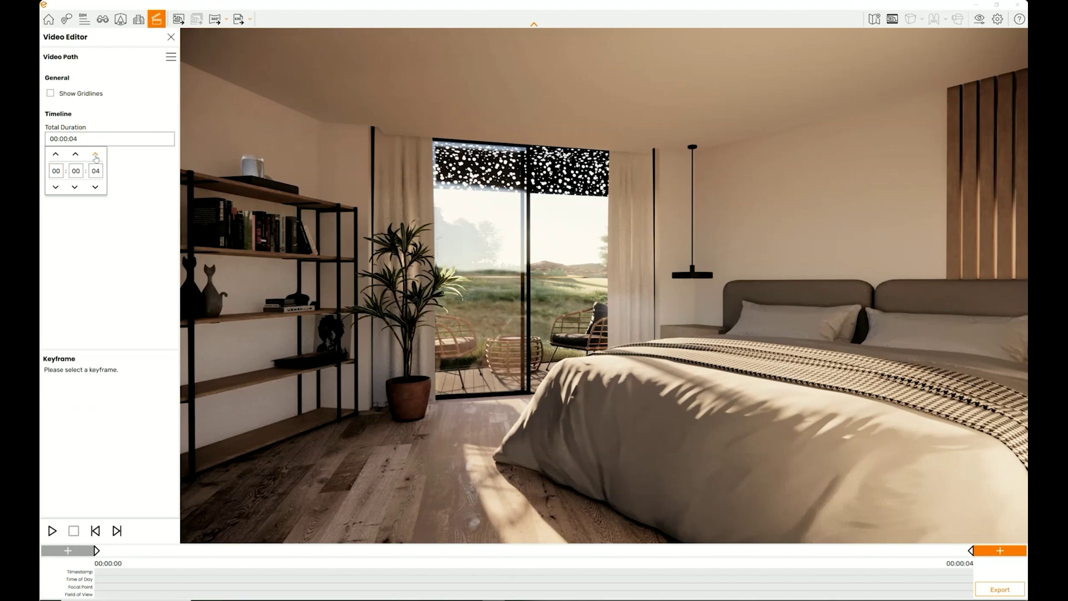
click(95, 154)
click(54, 530)
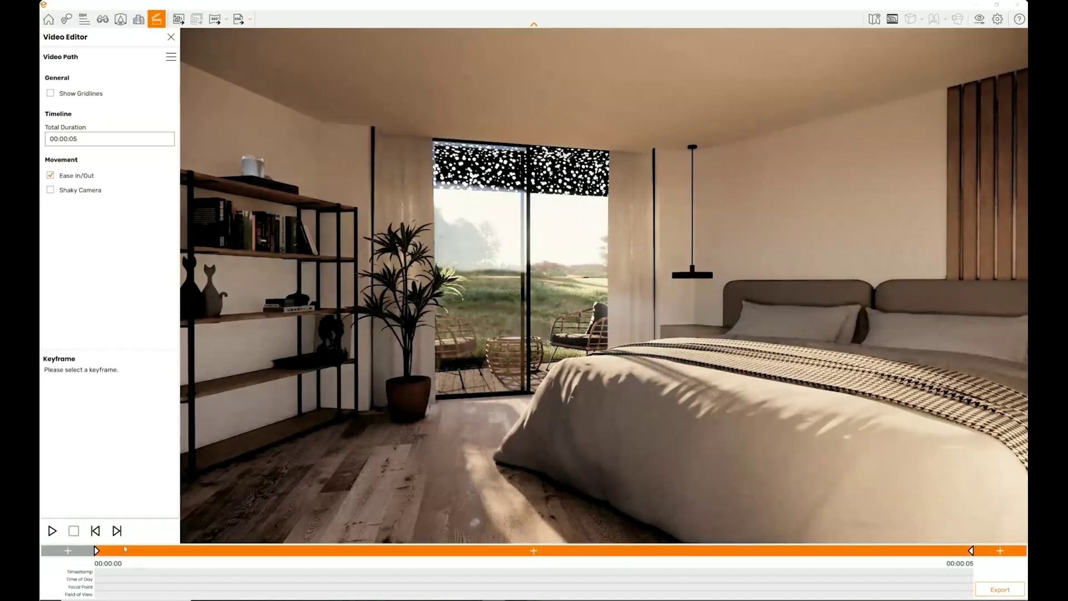
Step: Export the video path as an MP4 named Int at 1920 × 1080, Maximum compression quality and 30 frames per second
click(1000, 590)
click(607, 336)
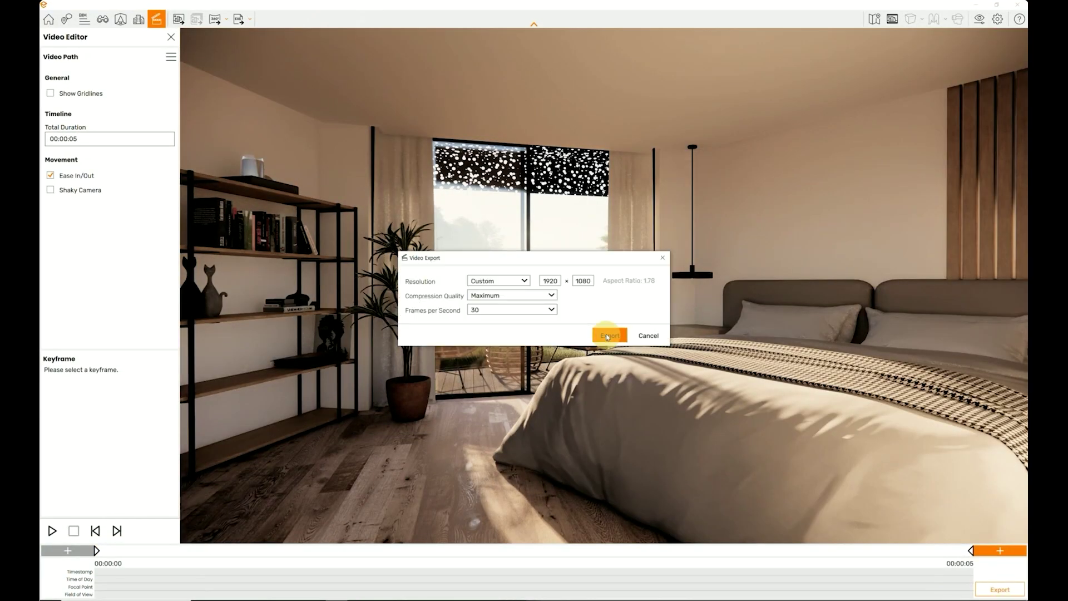
text(Int)
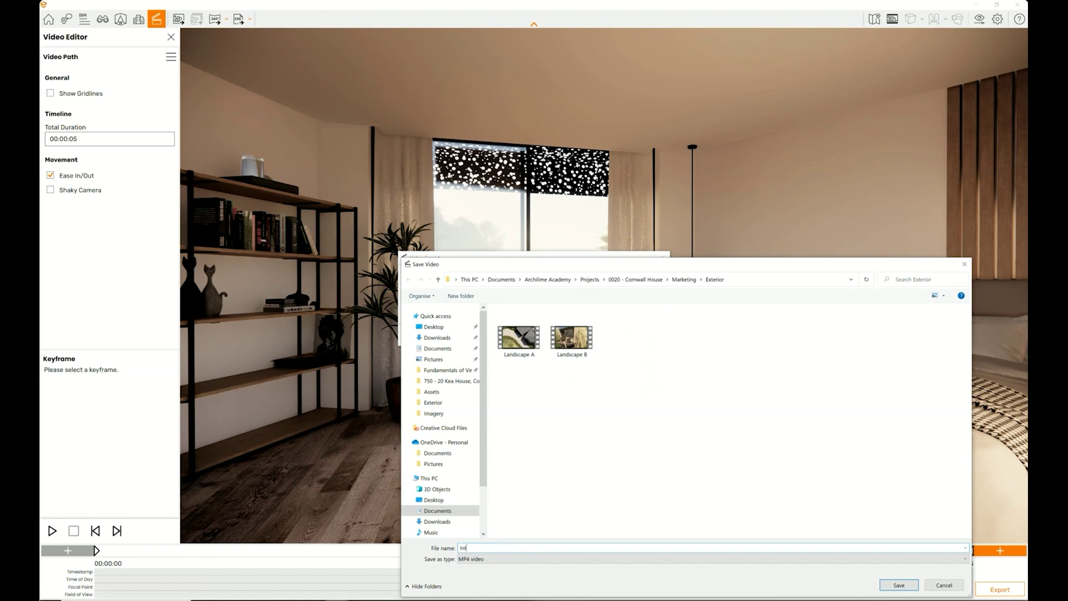
key(Return)
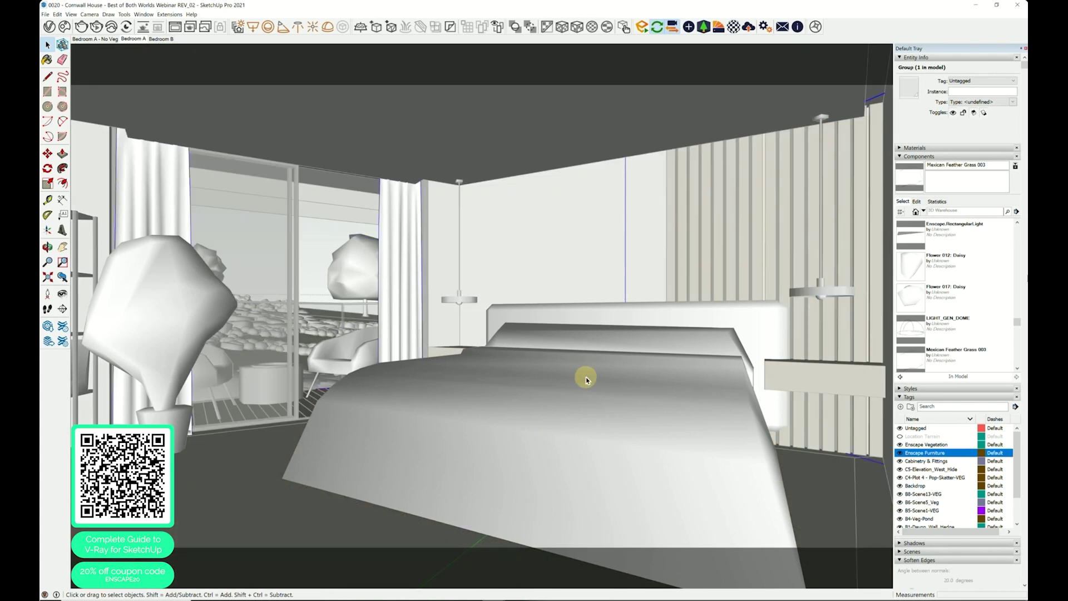
Step: Select the bed in SketchUp, then browse the furniture and the full 3D model range in a widened Chaos Cosmos browser
click(591, 372)
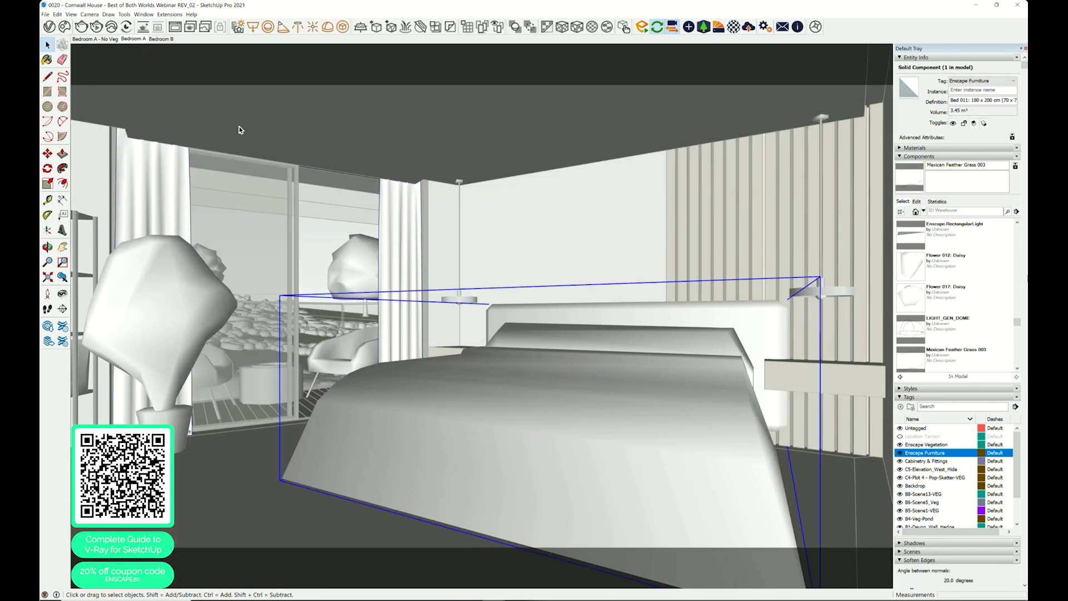
click(65, 26)
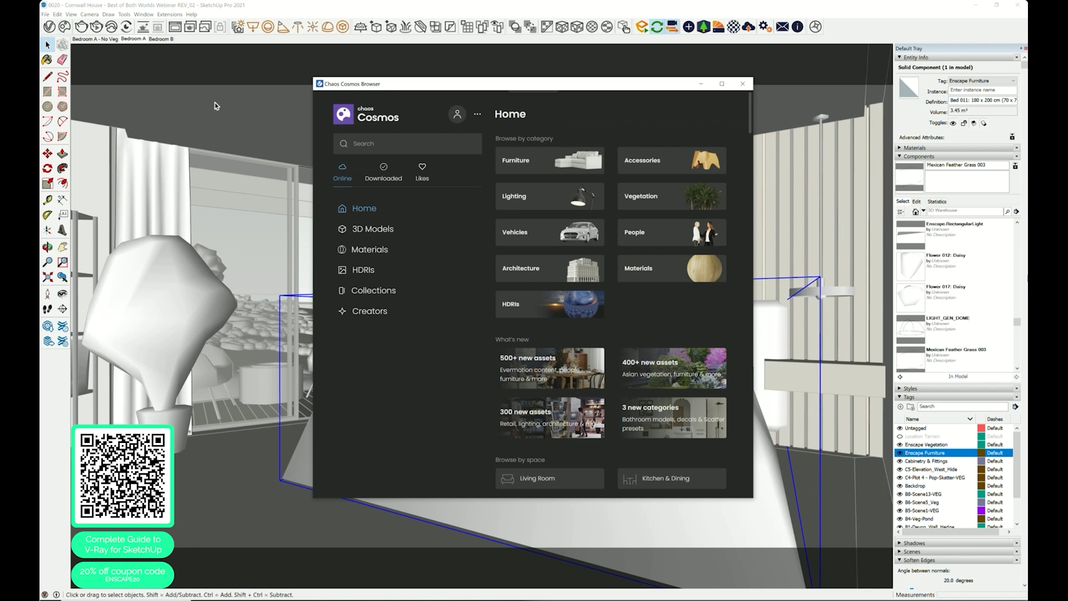
click(363, 230)
click(375, 251)
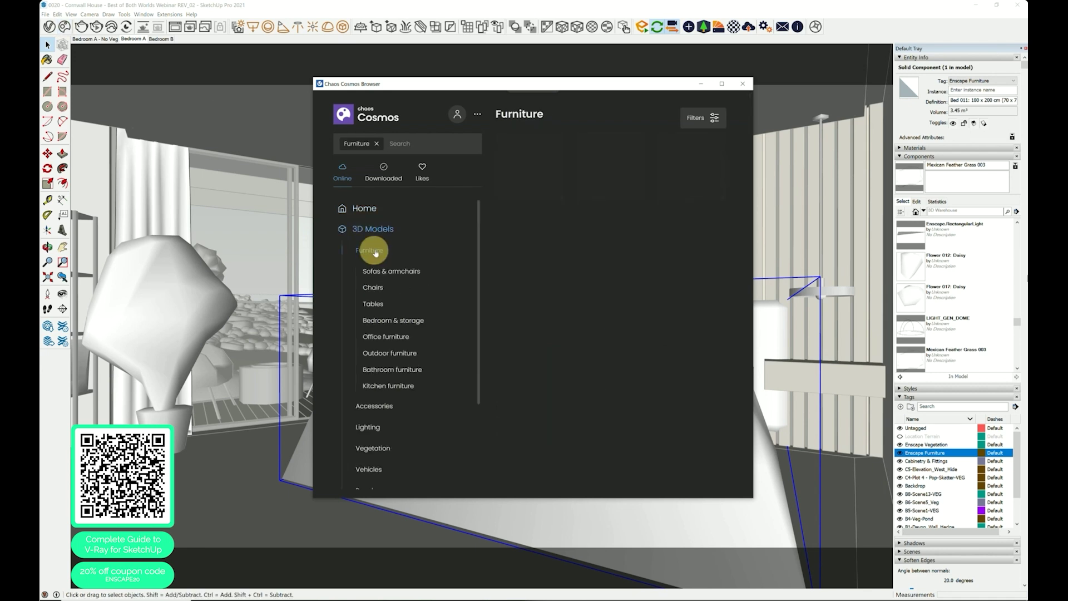
drag(528, 89, 424, 70)
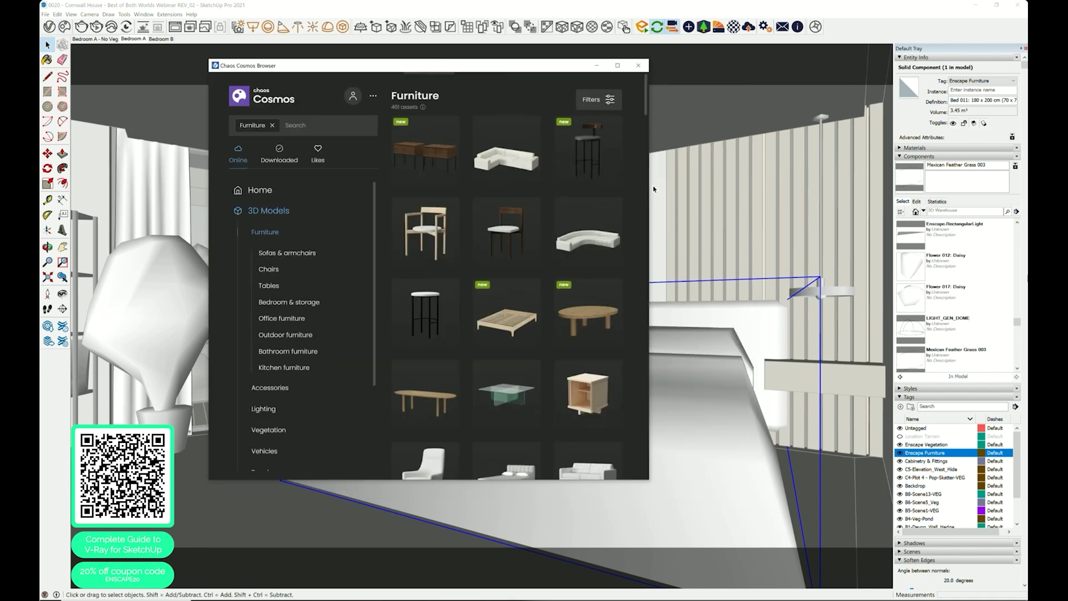
drag(650, 186, 857, 186)
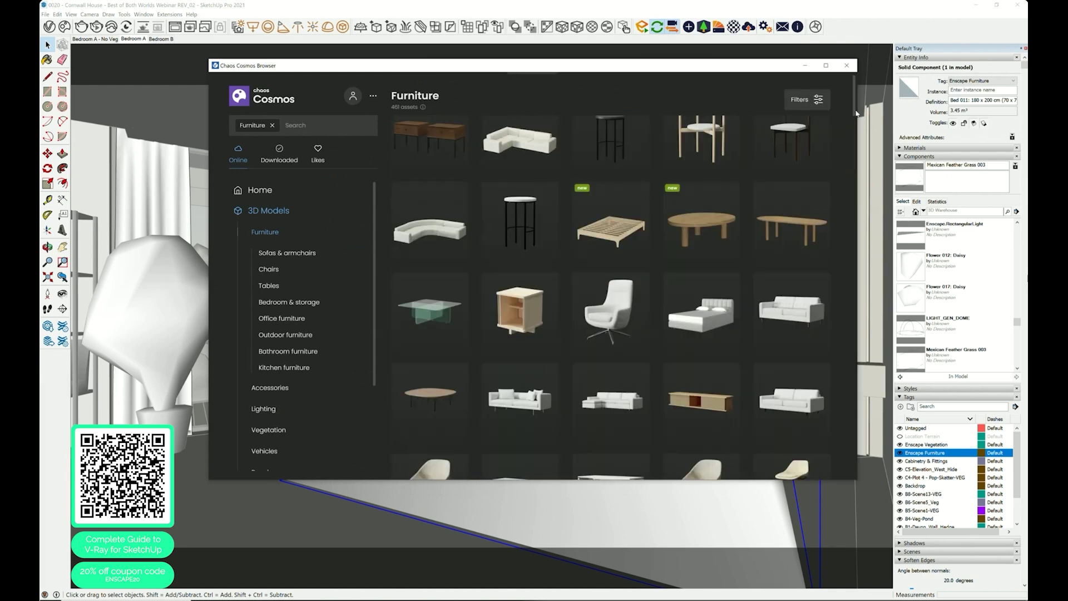
drag(854, 113, 847, 191)
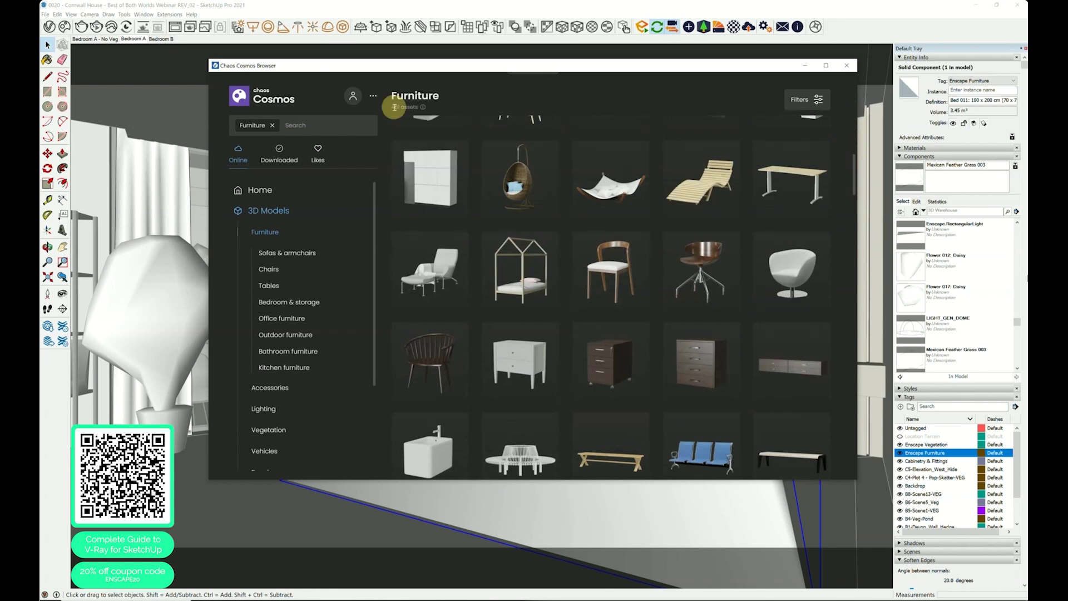
click(260, 212)
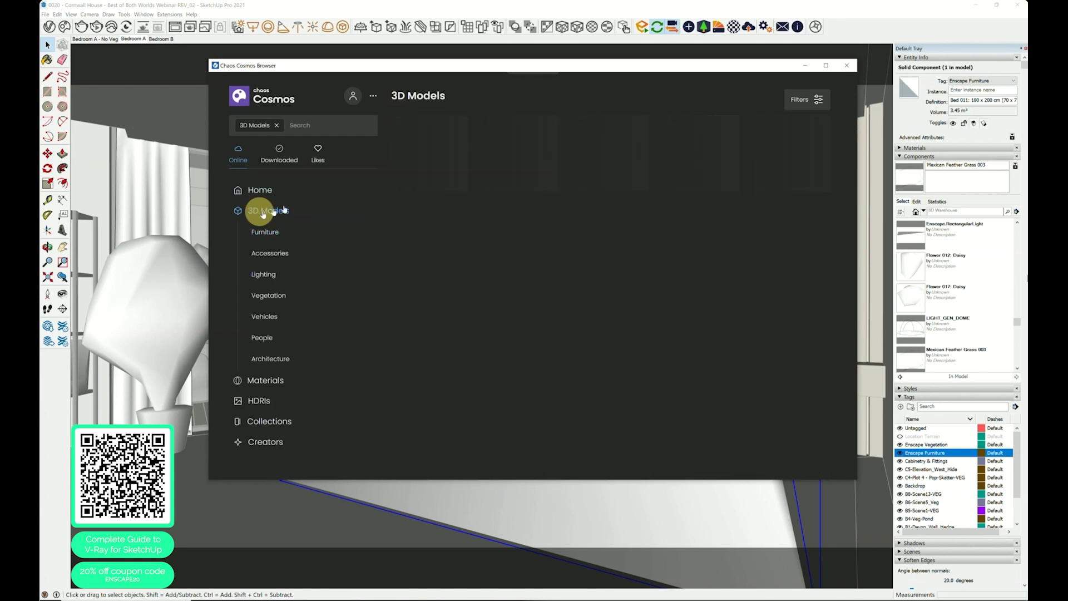
drag(454, 120, 388, 112)
click(487, 102)
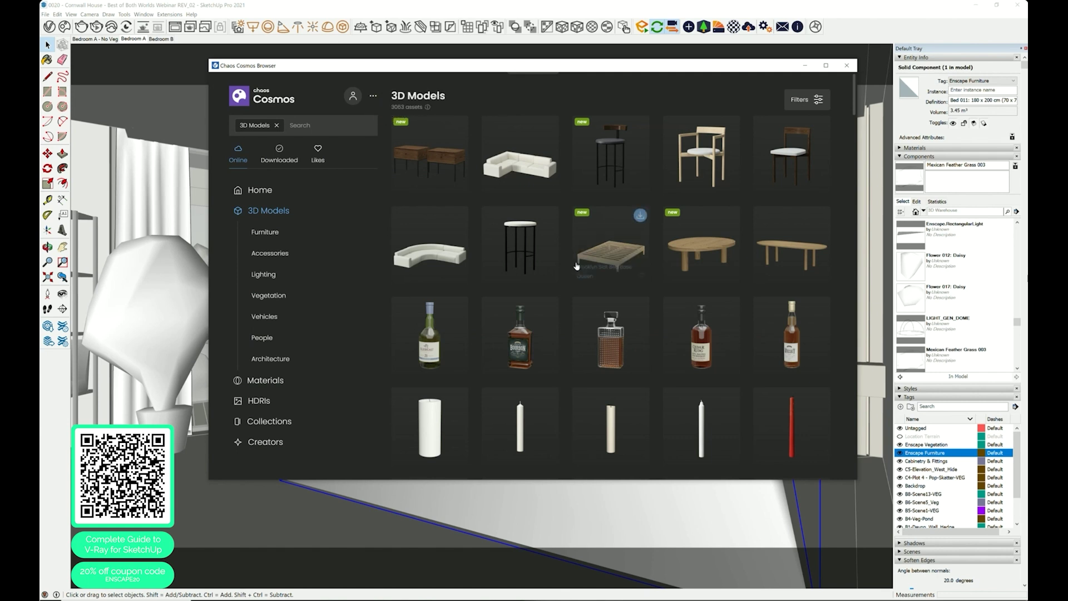
Step: Import Bed 49-04 from the liked Chaos Cosmos assets and place it beside the existing bed
click(317, 154)
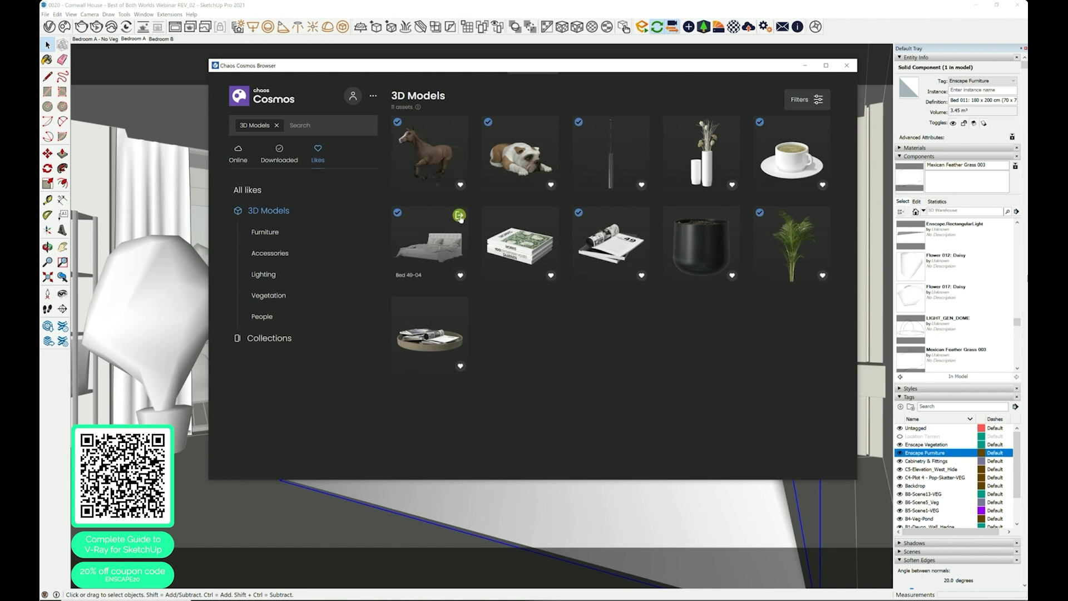
click(437, 236)
click(662, 114)
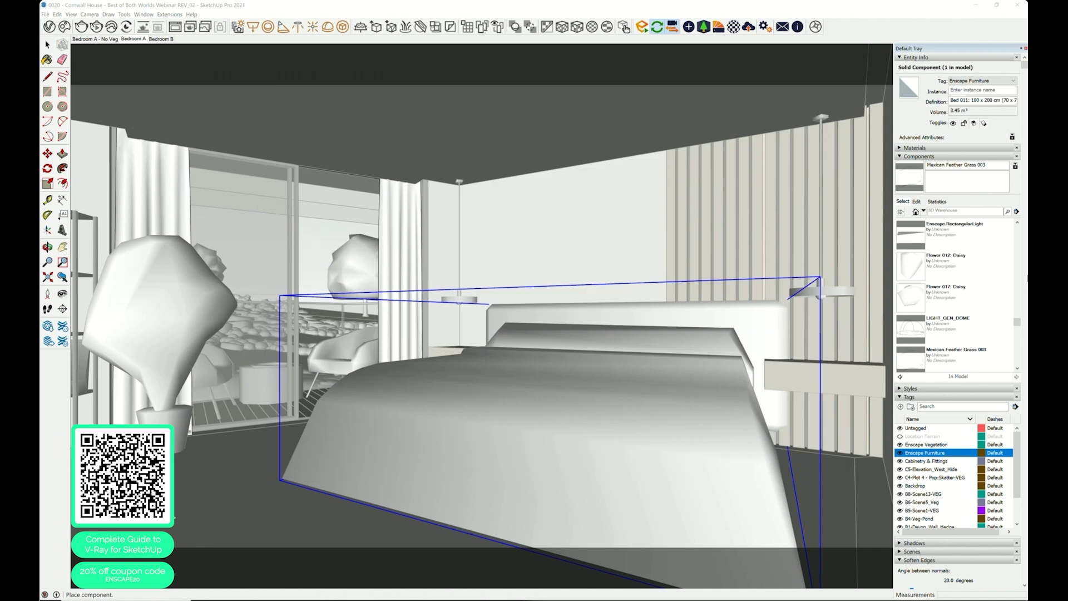
click(177, 492)
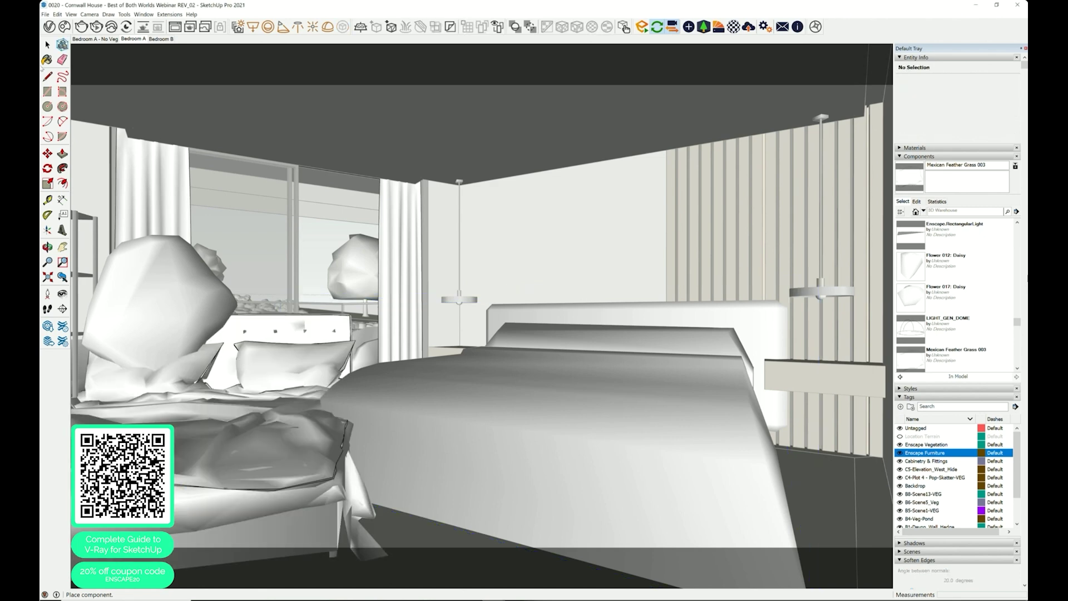
Step: Replace the Enscape bed against the slatted wall with the in-model component Bed 49-04
click(47, 45)
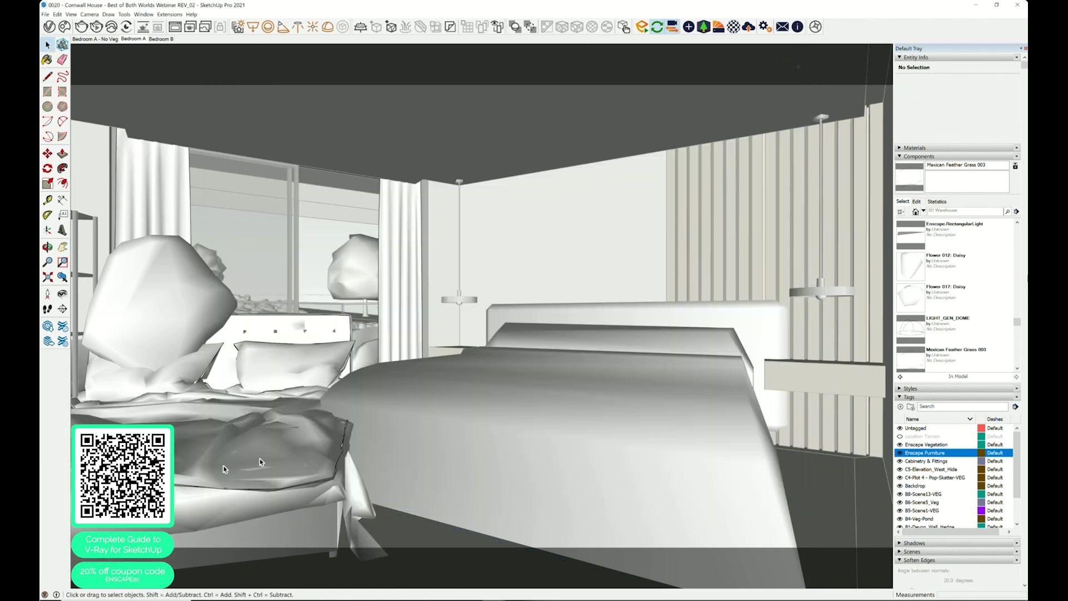
click(223, 466)
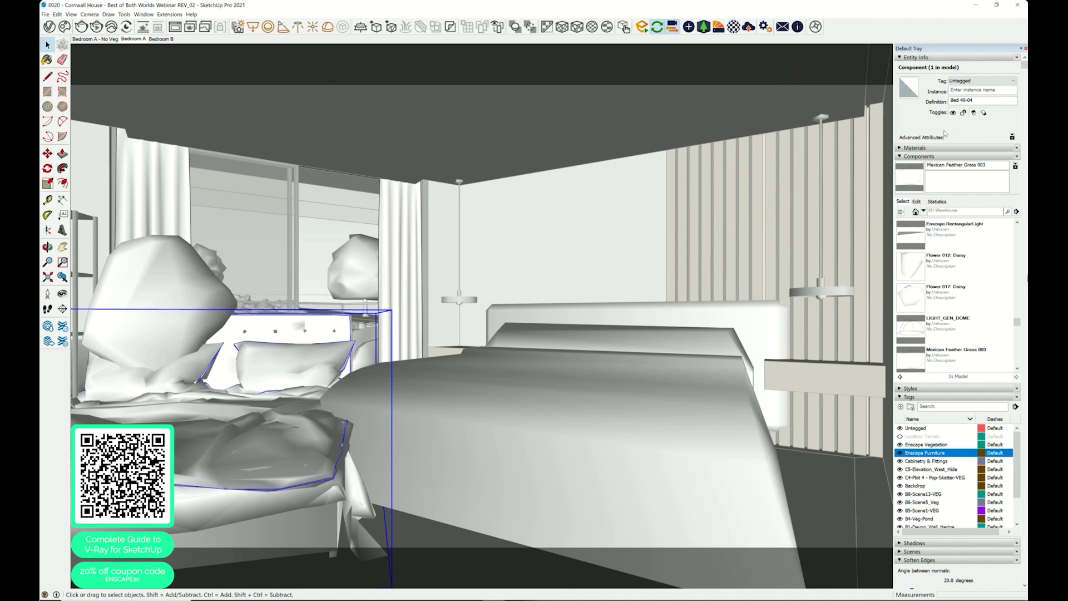
click(623, 452)
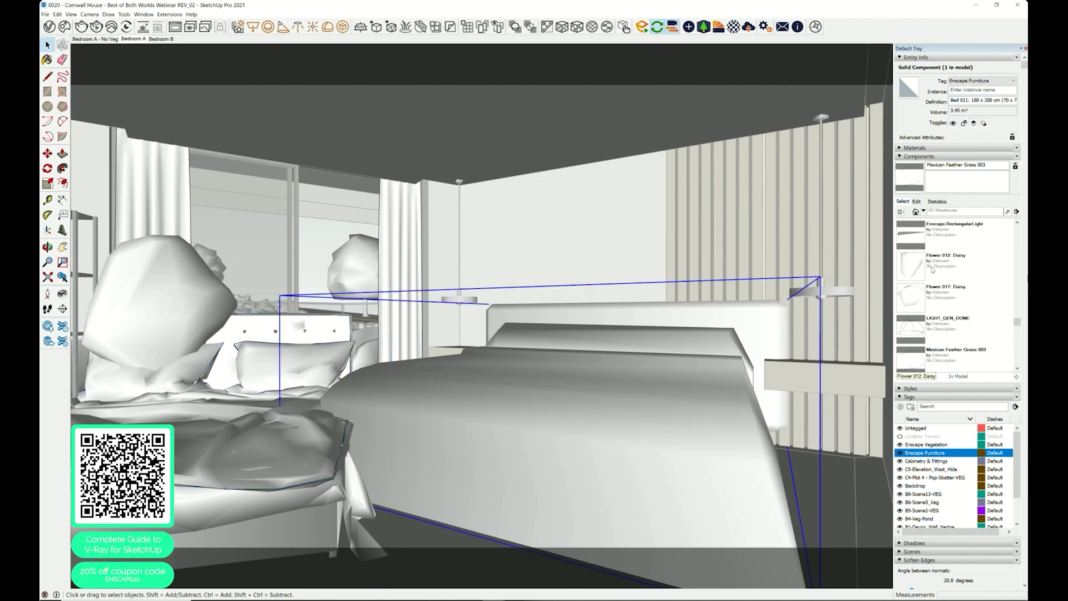
drag(1018, 322, 1019, 236)
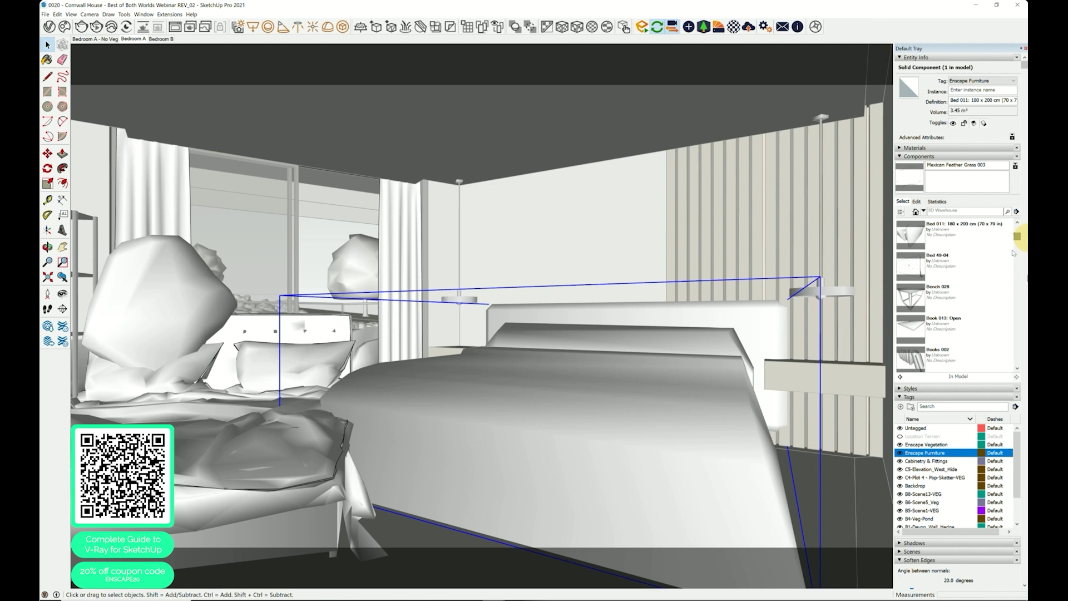
right_click(946, 265)
click(970, 329)
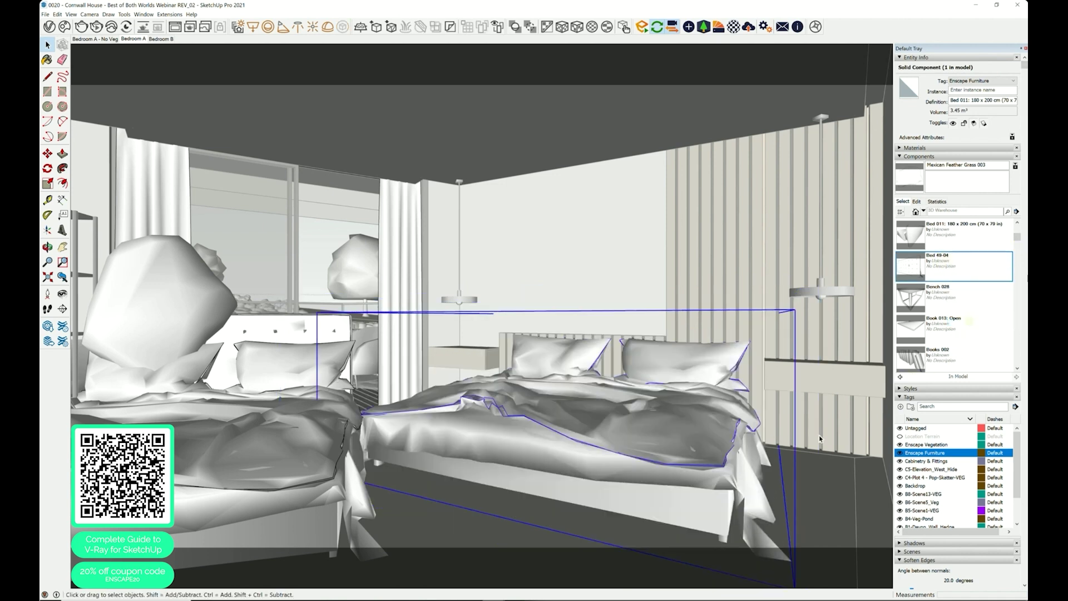
Step: Delete the spare Bed 49-04 placed in front of the window, keeping the one at the slatted wall
click(217, 380)
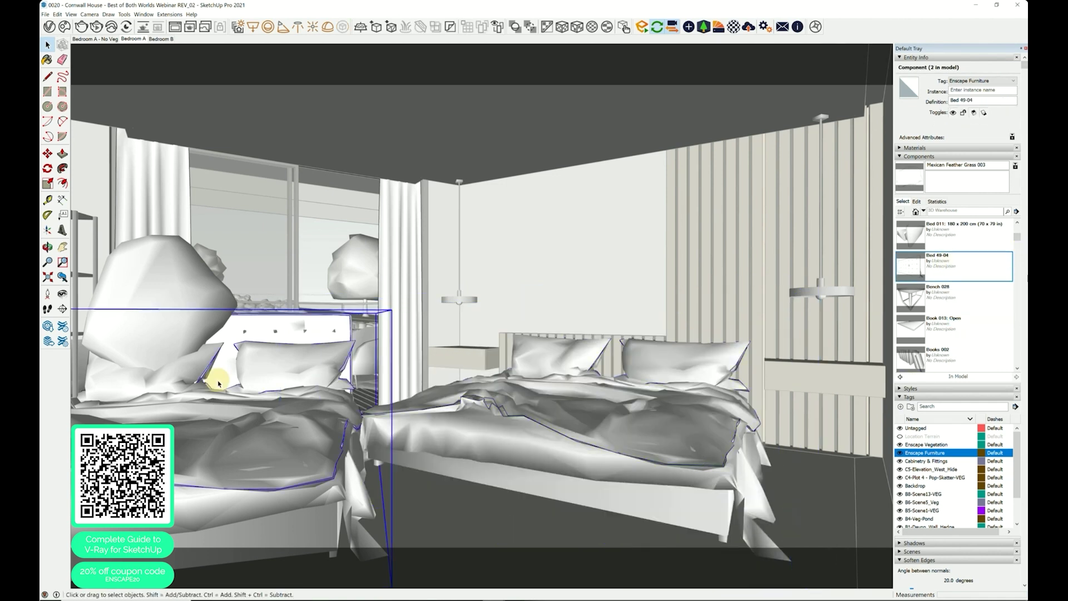
key(Delete)
click(583, 440)
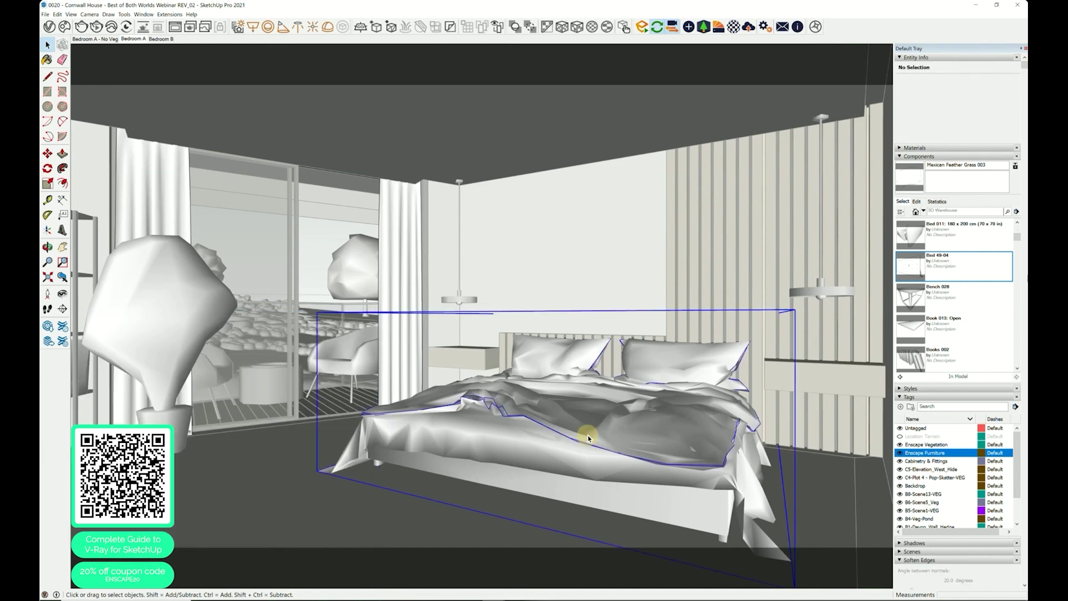
Step: Download Plant Pot 006 from the liked Chaos Cosmos models and place it on the floor beside the Enscape potted plant
click(167, 426)
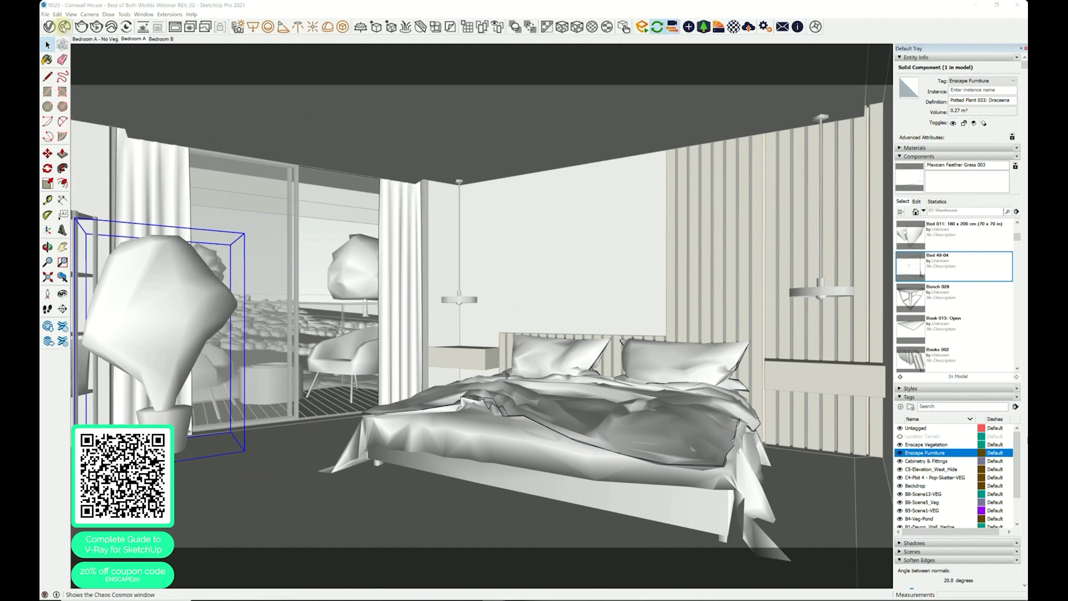
click(64, 26)
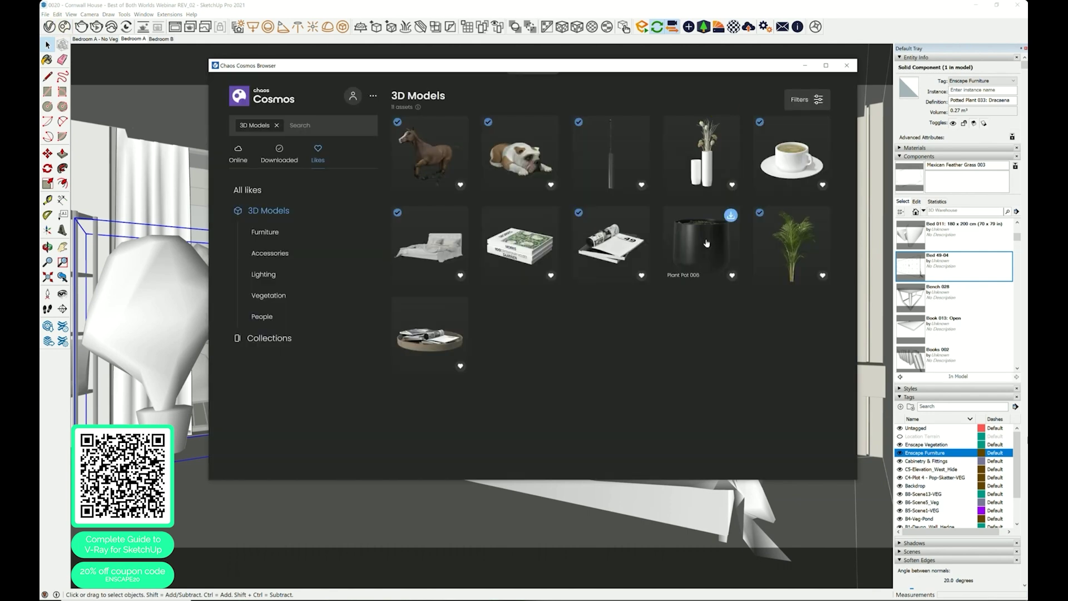
click(707, 243)
click(666, 114)
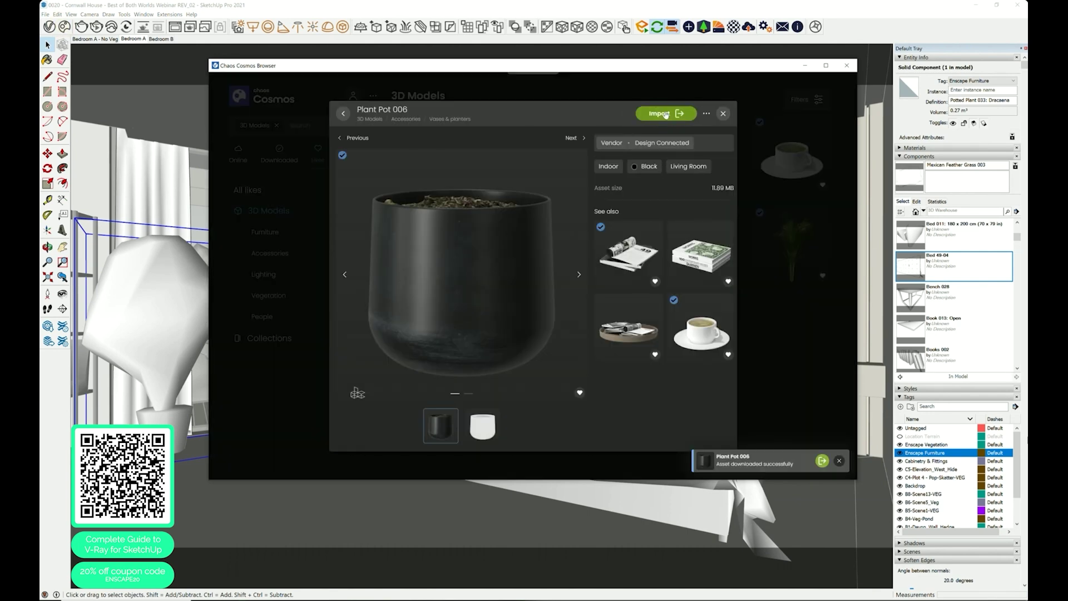
click(666, 114)
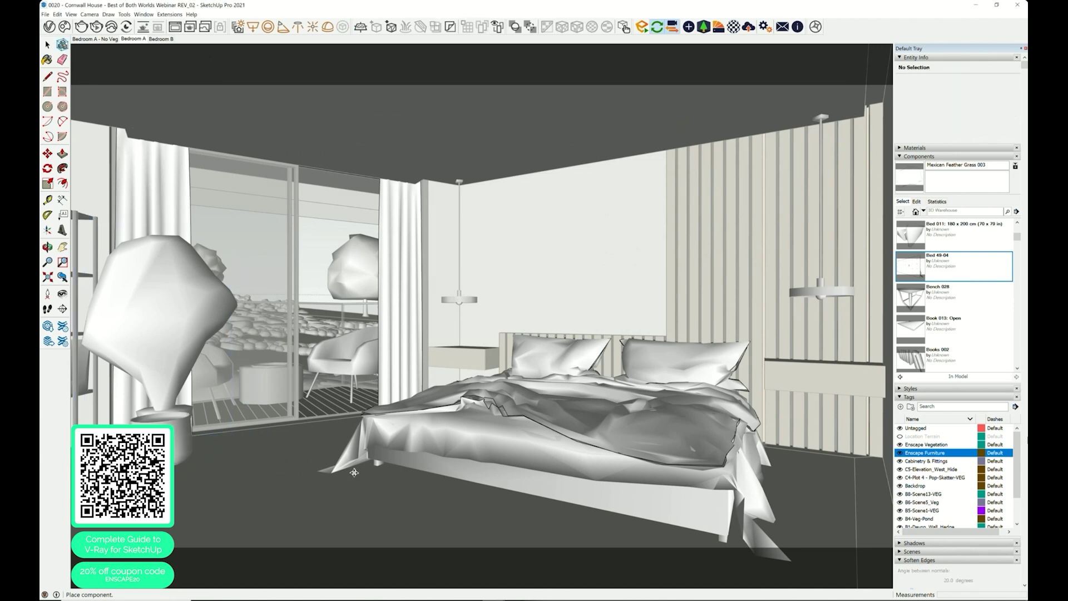
key(Escape)
Step: Import Areca Palm 003 from the liked Chaos Cosmos models and place it at the new plant pot
click(778, 246)
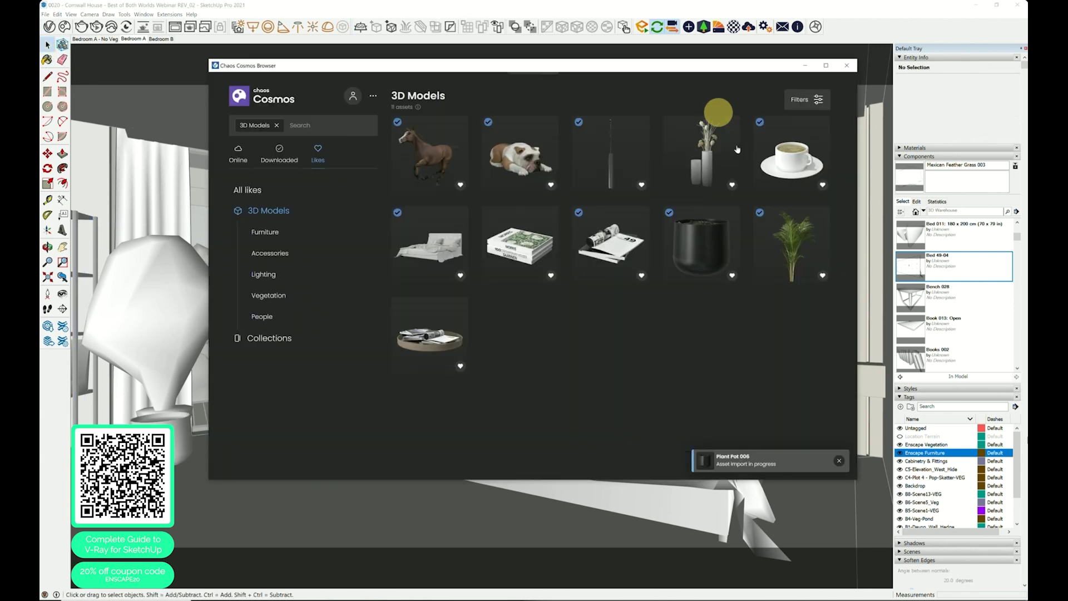
click(778, 245)
click(665, 114)
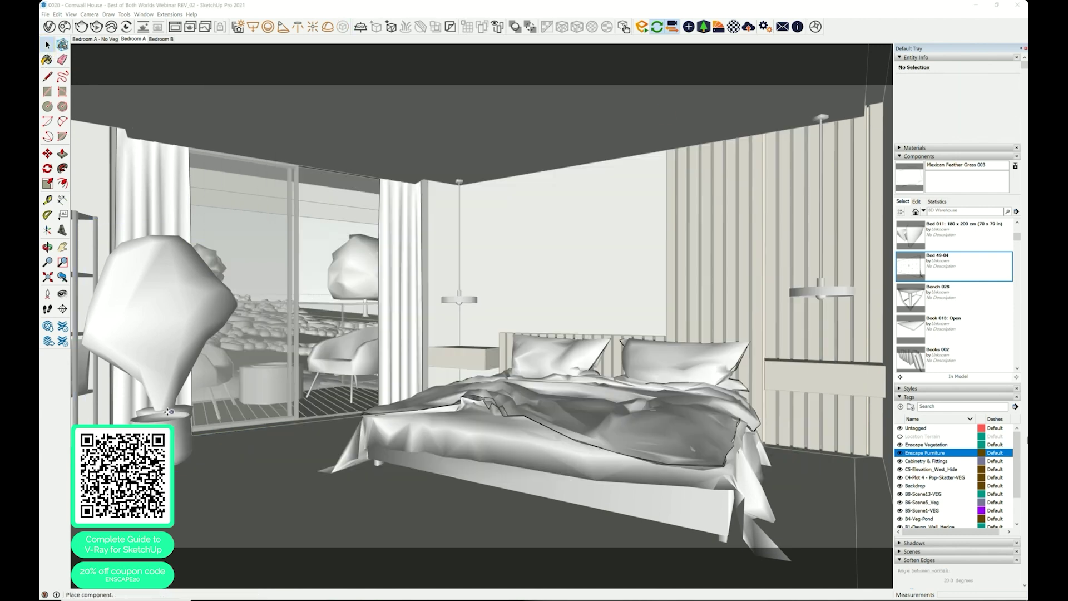
scroll(159, 419, up, 5)
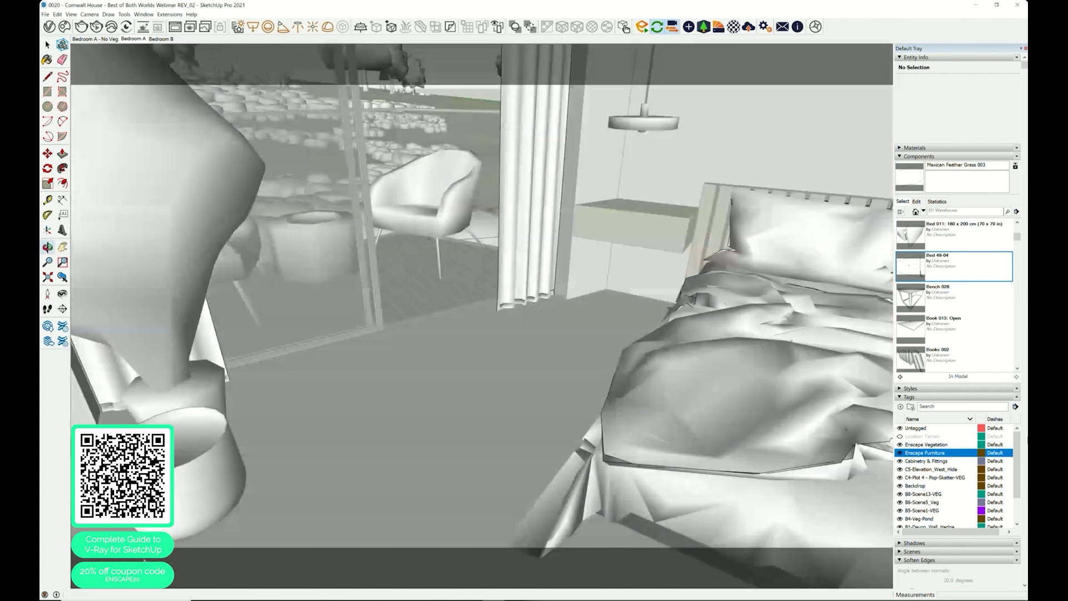
scroll(386, 448, down, 6)
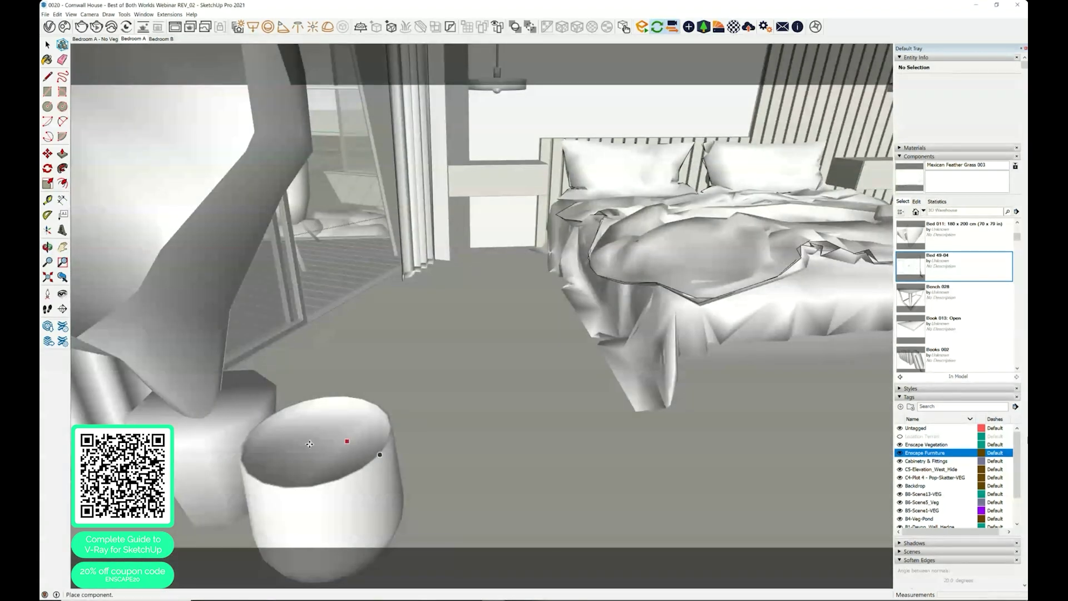
scroll(320, 414, up, 5)
click(328, 382)
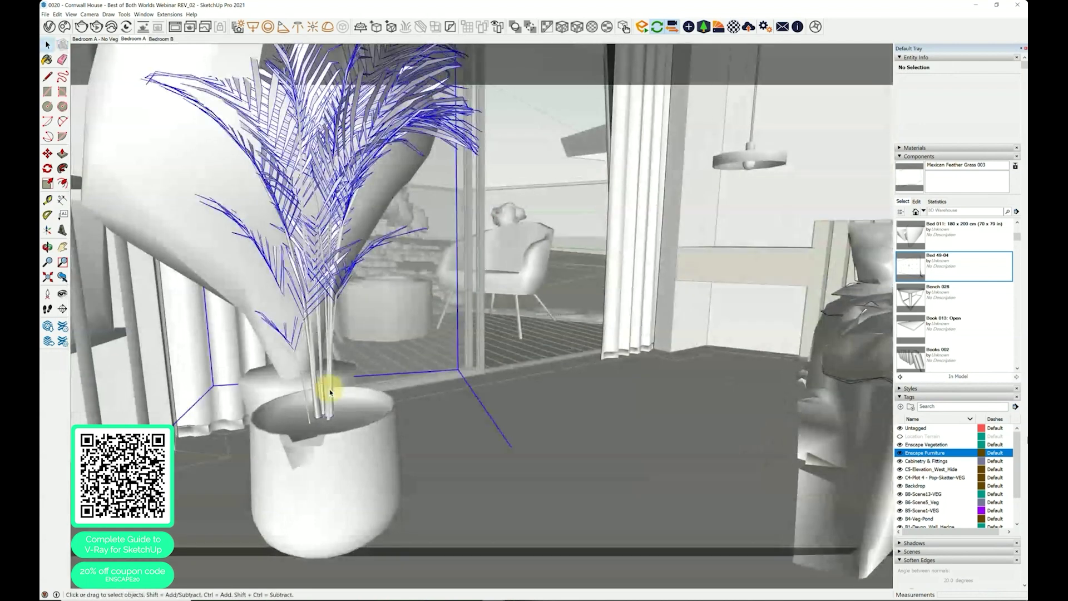
Step: Reposition the Areca Palm 003 so that its stems stand in the middle of the new pot
click(330, 380)
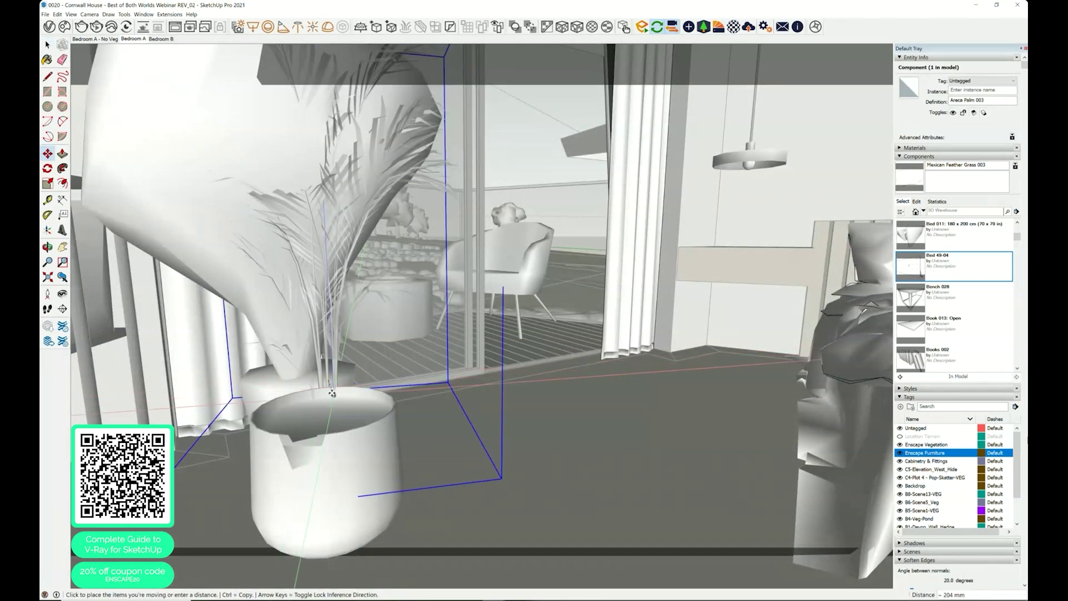
click(379, 464)
key(space)
middle_drag(380, 464, 382, 433)
Step: Group the palm with its pot, replace the Enscape potted plant with the group, and return to the Bedroom A scene
scroll(383, 433, down, 5)
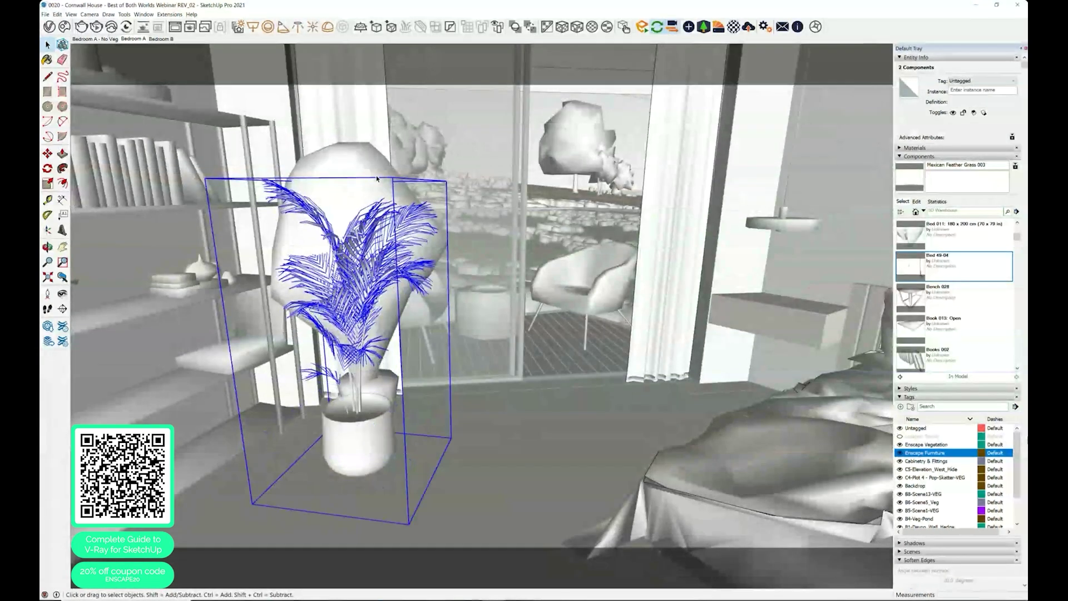
click(411, 438)
middle_drag(412, 436, 268, 256)
click(267, 256)
key(m)
click(248, 451)
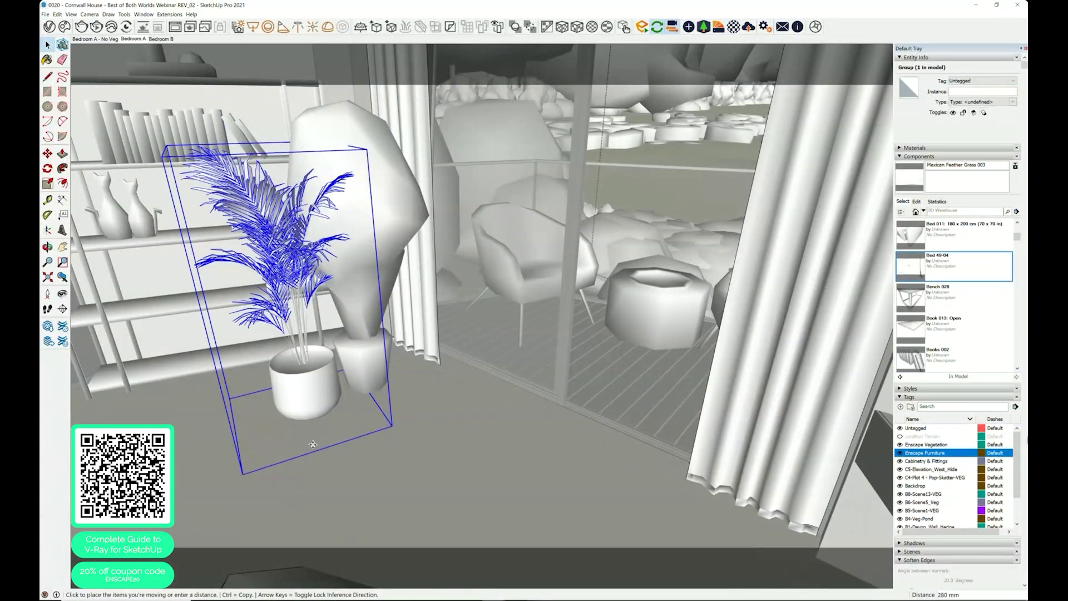
click(322, 435)
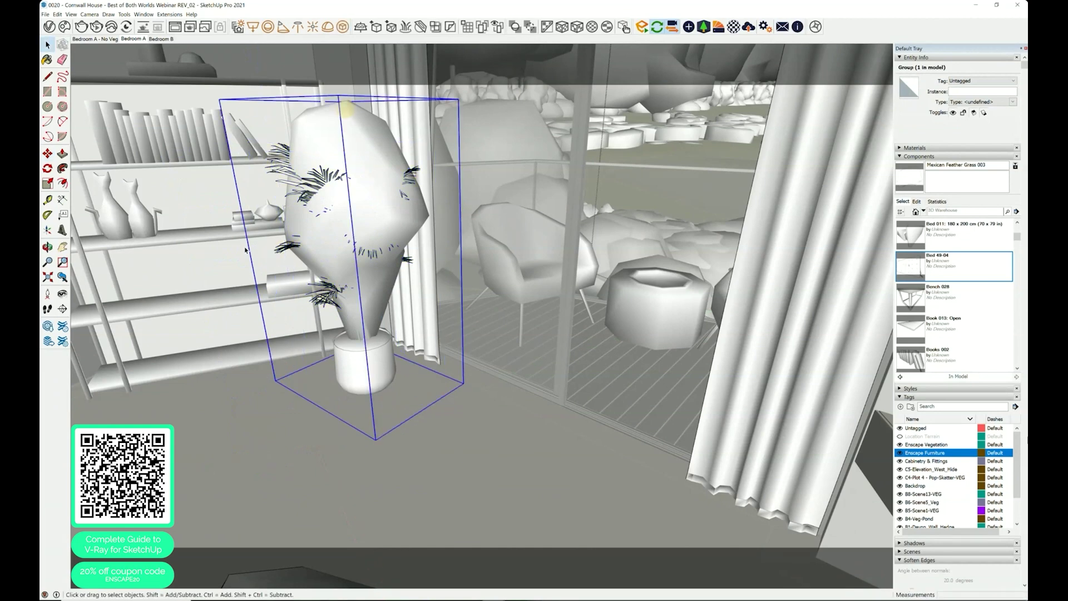
key(space)
click(131, 38)
Step: Import Pendant 16-09 in the Grey & Silver variant from Chaos Cosmos and place it at the ceiling beside the Enscape pendant at the slatted wall
click(608, 160)
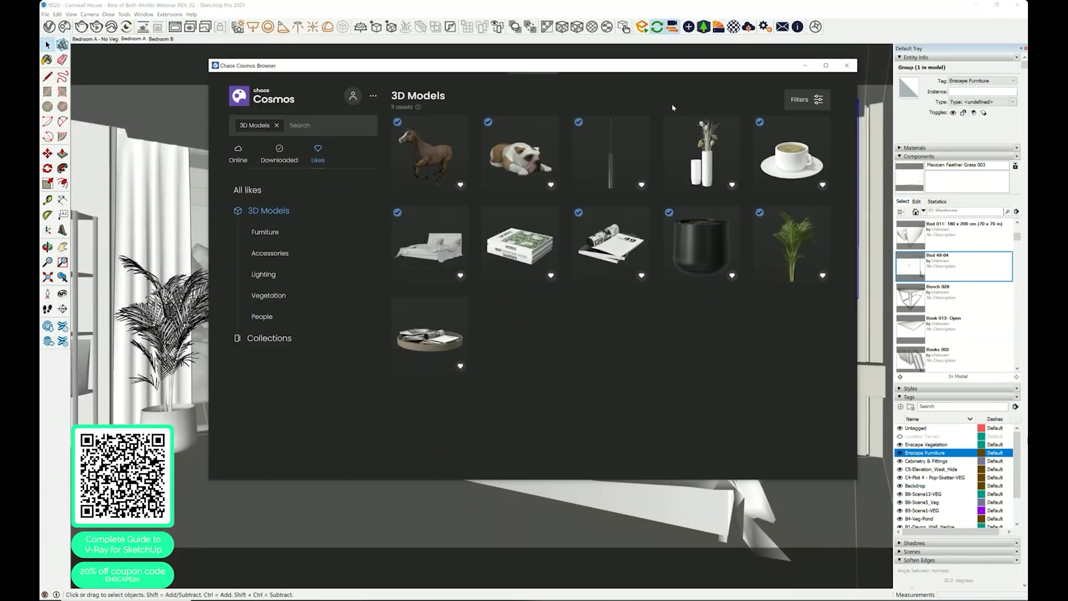
click(609, 160)
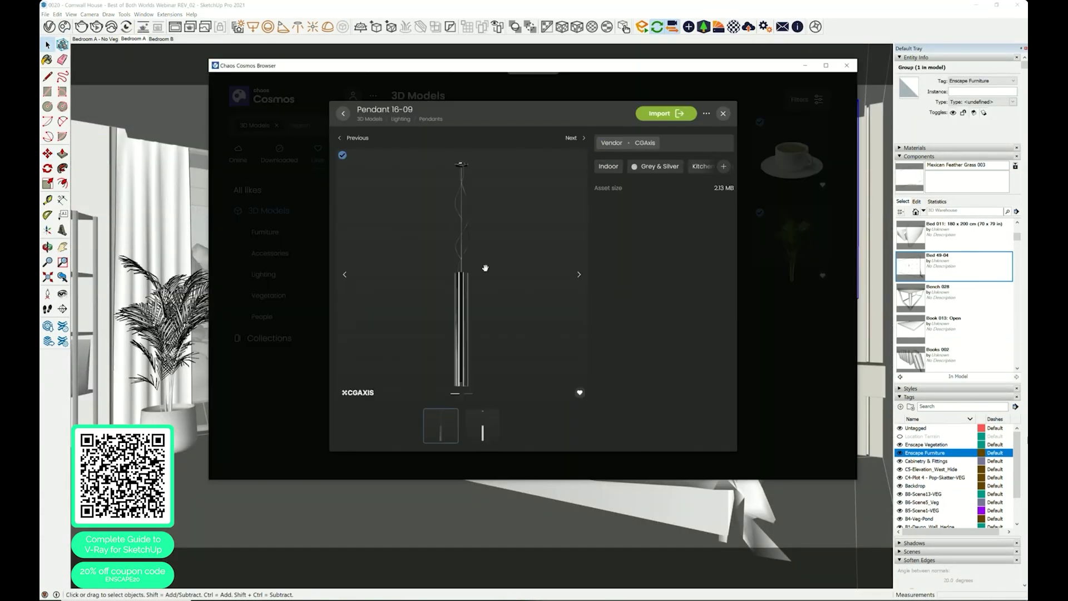
click(482, 426)
click(442, 429)
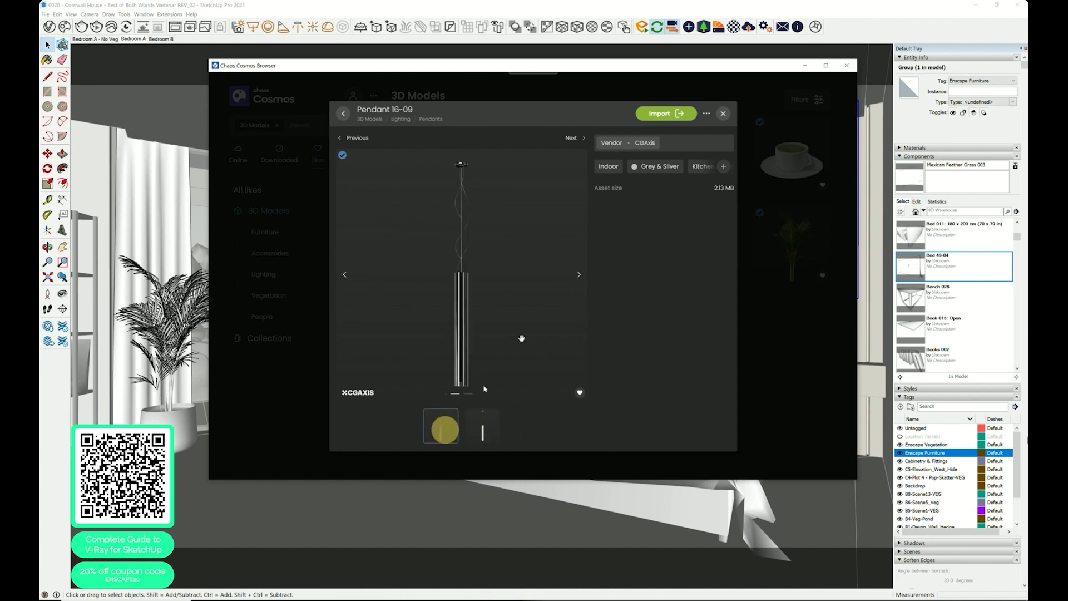
click(673, 113)
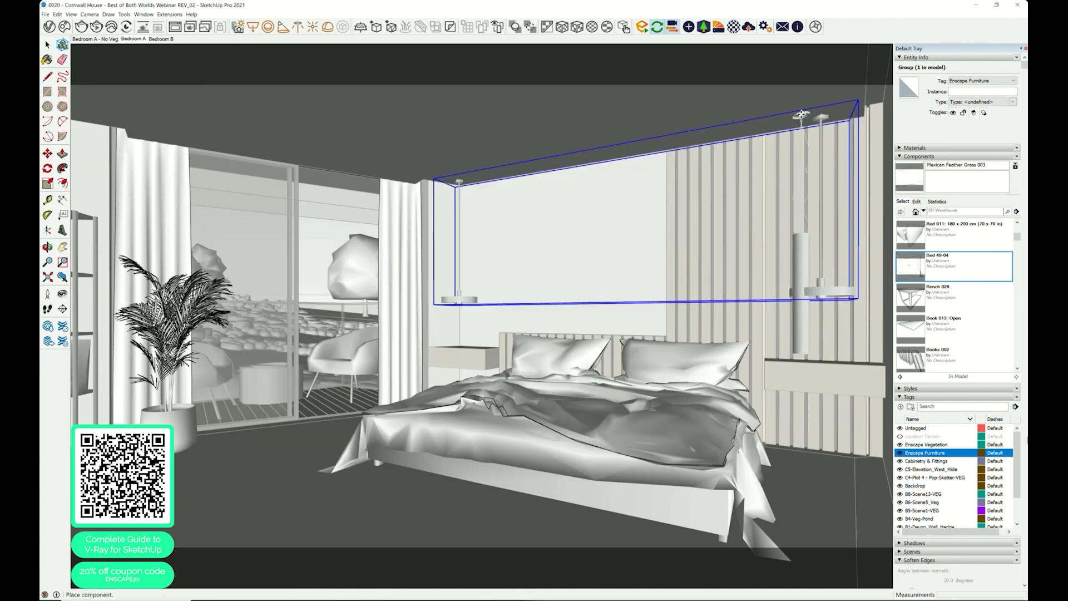
click(802, 114)
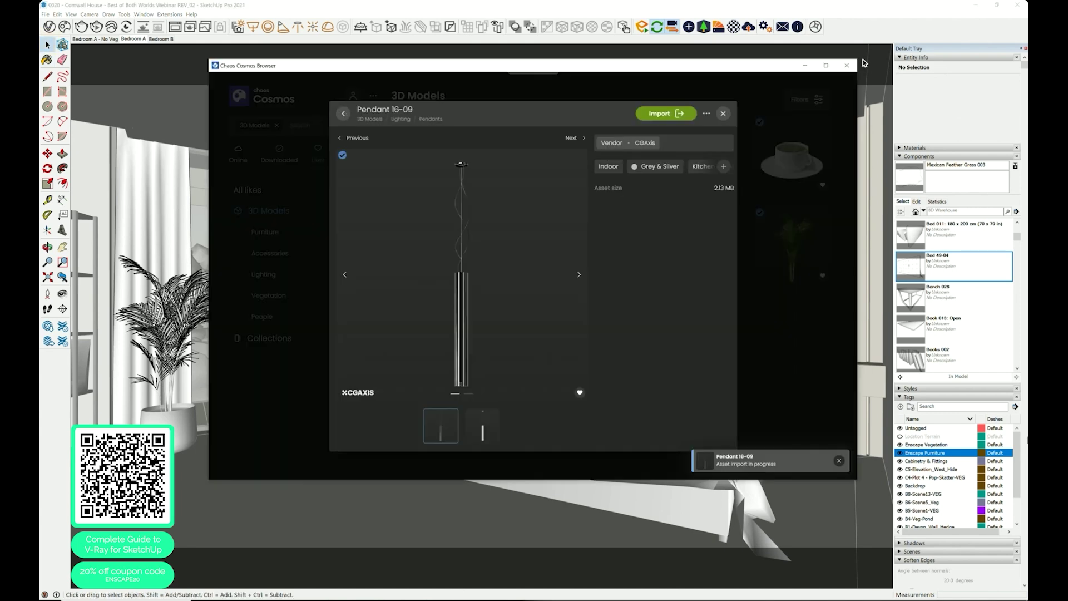
Step: Move Pendant 16-09 sideways so it is centred on the Enscape pendant above the bedside shelf at the slatted wall
click(805, 65)
click(830, 297)
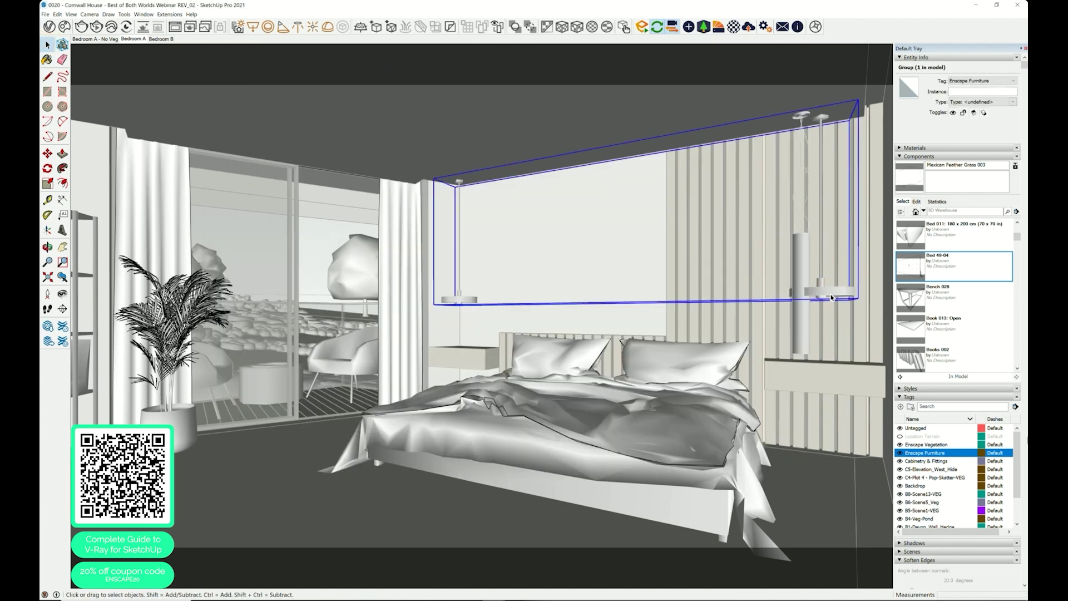
scroll(830, 297, up, 3)
double_click(787, 298)
middle_drag(787, 298, 776, 342)
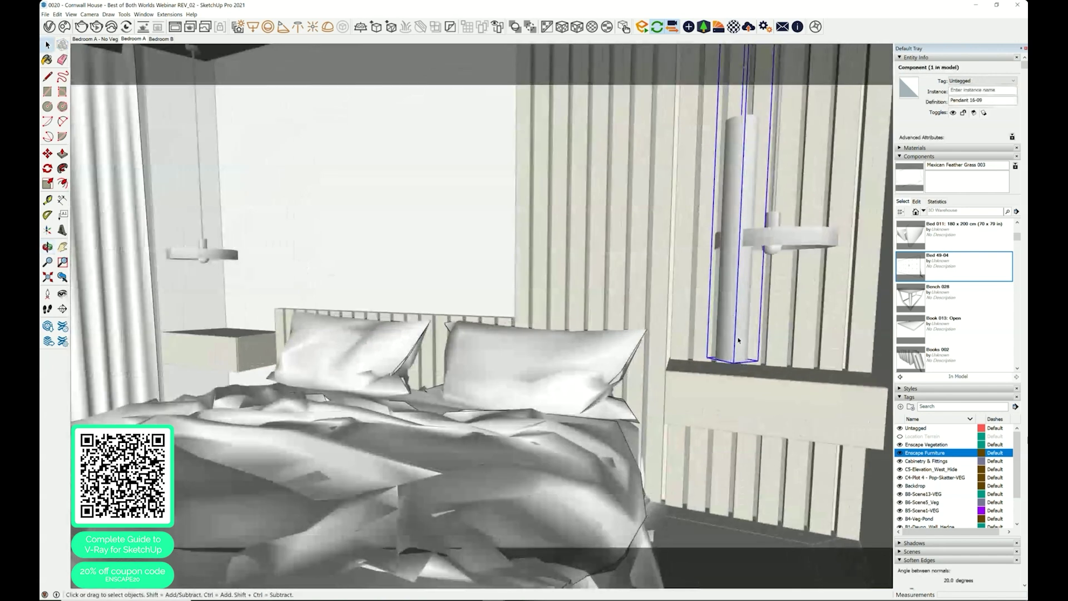
key(m)
scroll(724, 336, up, 2)
click(716, 334)
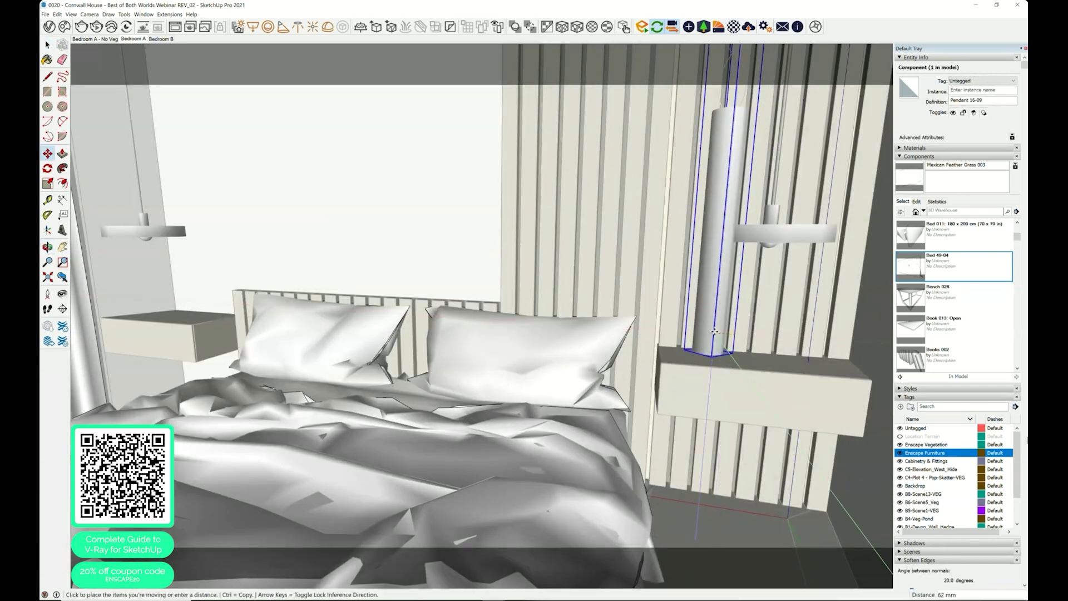
scroll(715, 332, up, 2)
Step: Adjust the height of Pendant 16-09 so that its mounting plate meets the ceiling
scroll(639, 281, up, 3)
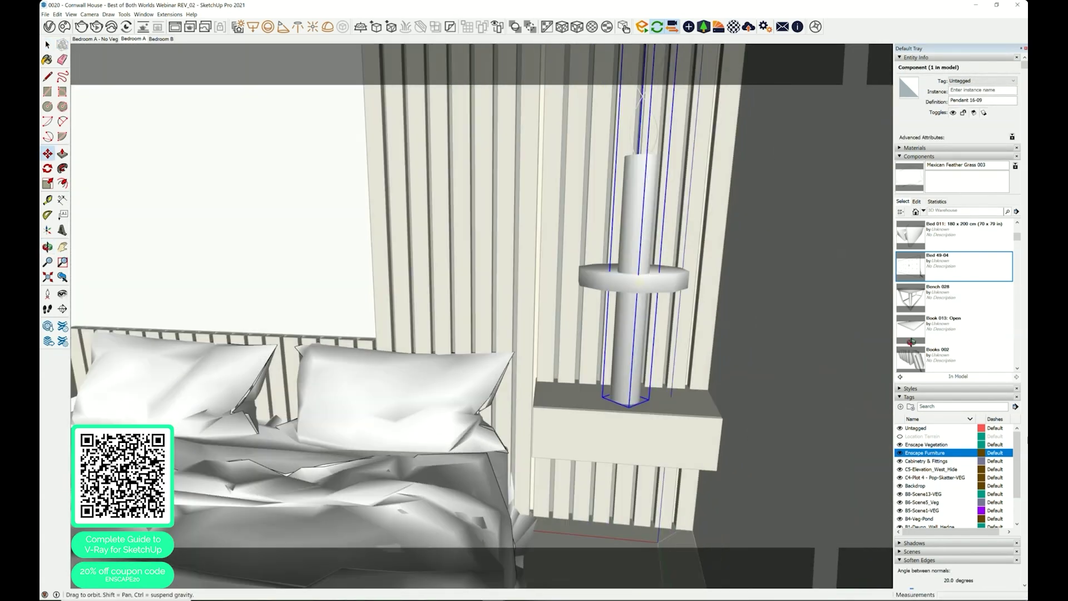
middle_drag(639, 281, 517, 222)
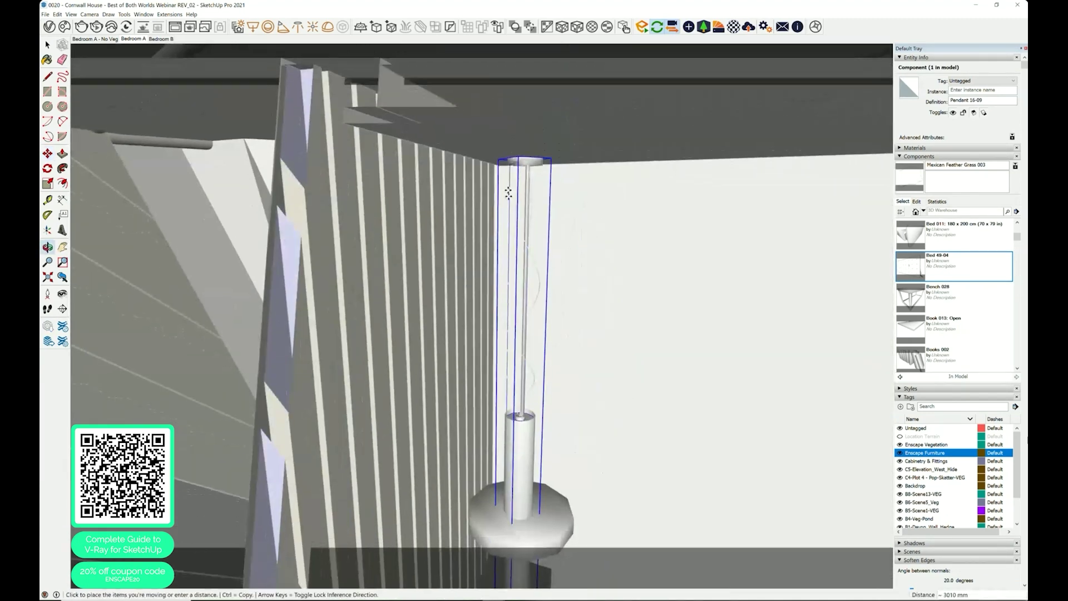
click(525, 160)
middle_drag(568, 136, 747, 379)
key(space)
click(751, 373)
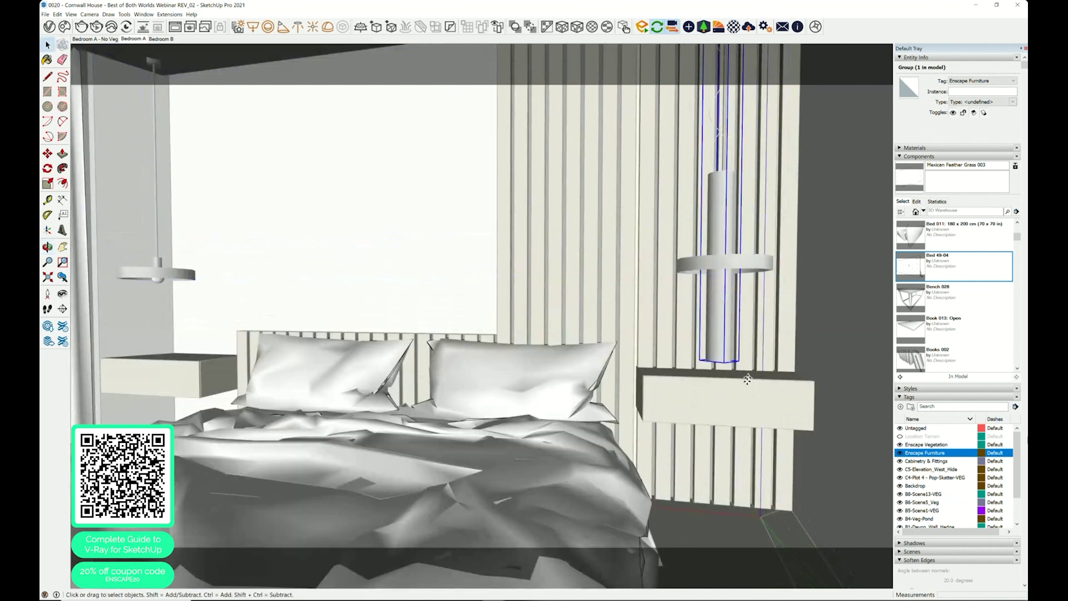
Step: Copy Pendant 16-09 to the light position above the window-side bedside shelf and delete the Enscape pendant group
click(724, 356)
key(m)
click(725, 378)
key(ctrl)
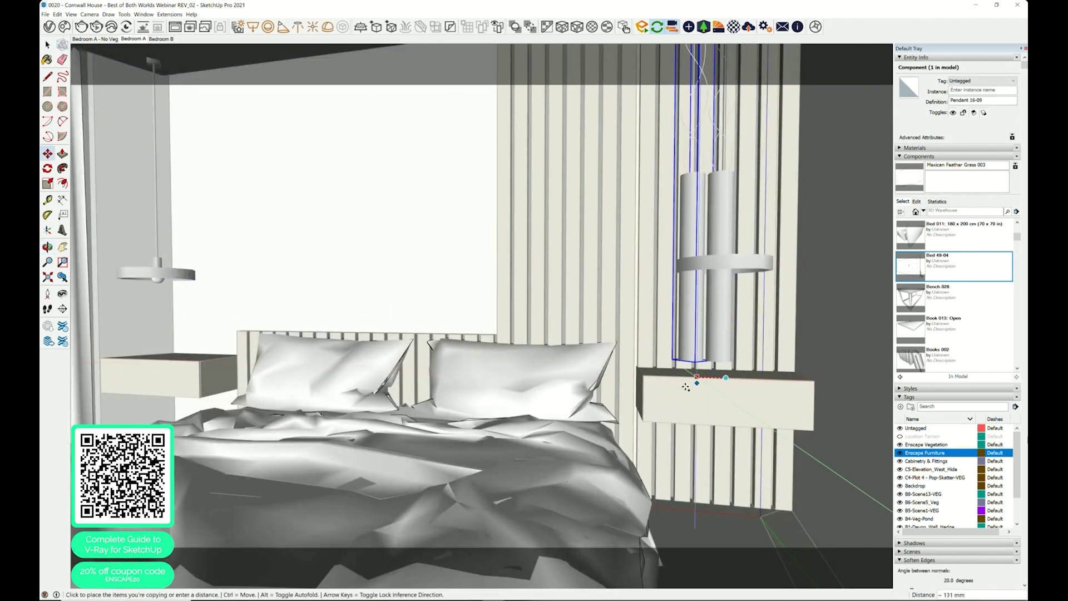
middle_drag(348, 361, 582, 369)
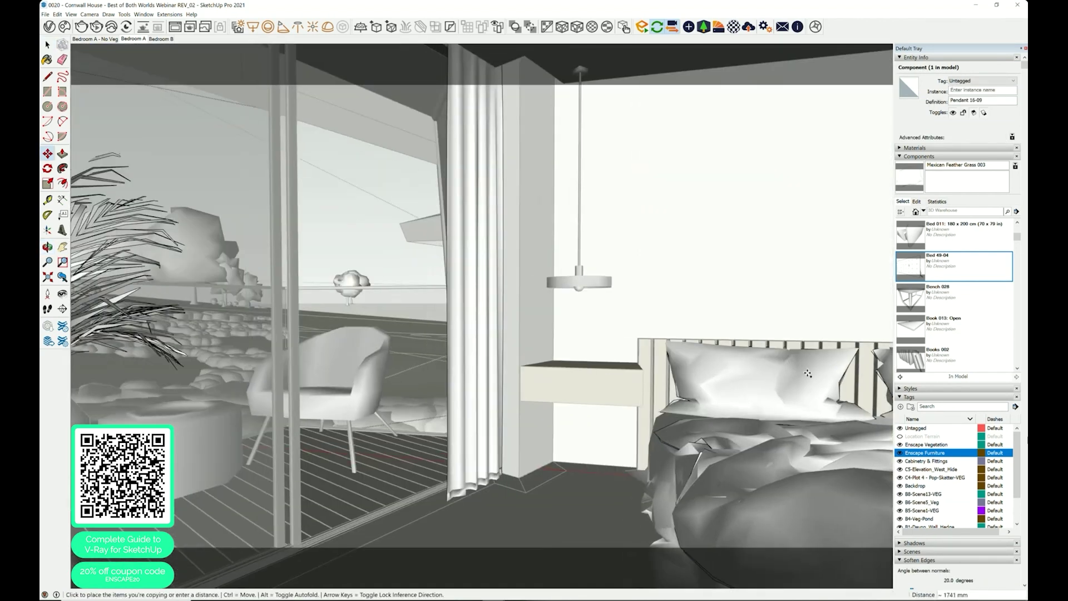
click(581, 368)
key(Page_Down)
key(space)
click(748, 315)
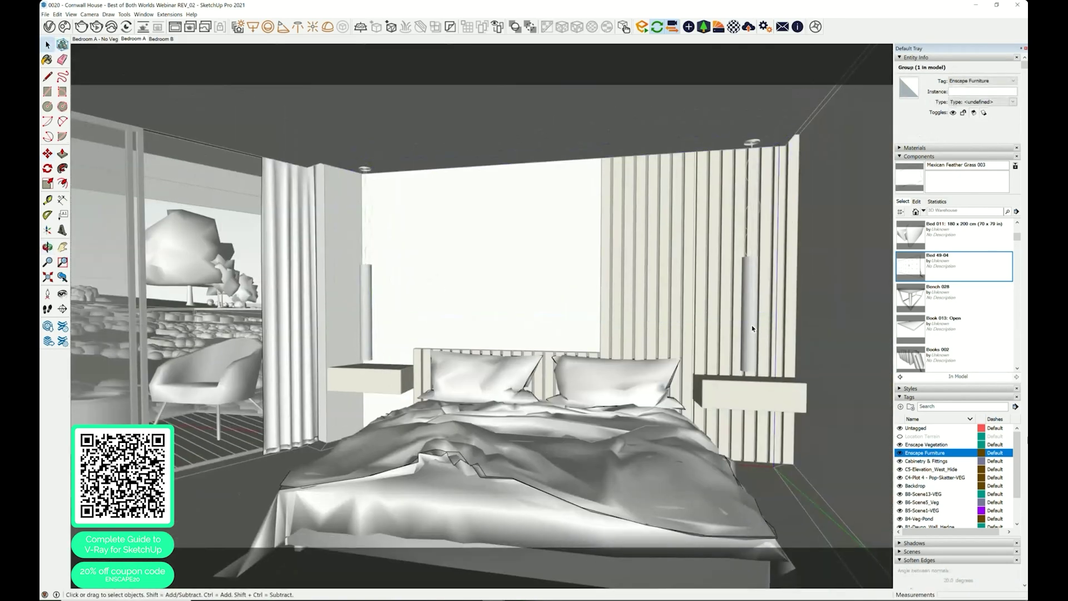
Step: Scale both Pendant 16-09 lights shorter from below so that they hang higher above the bedside shelves, and clear the selection
click(751, 329)
shift+click(369, 327)
key(s)
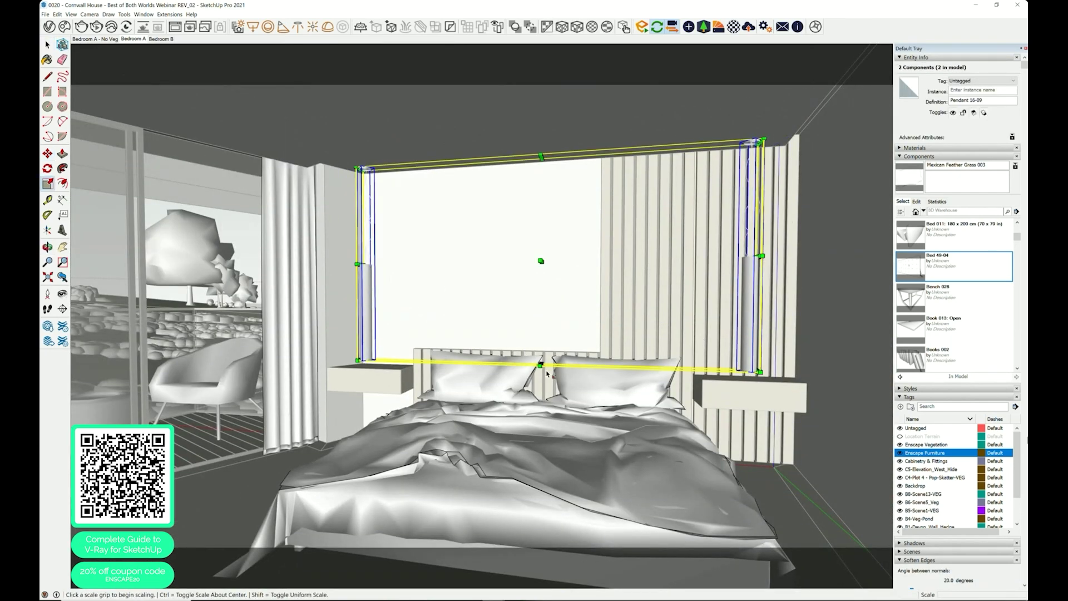
click(541, 365)
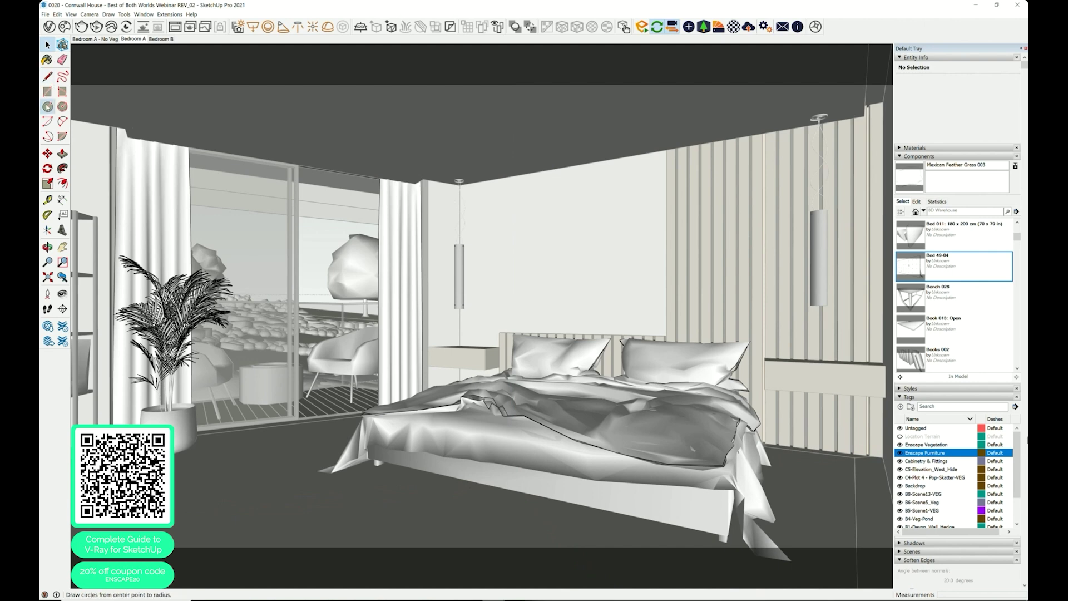
key(c)
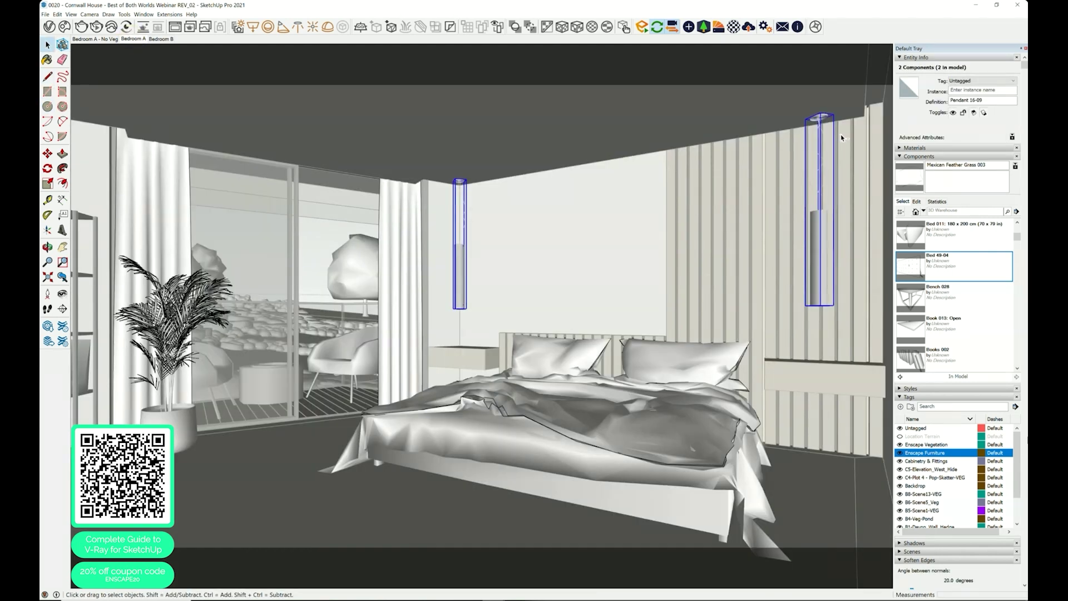
click(206, 481)
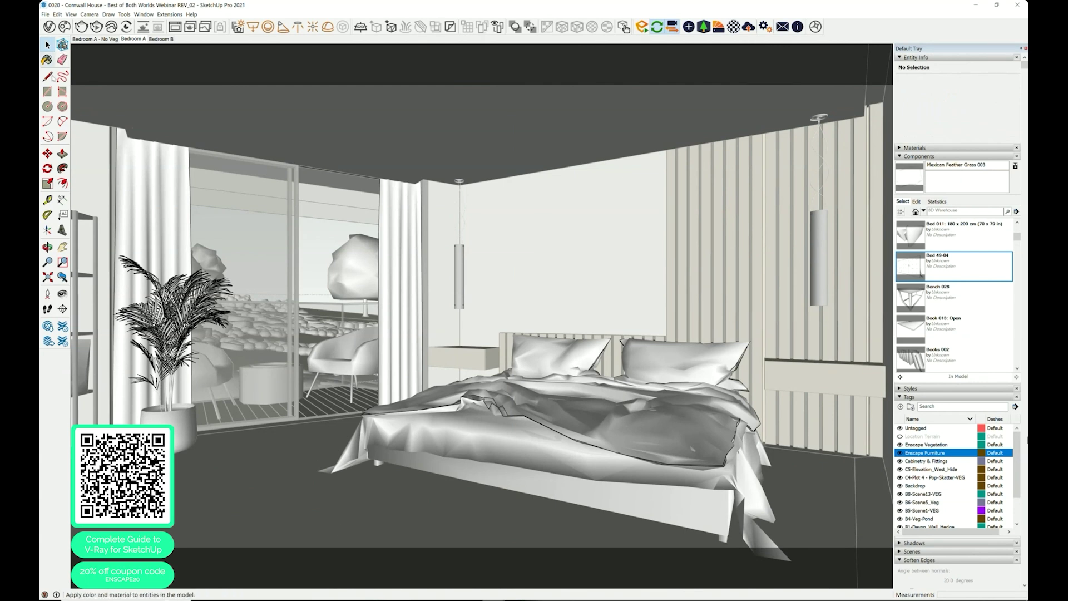
Step: Try to draw a circle of about 1050 mm radius on the floor at the foot of the bed
key(c)
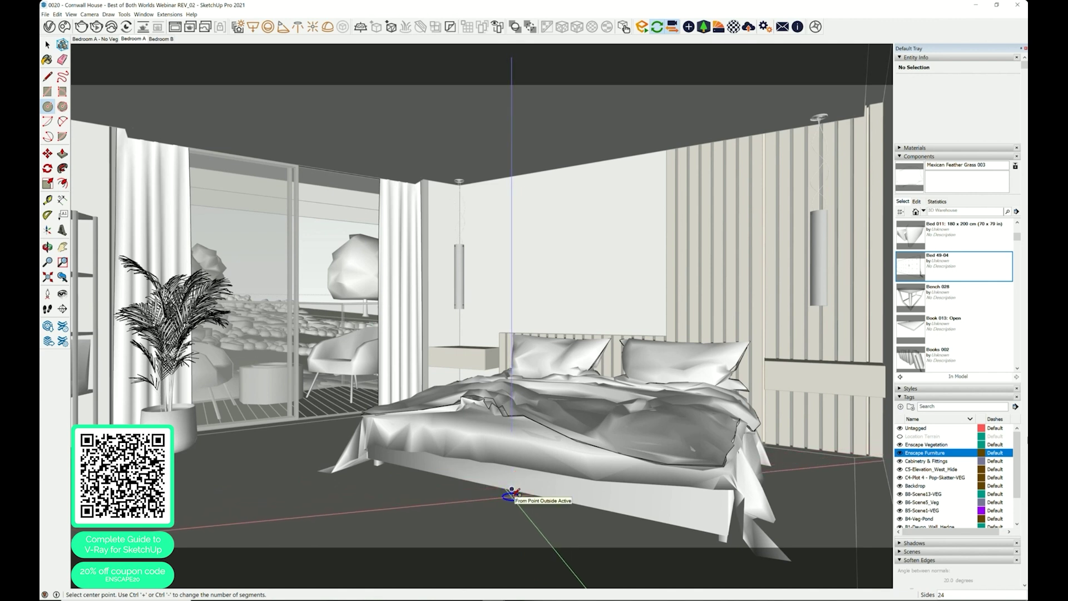
click(511, 498)
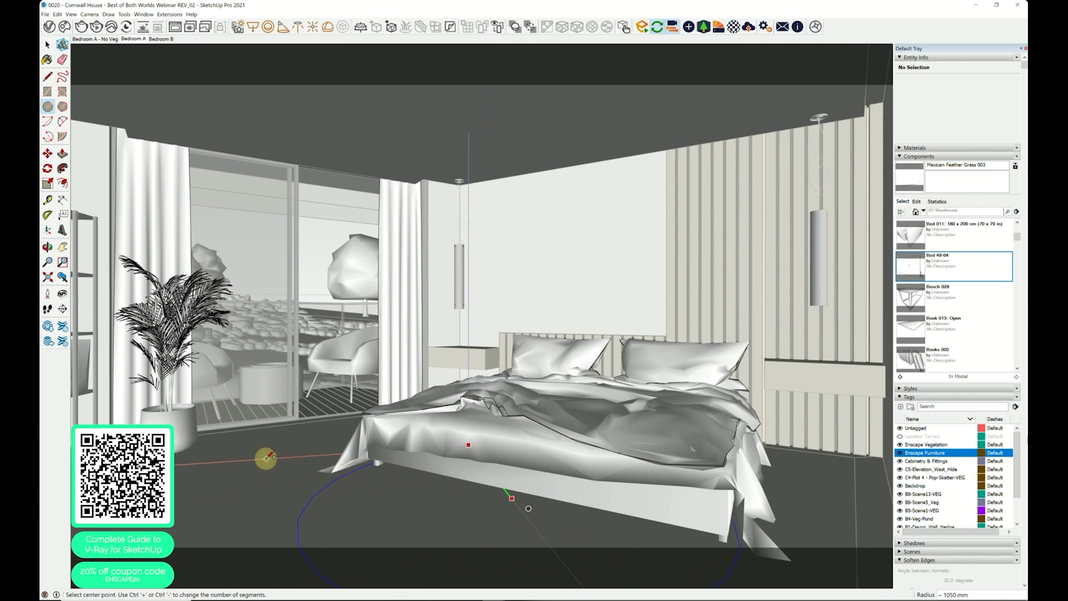
click(265, 460)
key(space)
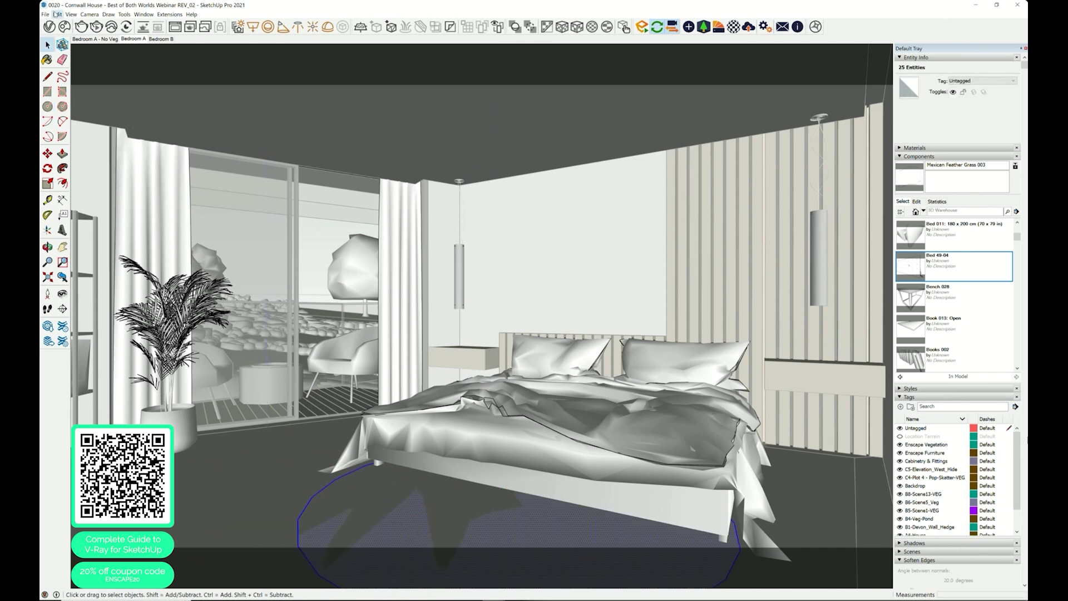
click(57, 14)
click(75, 24)
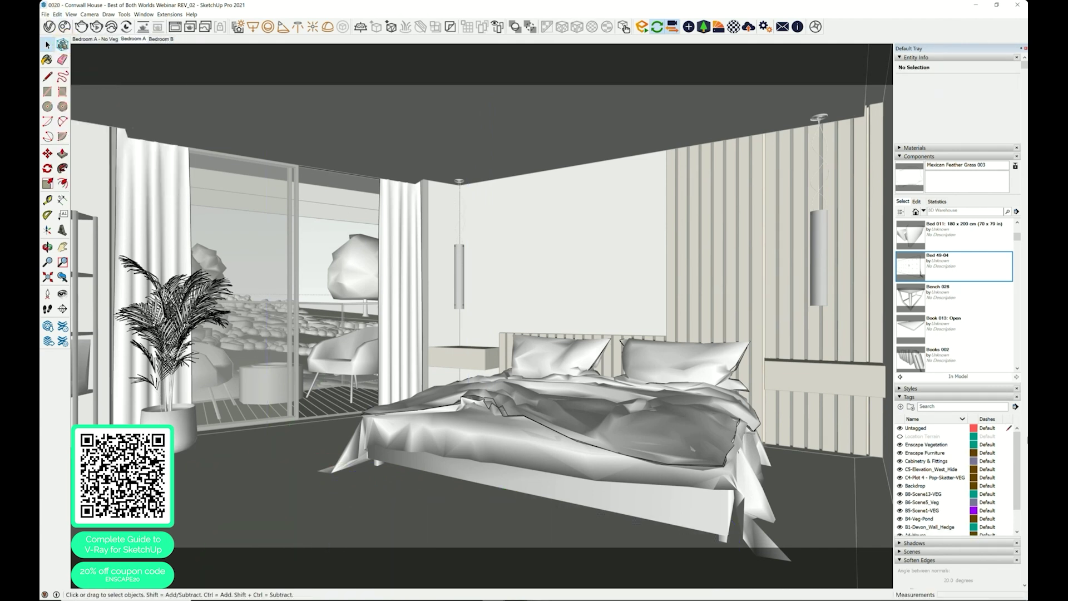
Step: Switch to the untitled SketchUp file, paste the circle in place and set its segments to 120
click(539, 576)
click(57, 14)
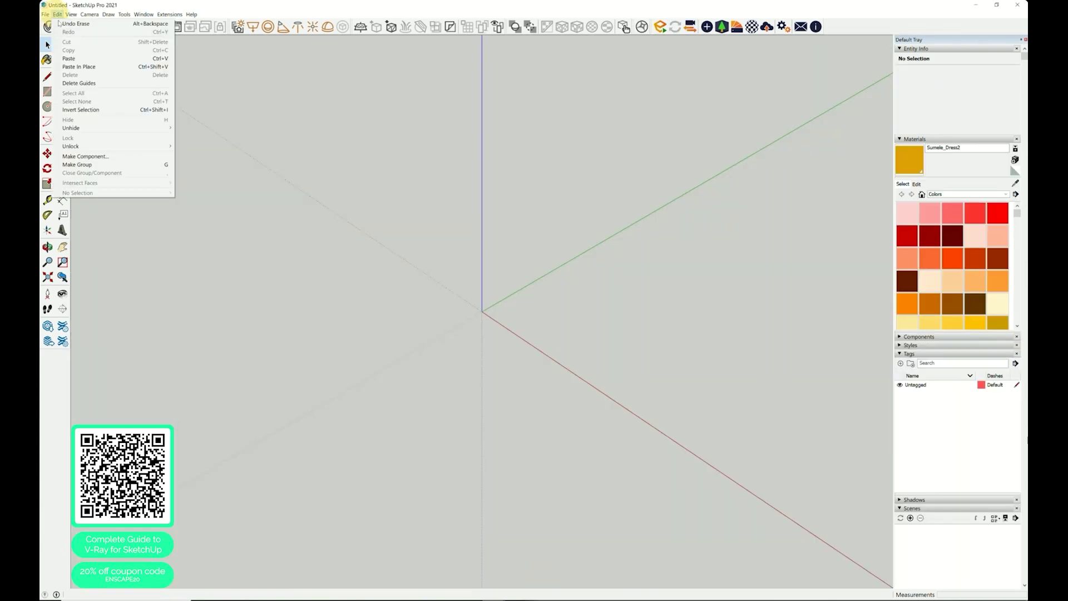
click(73, 67)
middle_drag(369, 353, 445, 273)
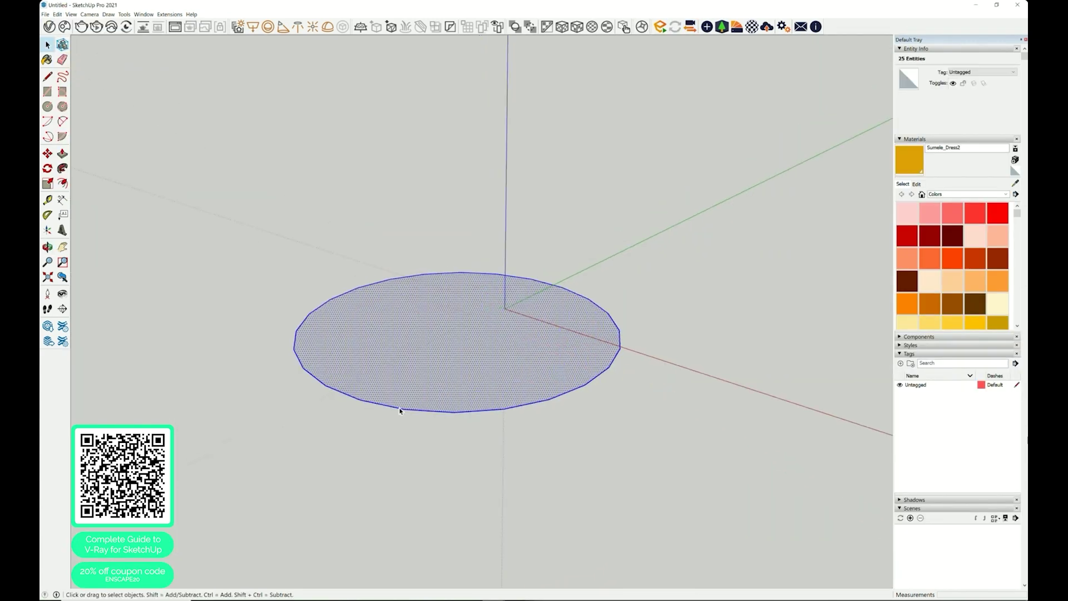
click(445, 273)
double_click(953, 93)
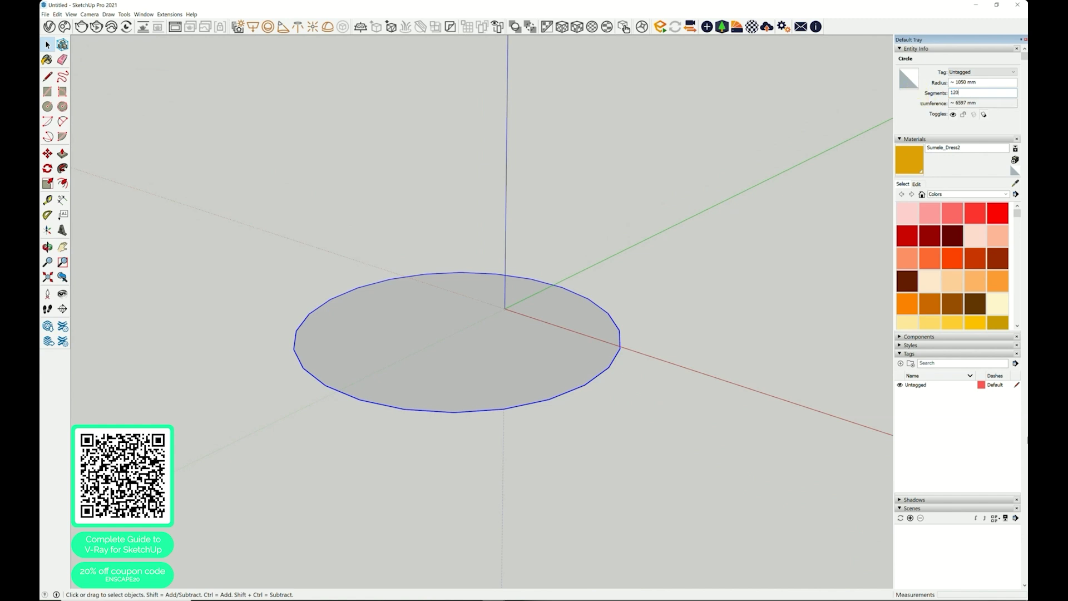
text(120)
key(Return)
click(562, 210)
Step: Group the circle's face and edge
double_click(465, 358)
right_click(421, 327)
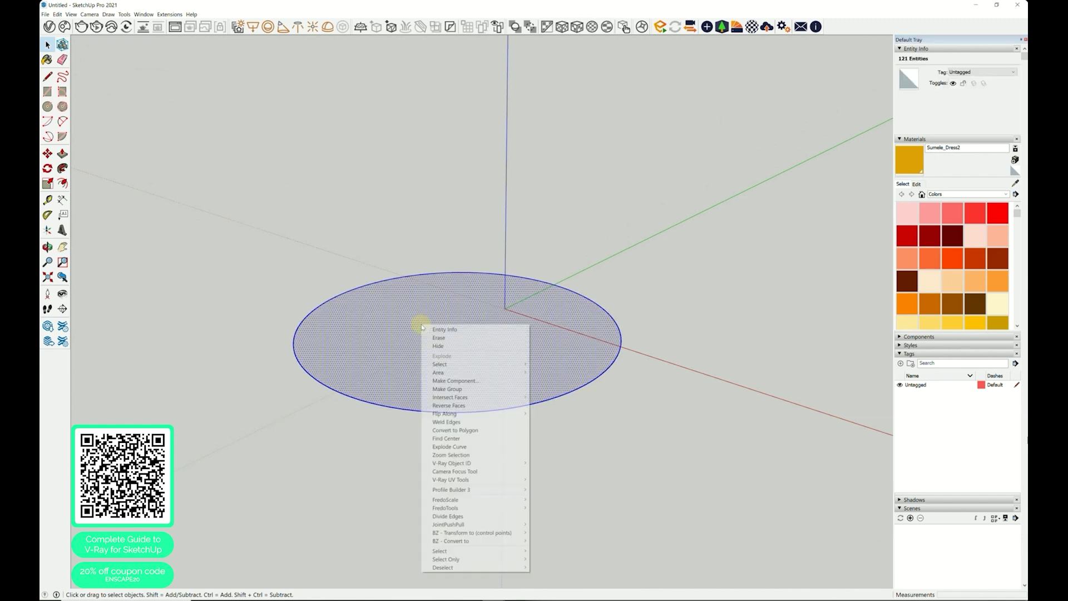
click(473, 389)
scroll(423, 328, up, 3)
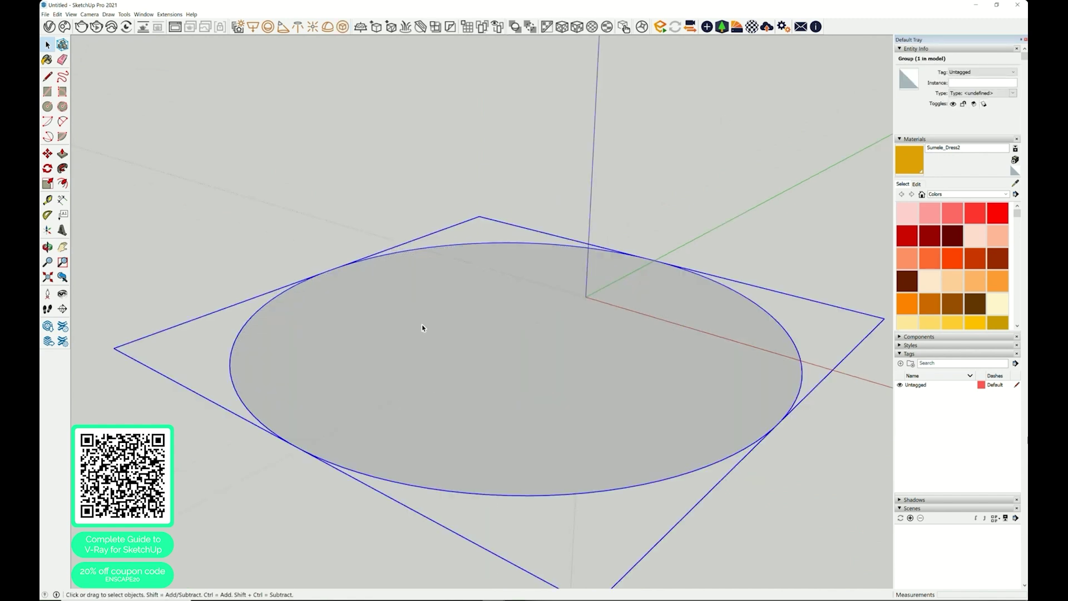
Step: Start a V-Ray interactive render of the circle and open the V-Ray Asset Editor beside it
click(81, 26)
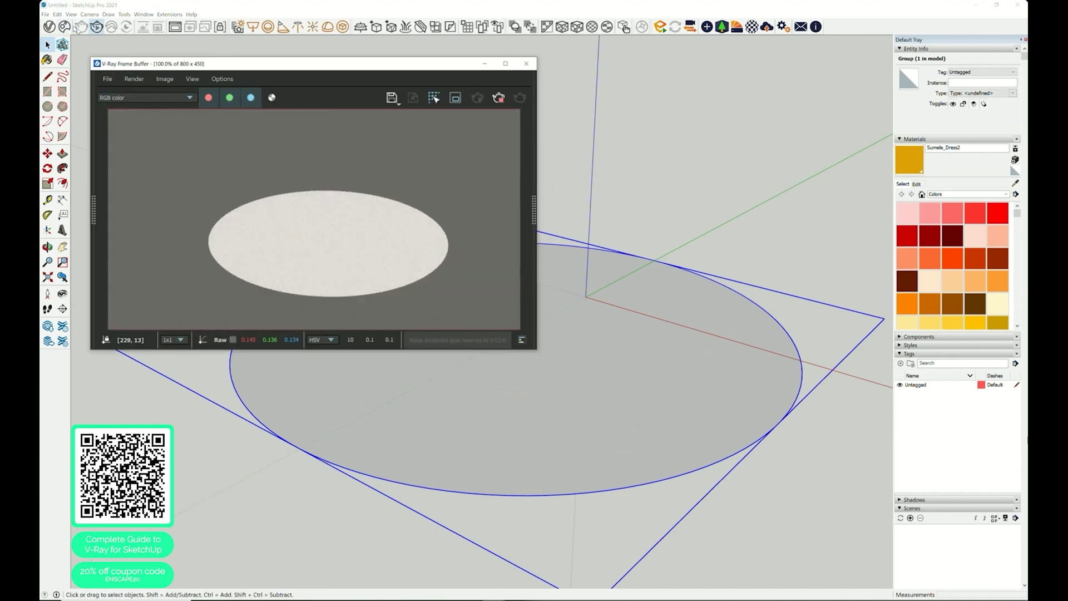
click(49, 27)
drag(757, 230, 760, 179)
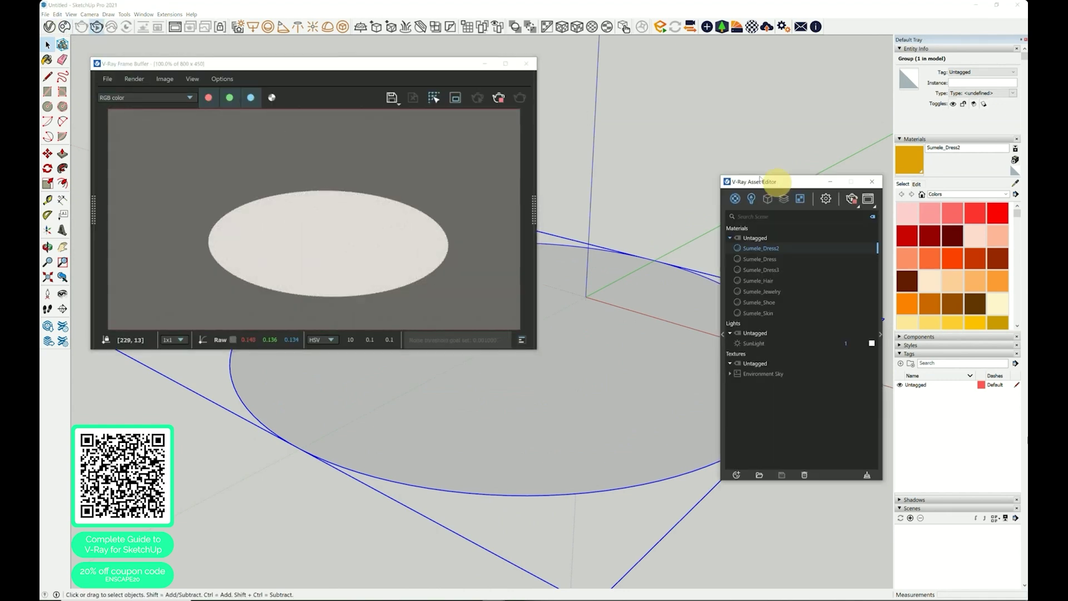
click(638, 207)
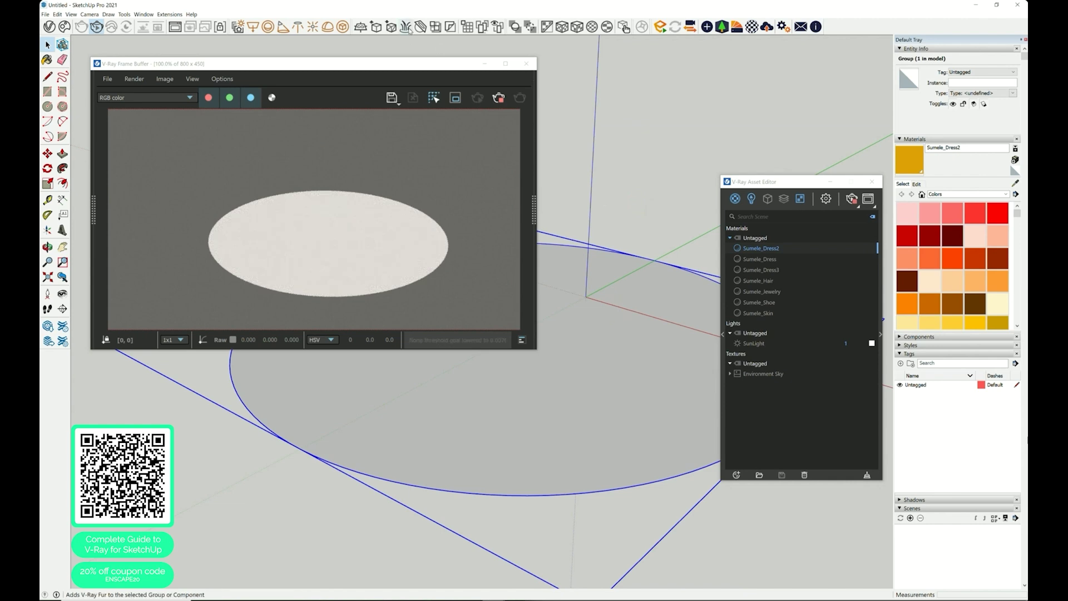
Step: Add V-Ray Fur to the circle group and show the fur's parameters in the Asset Editor
click(407, 26)
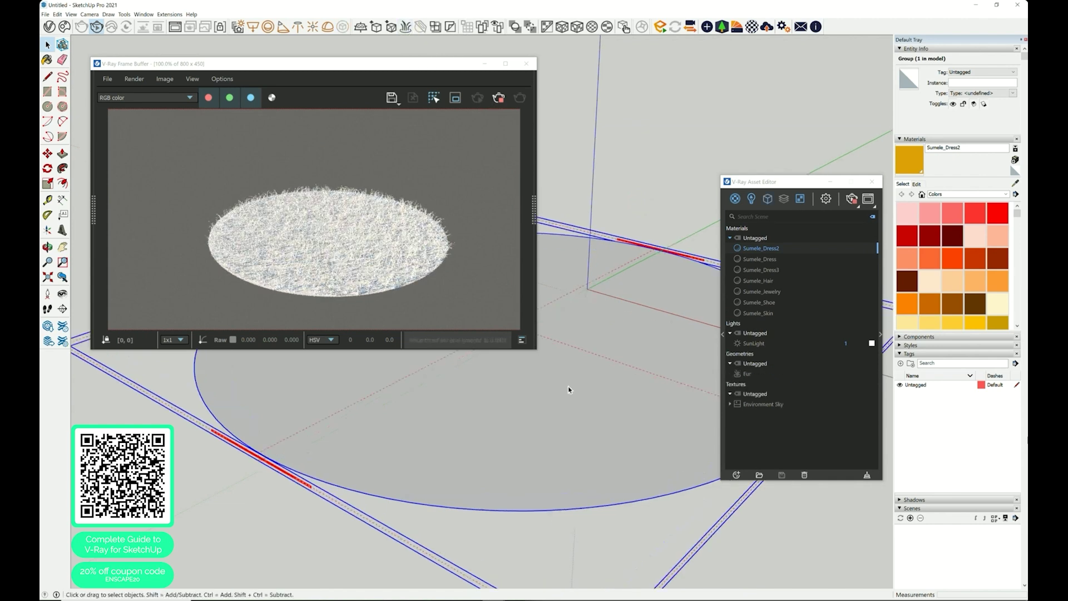
mouse_move(569, 390)
middle_down()
mouse_move(593, 289)
mouse_move(575, 325)
mouse_move(630, 288)
mouse_move(637, 256)
middle_up()
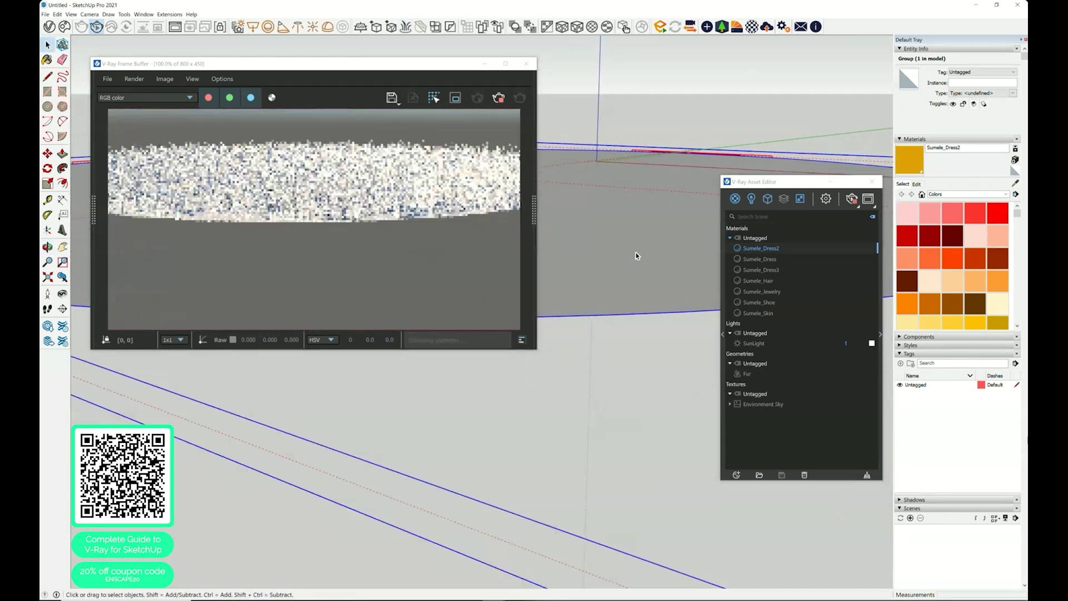
double_click(748, 373)
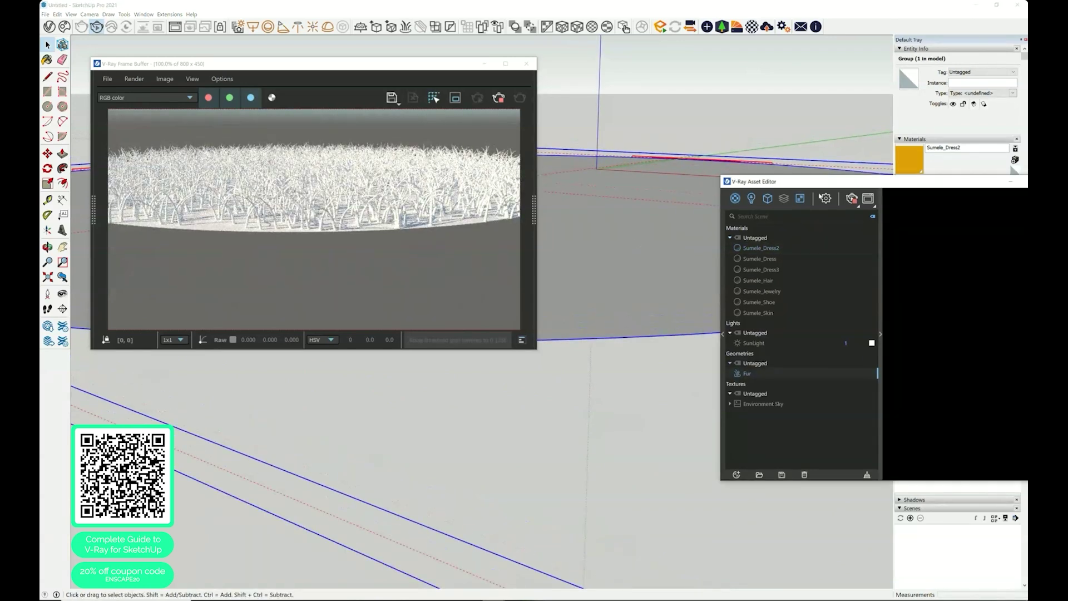
drag(845, 179, 630, 229)
Step: Set the fur's Count (Area) to 50
double_click(751, 397)
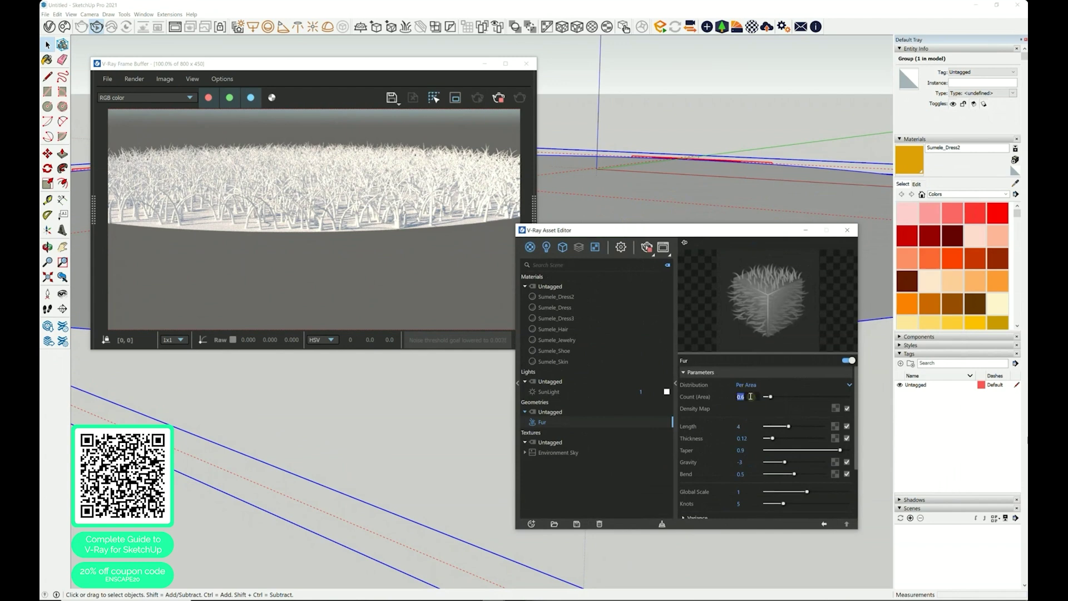
text(50)
key(Return)
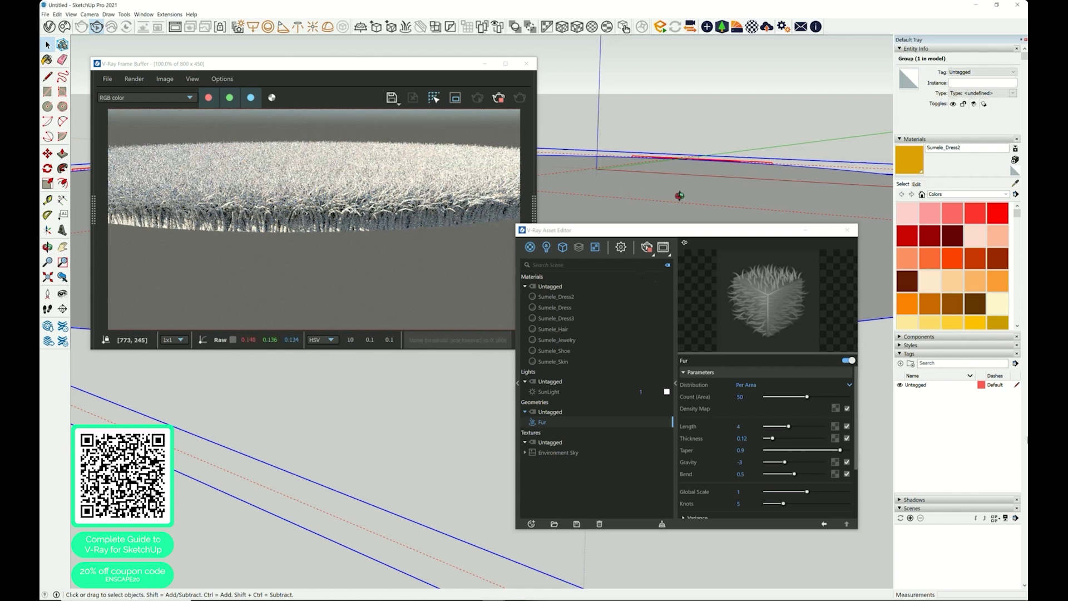
middle_drag(679, 195, 670, 210)
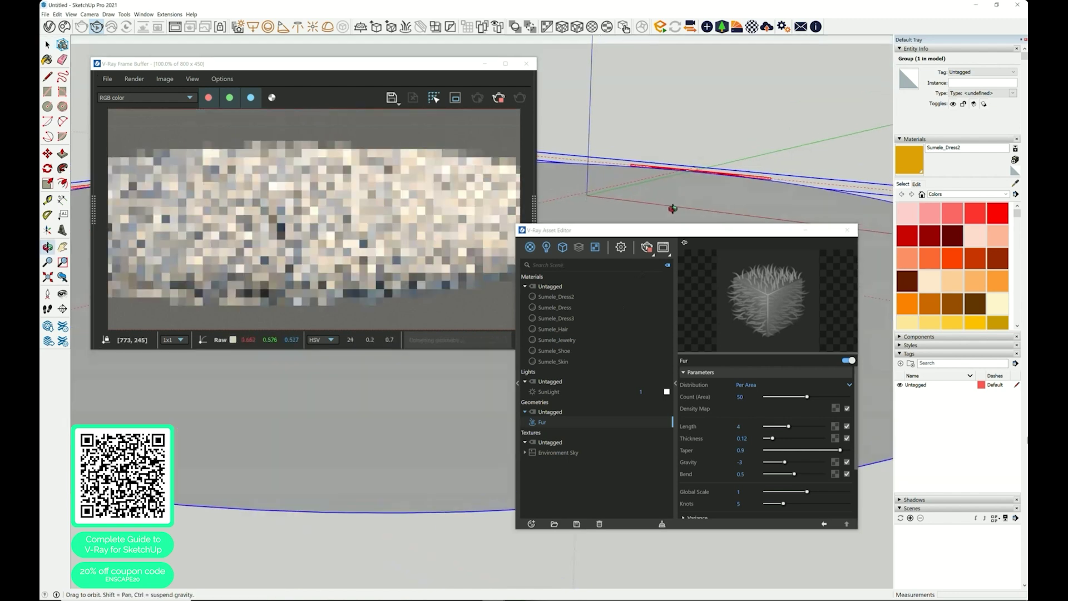
Step: Try fur lengths of 10 and 2 and compare them in the interactive render
double_click(742, 426)
text(10)
key(Return)
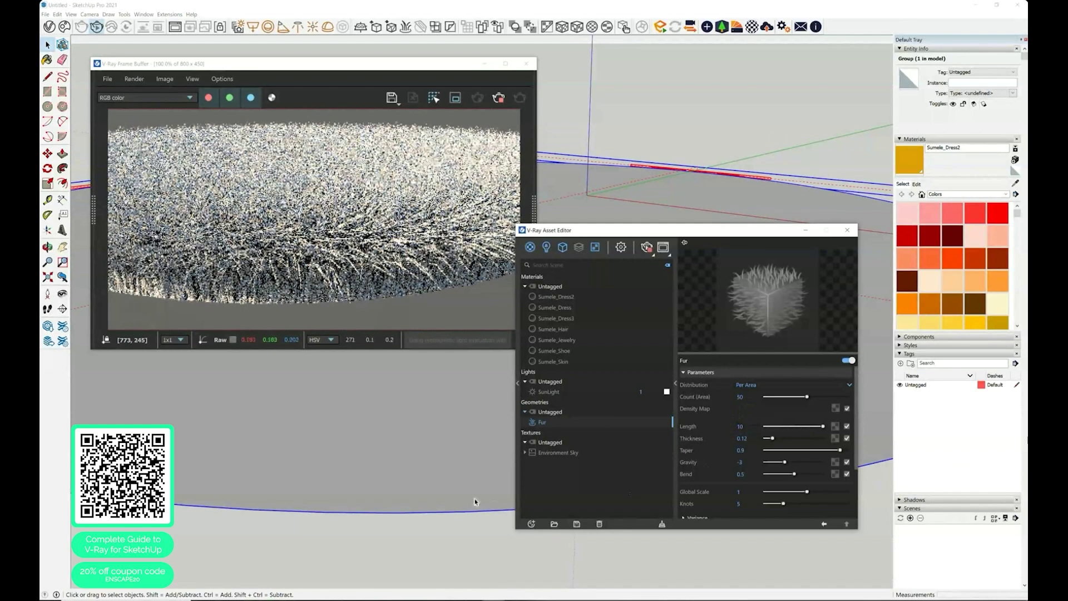
middle_drag(479, 493, 408, 472)
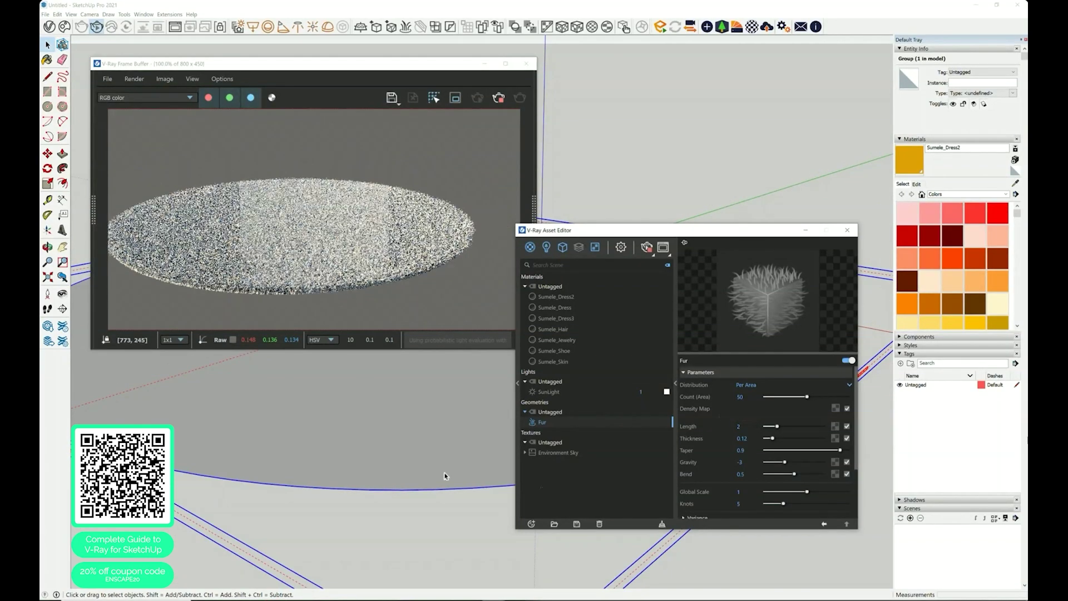
mouse_move(445, 476)
middle_down()
mouse_move(402, 448)
mouse_move(369, 482)
mouse_move(394, 496)
mouse_move(432, 484)
middle_up()
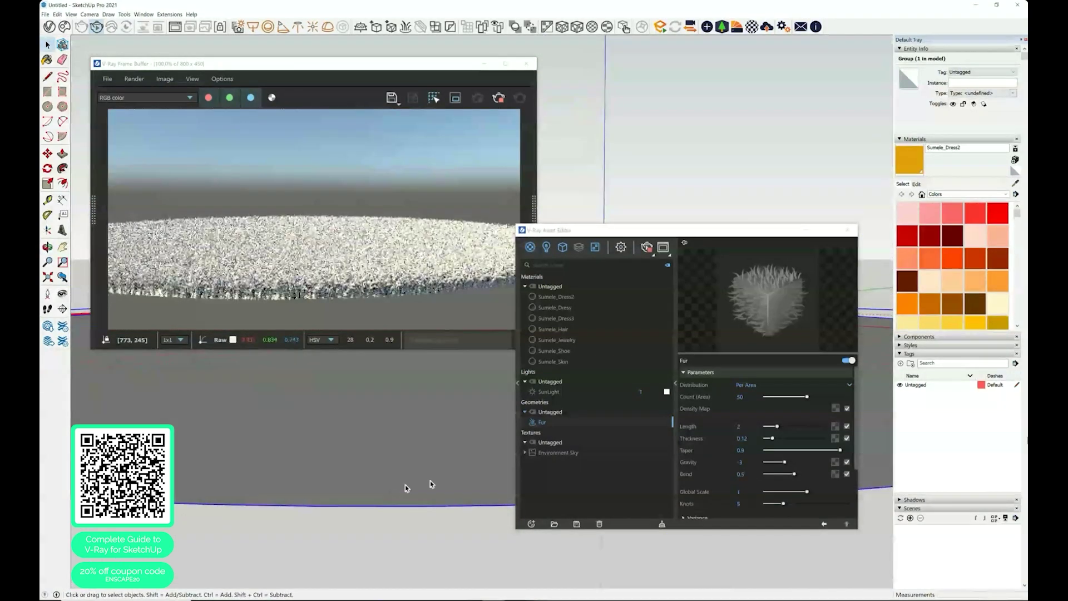
Step: Set the fur's Length to 1 and its Thickness to 0.05
double_click(744, 426)
text(1)
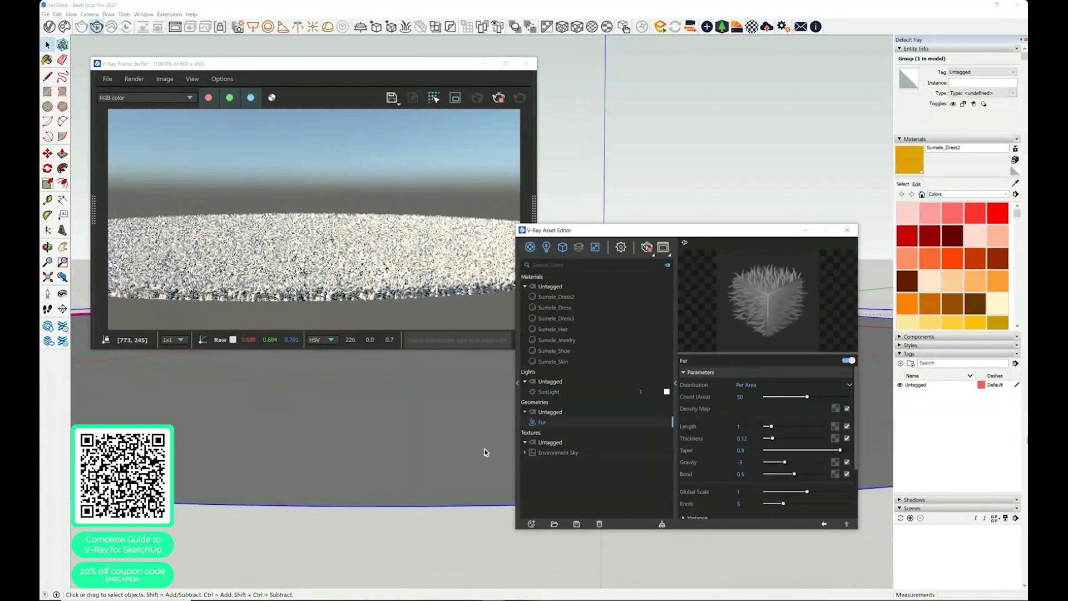
middle_drag(485, 452, 355, 457)
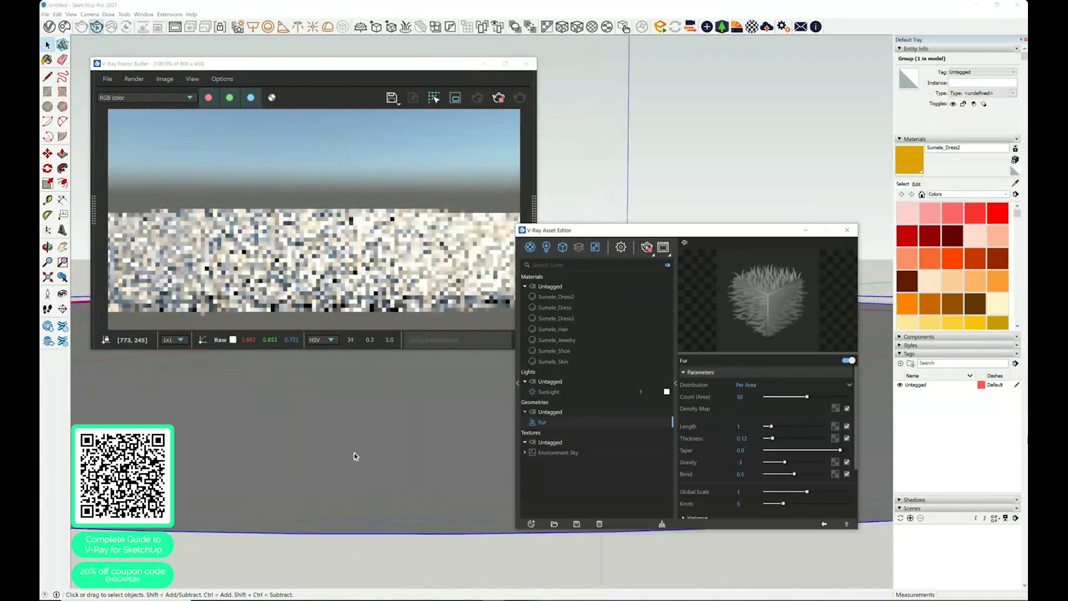
text(0.05)
click(744, 449)
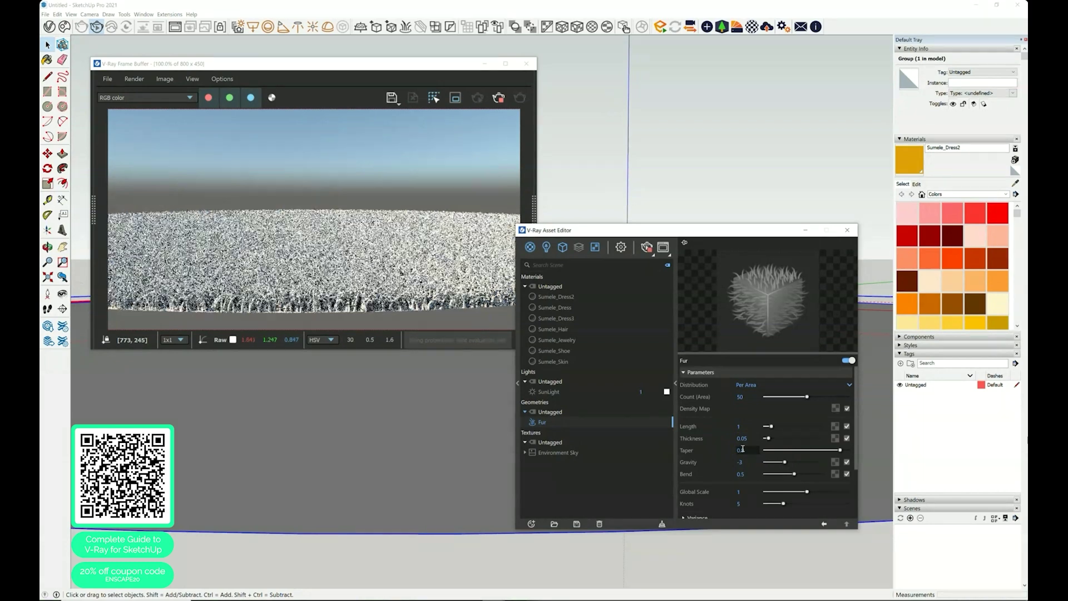
Step: Try a Bend value of 0.1 for the fur
mouse_move(366, 469)
middle_down()
mouse_move(306, 562)
mouse_move(315, 520)
mouse_move(372, 418)
middle_up()
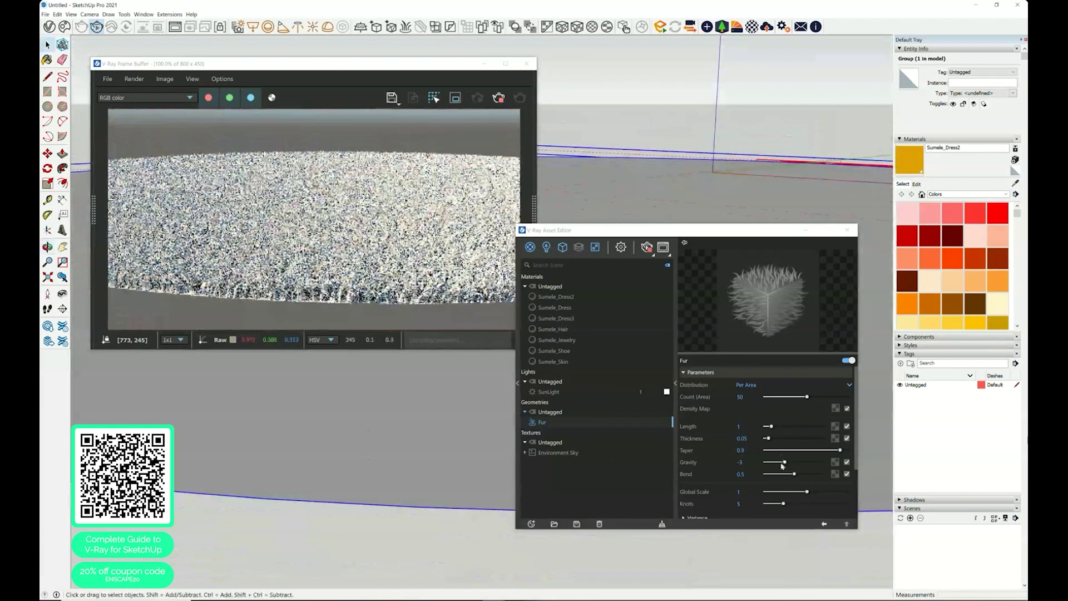
click(744, 478)
key(BackSpace)
text(1)
key(Return)
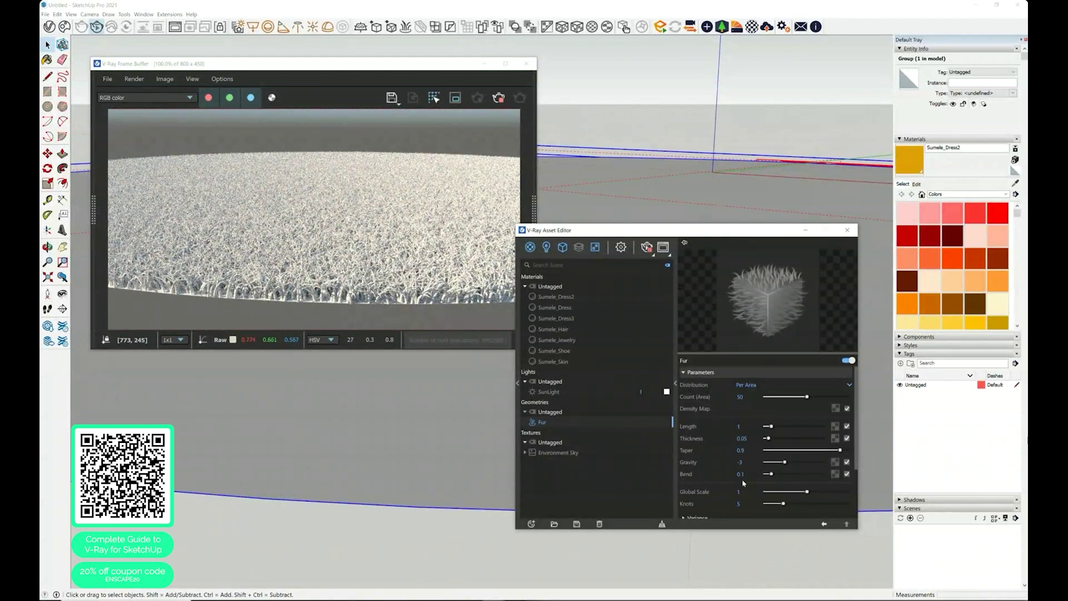
Step: Set the fur's Bend to 0.25
drag(642, 232, 680, 224)
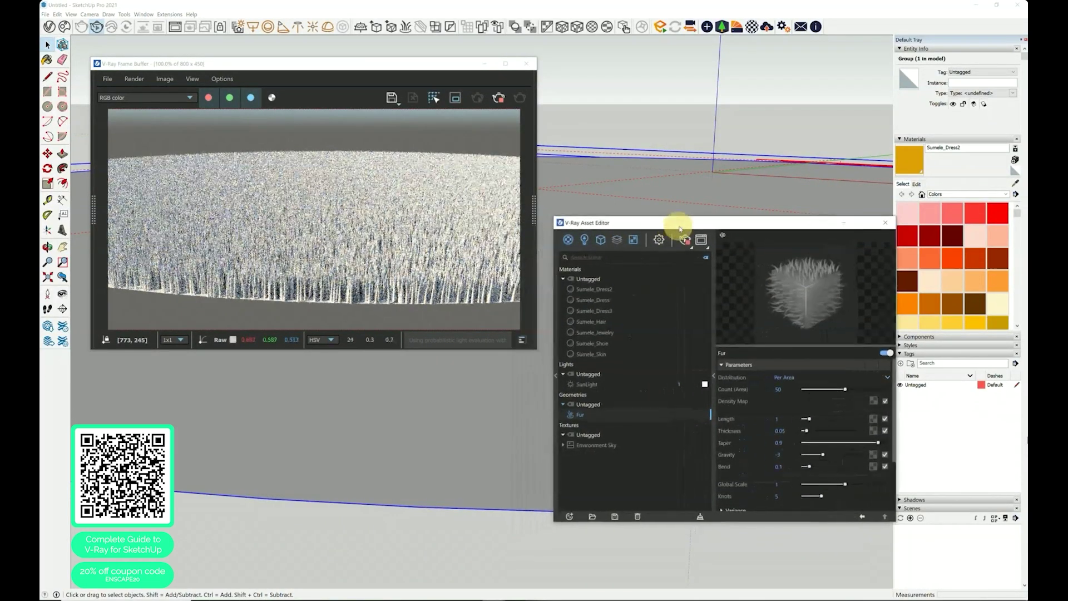
click(780, 466)
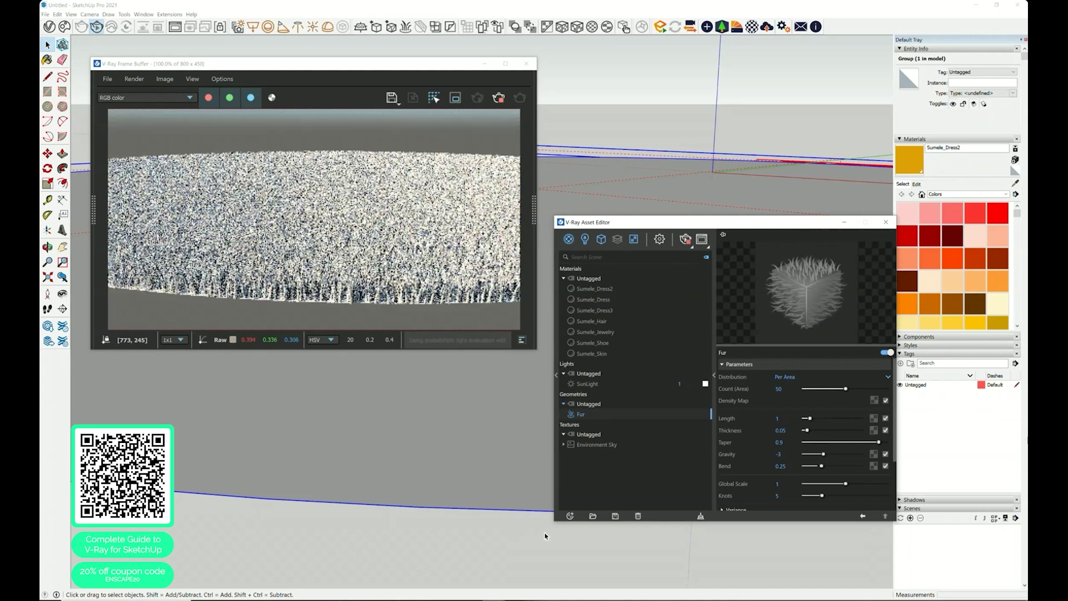
mouse_move(470, 432)
middle_down()
mouse_move(449, 486)
mouse_move(437, 468)
mouse_move(334, 493)
mouse_move(363, 495)
middle_up()
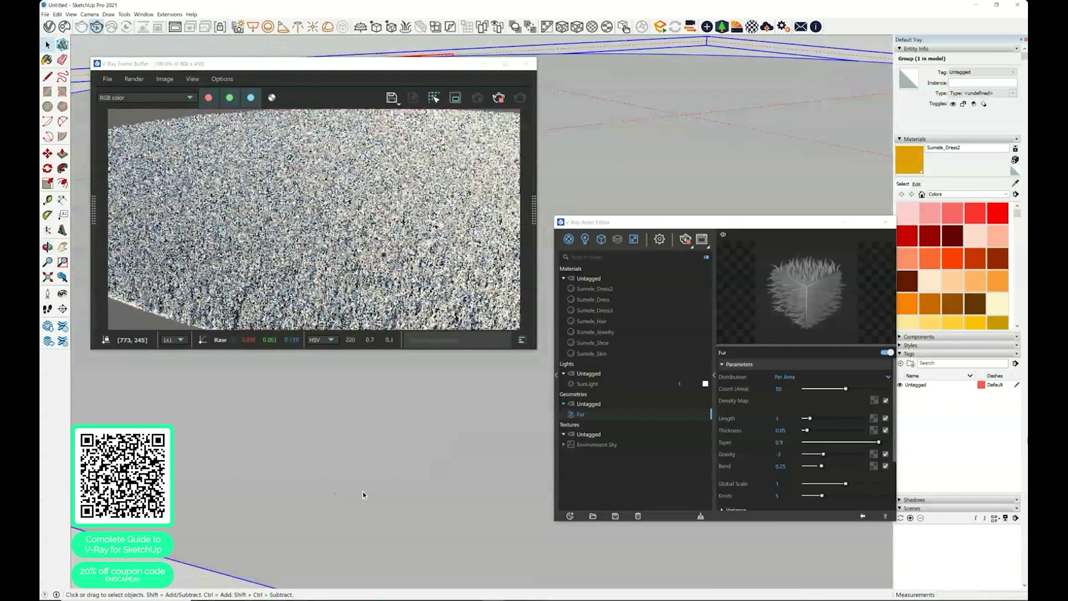
Step: Try Count (Area) values of 75 and 100 to fill the sparse patches in the fur
mouse_move(665, 182)
middle_down()
mouse_move(623, 234)
mouse_move(700, 174)
middle_up()
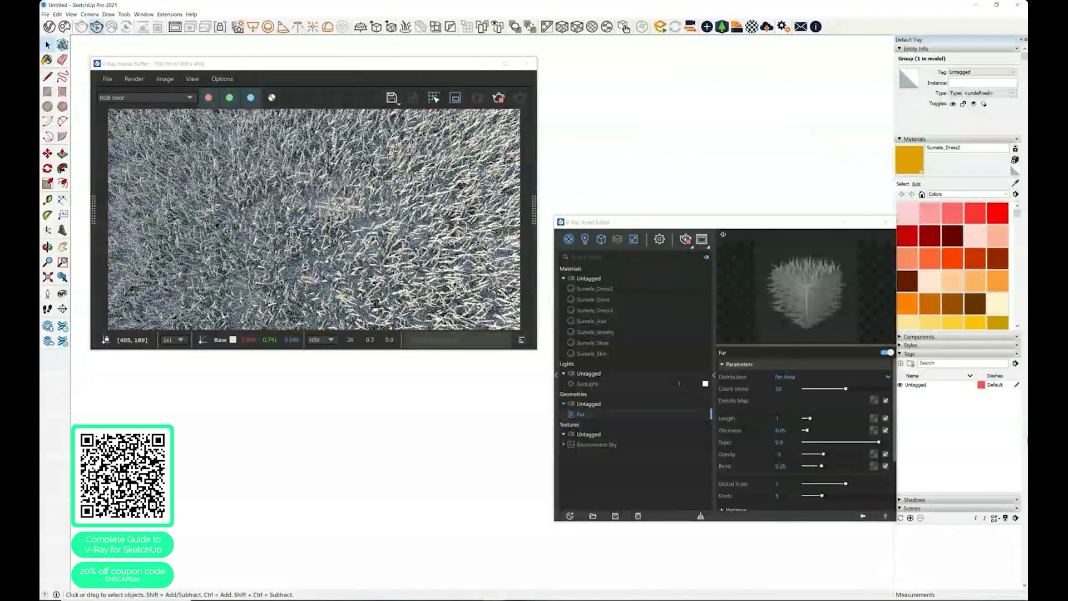
click(340, 208)
click(778, 389)
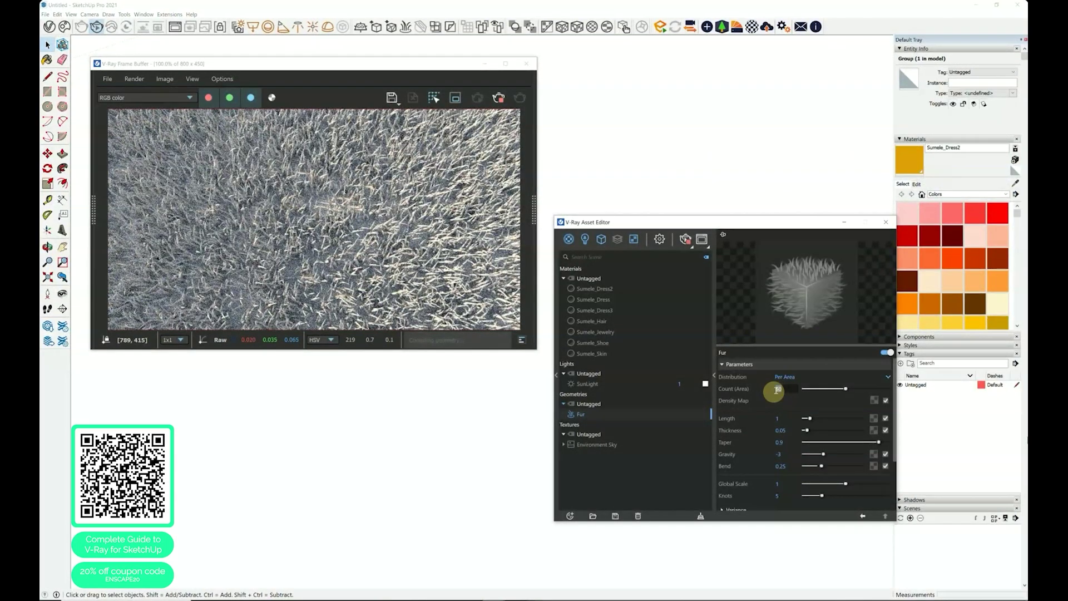
key(Return)
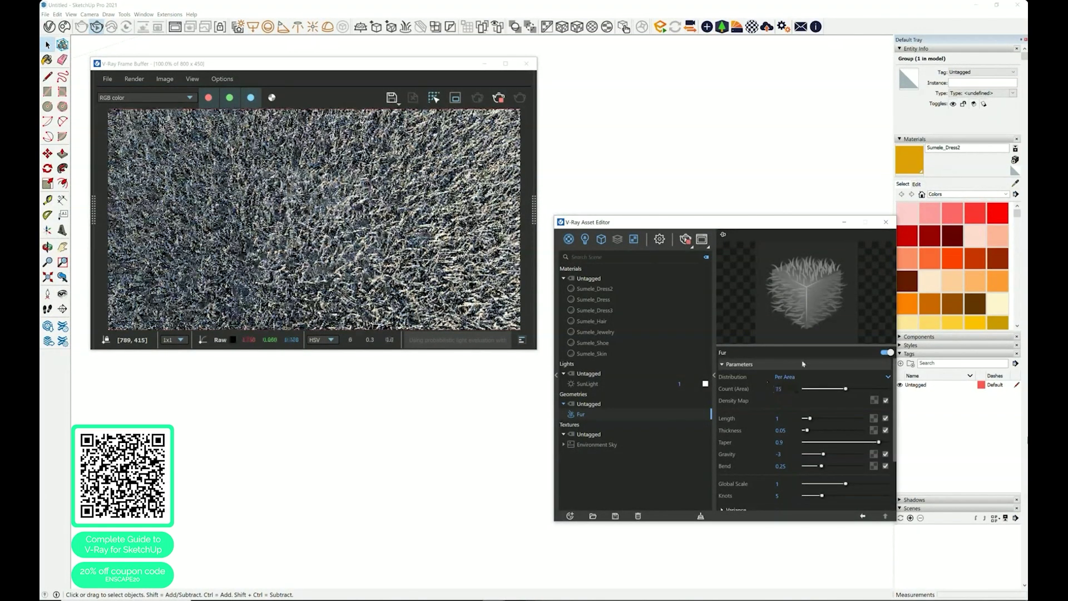
click(783, 388)
text(100)
key(Return)
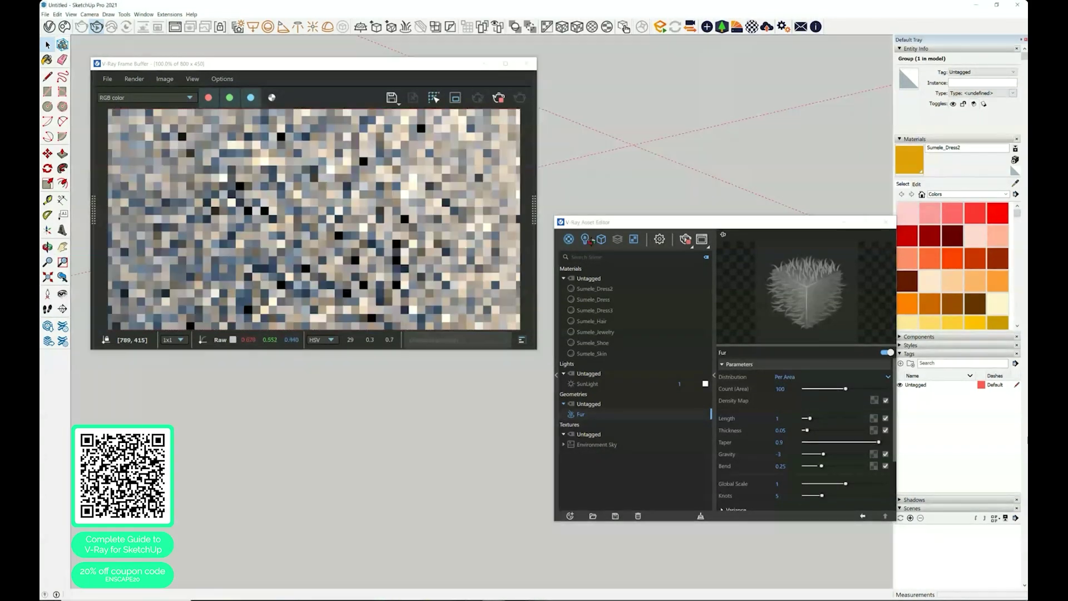
mouse_move(427, 489)
middle_down()
mouse_move(451, 486)
mouse_move(455, 417)
middle_up()
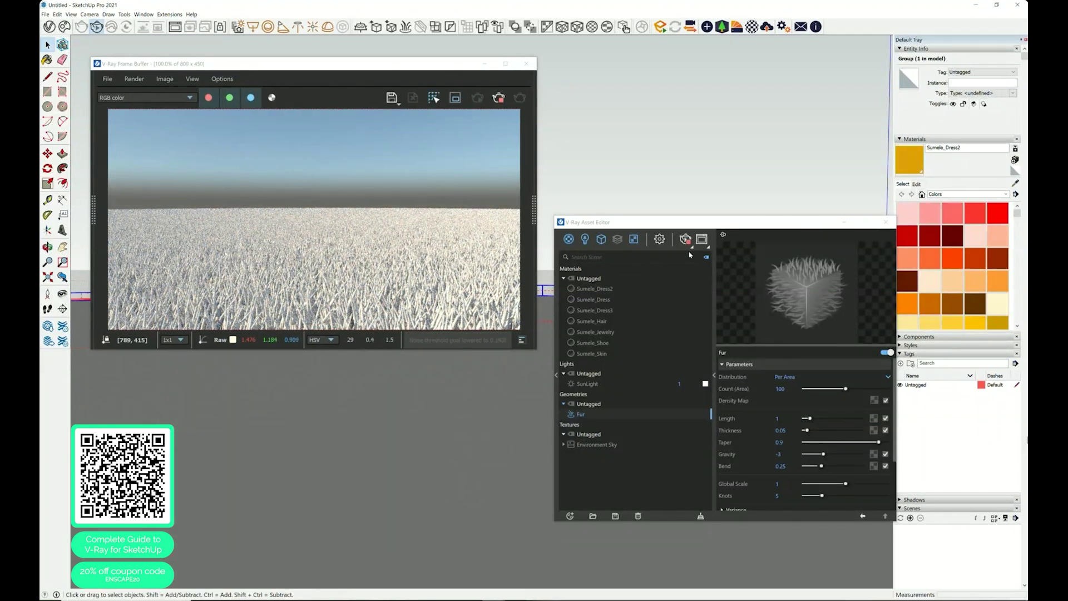
Step: Set the fur's Count (Area) to 250 for a denser rug pile
double_click(772, 392)
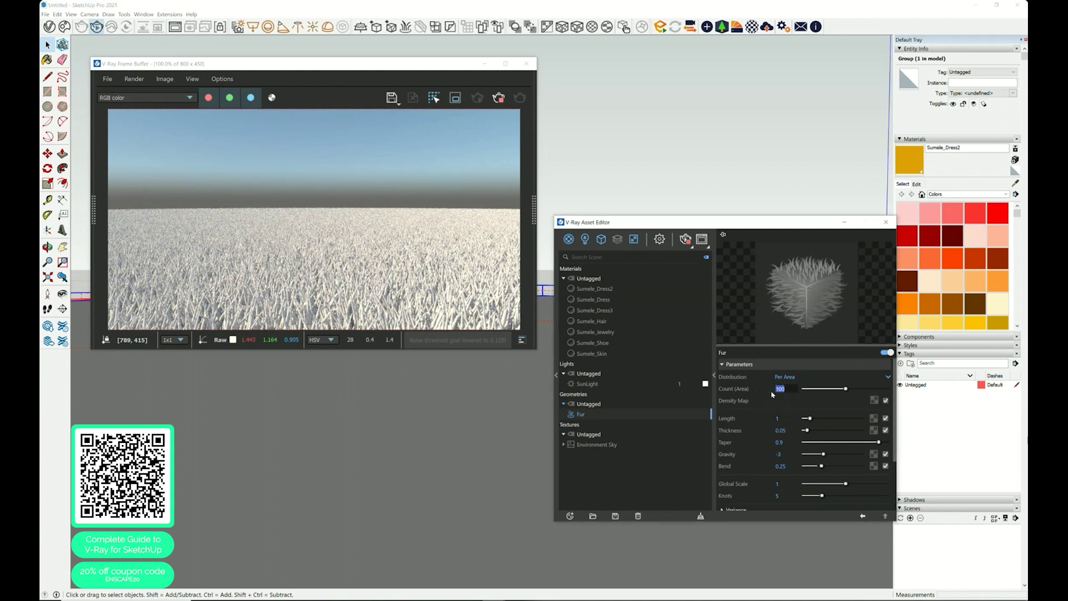
text(250)
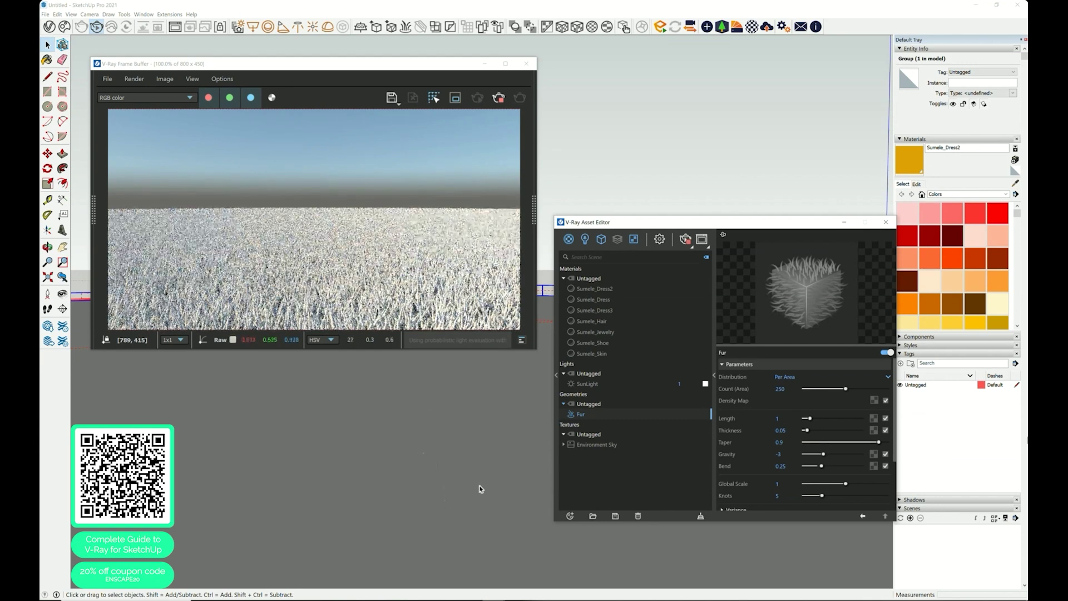
key(o)
drag(427, 552, 429, 536)
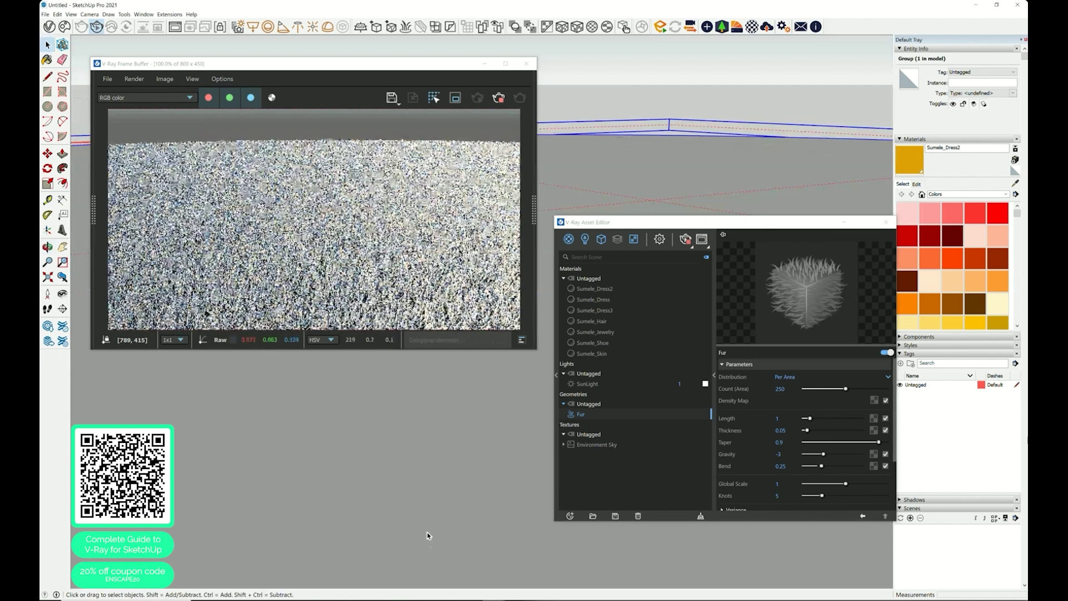
key(space)
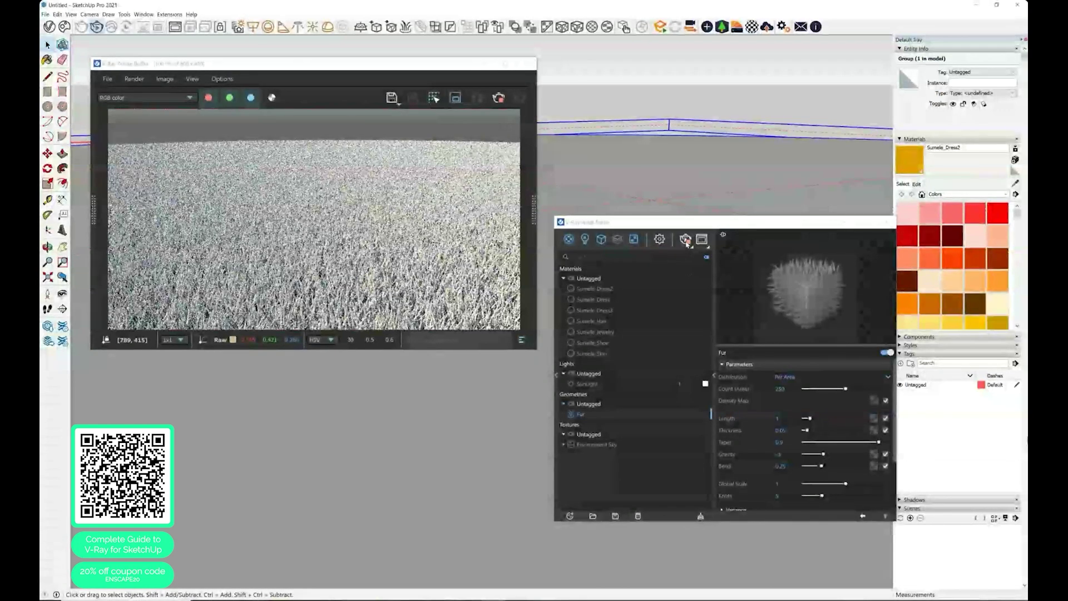
click(685, 243)
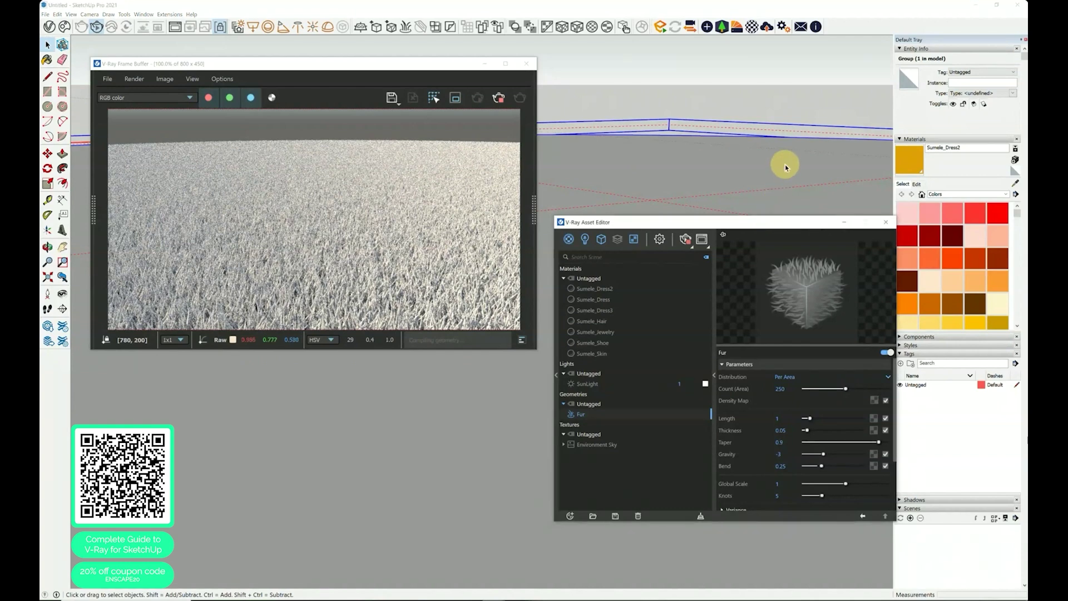
Step: Open the Chaos Cosmos library at the Fabric materials, widening its window to show more assets
click(615, 272)
click(64, 26)
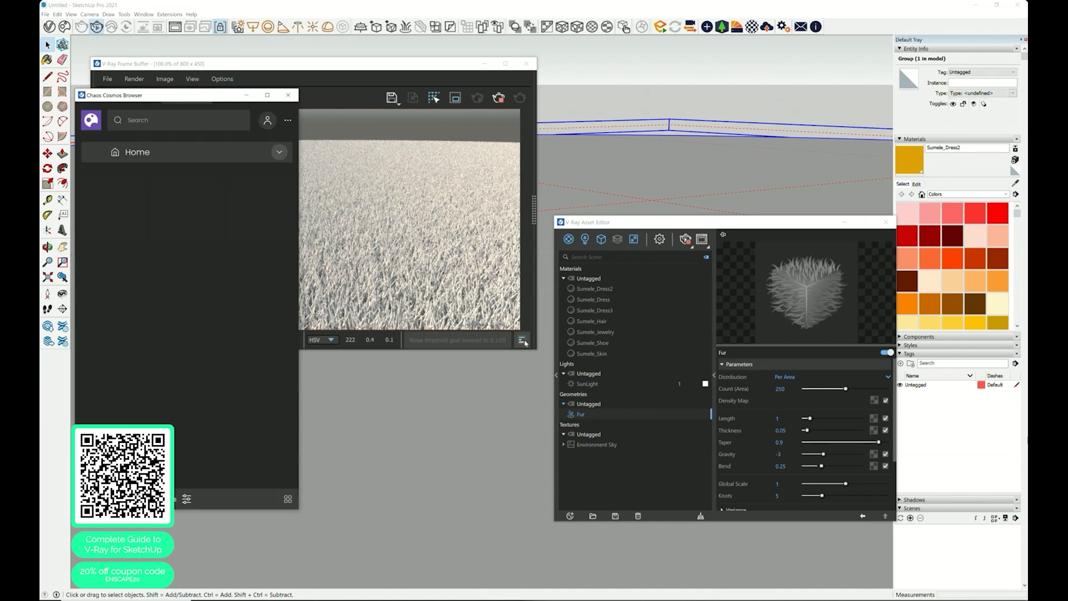
click(228, 312)
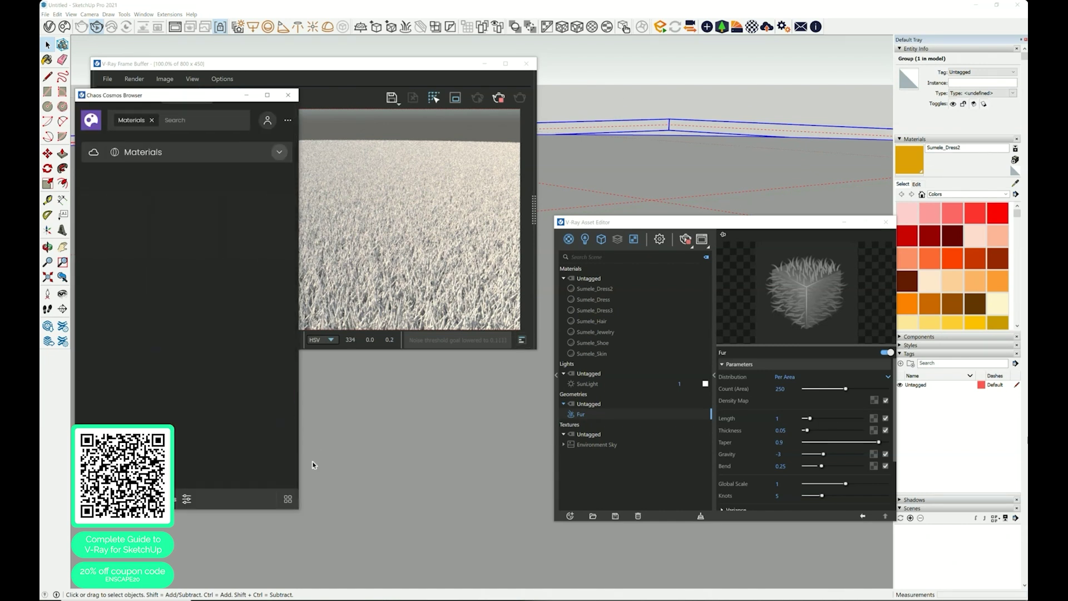
drag(299, 503, 489, 503)
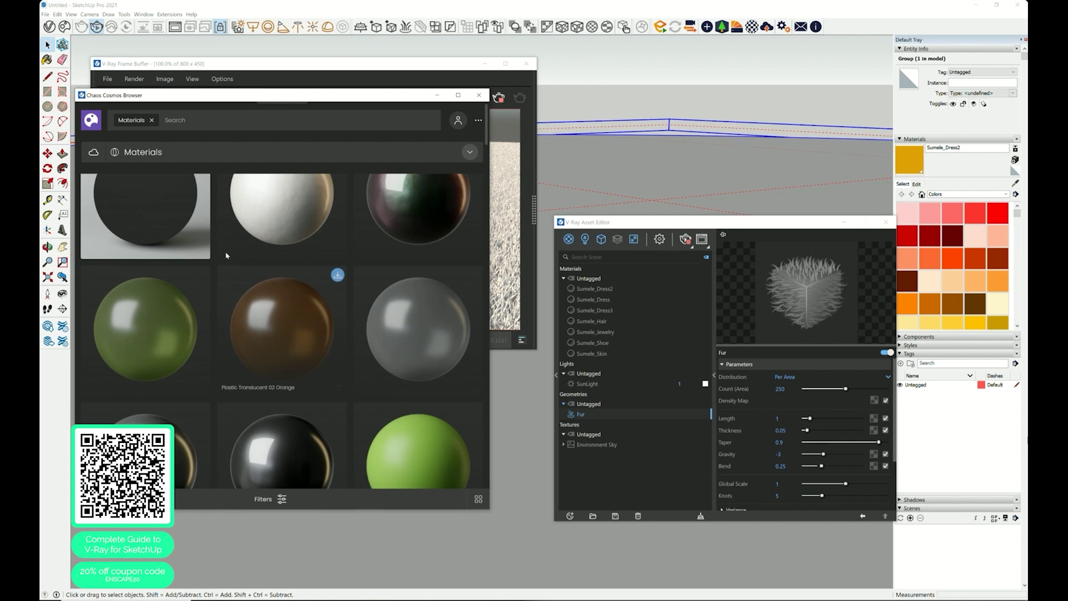
click(188, 432)
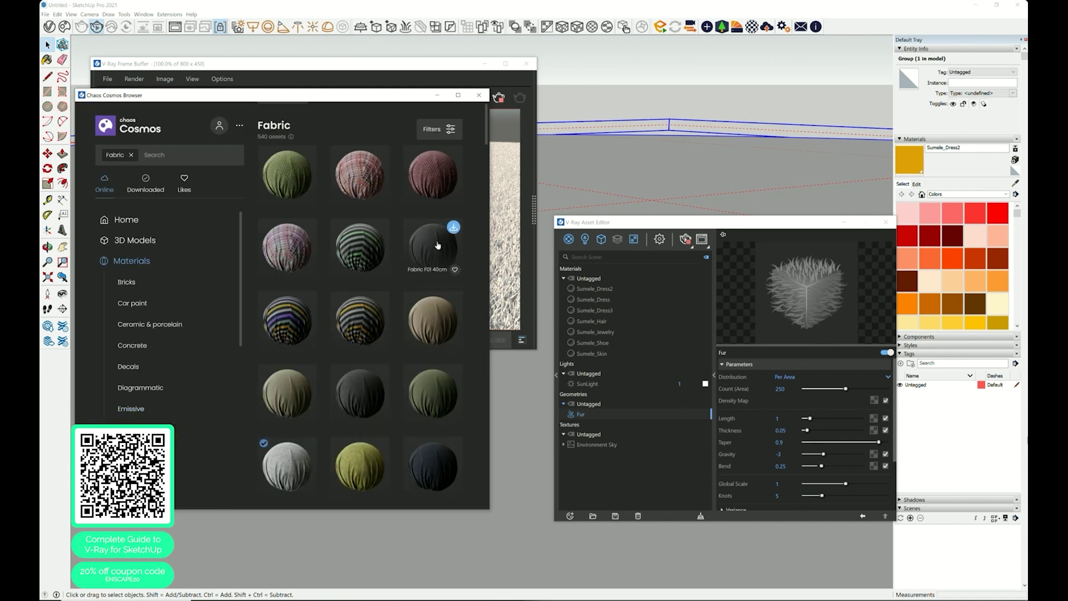
Step: Download the Fabric A03 Dark Gray 20cm material and import it into the rug file
mouse_move(357, 395)
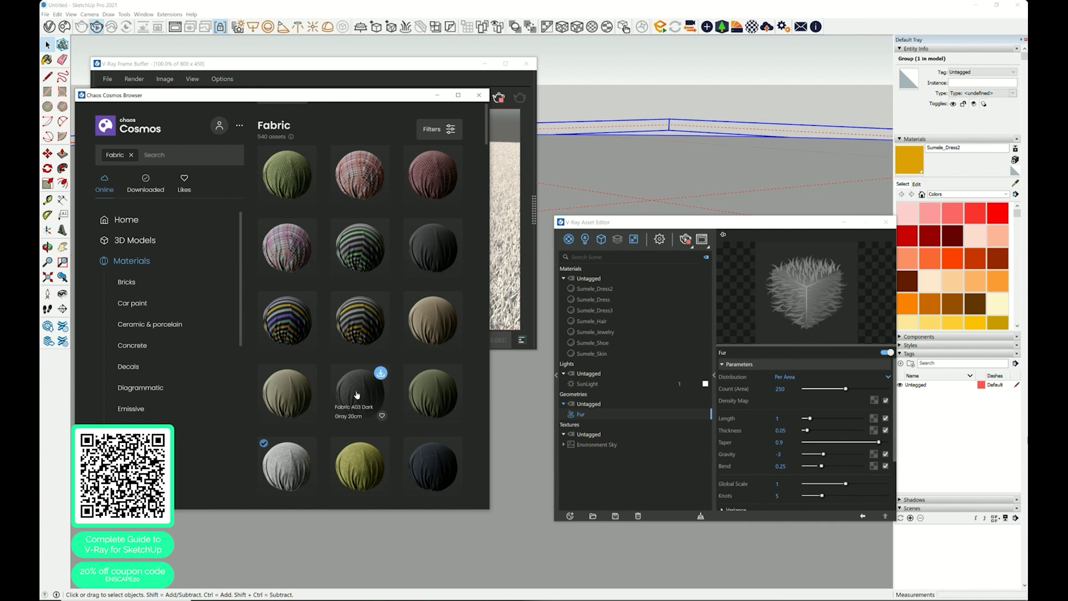
click(357, 395)
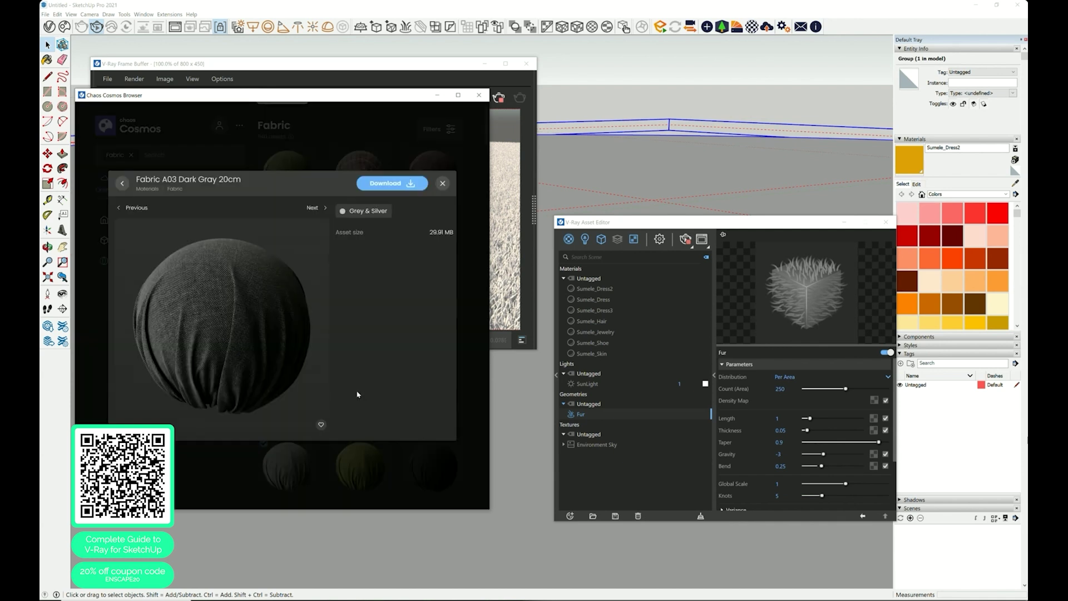
click(400, 185)
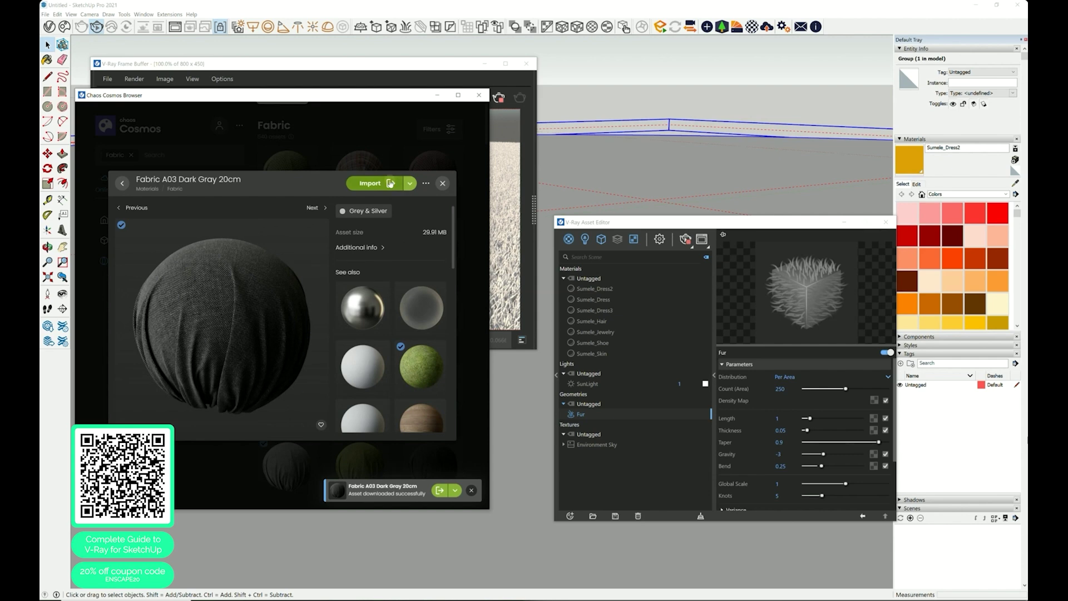
click(390, 184)
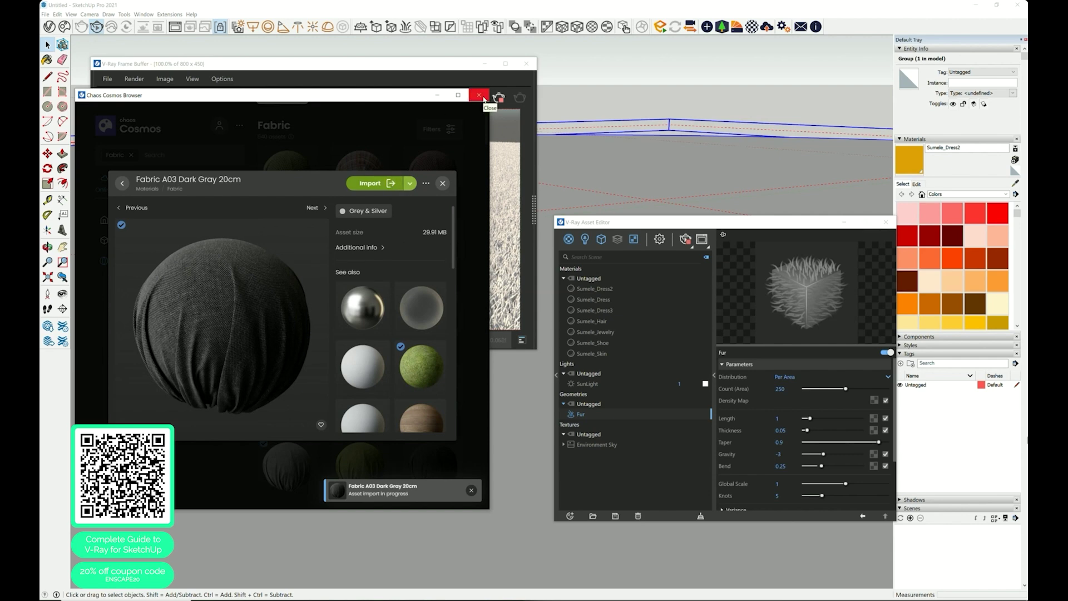
click(480, 96)
Step: Apply the Fabric A03 Dark Gray 20cm material to the selected rug group
click(631, 367)
right_click(631, 368)
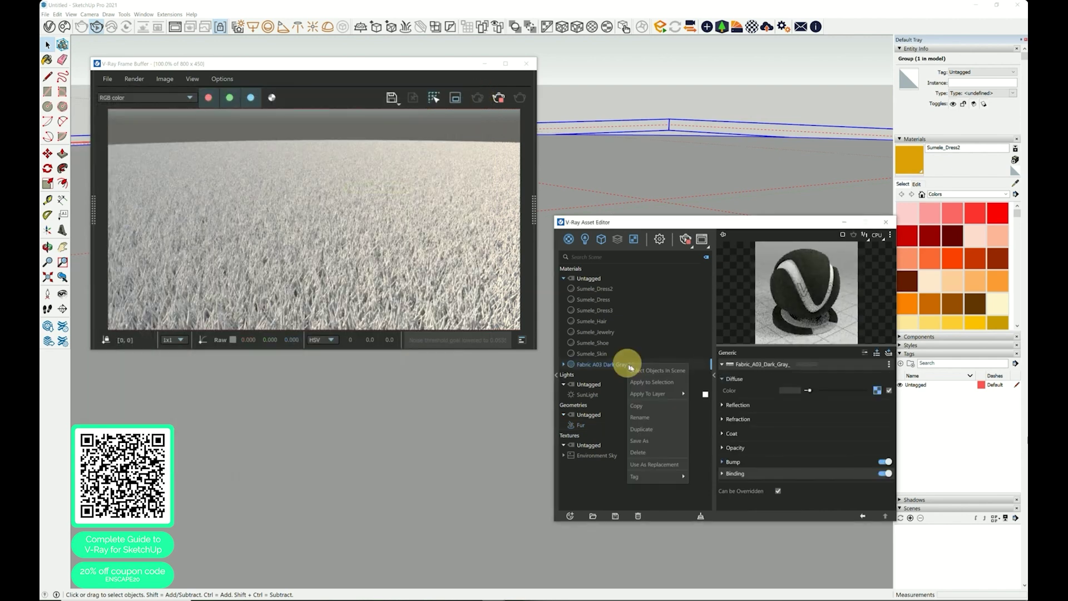
click(651, 383)
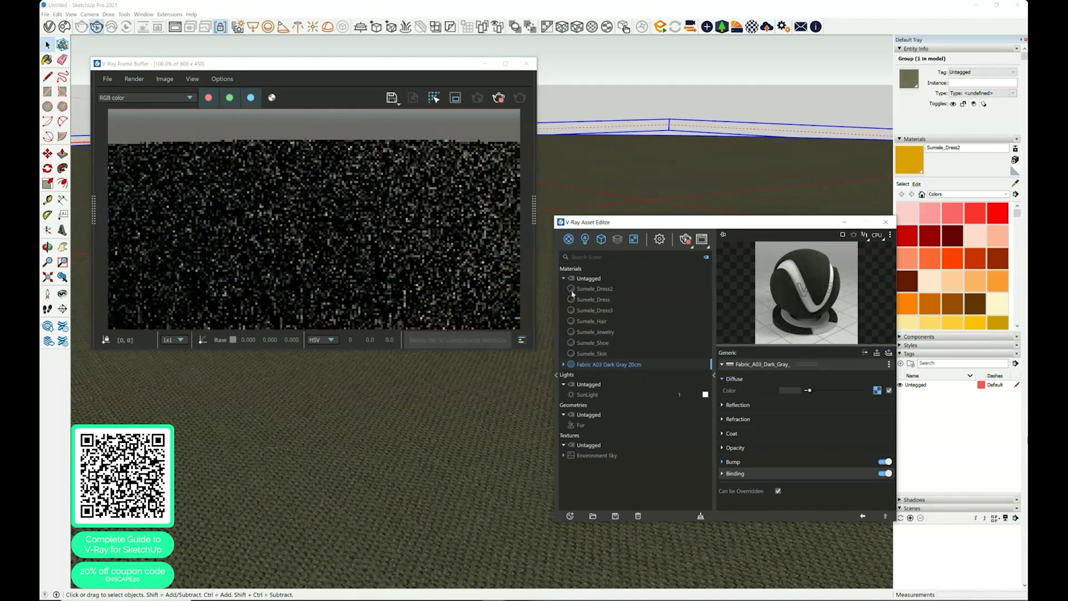
Step: Set the Brightness to 0 in the Color Correction of the fabric material's diffuse color
click(495, 379)
scroll(374, 211, up, 3)
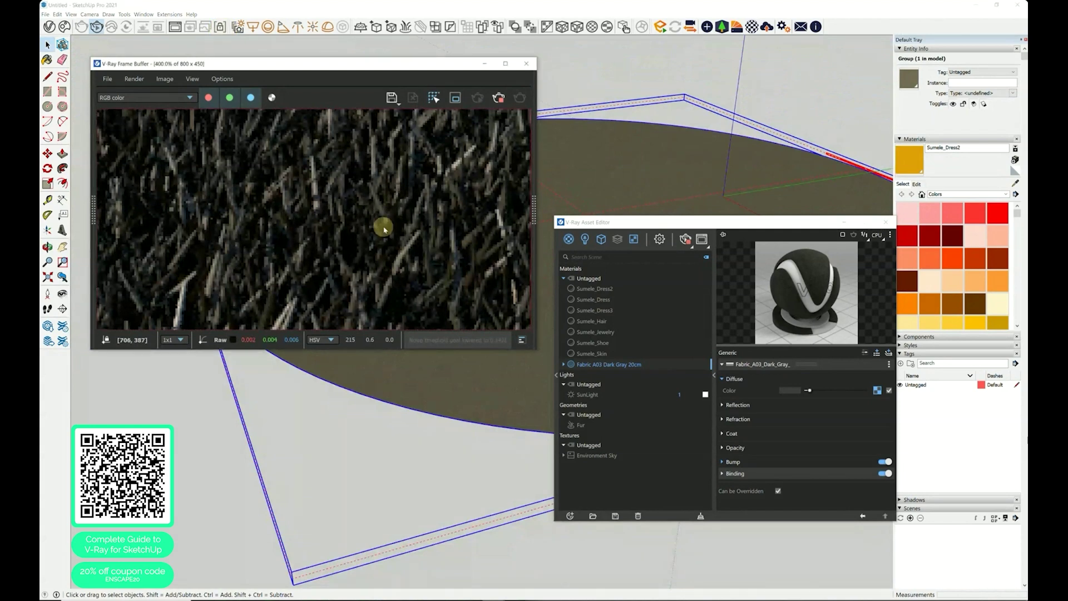
scroll(381, 227, down, 6)
middle_drag(608, 198, 774, 147)
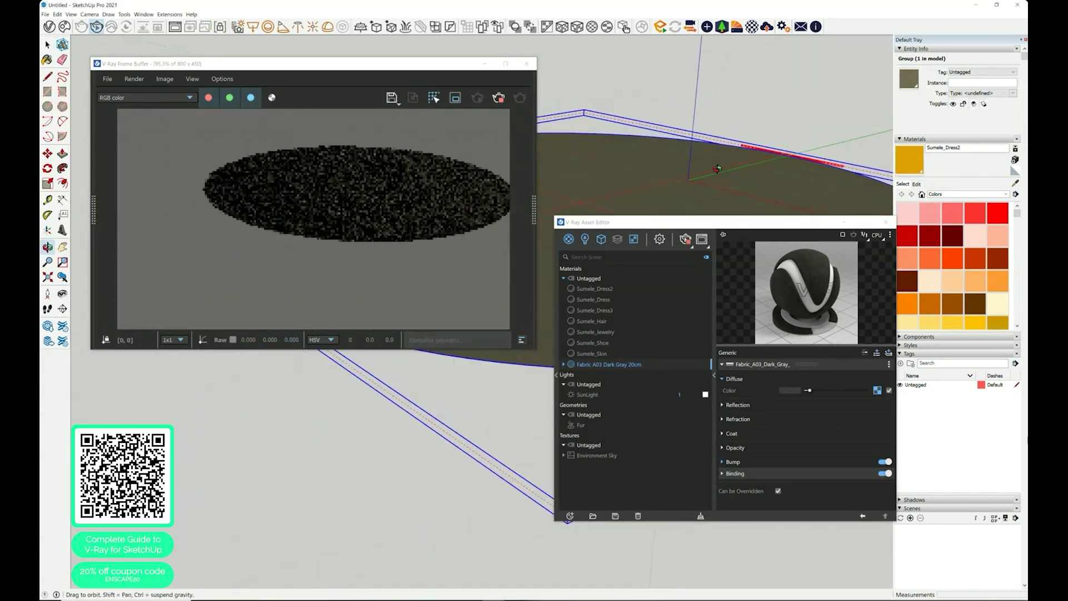
drag(717, 168, 601, 191)
key(space)
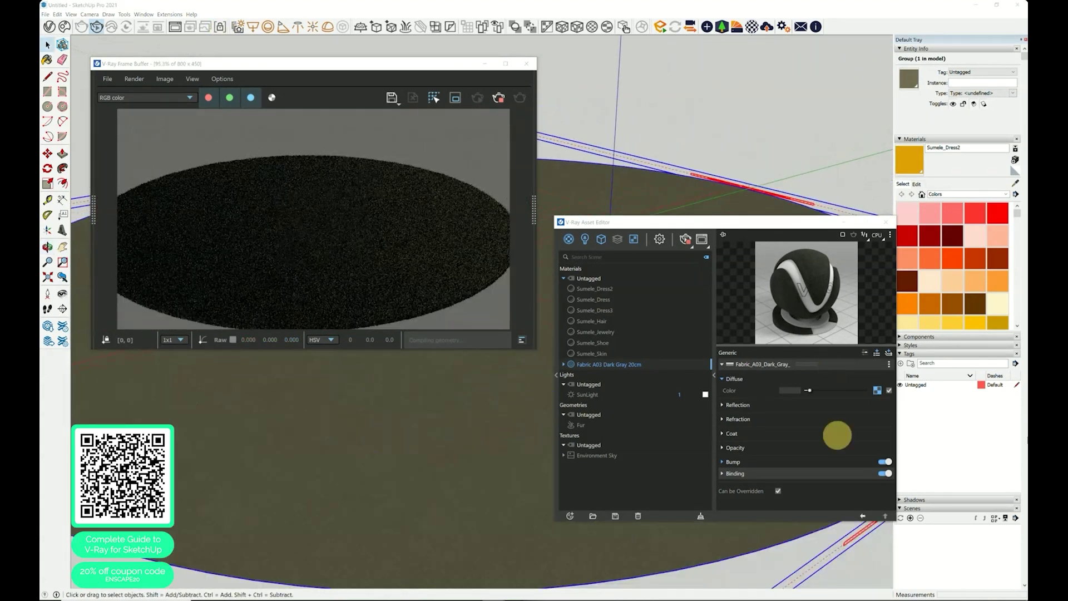
click(878, 390)
drag(755, 222, 738, 111)
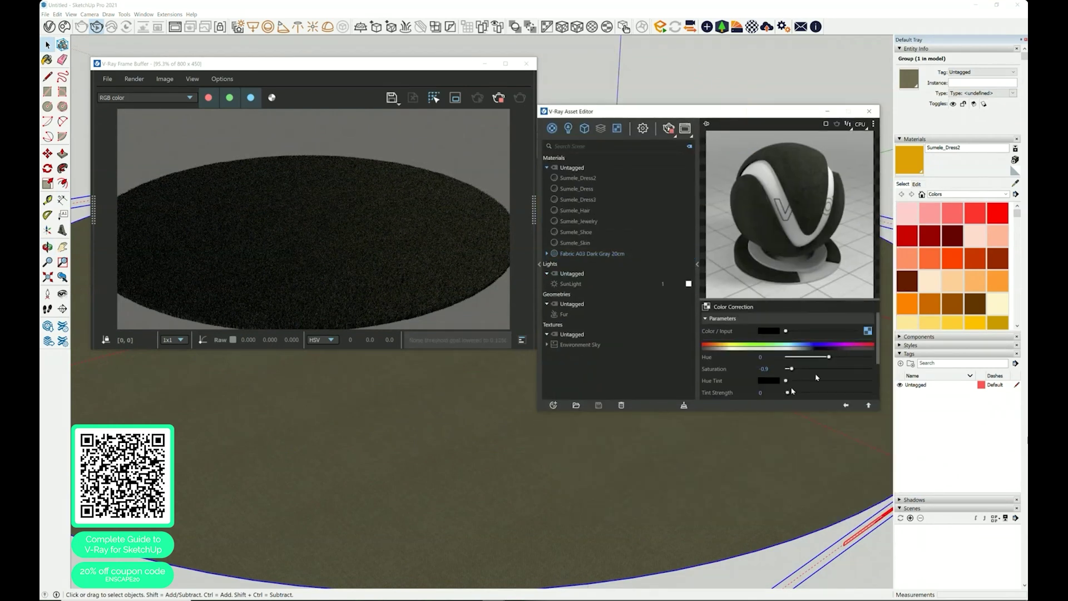
drag(770, 411, 768, 523)
click(765, 430)
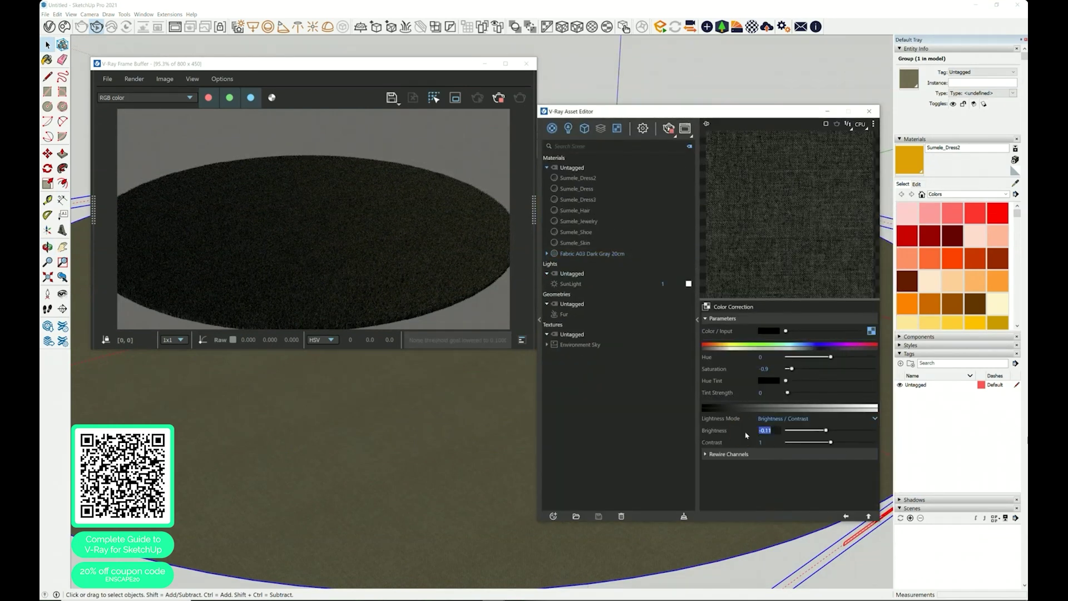
text(0)
key(Return)
Step: Set the fabric's Color Correction Brightness to -0.05, trying -0.5 first, and close the V-Ray windows
mouse_move(389, 460)
middle_down()
mouse_move(533, 408)
mouse_move(420, 410)
middle_up()
click(762, 430)
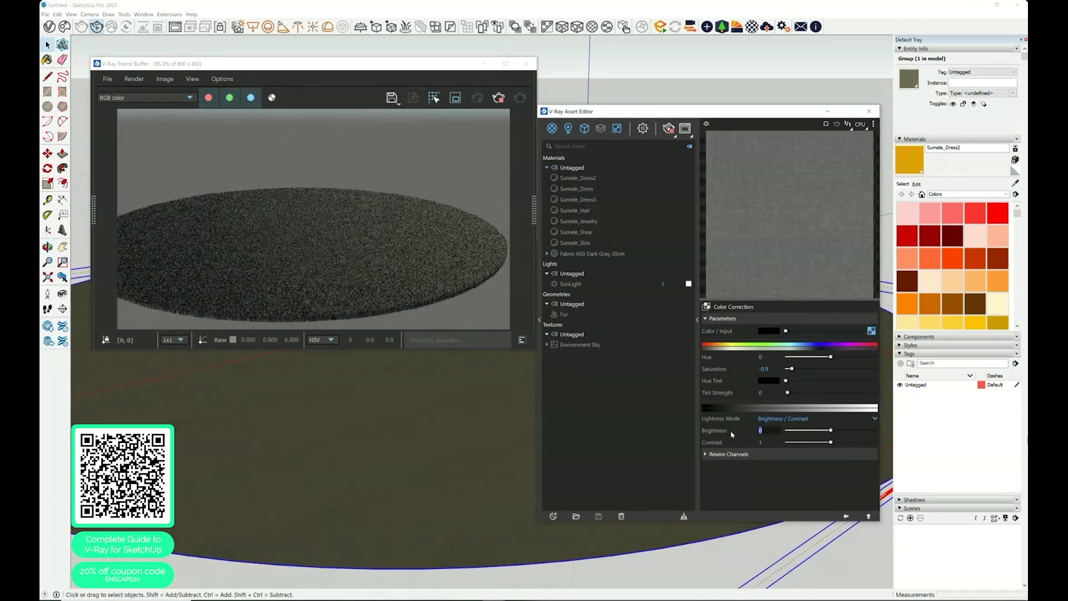
text(-0.5)
key(Return)
text(-0.05)
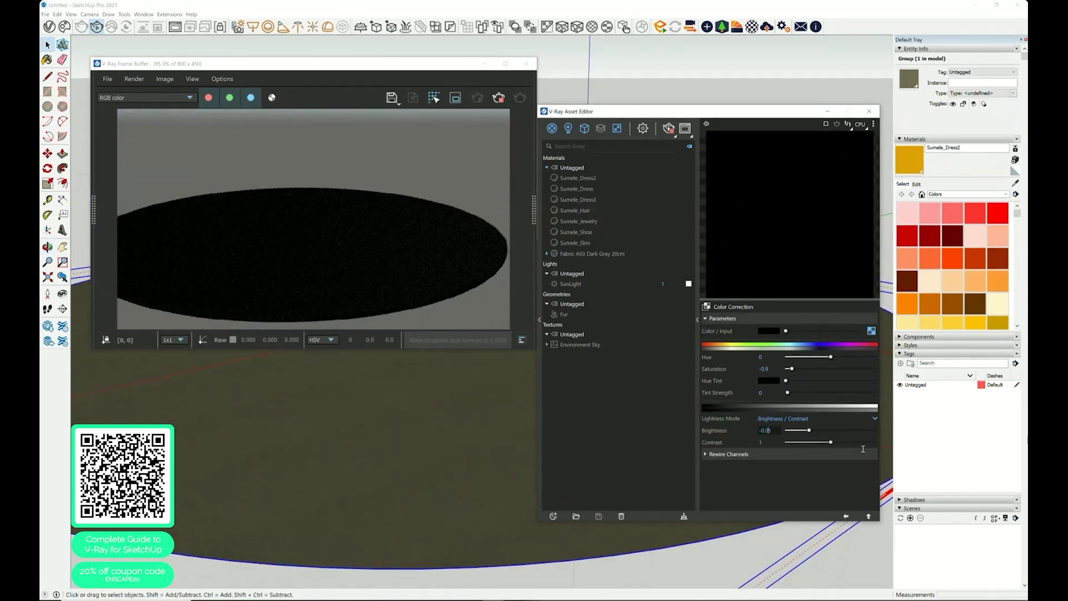
key(Return)
click(869, 111)
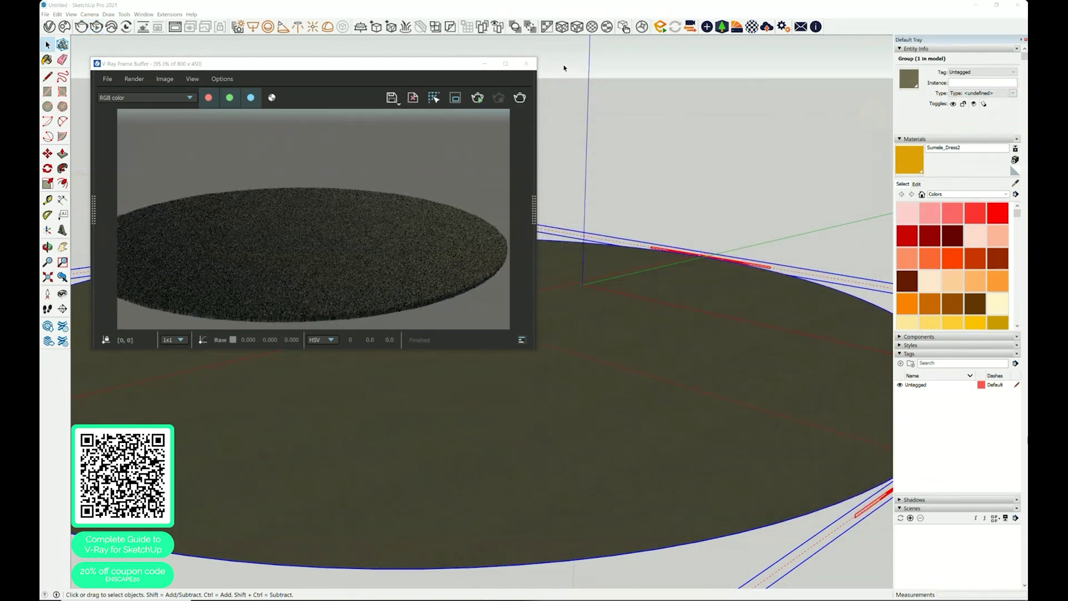
click(526, 63)
Step: Rename the Fabric A03 Dark Gray 20cm material to Rug
click(49, 26)
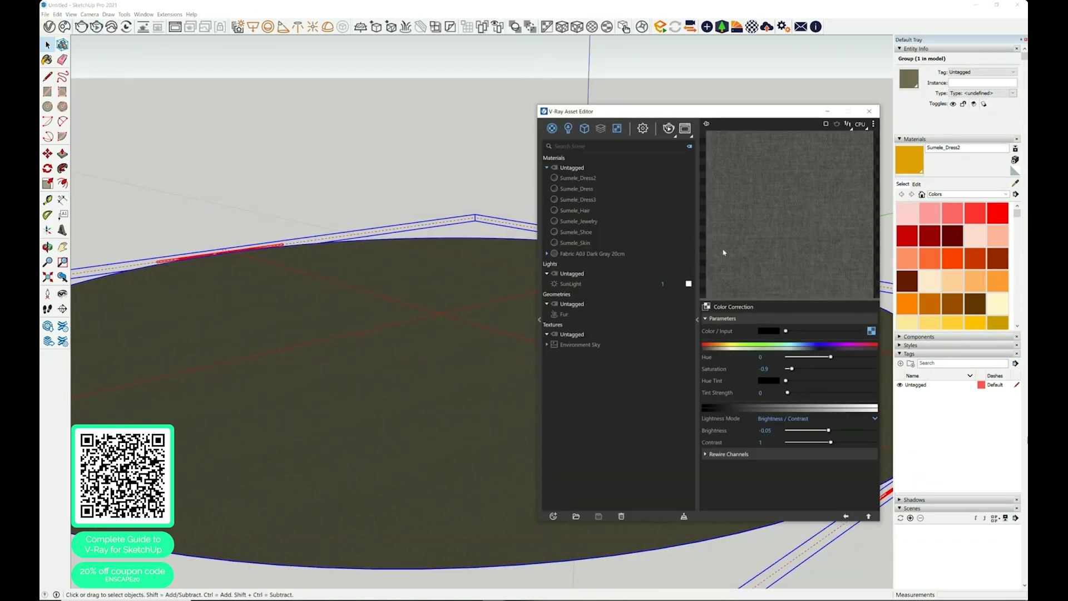
click(575, 254)
double_click(574, 254)
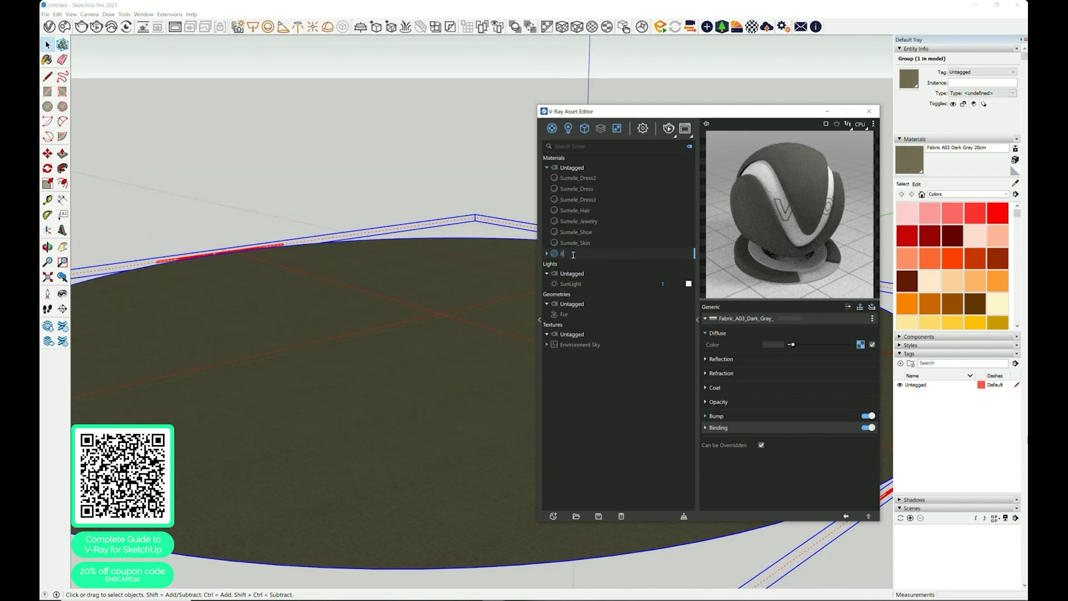
text(Rug)
click(421, 148)
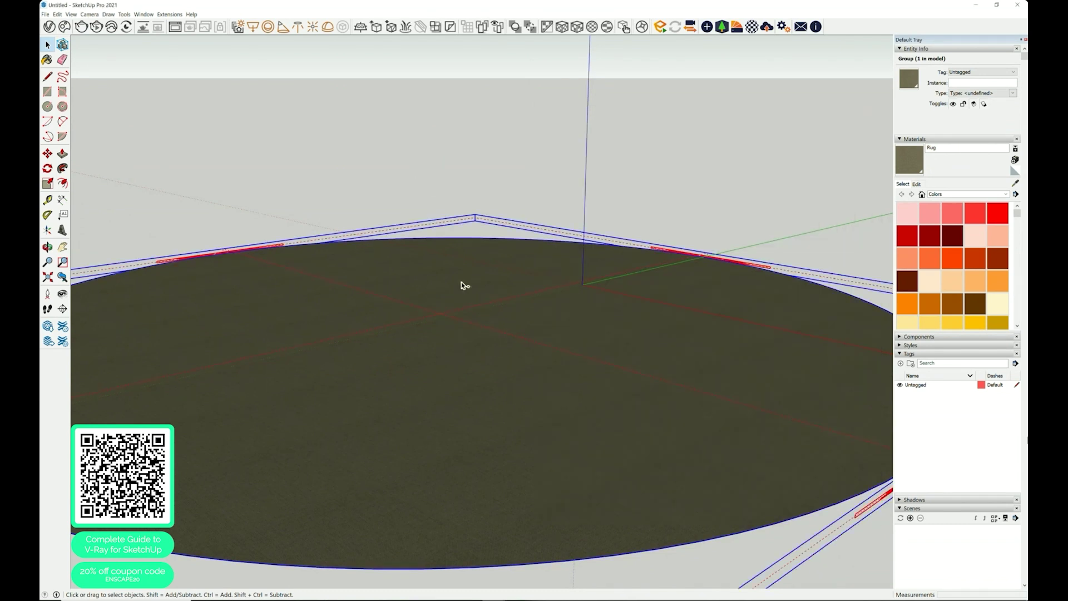
Step: Cut the rug group from its separate file and switch to the Cornwall House bedroom model
right_click(415, 308)
click(58, 15)
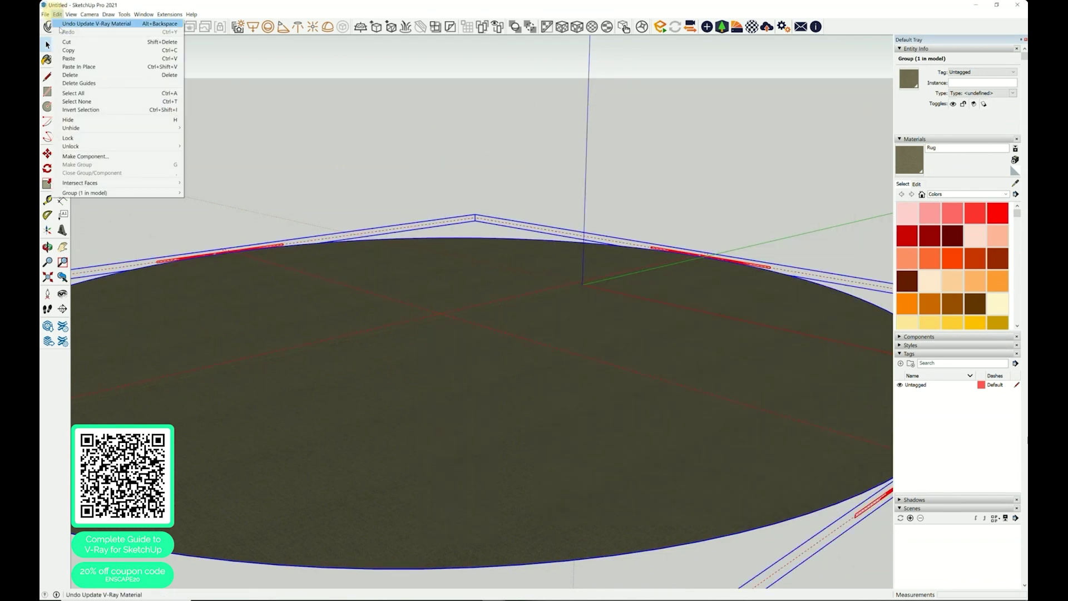
click(63, 42)
click(976, 5)
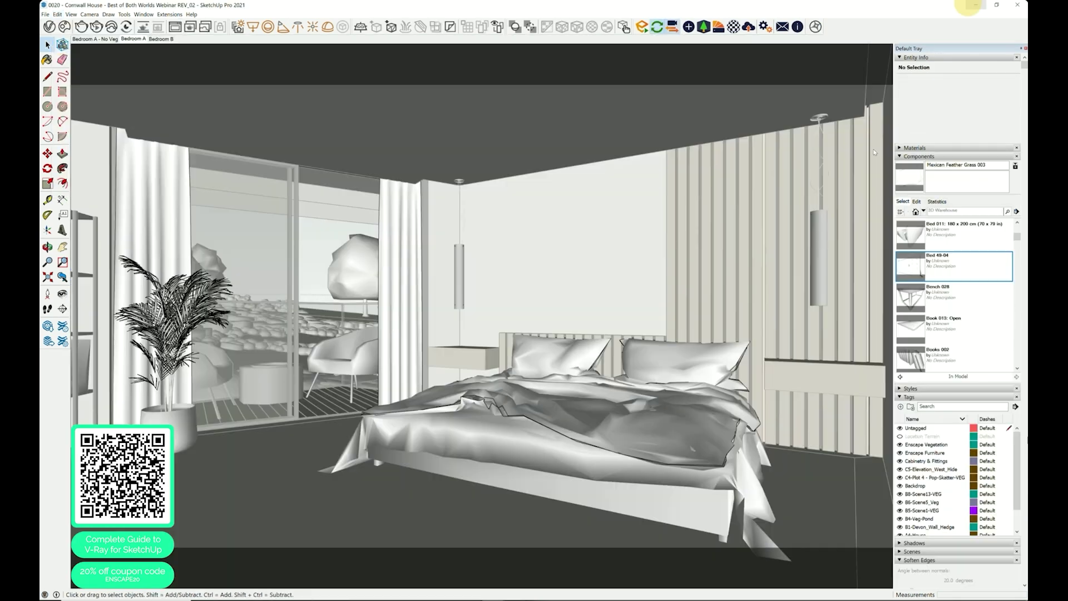
click(454, 441)
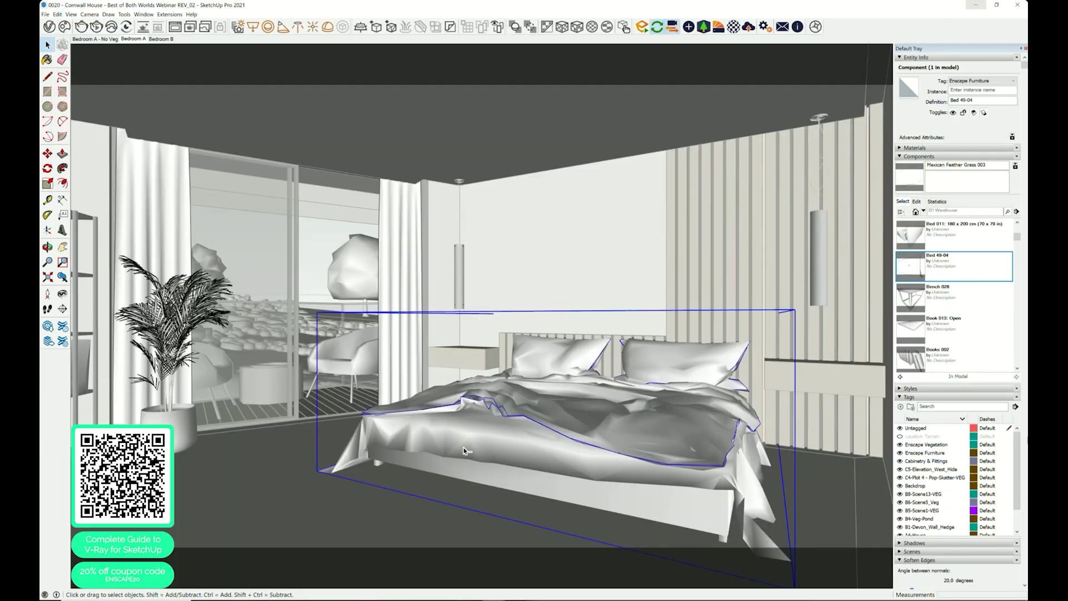
Step: Clear the bed selection and leave the group that is open for editing
click(58, 15)
click(64, 65)
click(480, 97)
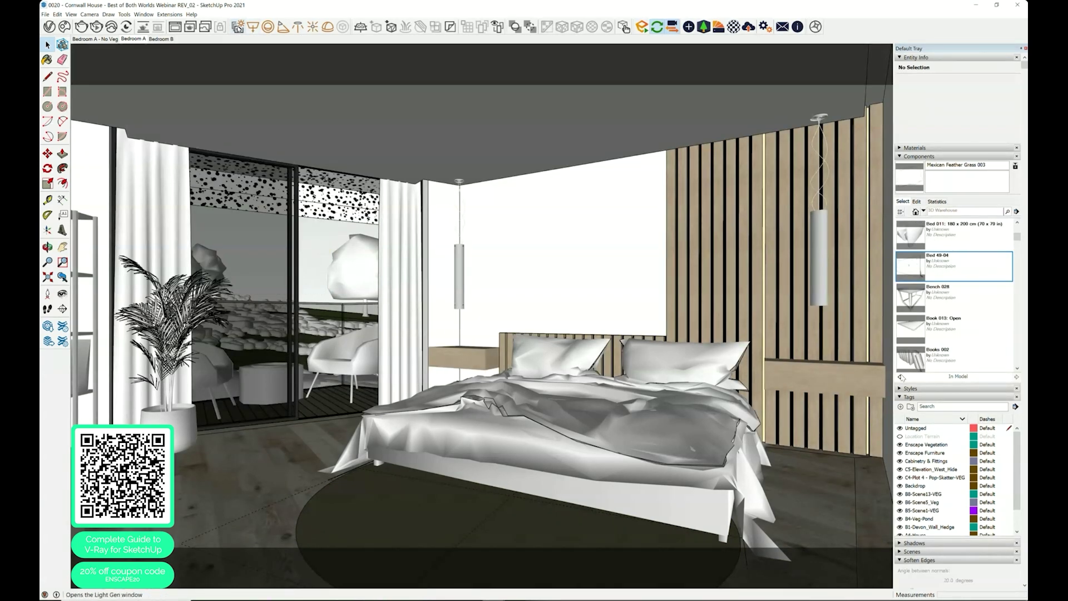
Step: Open V-Ray Light Gen, enlarge its window and compare the options of the Sun & Sky and HDR light sources
click(239, 26)
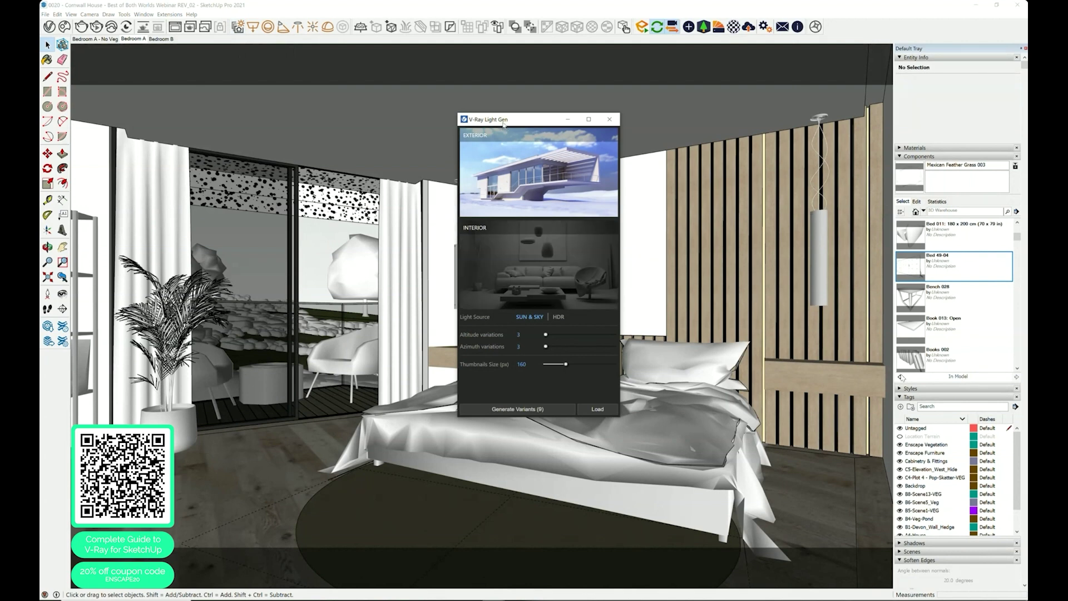
drag(503, 124, 400, 69)
drag(514, 369, 579, 461)
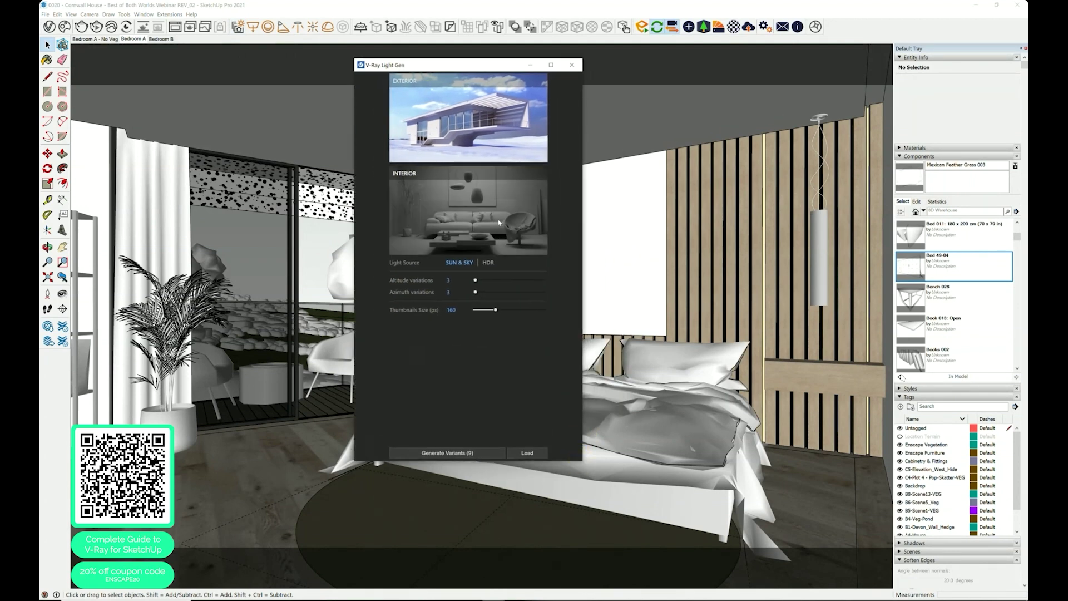
click(486, 263)
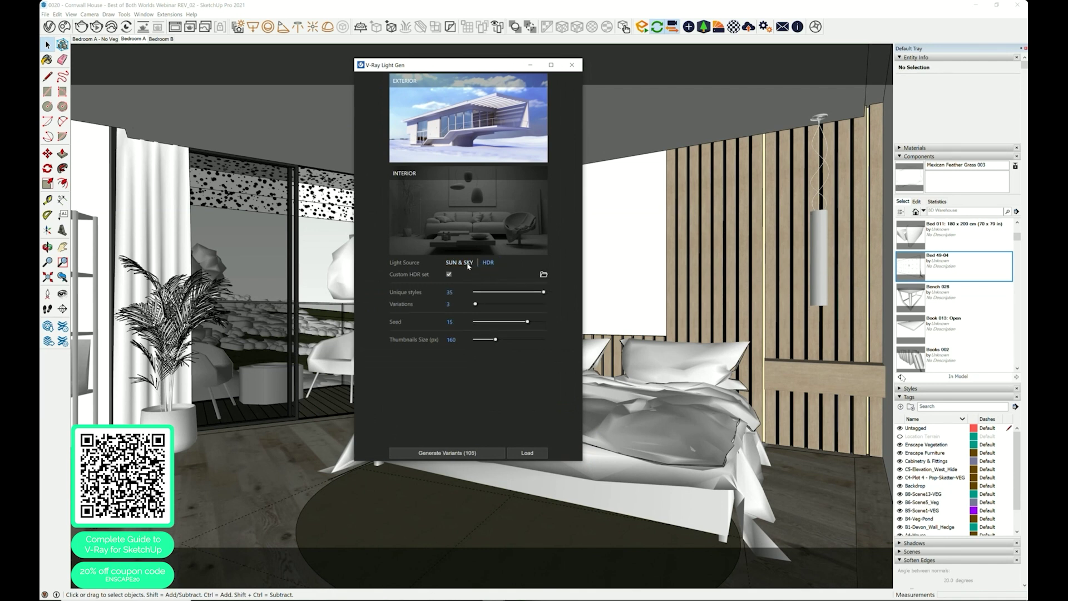
click(466, 263)
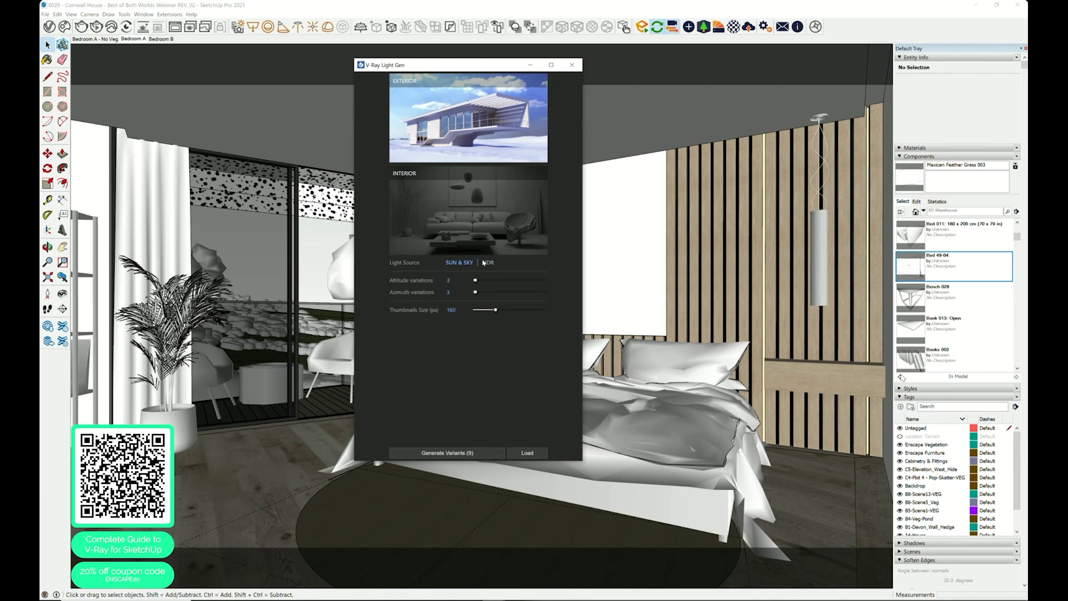
click(488, 264)
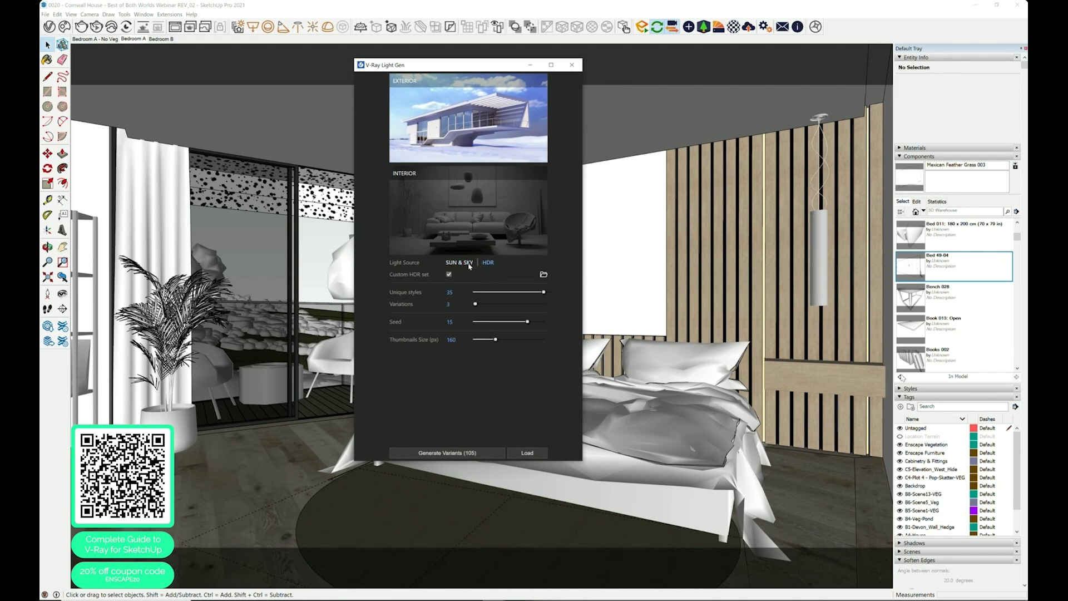
click(469, 264)
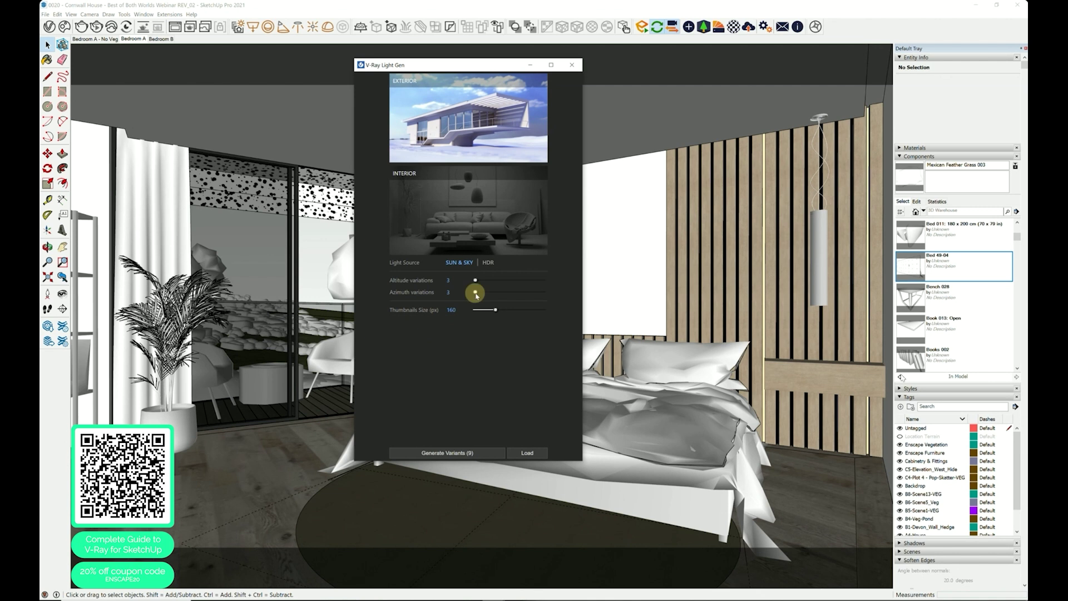
Step: Set the Sun & Sky altitude variations to 4 and azimuth variations to 10, and set the HDR variations to 9
mouse_move(475, 294)
mouse_down()
mouse_move(507, 292)
mouse_move(488, 282)
mouse_up()
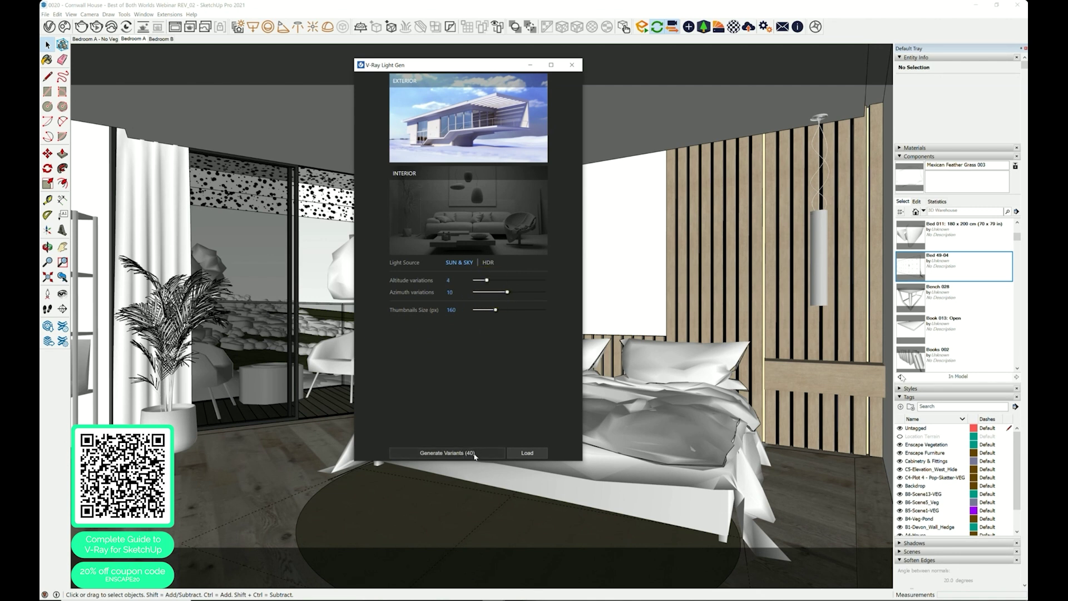
click(487, 263)
mouse_move(507, 304)
mouse_down()
mouse_move(539, 304)
mouse_move(502, 303)
mouse_up()
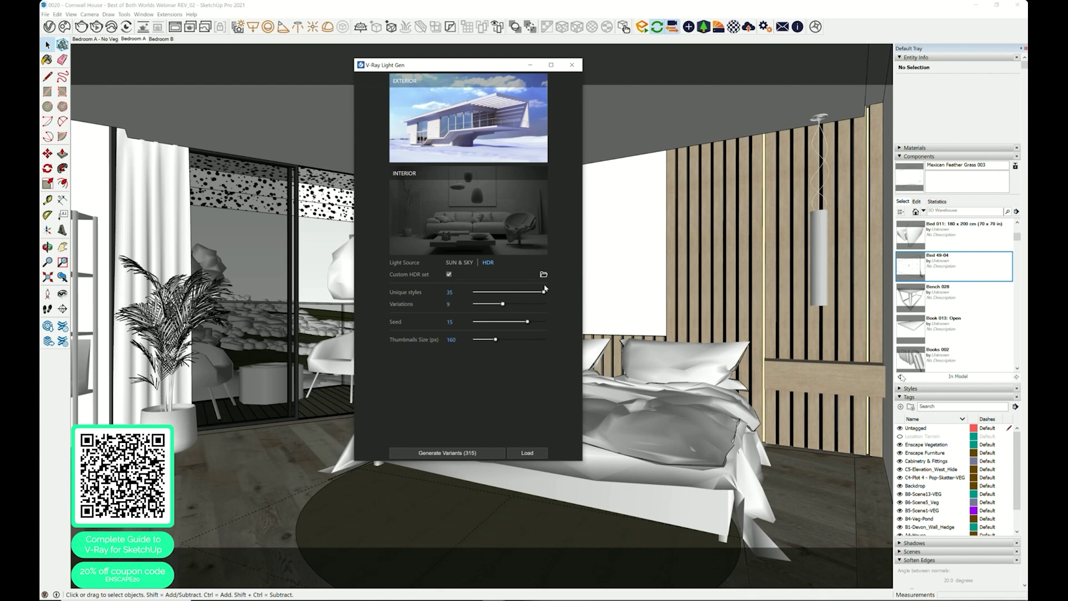
Step: Load the saved lighting scenarios from Test Lightset.lightset and widen the Light Gen window to fit more thumbnails
click(527, 452)
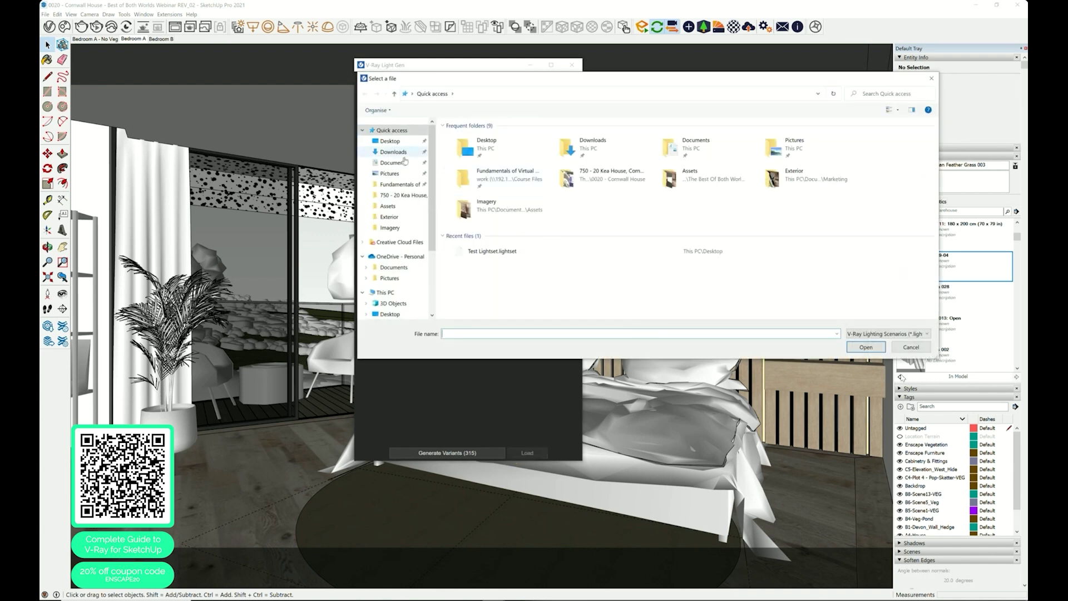
double_click(489, 251)
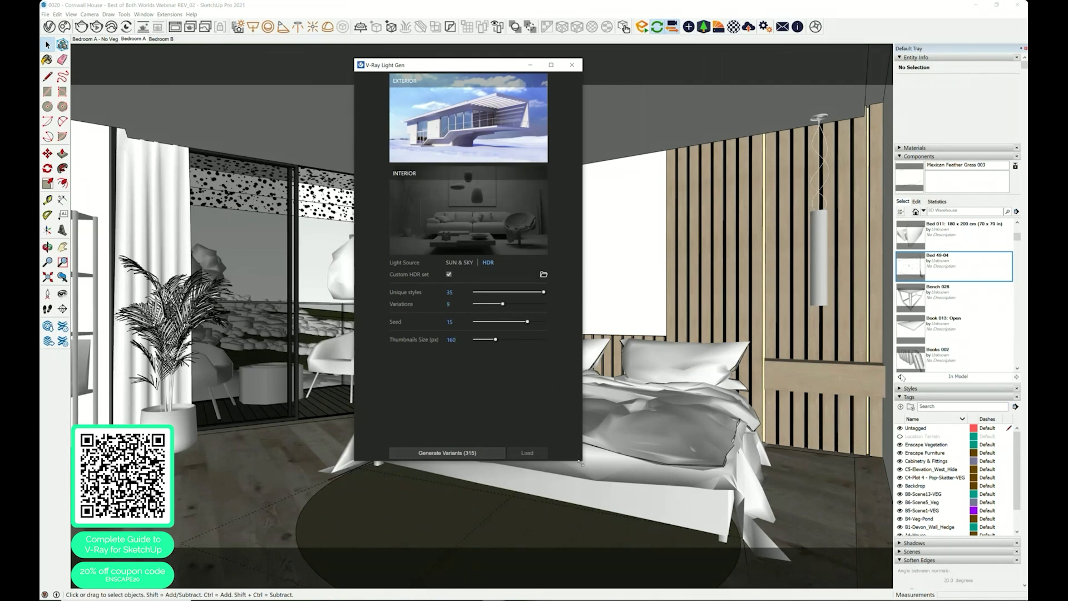
drag(581, 462, 874, 457)
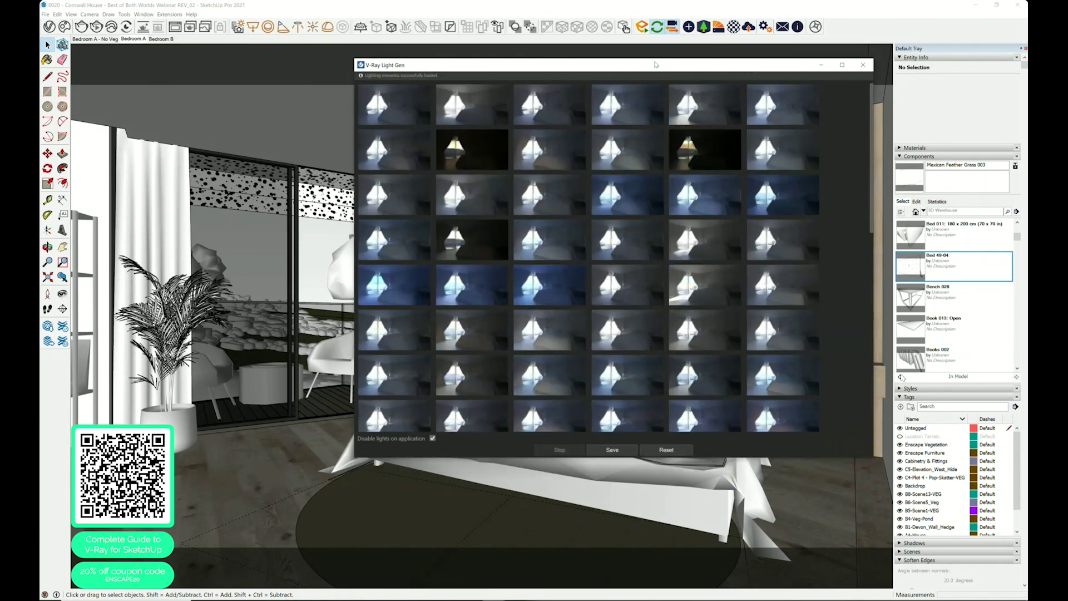
mouse_move(655, 64)
mouse_down()
mouse_move(573, 67)
mouse_move(669, 75)
mouse_up()
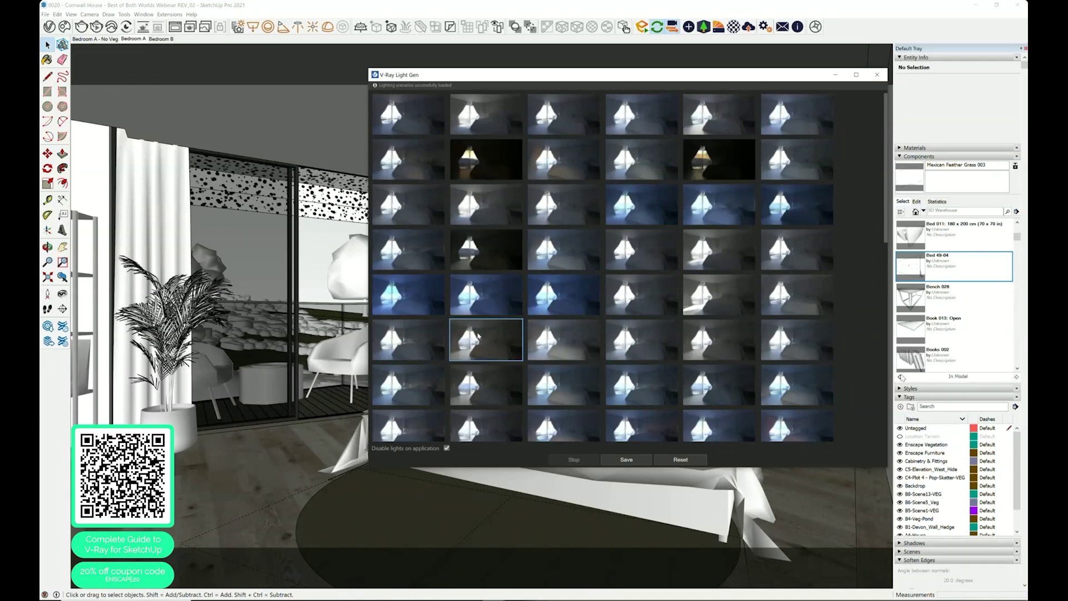
Step: Examine the loaded lighting variant thumbnails down to the end of the set and close Light Gen
scroll(639, 317, down, 3)
scroll(643, 317, down, 4)
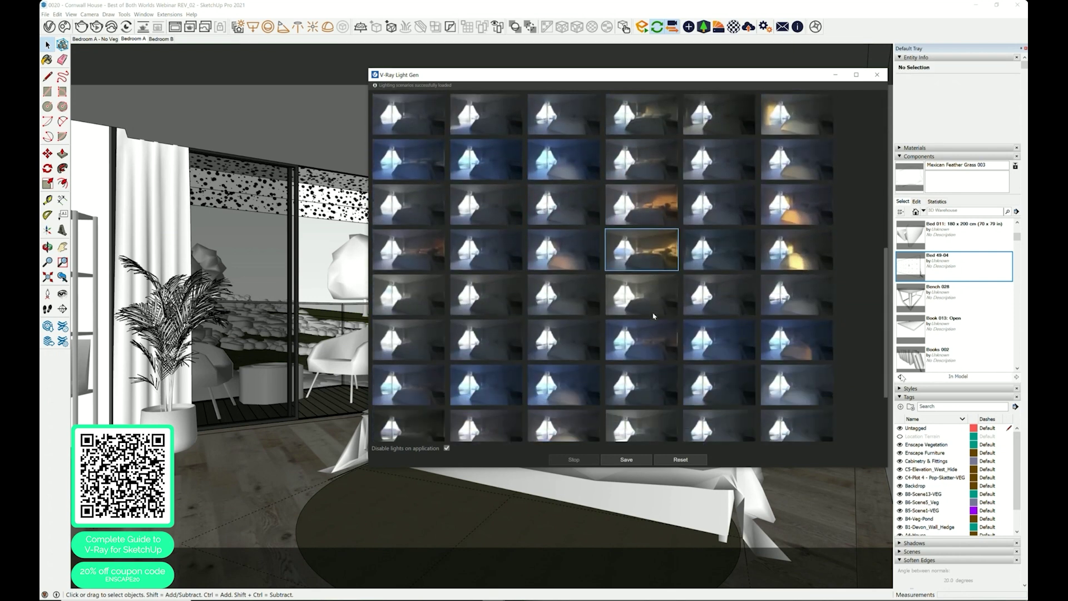
scroll(652, 313, down, 3)
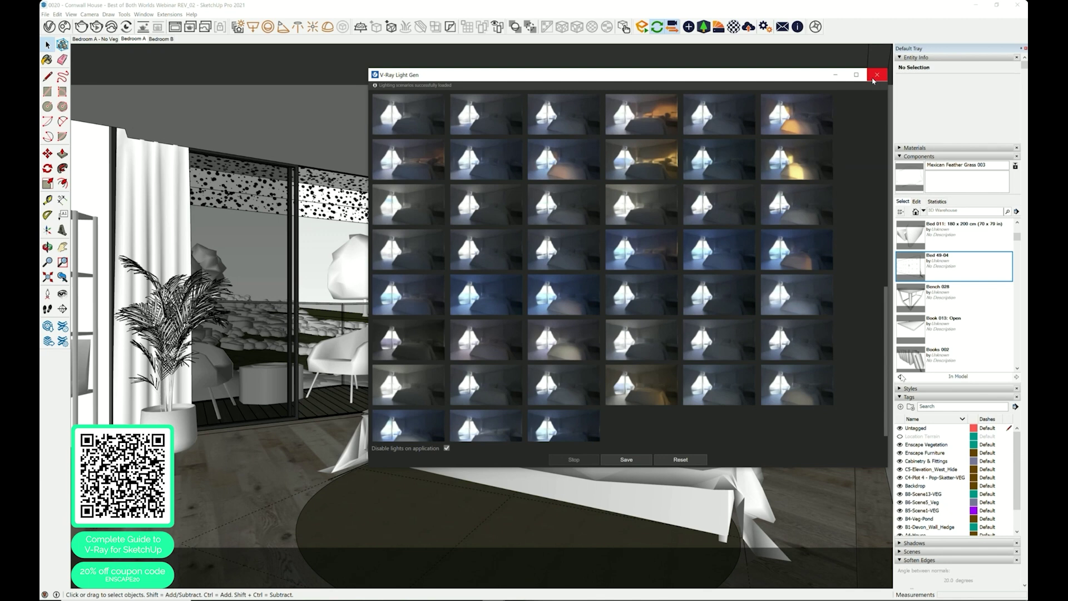
click(876, 75)
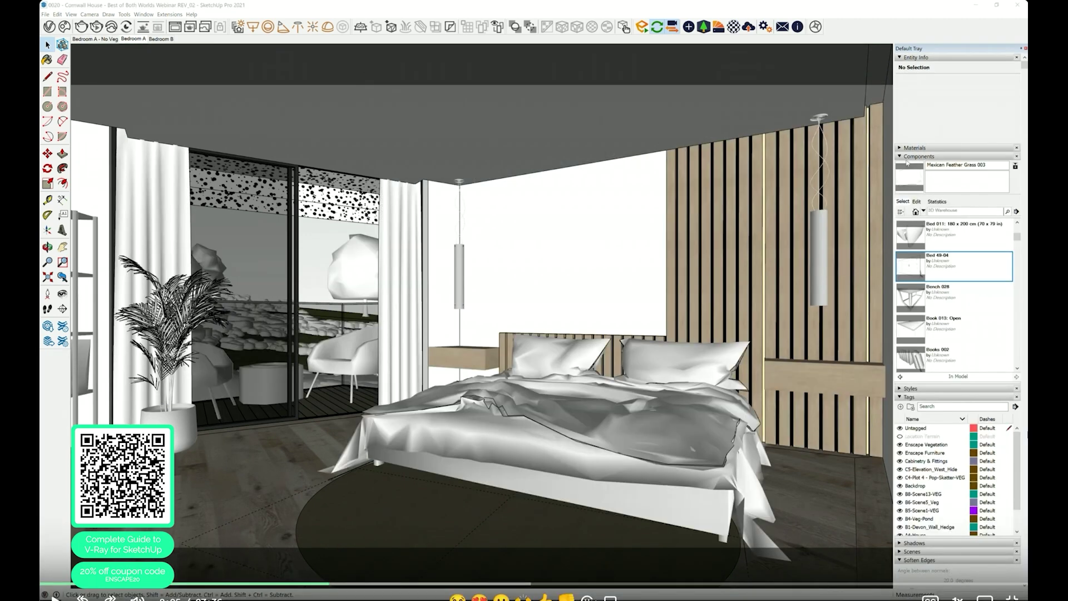
Step: Switch to the Bedroom A - No Veg scene, reveal the shadow settings and preview shadows before turning them off again
click(906, 158)
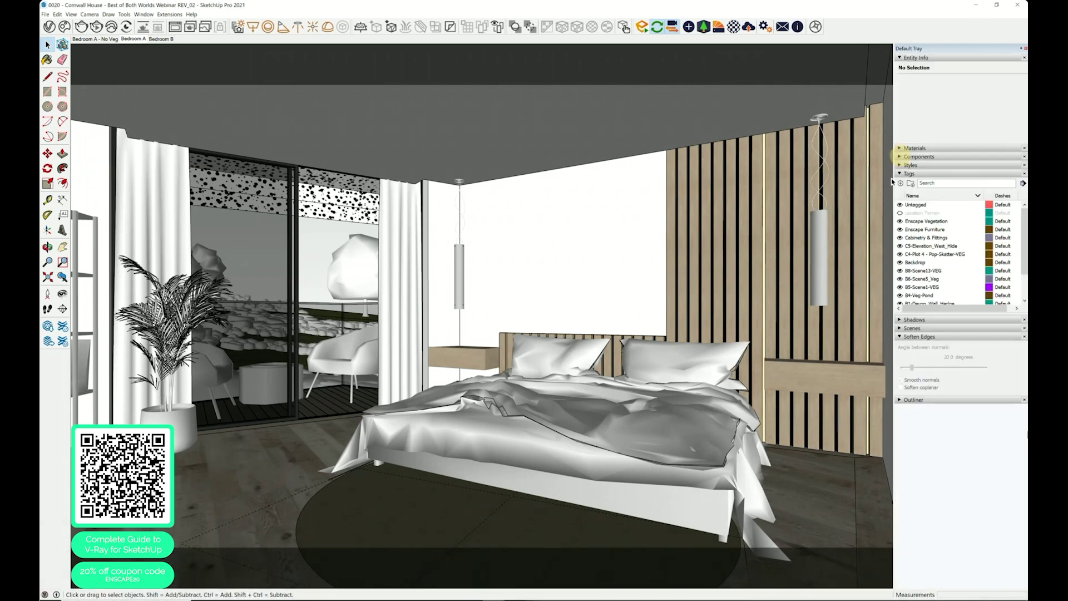
click(85, 41)
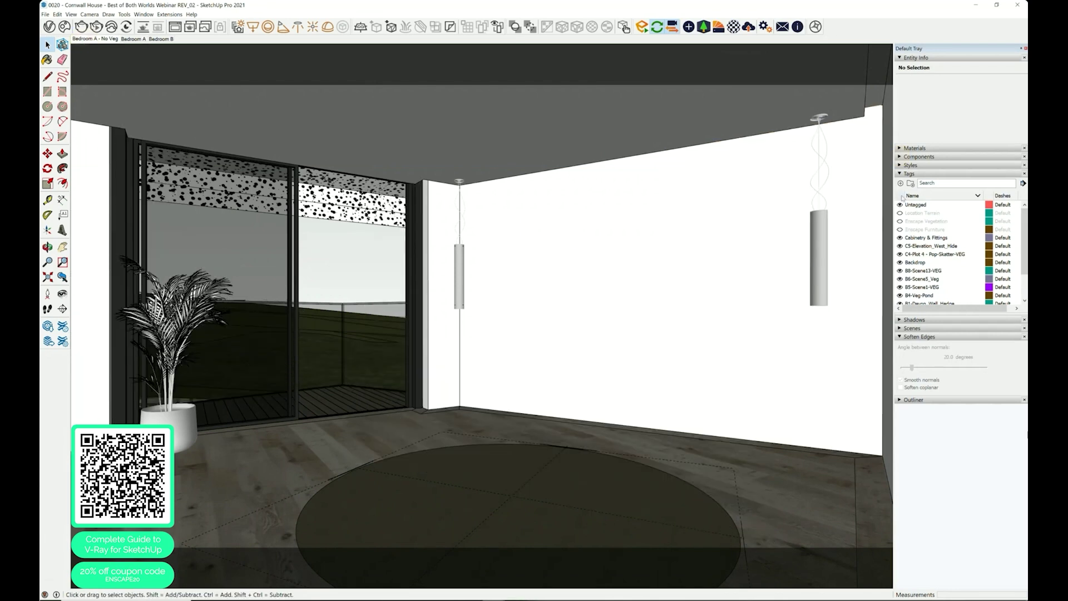
click(907, 174)
click(903, 182)
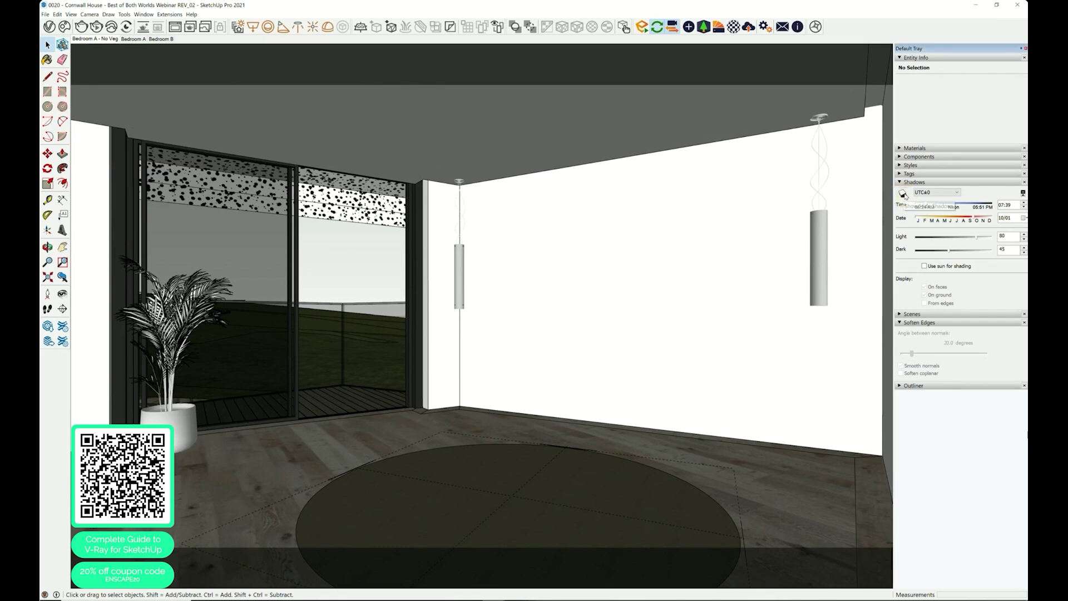
click(903, 193)
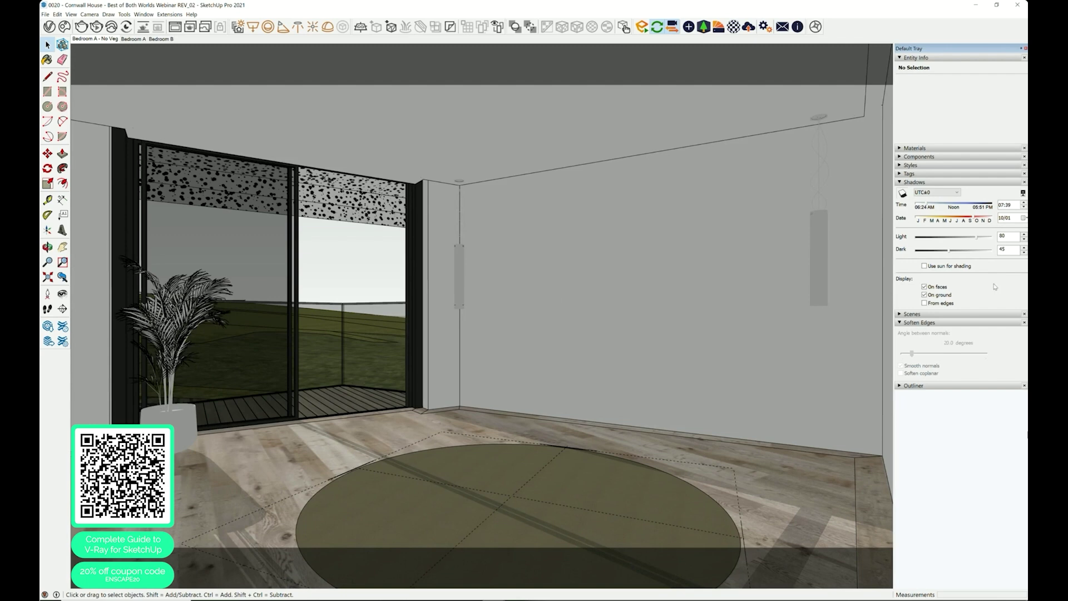
click(903, 194)
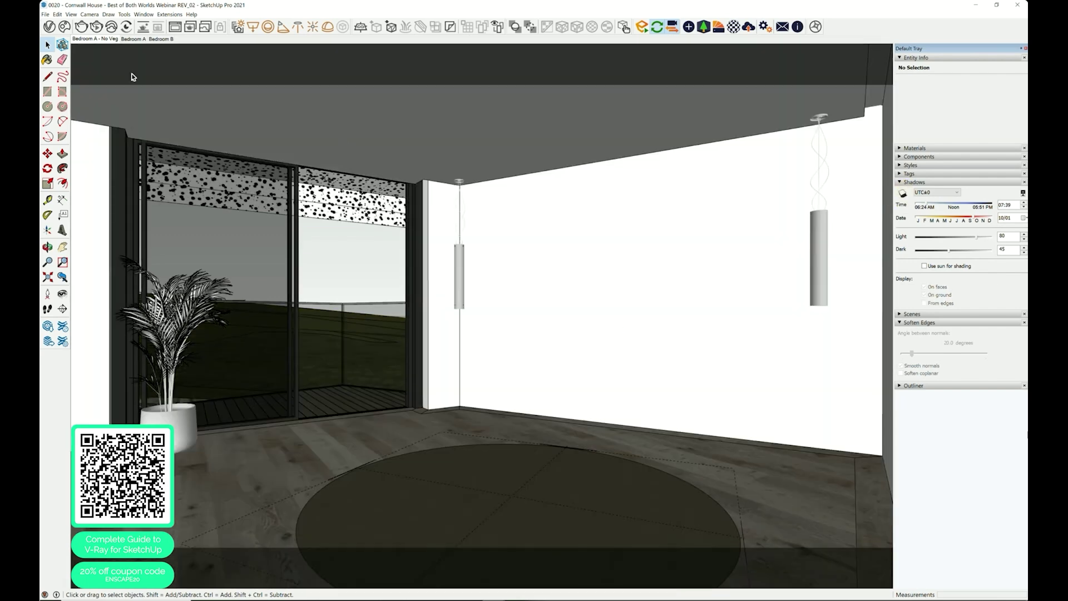
click(134, 39)
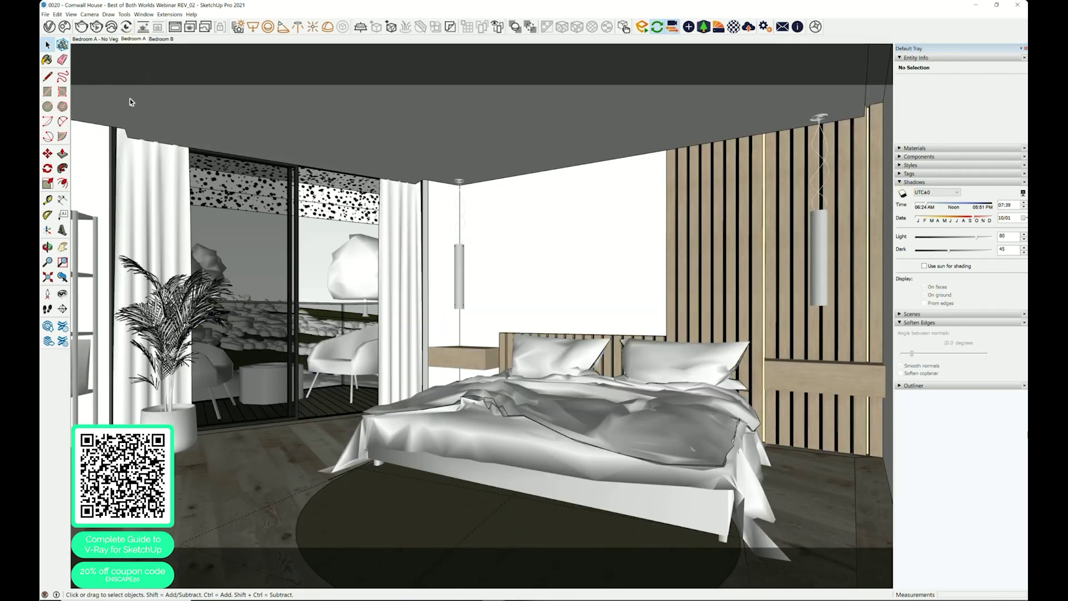
click(49, 26)
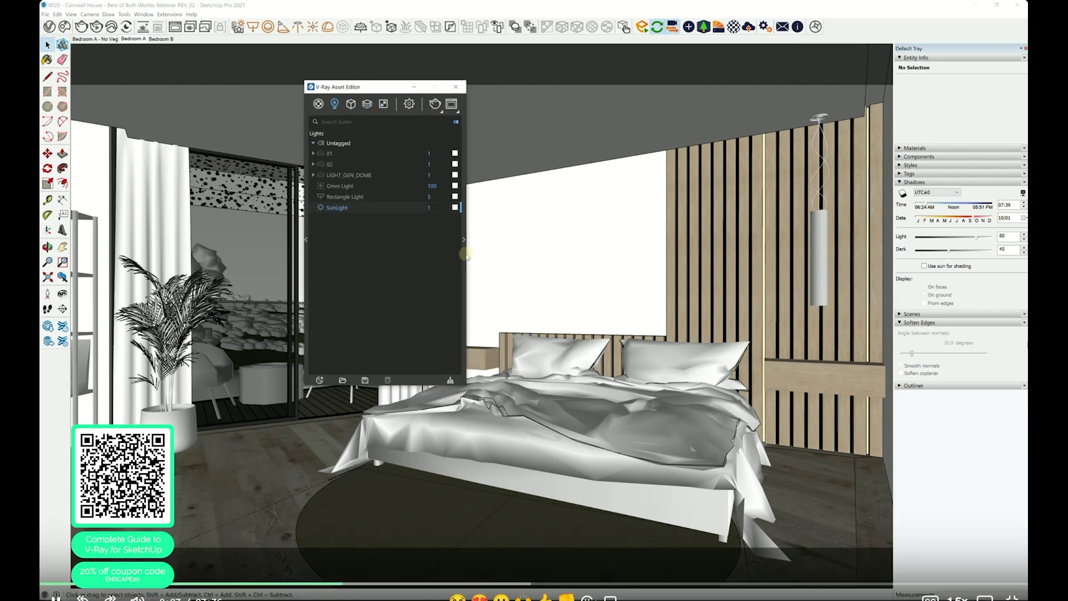
click(464, 277)
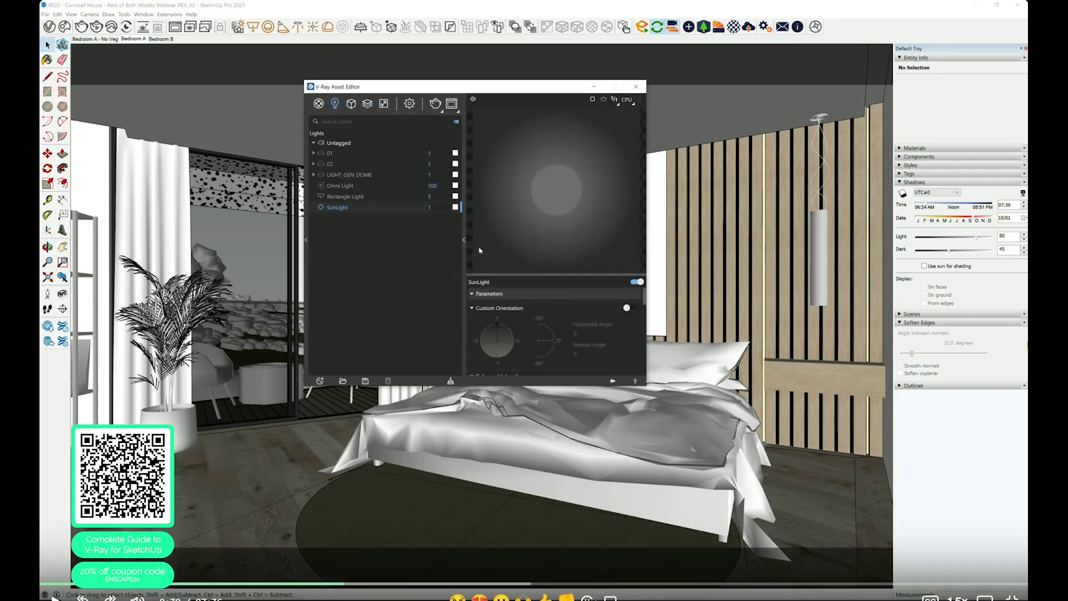
key(Left)
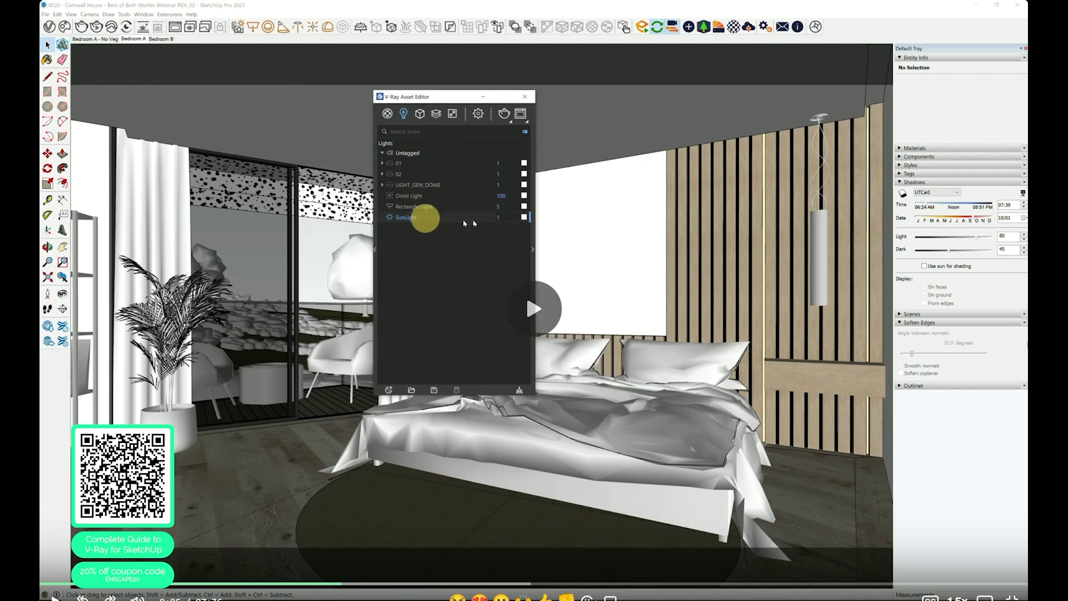
key(Left)
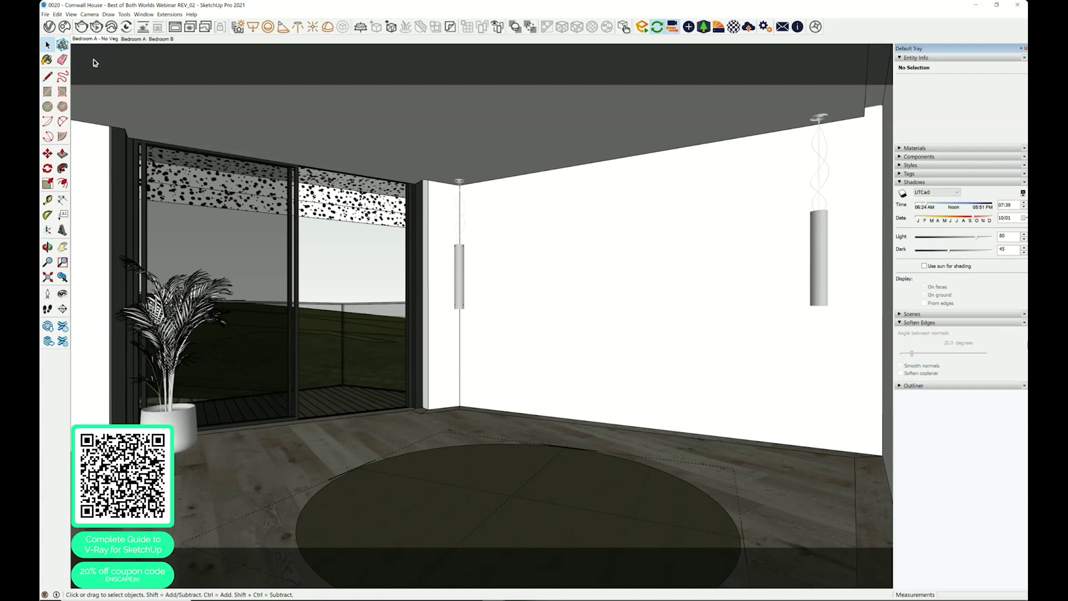
Step: Switch to the Bedroom A scene and open the V-Ray Asset Editor on its list of lights, briefly viewing the light parameters
click(137, 41)
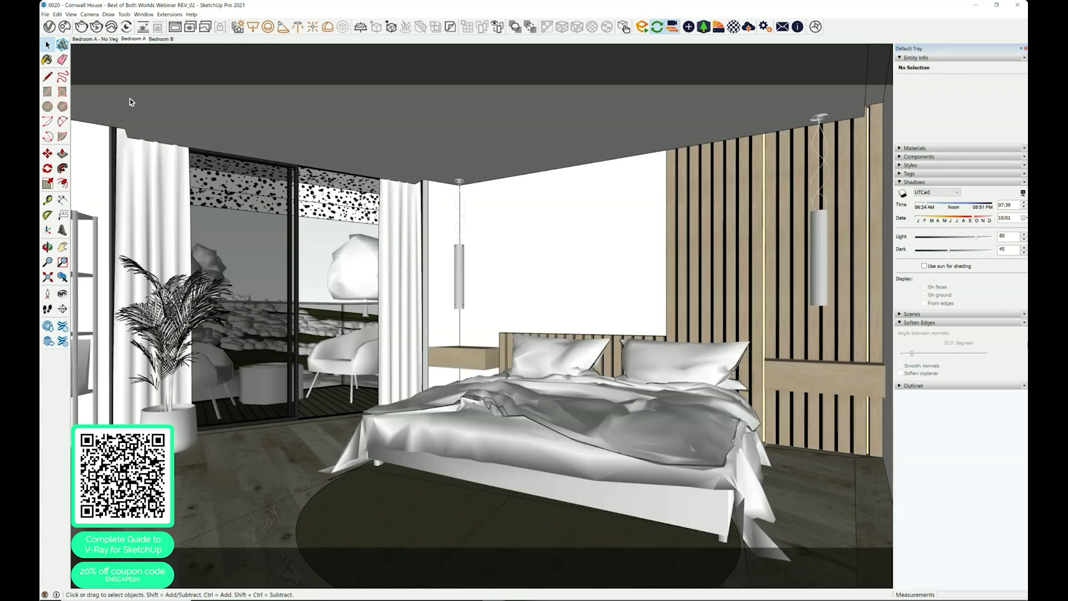
click(49, 26)
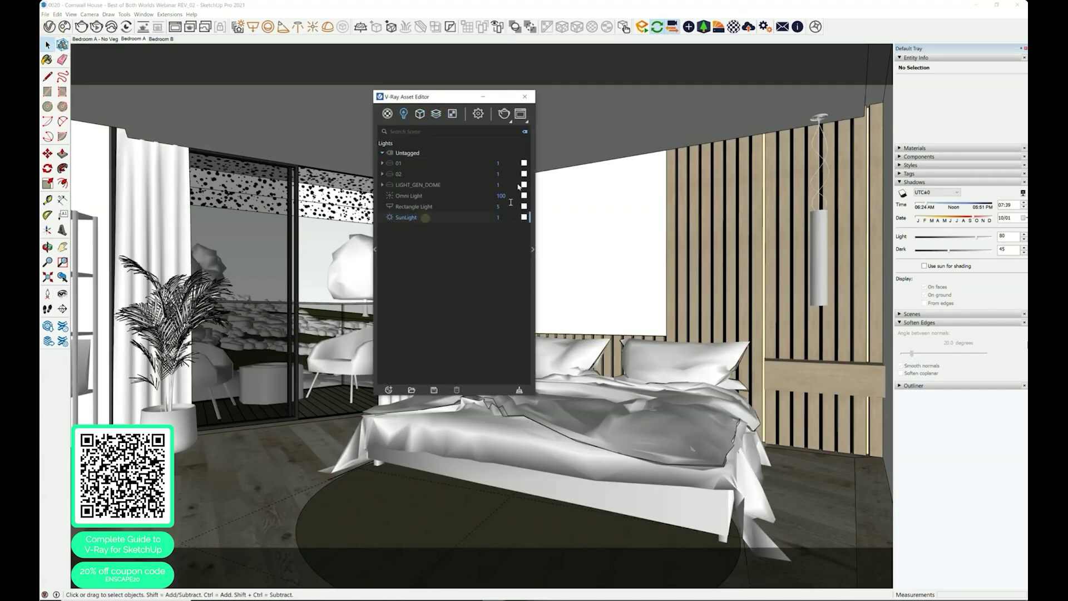
drag(433, 100, 364, 91)
click(464, 277)
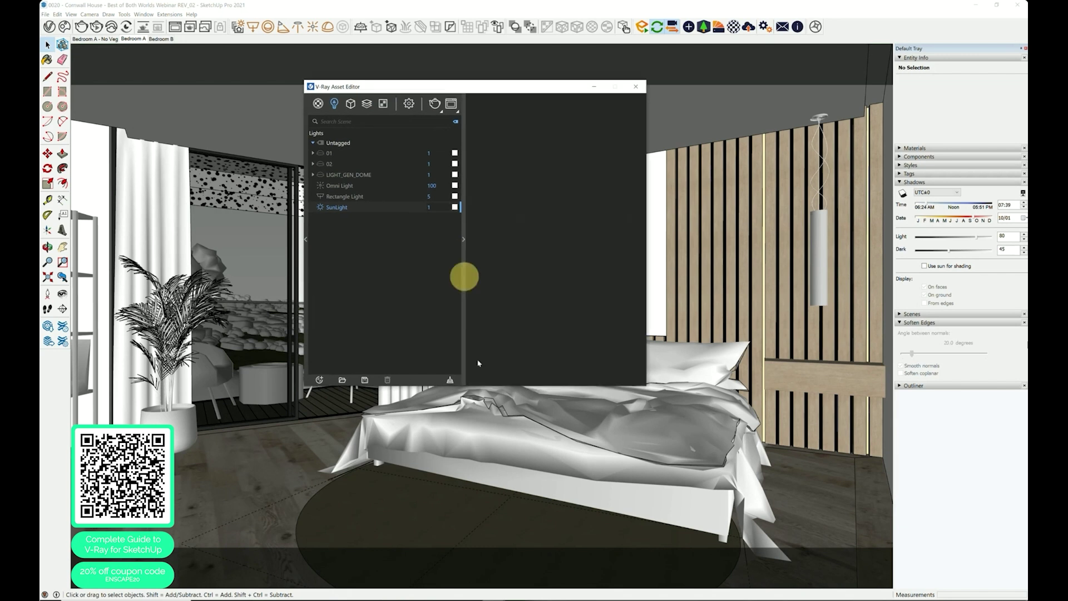
click(464, 254)
Step: Delete the dome lights 01, 02 and LIGHT_GEN_DOME from the scene's lights
click(329, 153)
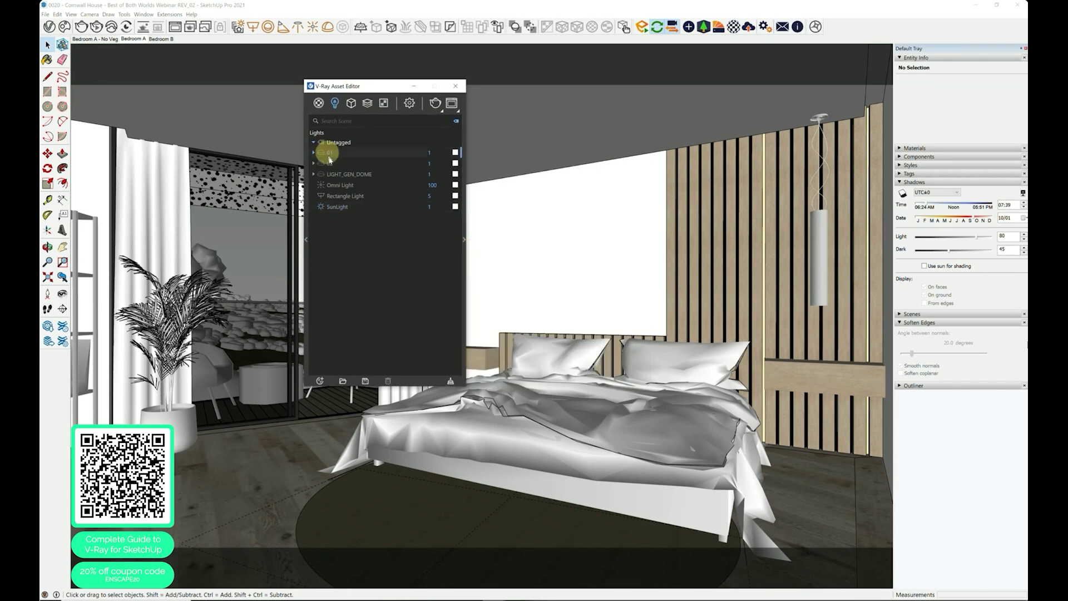
shift+click(334, 174)
right_click(334, 174)
click(353, 203)
key(Return)
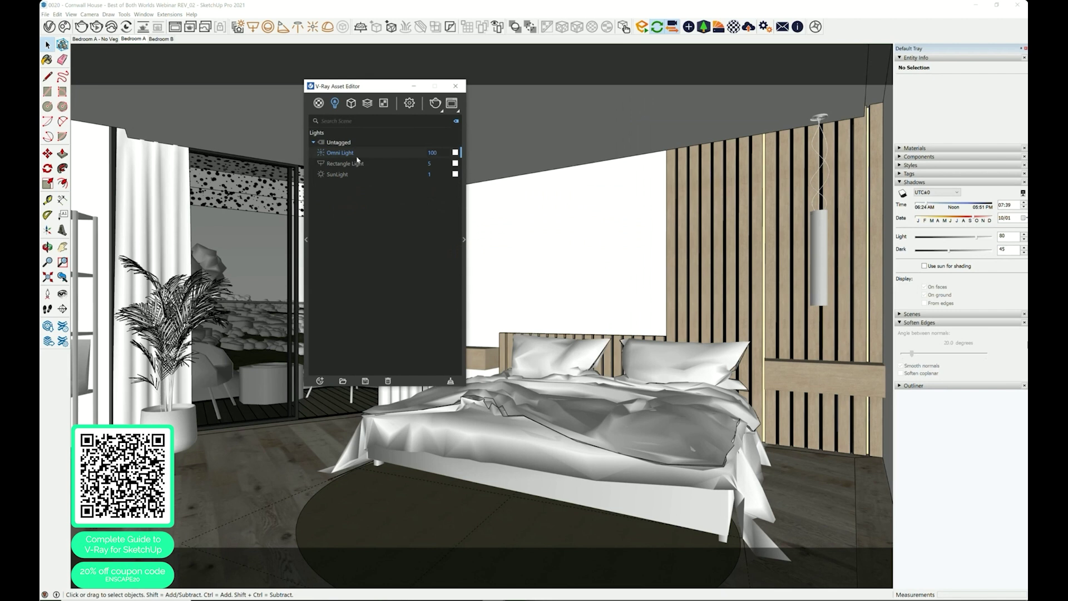
Step: Delete the Omni Light and Rectangle Light so only SunLight remains, list all asset types and close the Asset Editor
right_click(353, 151)
click(368, 205)
key(Return)
right_click(357, 154)
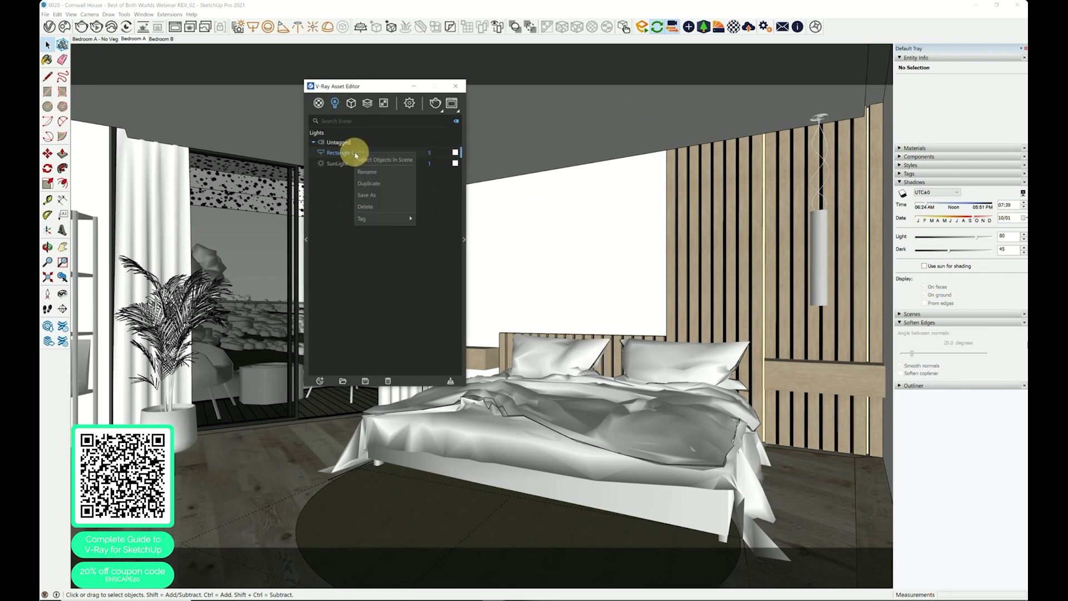
click(365, 207)
key(Return)
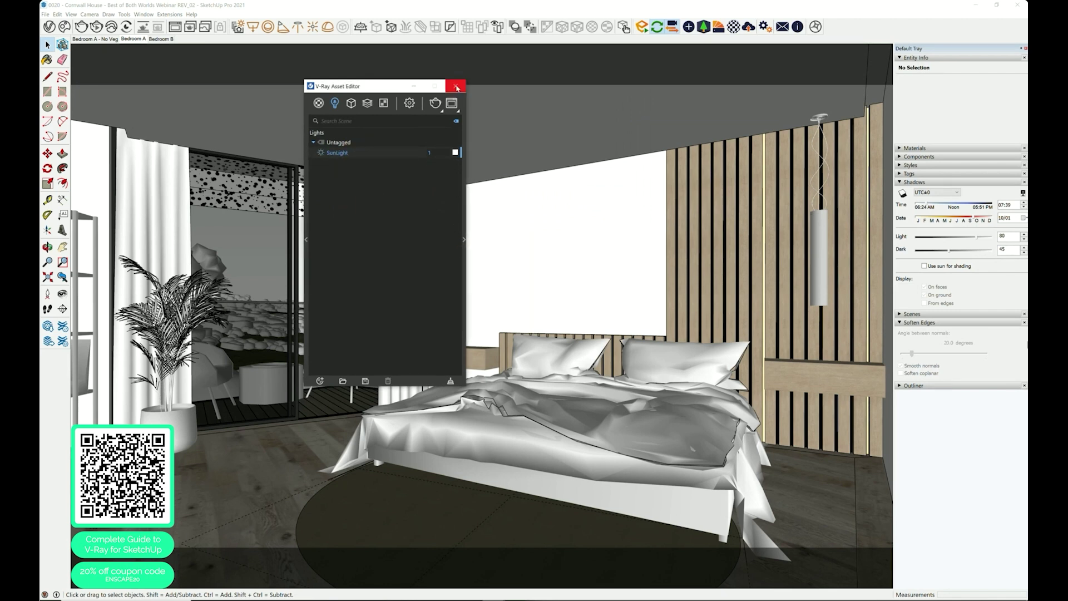
click(319, 103)
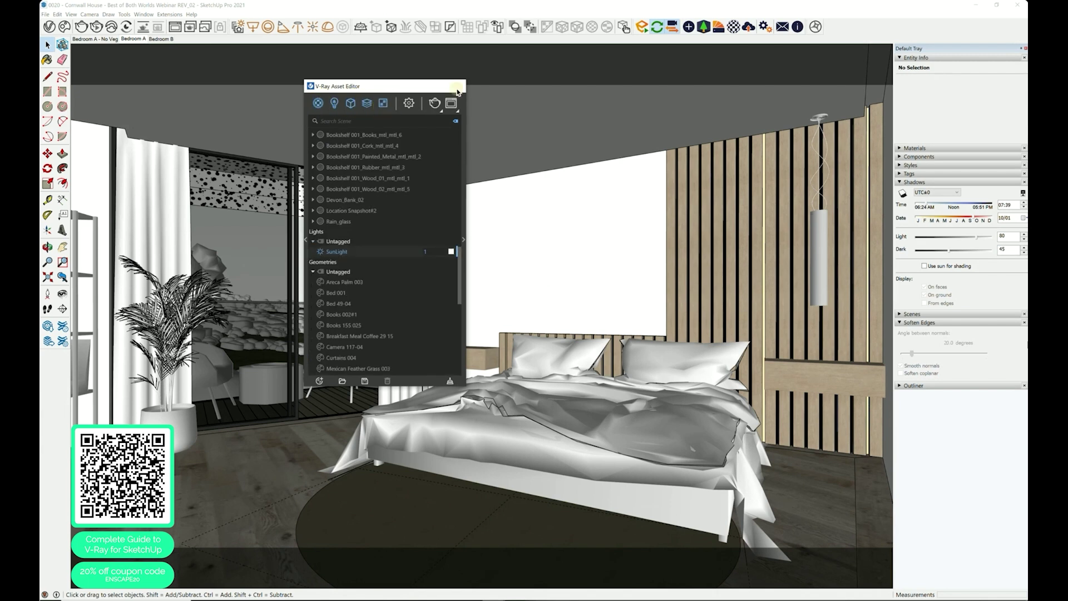
click(456, 85)
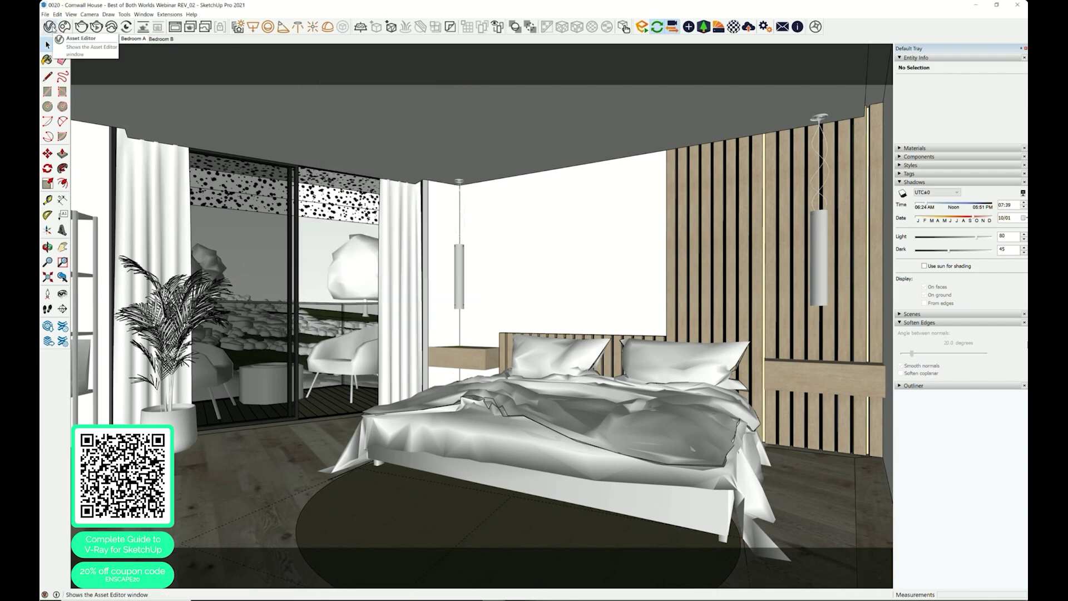
Step: Reopen the V-Ray Asset Editor, list only the scene's lights to check them, and minimise the editor
click(50, 26)
scroll(393, 270, up, 10)
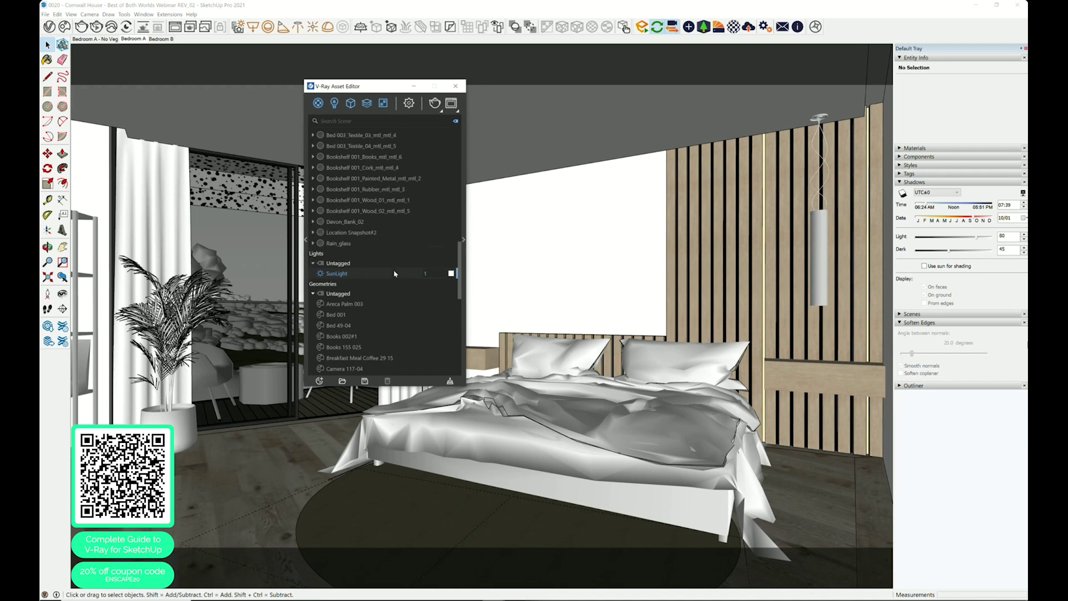
click(334, 103)
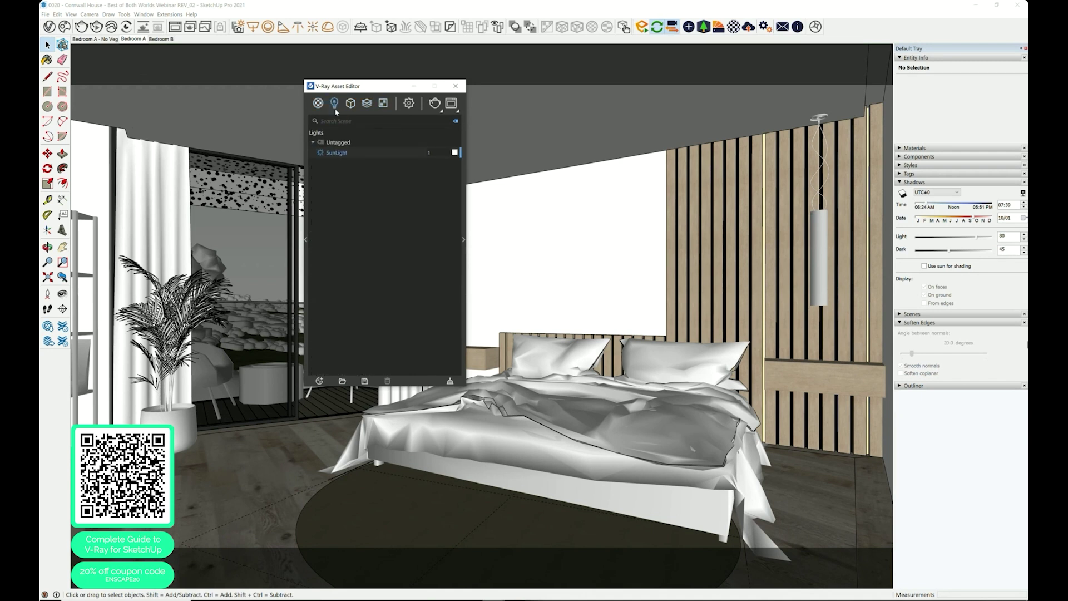
click(412, 87)
Step: Select the slatted wall group and inspect the material information for its light-coloured strip
scroll(835, 333, up, 10)
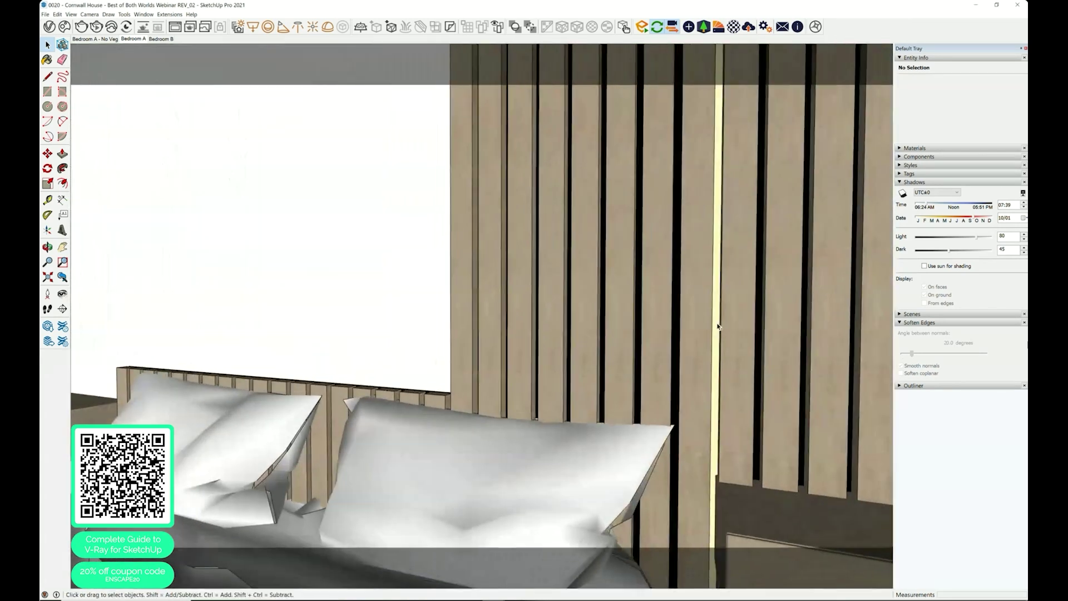
click(718, 327)
key(b)
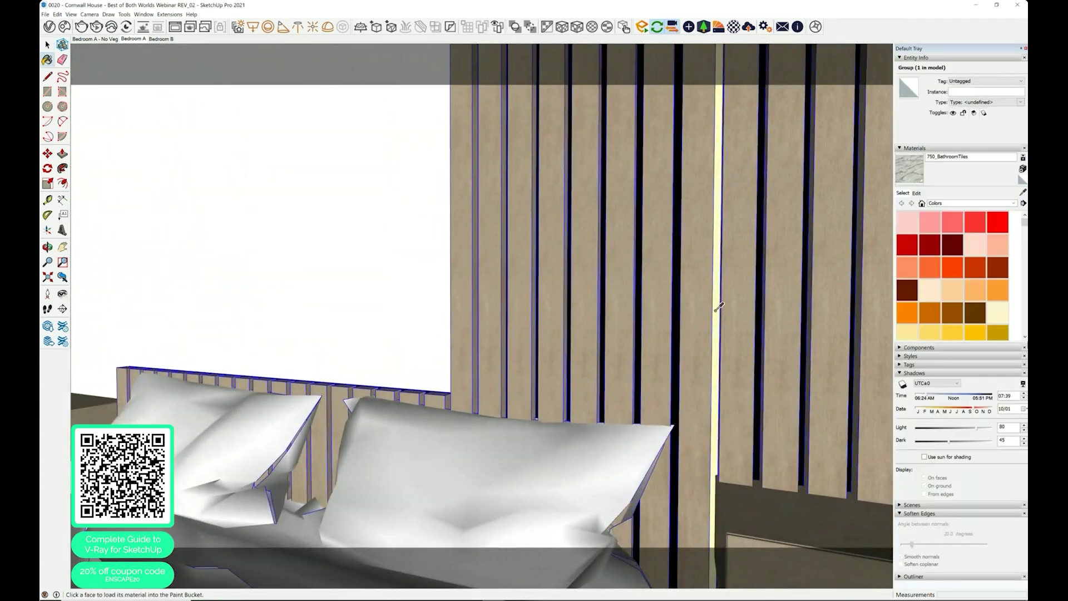
click(946, 157)
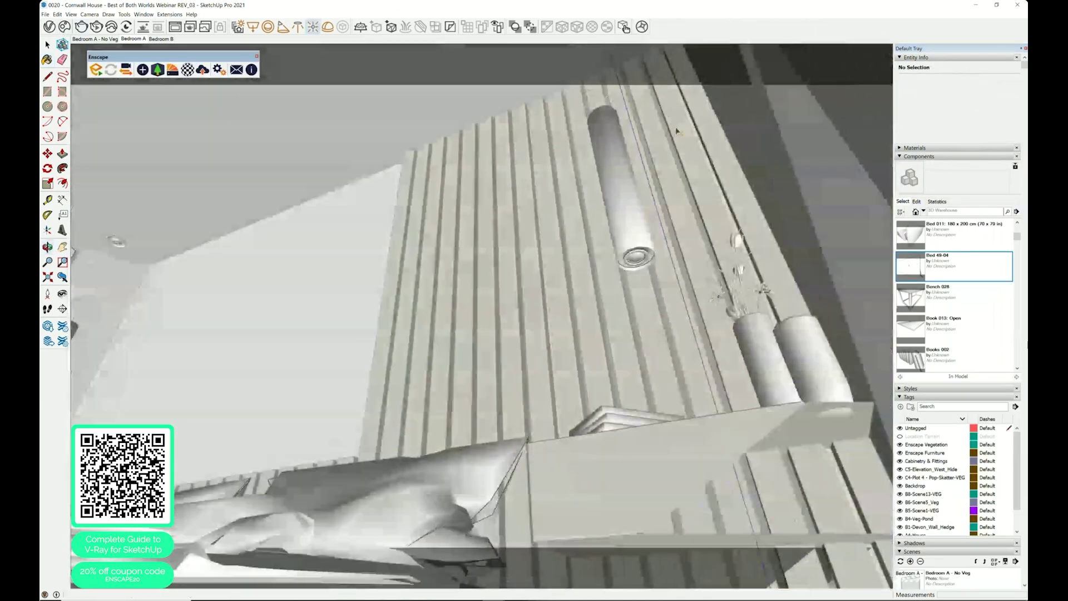
Step: Move the omni light beneath the bedside pendant about 26 mm so it sits just below the fitting
click(637, 260)
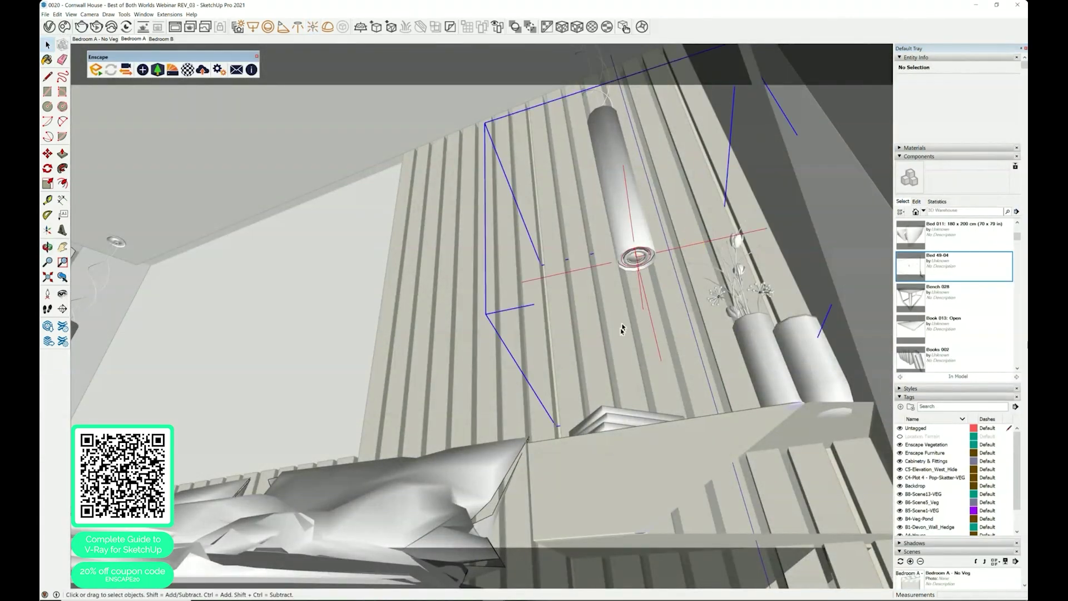
key(m)
click(643, 289)
click(656, 318)
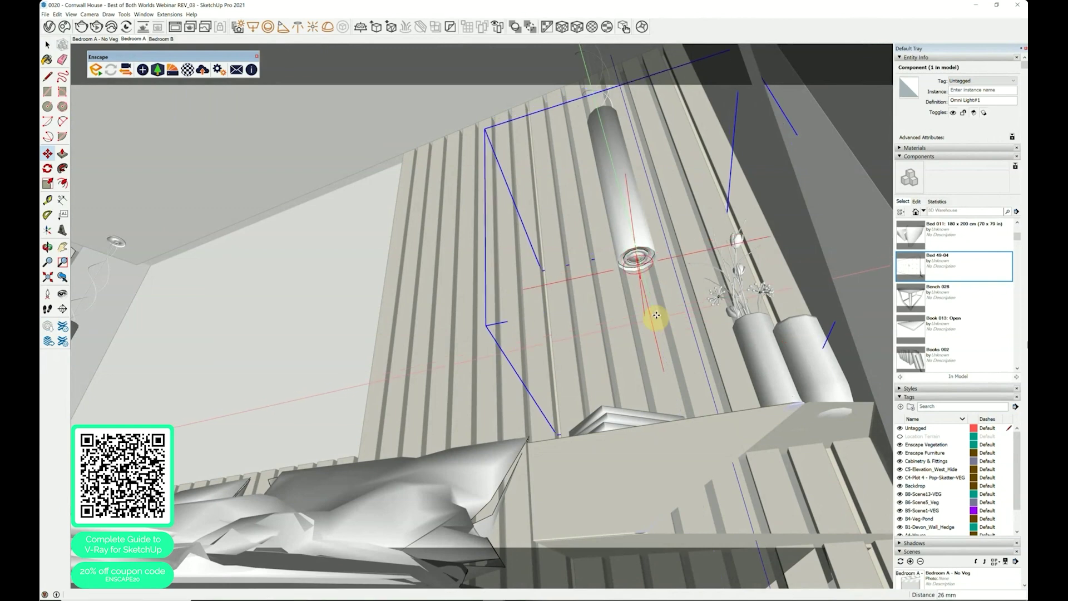
Step: Copy the omni light from the first pendant to the matching point on the other bedside pendant, about 2919 mm away
middle_drag(656, 317, 505, 264)
click(608, 108)
key(ctrl)
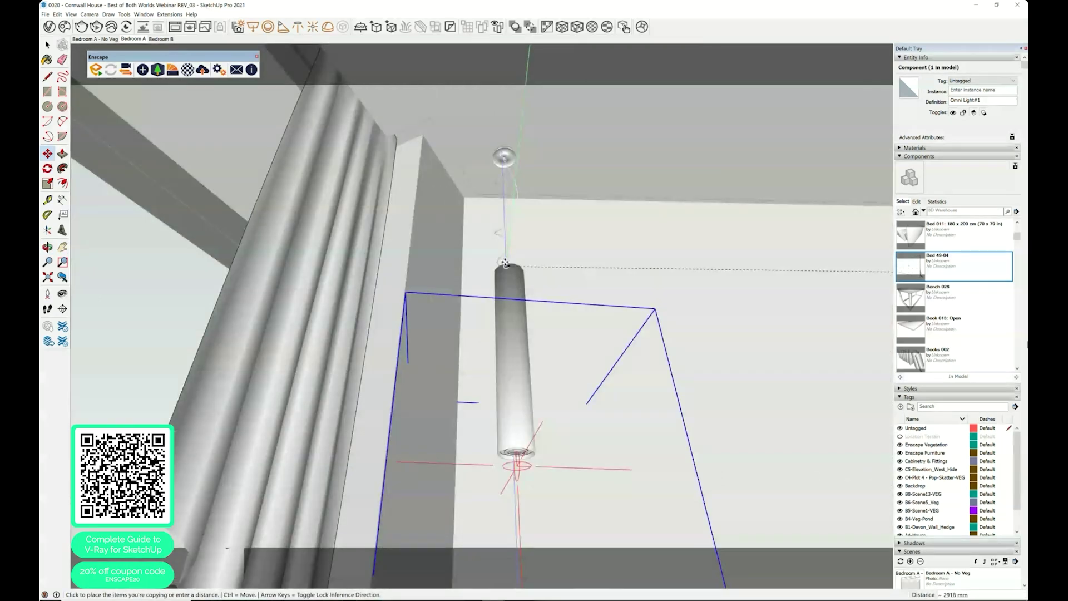
scroll(505, 263, up, 3)
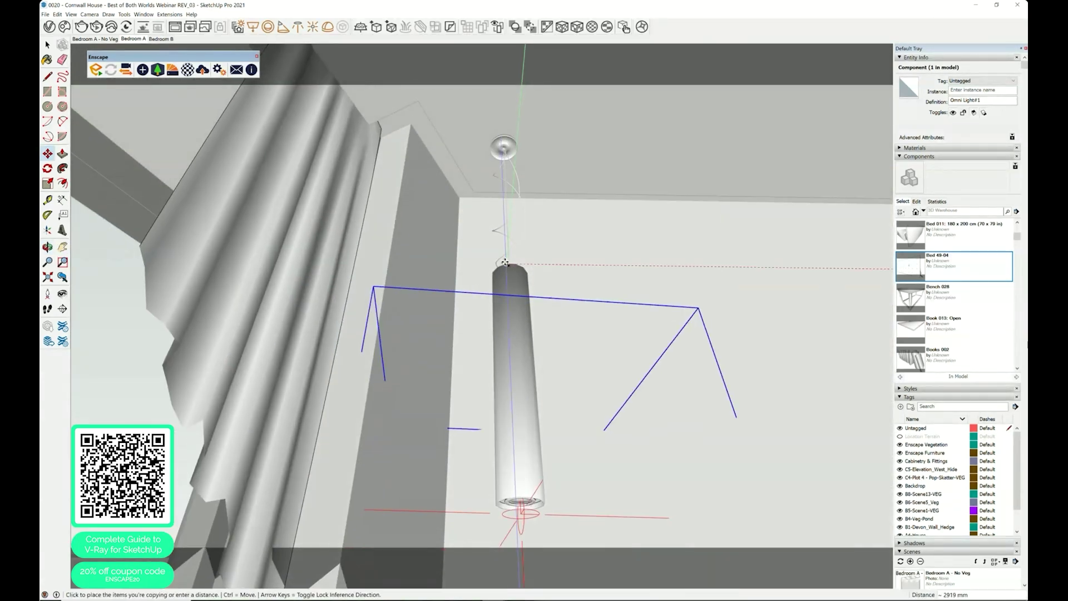
click(504, 263)
scroll(466, 168, down, 10)
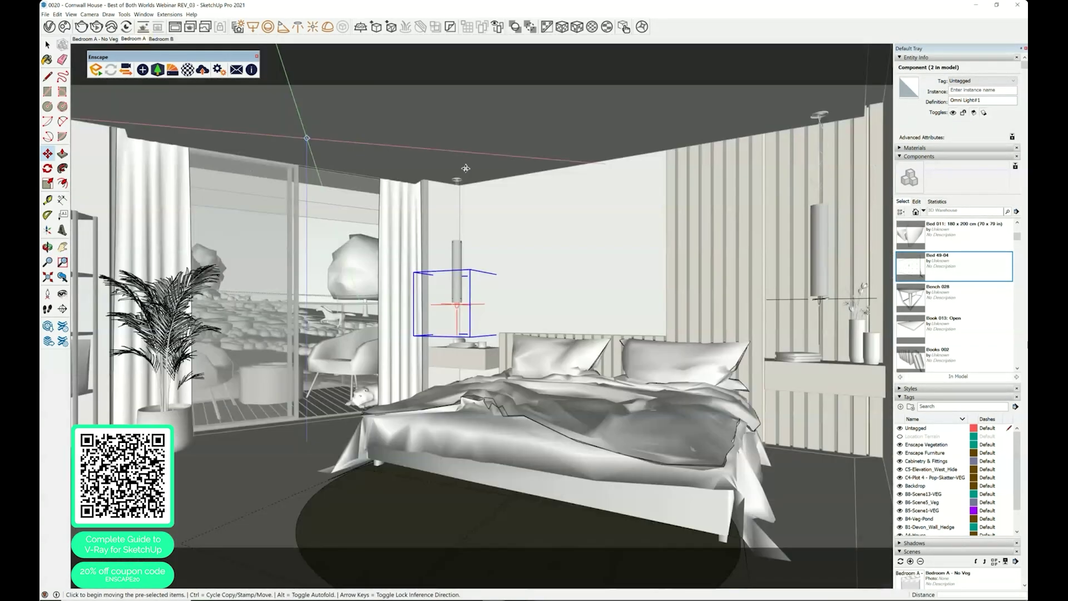
key(space)
Step: Open the slatted wall's nested groups, select the strip lighting group and convert it to a V-Ray mesh light
scroll(766, 257, up, 5)
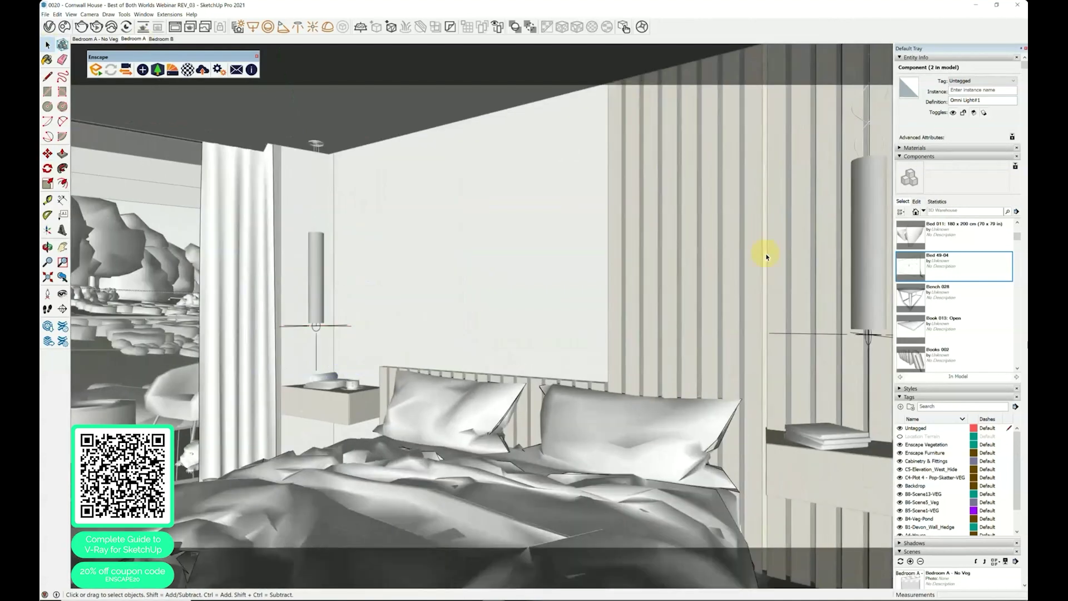
click(766, 257)
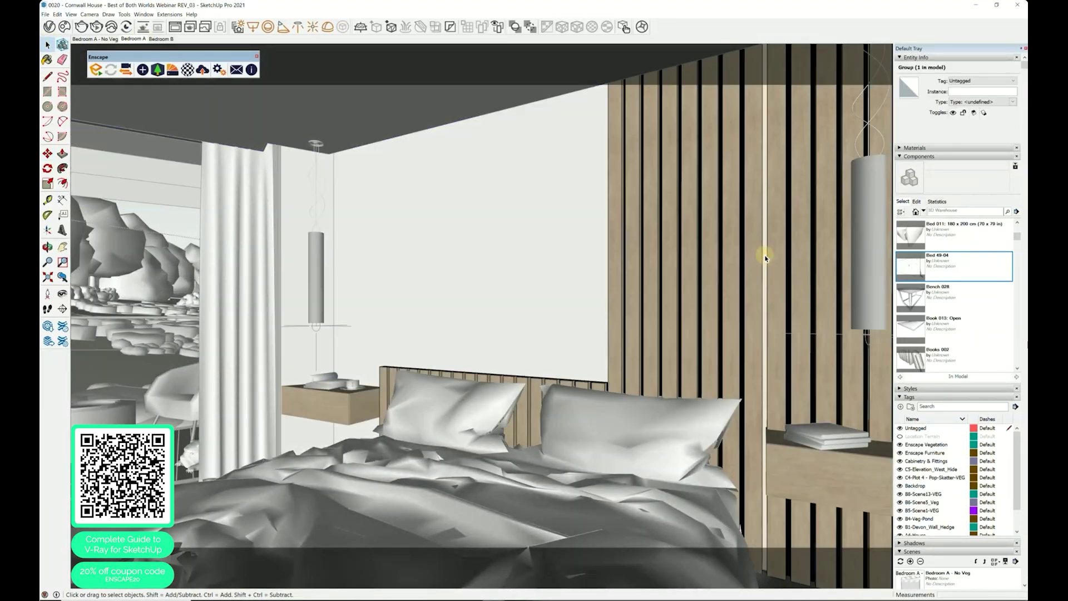
click(767, 256)
middle_drag(767, 255, 514, 321)
double_click(542, 303)
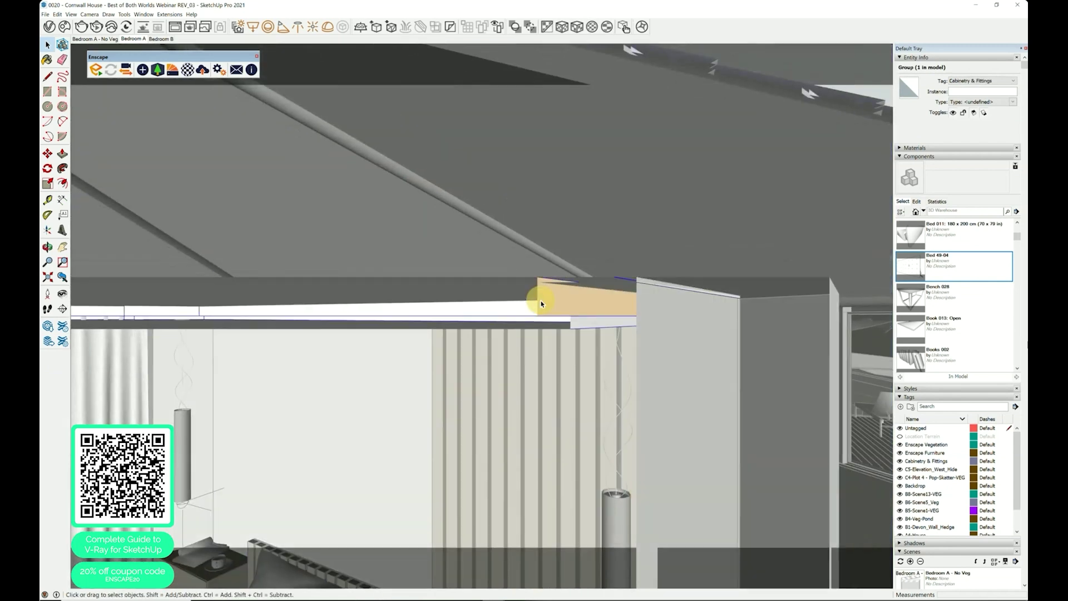
triple_click(539, 300)
middle_drag(539, 301, 607, 362)
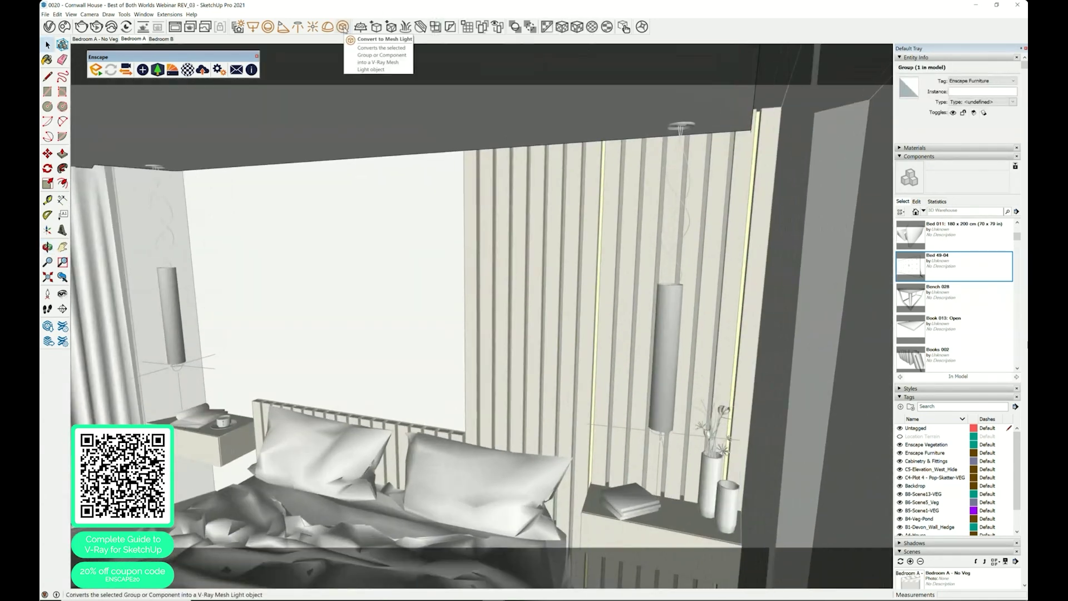
Step: Draw a V-Ray rectangle light across the doorway opening opposite the bed
middle_drag(384, 478, 434, 398)
key(d)
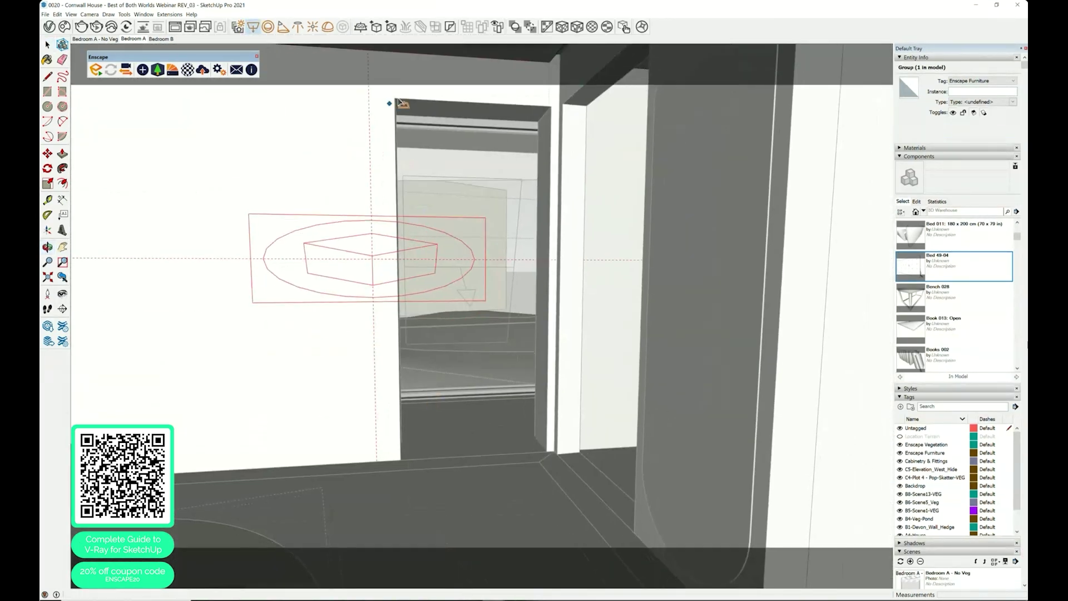
click(495, 283)
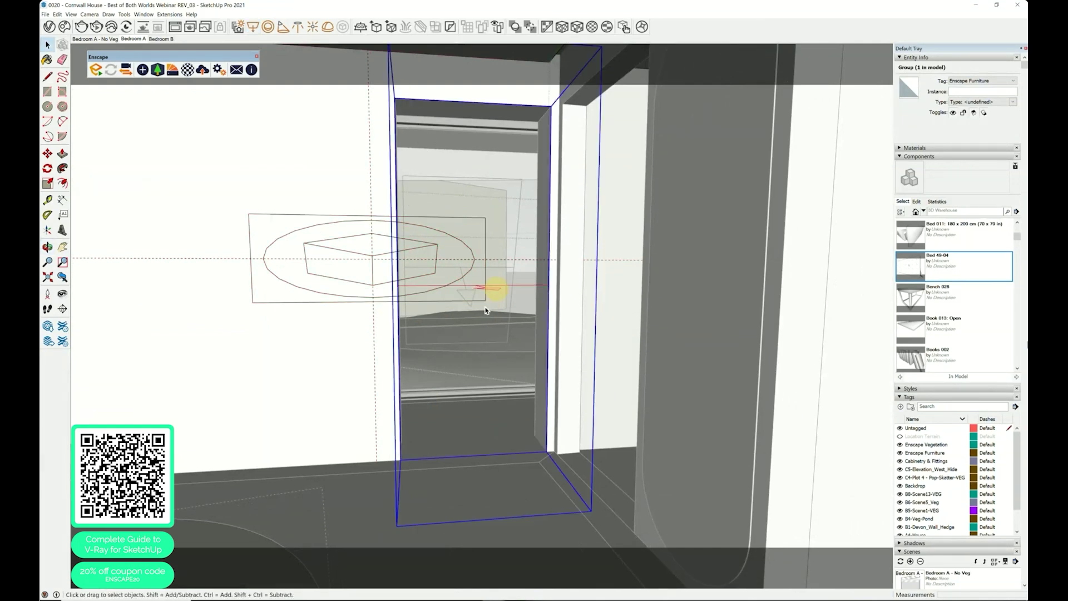
Step: Scale the doorway rectangle light uniformly about its centre to about 0.74 and move it about 331 mm towards the opening
middle_drag(495, 283, 566, 503)
key(s)
click(510, 465)
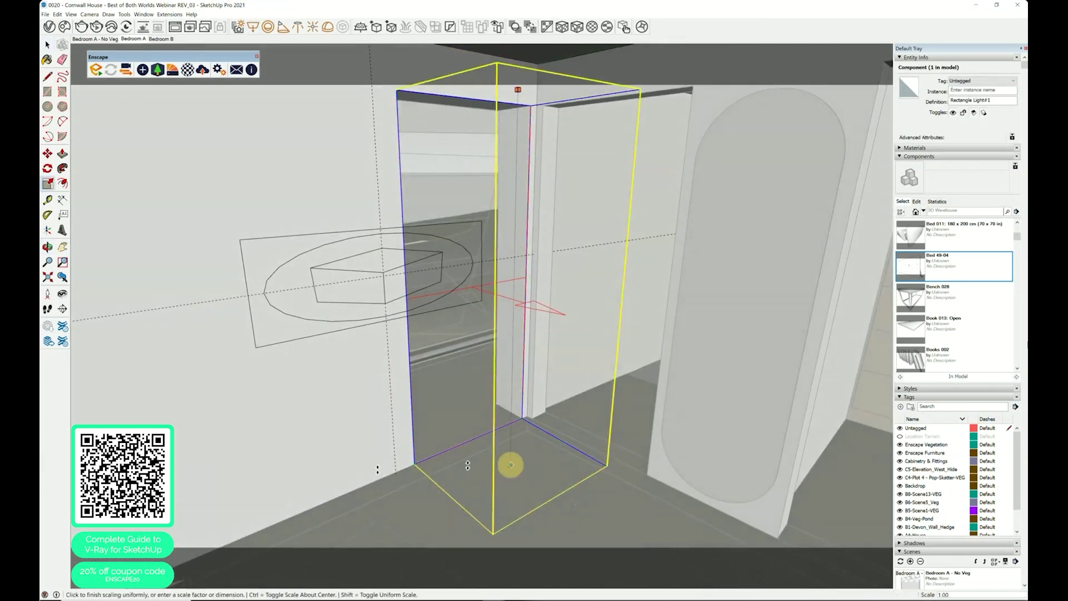
key(ctrl)
click(294, 475)
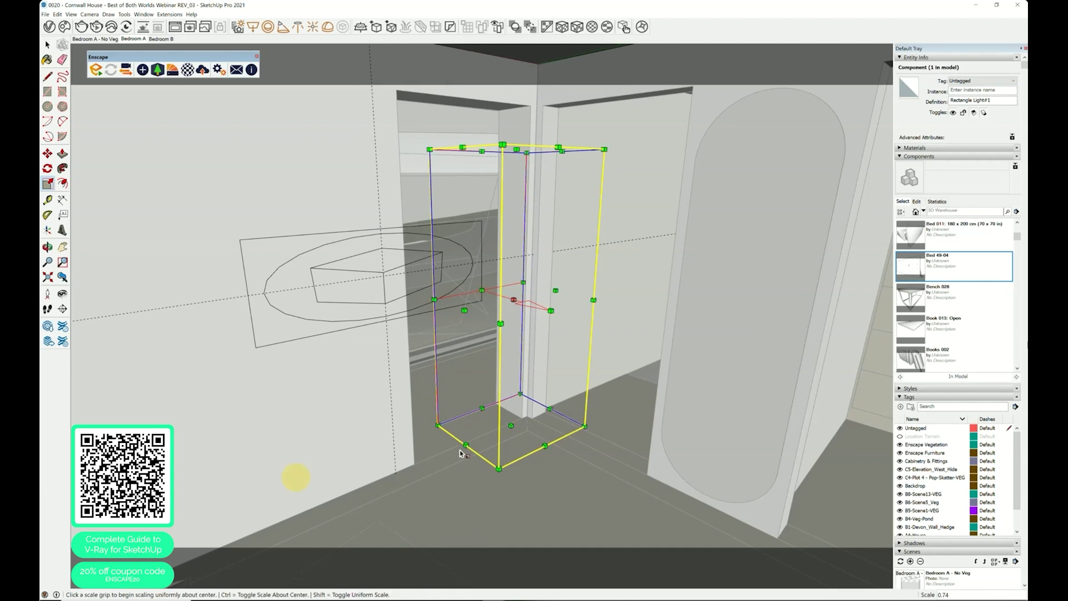
key(m)
click(603, 534)
click(550, 500)
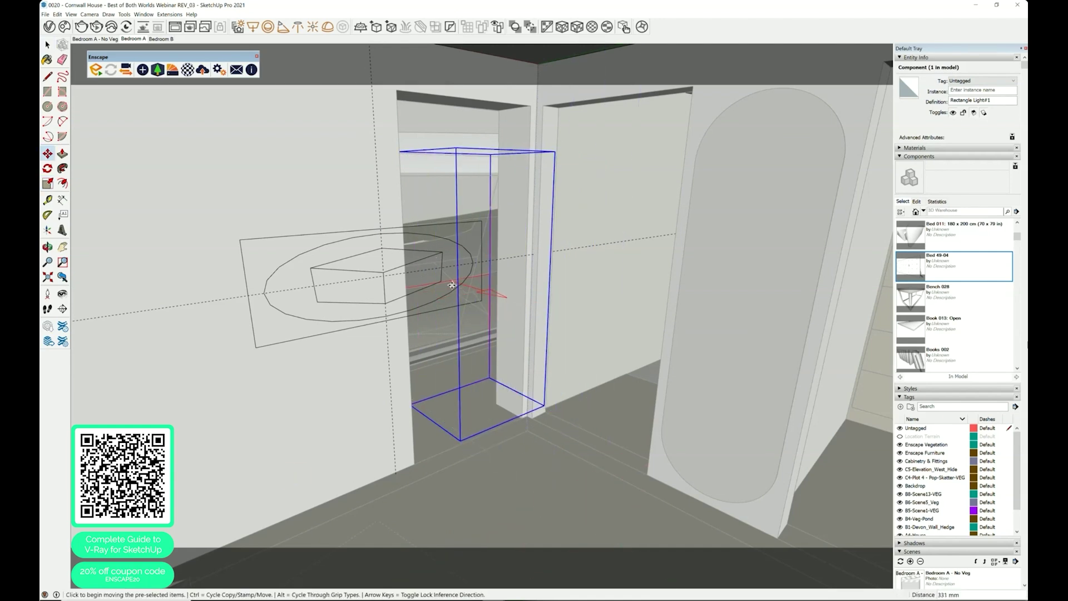
Step: Place a copy of the rectangle light inside the dressing room opening between the two arched panels
middle_drag(550, 499, 715, 381)
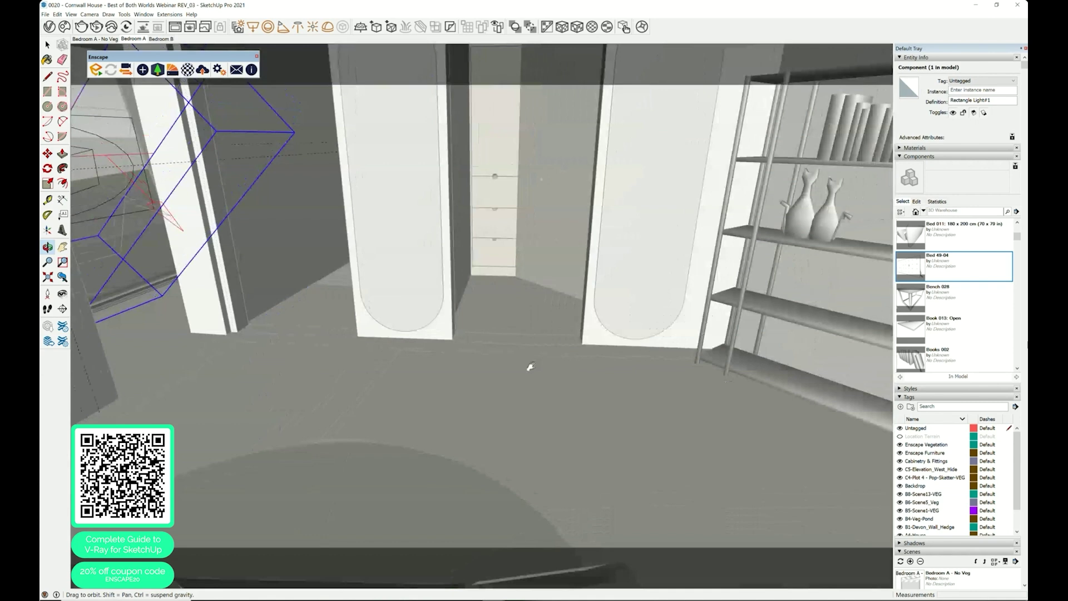
drag(530, 366, 668, 312)
key(m)
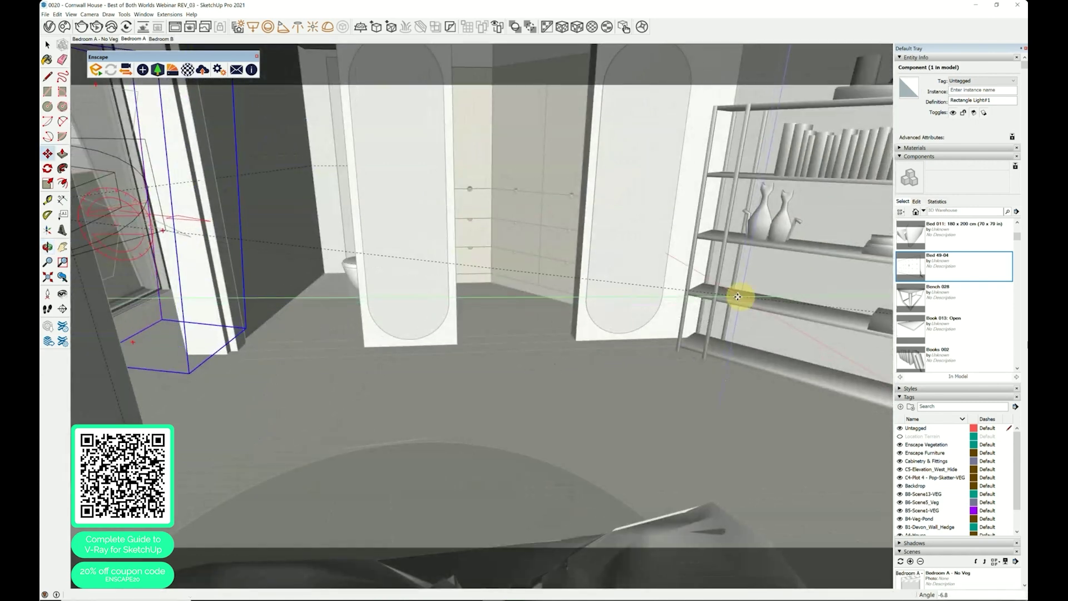
key(o)
drag(424, 365, 327, 432)
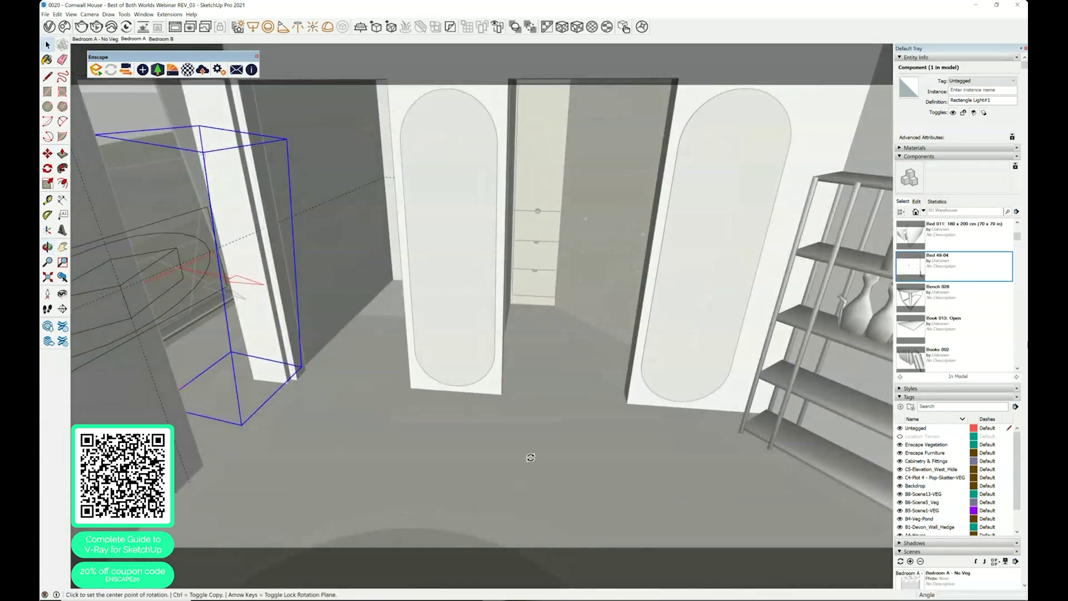
key(ctrl+v)
click(567, 373)
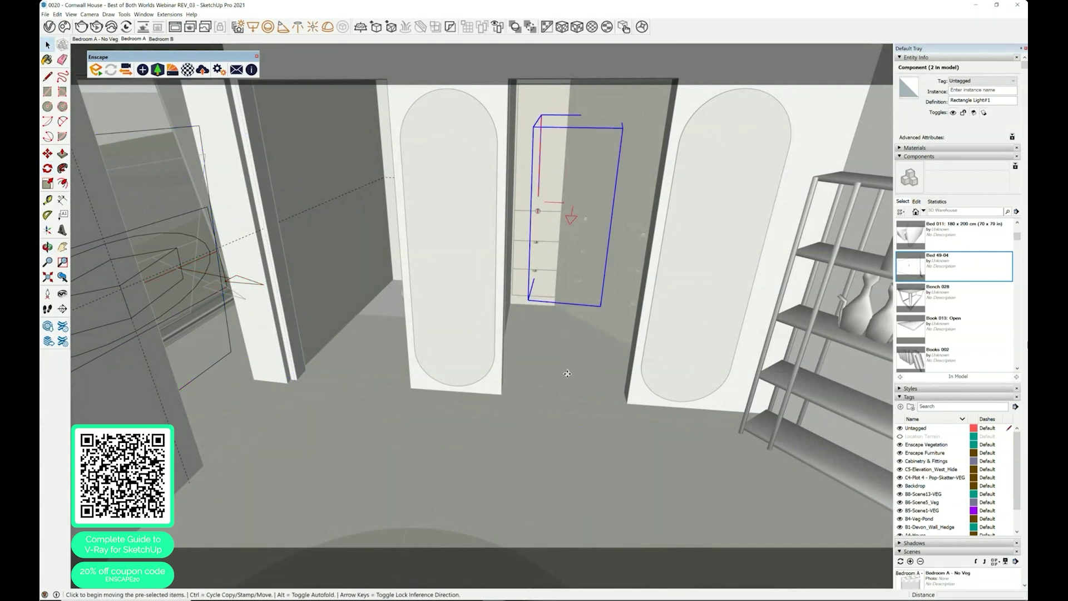
Step: Make the dressing room rectangle light unique so it is independent of the doorway light
key(o)
drag(555, 417, 580, 218)
key(space)
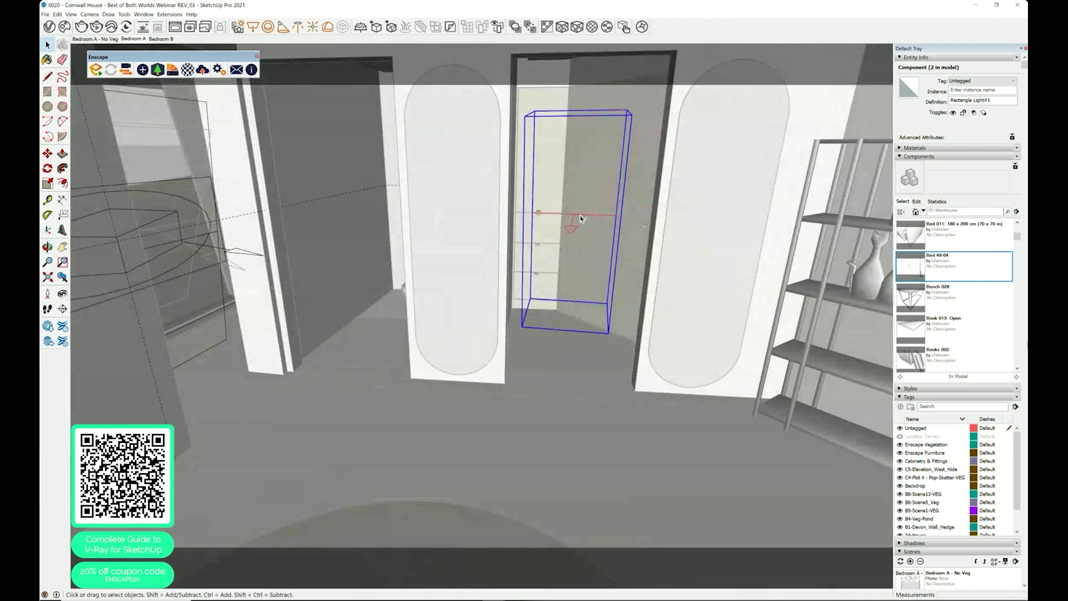
right_click(580, 218)
click(615, 274)
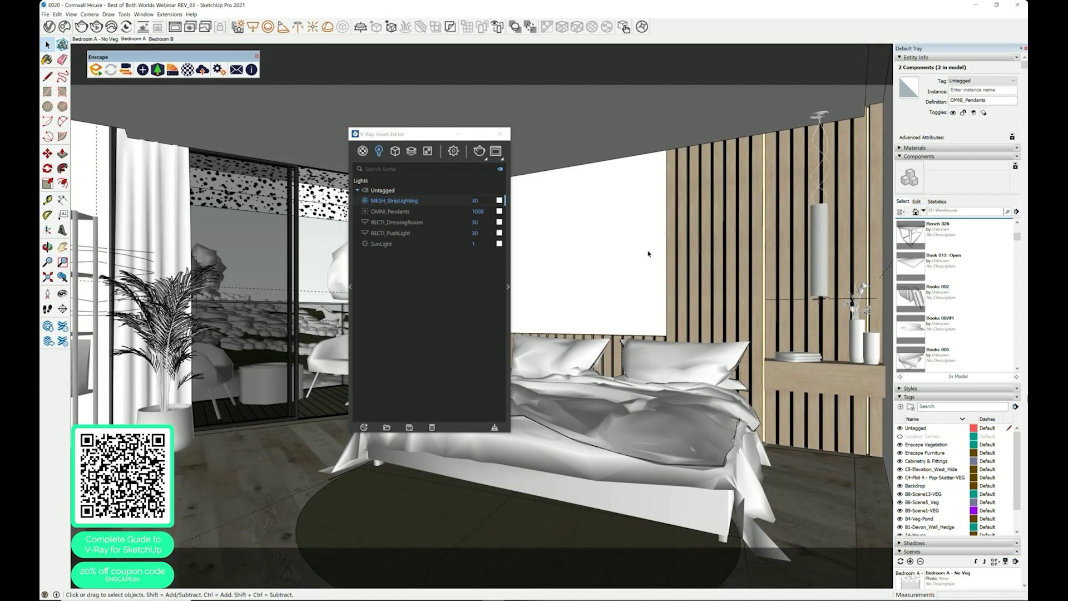
Step: Hide the Enscape Vegetation tag, keep the Enscape Furniture tag shown and save the model
click(519, 208)
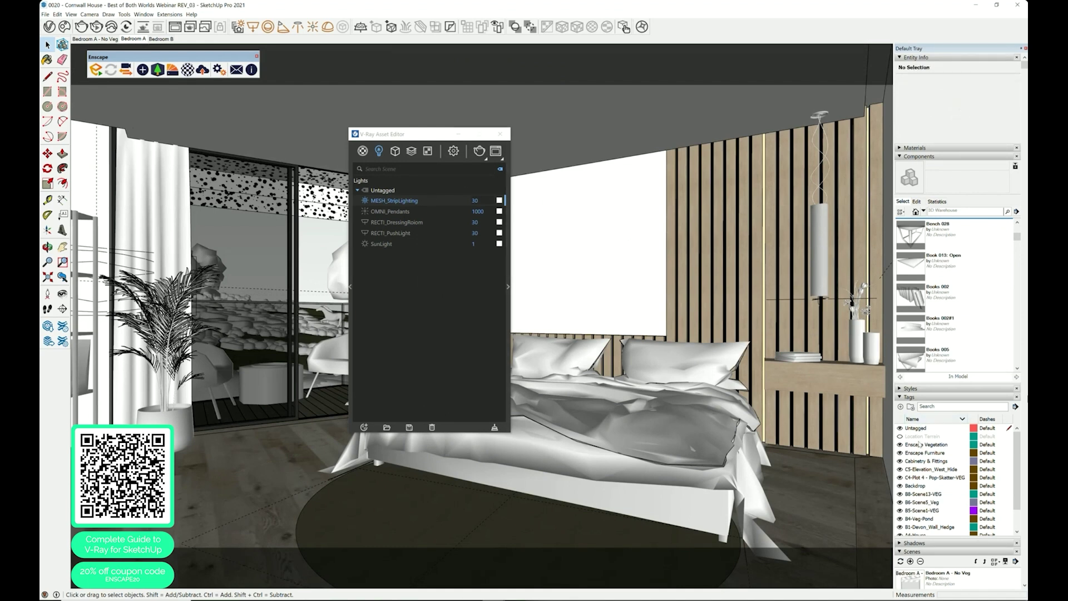
click(901, 444)
click(900, 453)
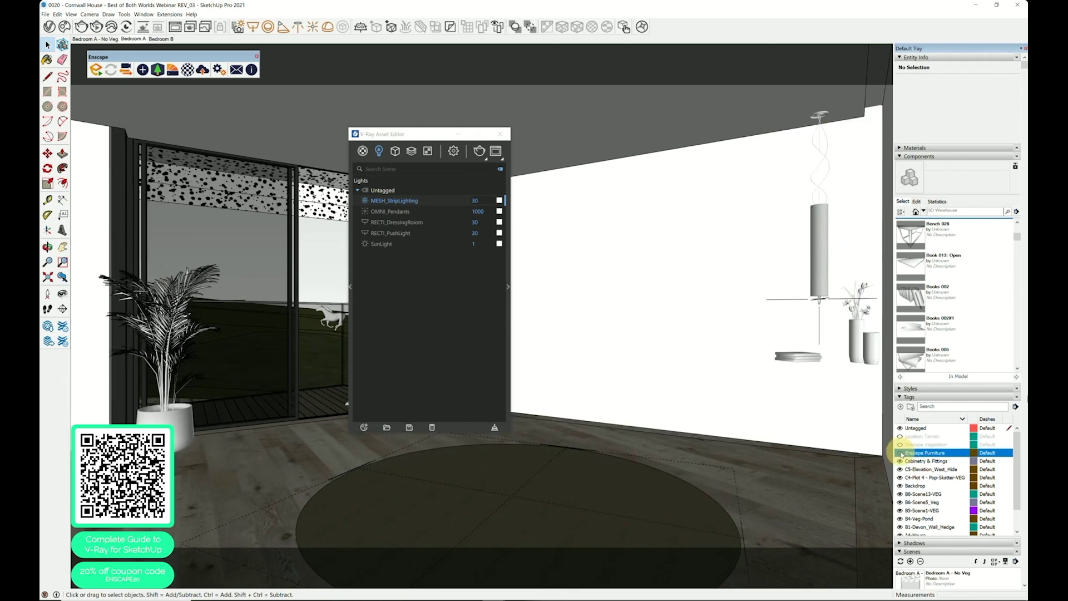
click(900, 453)
click(900, 453)
click(900, 453)
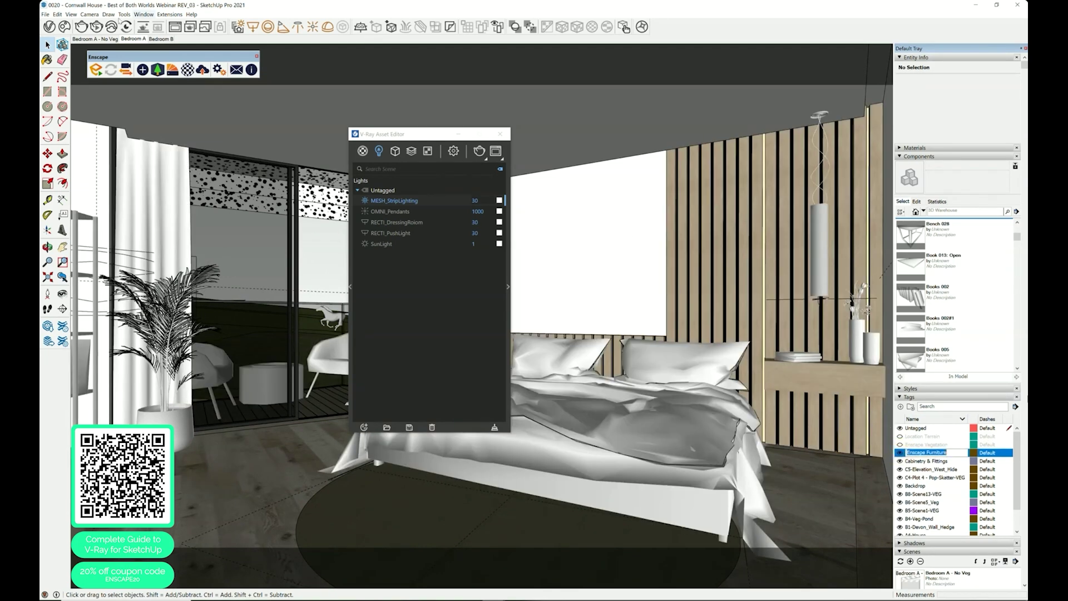
key(alt+f)
key(s)
Step: Set the V-Ray render output width to 800 and the denoiser to NVIDIA AI
click(453, 150)
click(380, 261)
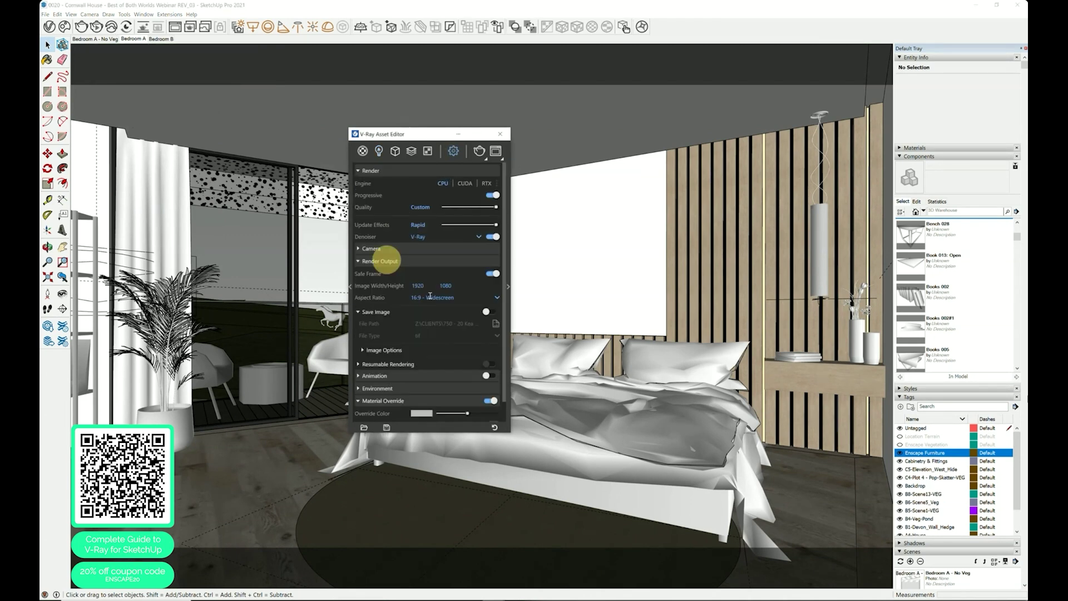
double_click(423, 289)
text(800)
key(Return)
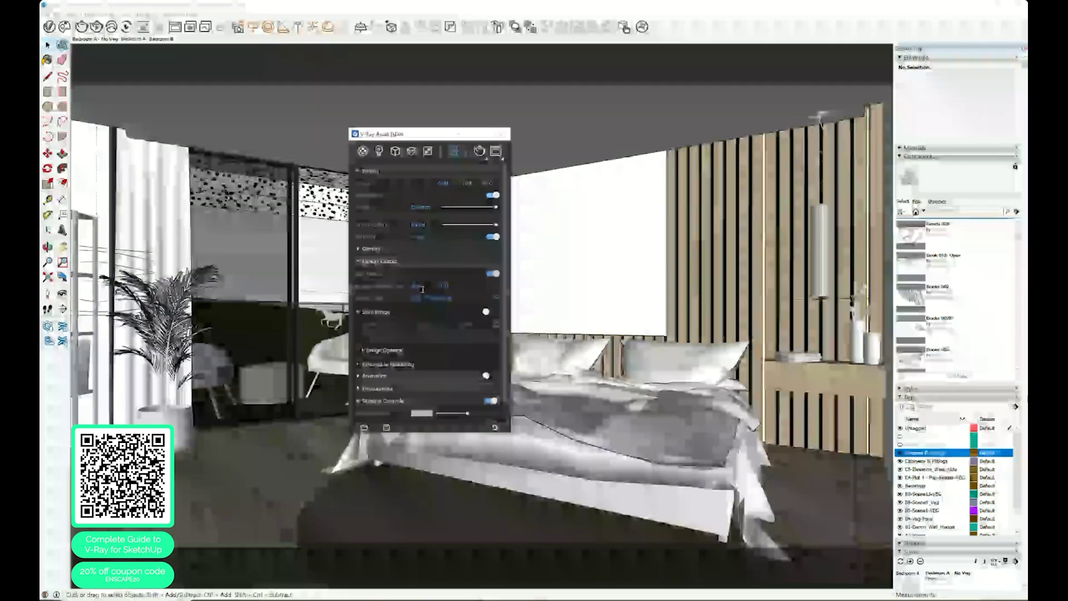
click(397, 361)
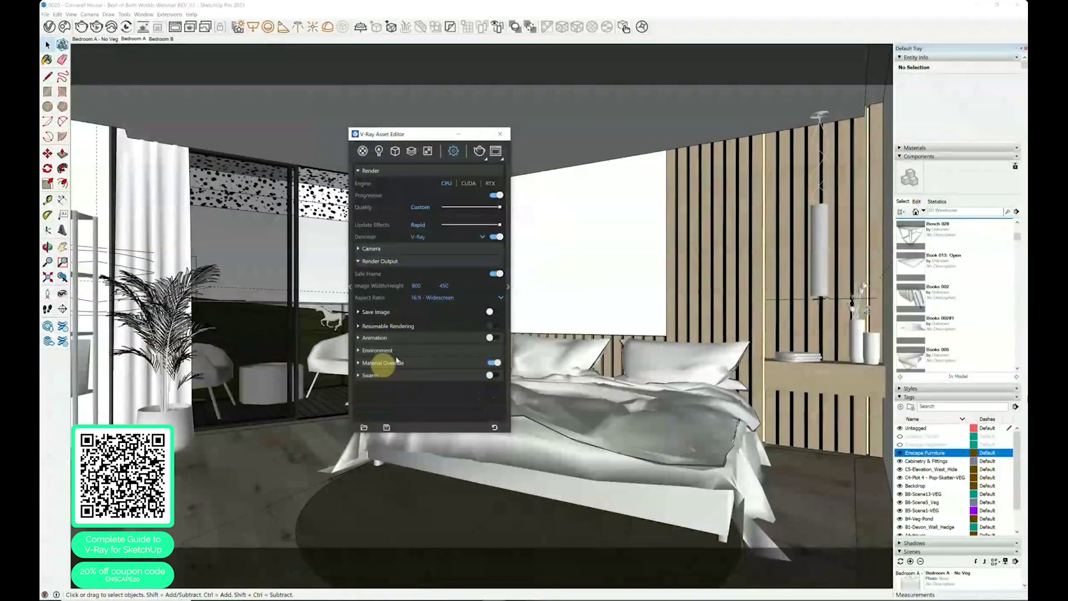
click(418, 236)
click(425, 256)
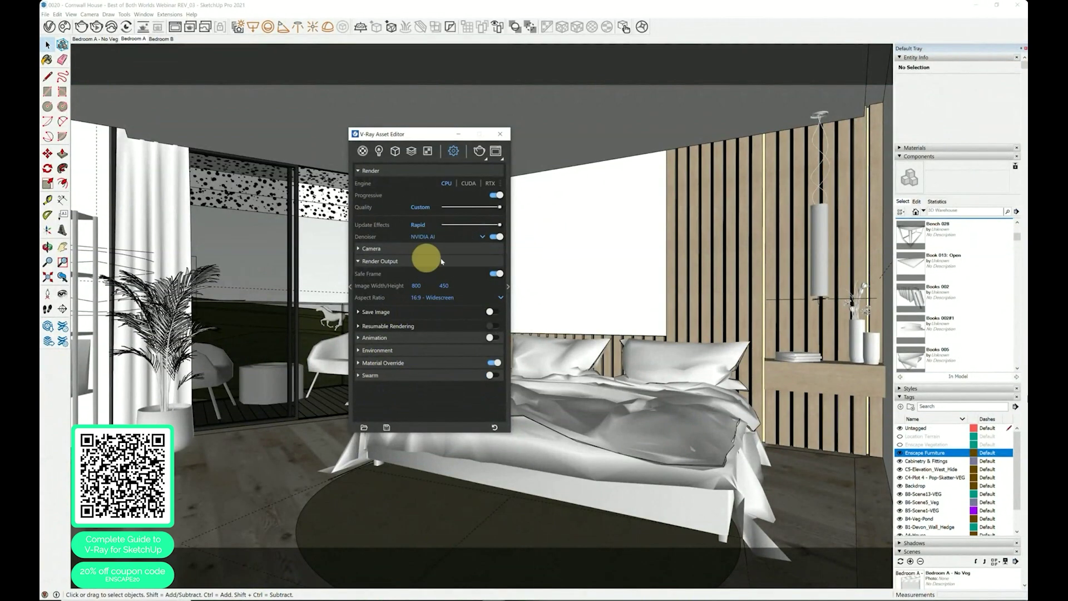
Step: Start an interactive V-Ray render, docking the Enscape toolbar and moving the Asset Editor clear of the frame buffer
drag(406, 134, 390, 131)
click(191, 3)
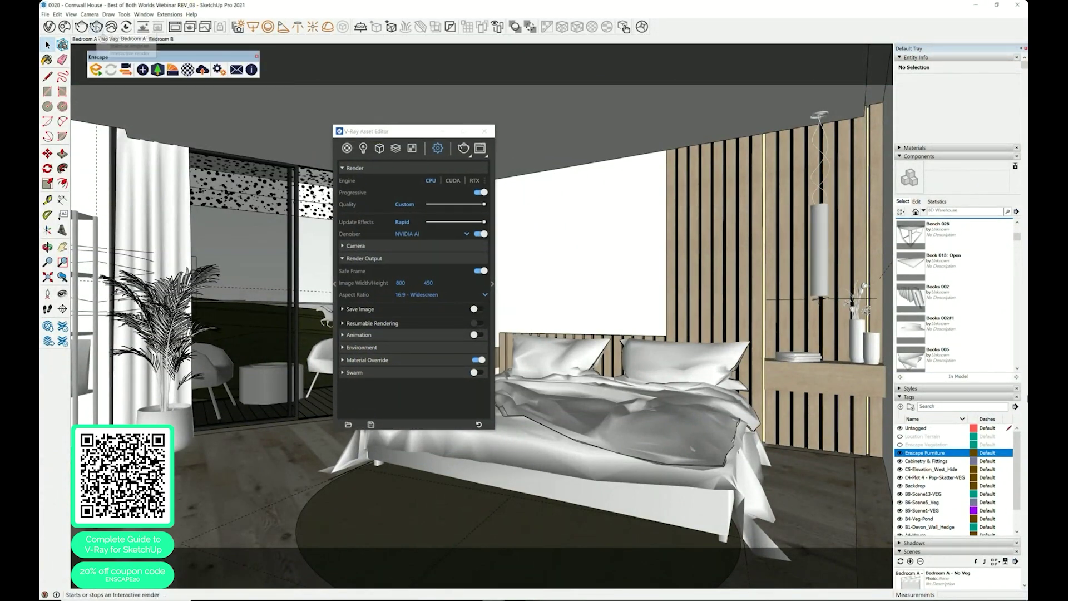
drag(207, 51, 757, 24)
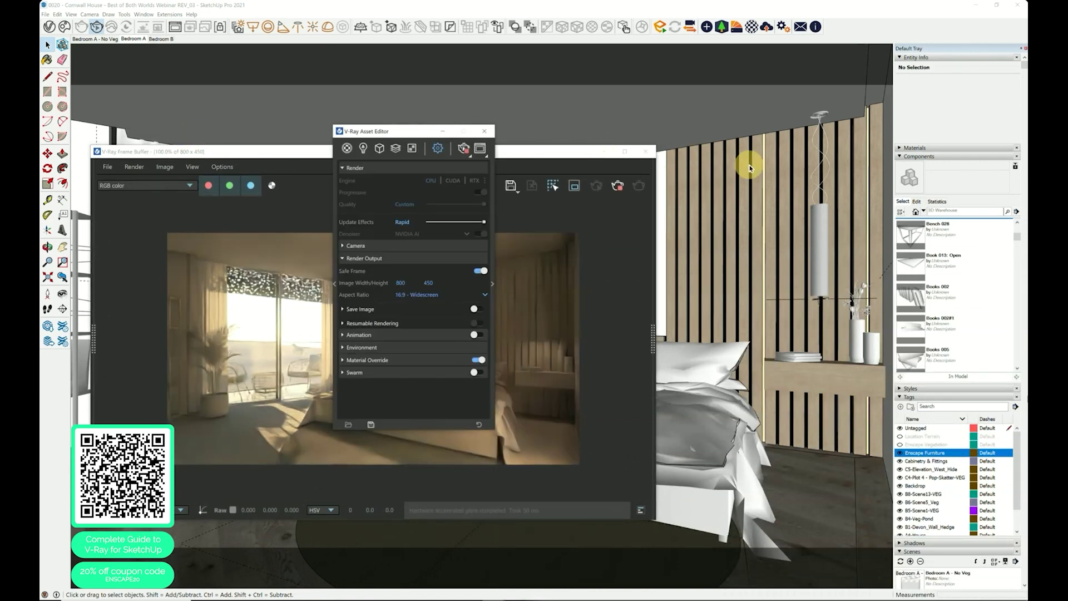
drag(410, 137, 766, 170)
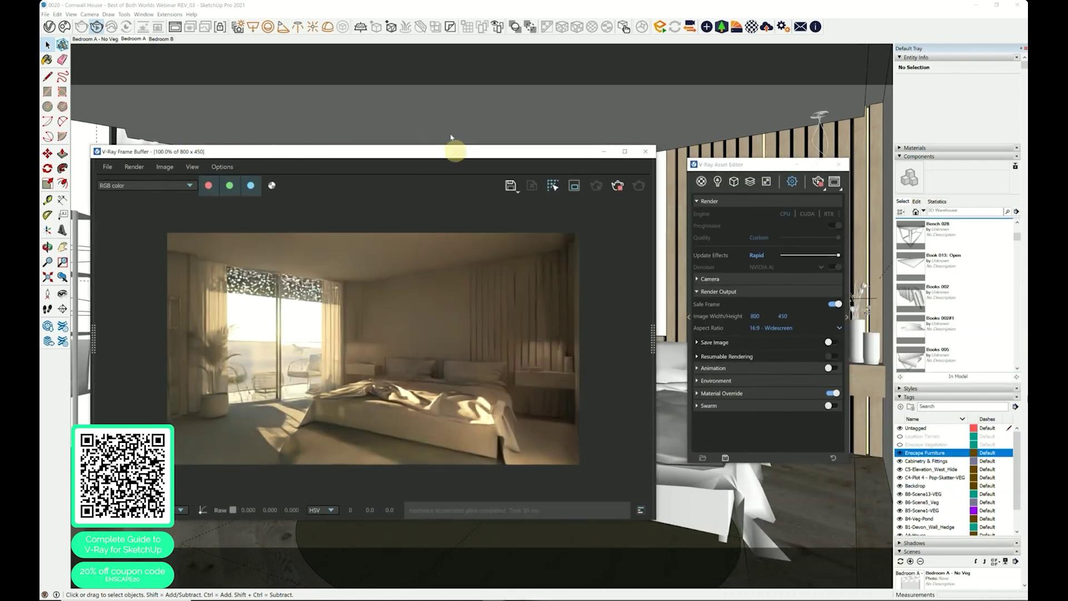
Step: Reposition and enlarge the V-Ray Frame Buffer, set the Asset Editor beside it and list the scene lights
drag(456, 150, 435, 96)
drag(637, 466, 710, 538)
click(791, 167)
drag(790, 167, 823, 172)
click(751, 187)
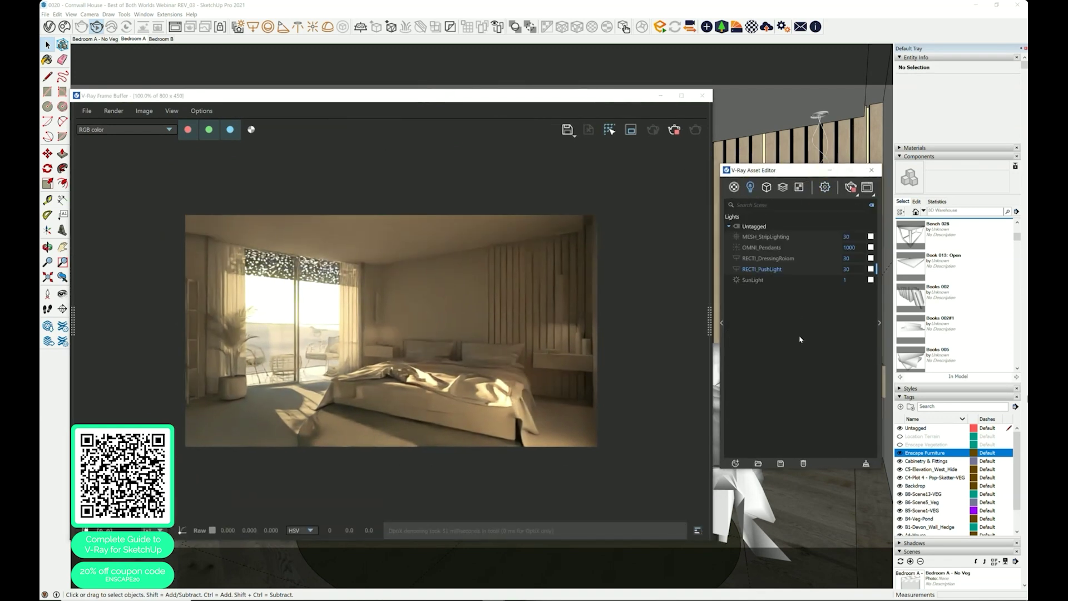
Step: Turn on the clamped-color display in the frame buffer to examine the overexposed areas
click(172, 110)
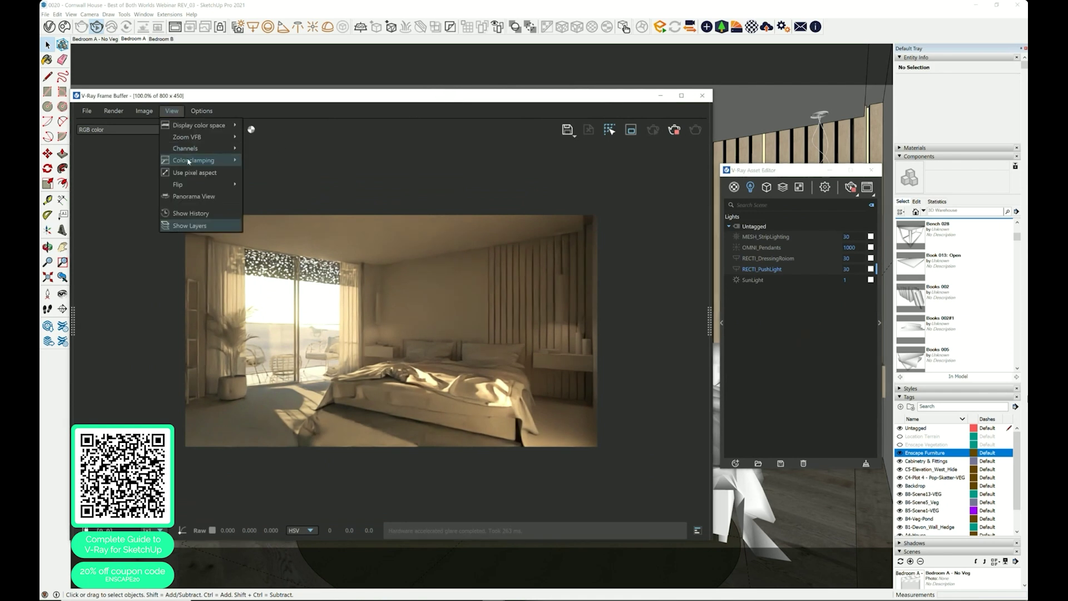
mouse_move(189, 161)
click(281, 173)
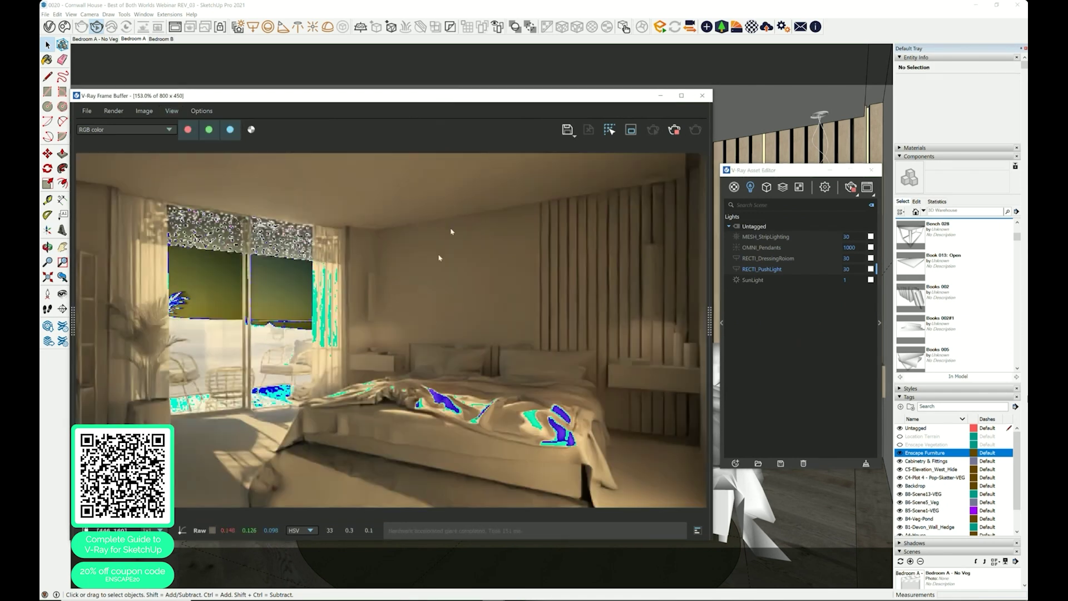
drag(375, 96, 366, 86)
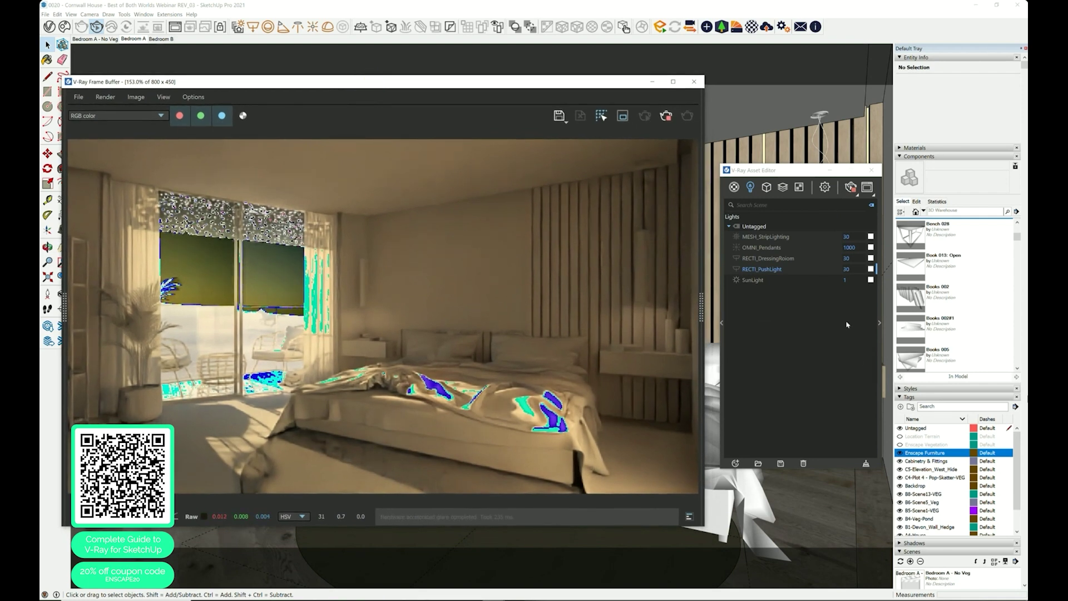
Step: Set the render camera's Exposure Value (EV) to 12.5 and turn off the clamped-color display
click(825, 188)
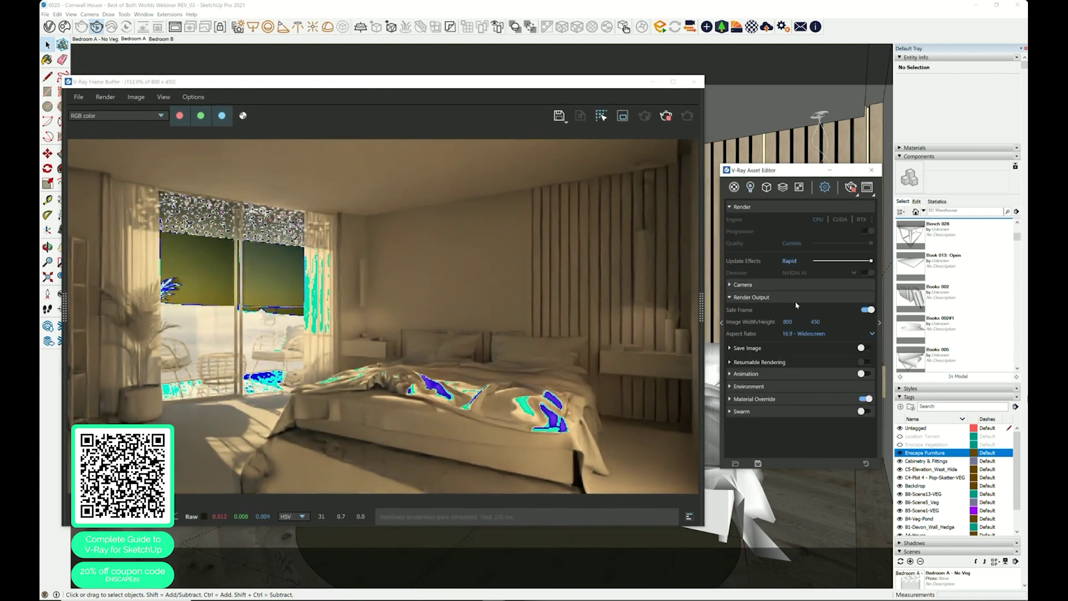
click(750, 285)
click(779, 338)
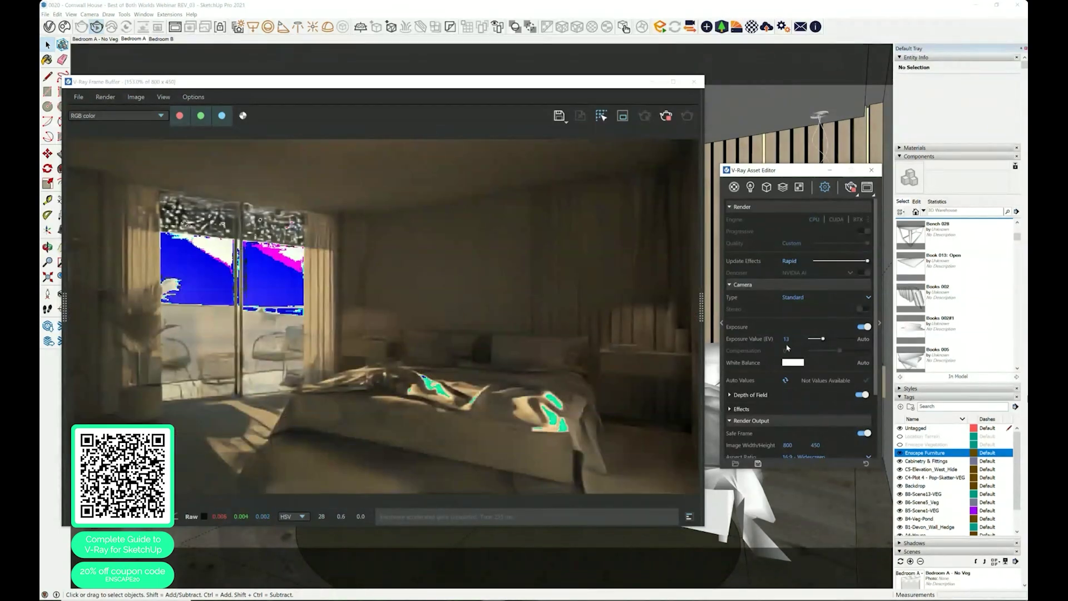
click(787, 339)
text(12.5)
key(Return)
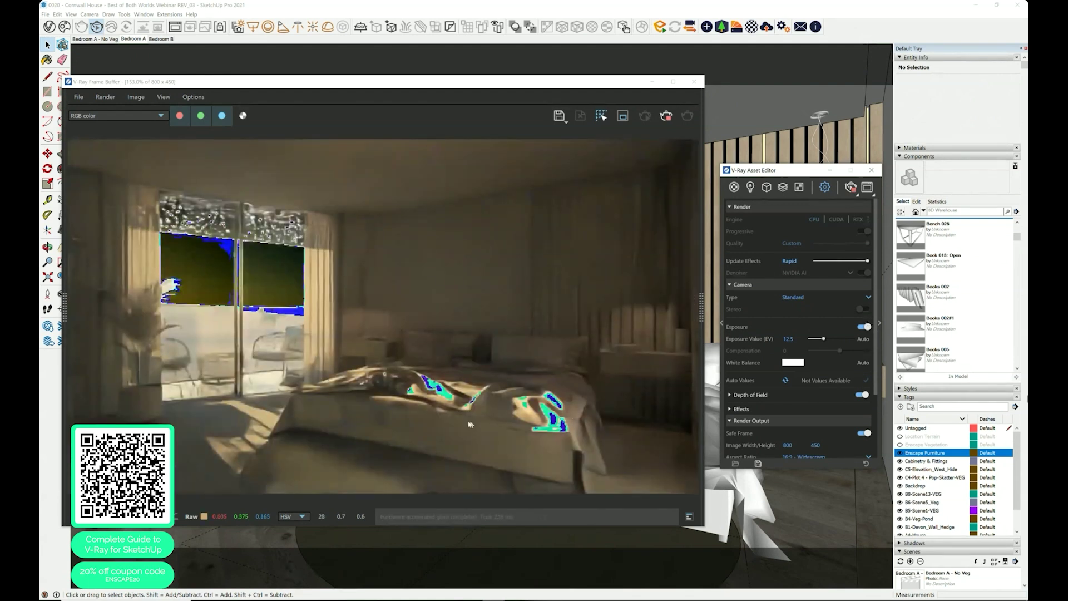
click(164, 97)
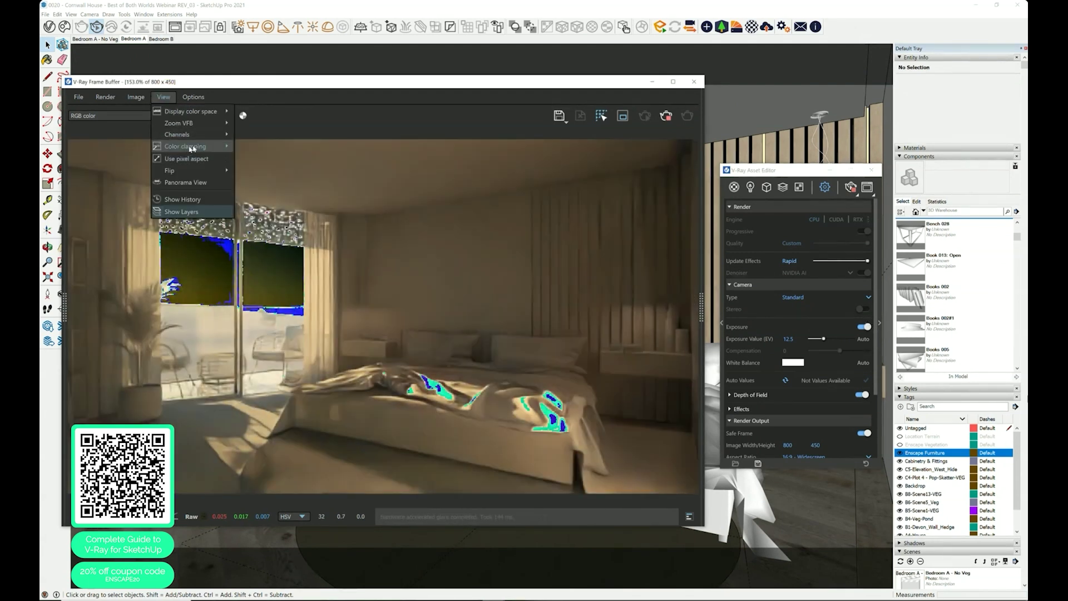
click(251, 143)
Step: Enable the MESH_StripLighting light in the interactive render and open its color picker
click(751, 188)
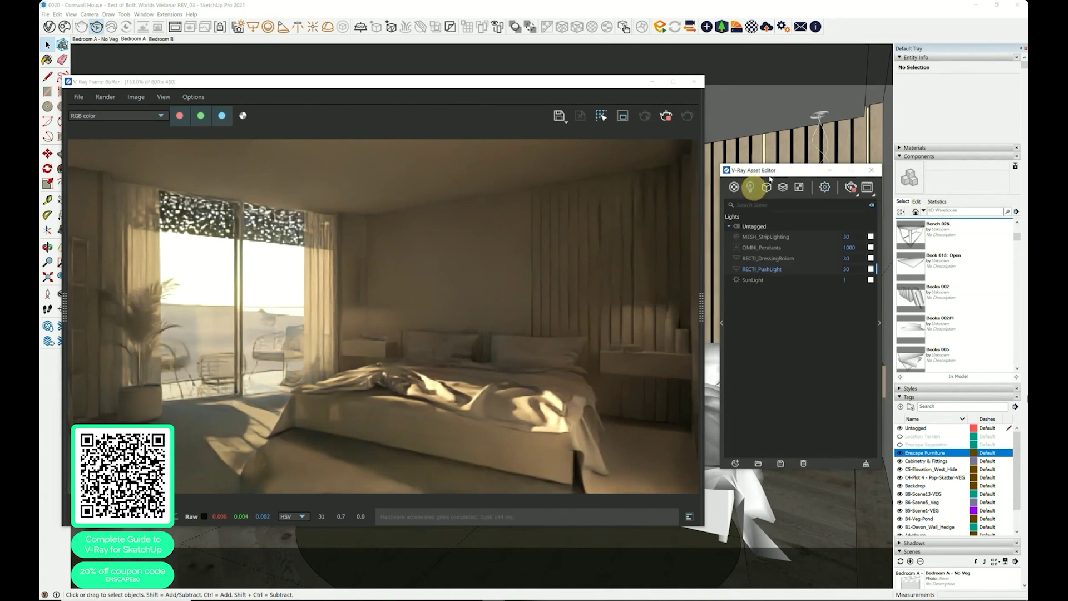
drag(773, 174, 753, 143)
click(770, 249)
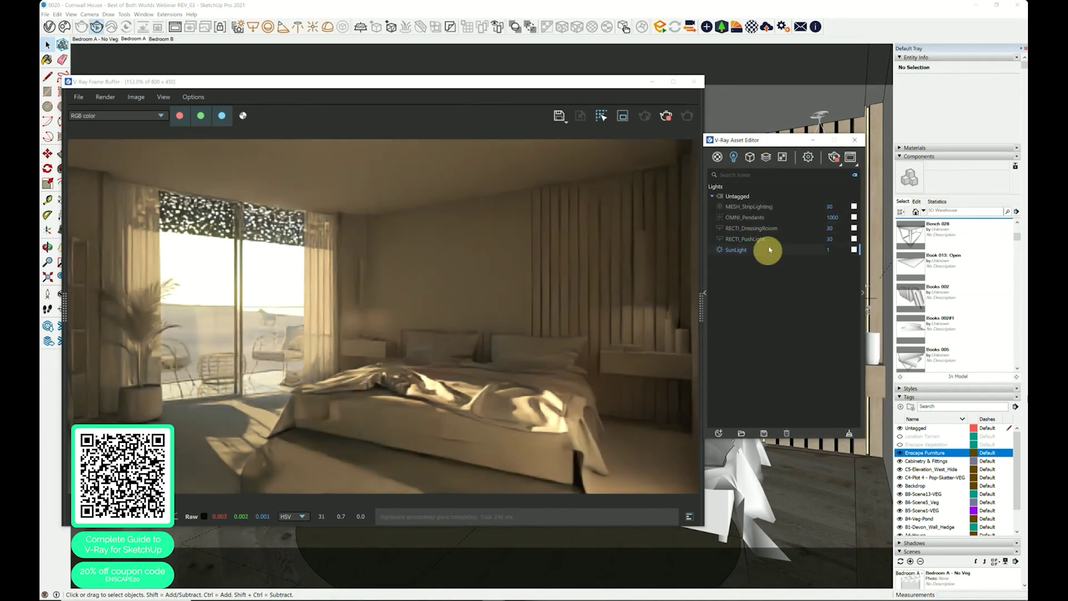
click(775, 206)
click(854, 206)
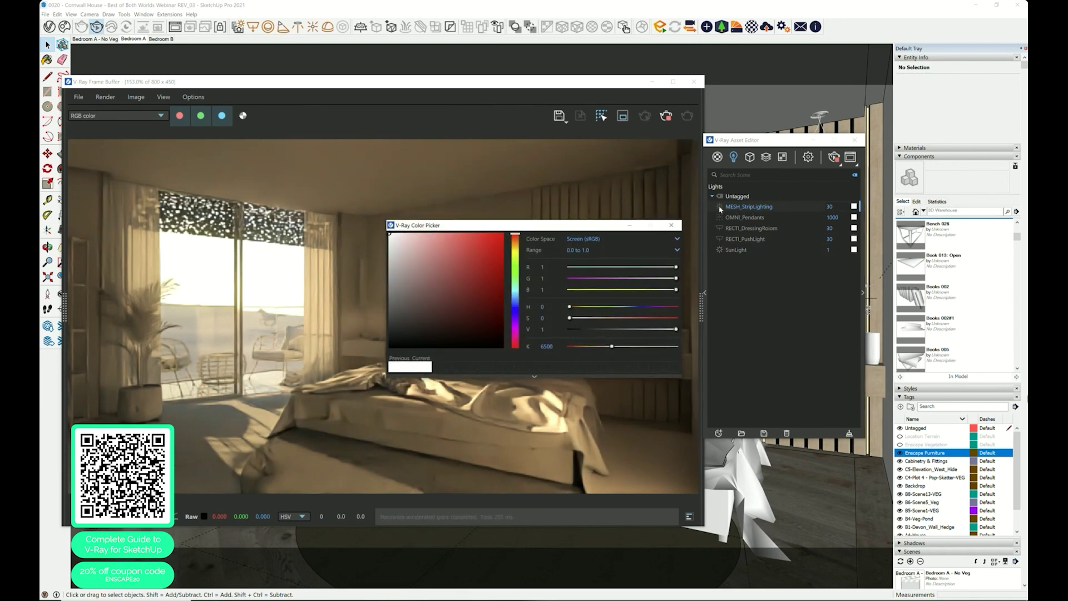
click(829, 312)
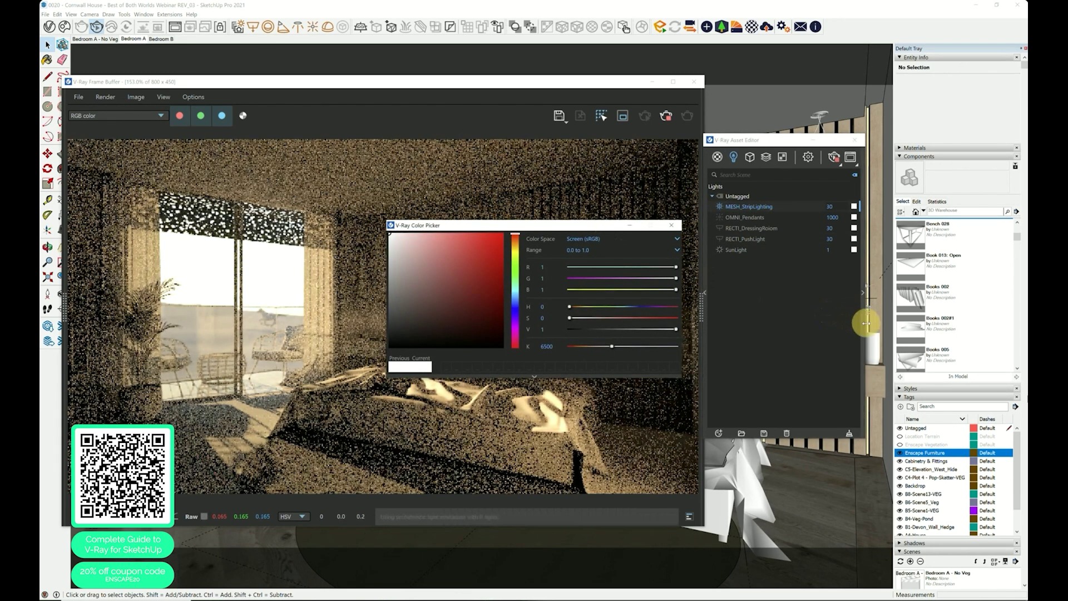
Step: Tint the strip lighting magenta by setting its green value to 0
drag(532, 227, 864, 332)
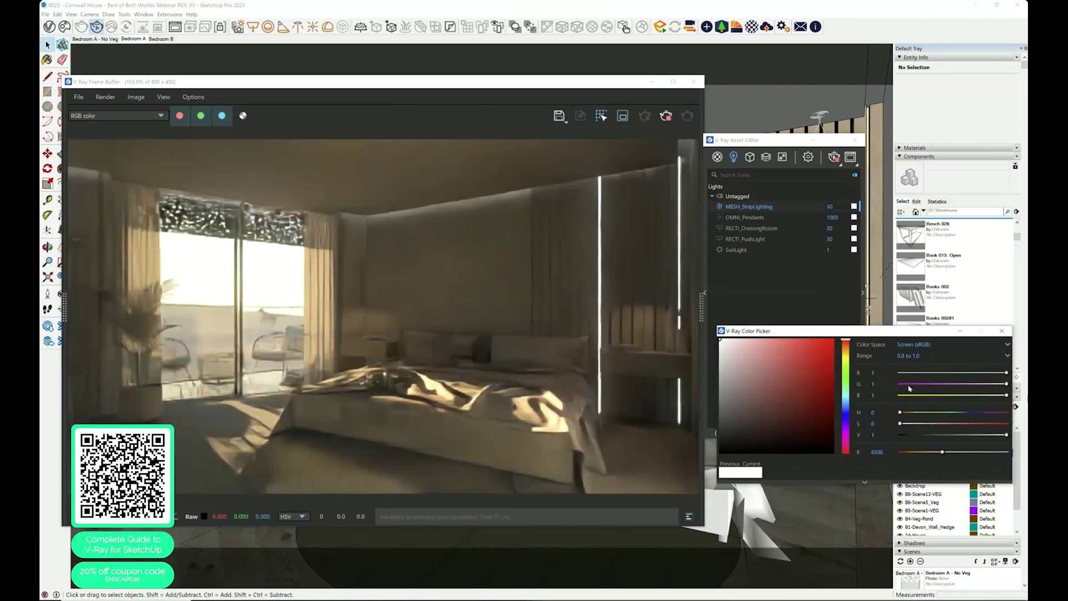
drag(909, 388, 888, 383)
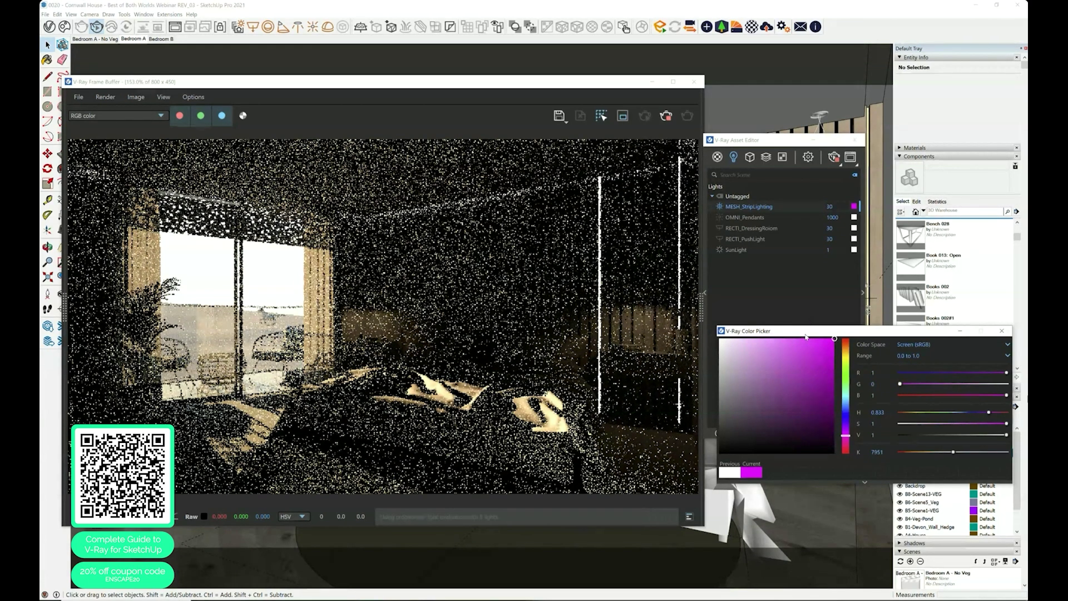
drag(805, 333, 858, 383)
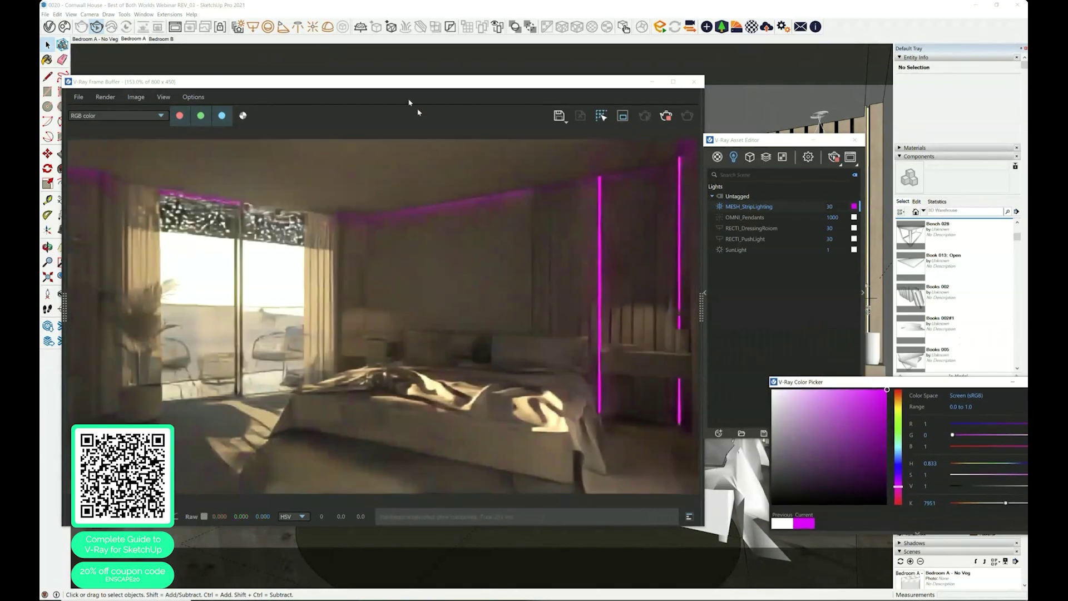
Step: Show the clamped colors in the frame buffer and set the strip lighting's intensity to 50
drag(398, 80, 384, 66)
click(149, 82)
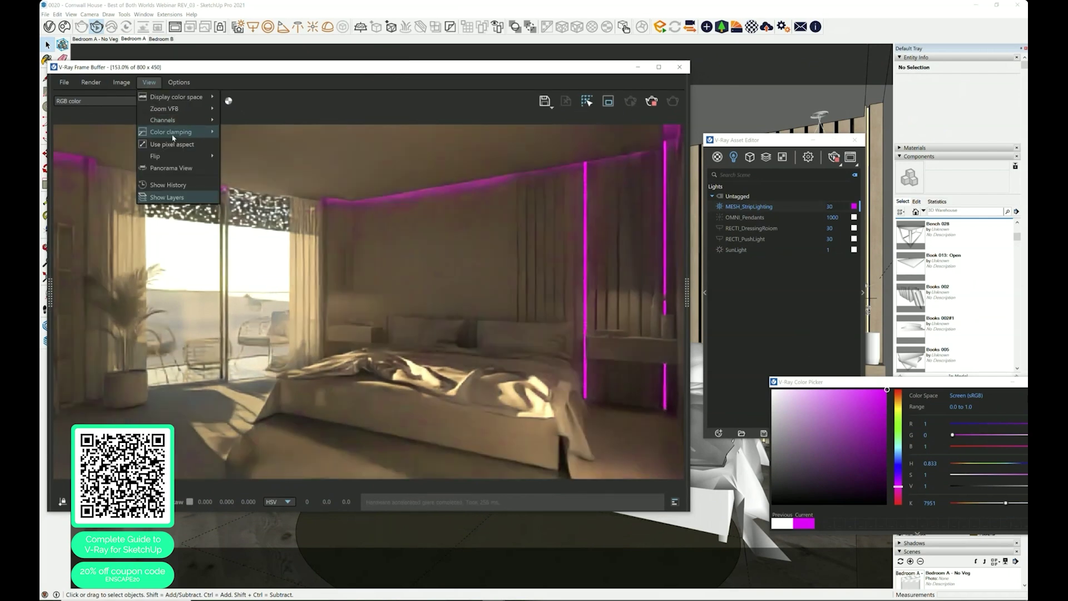
click(245, 137)
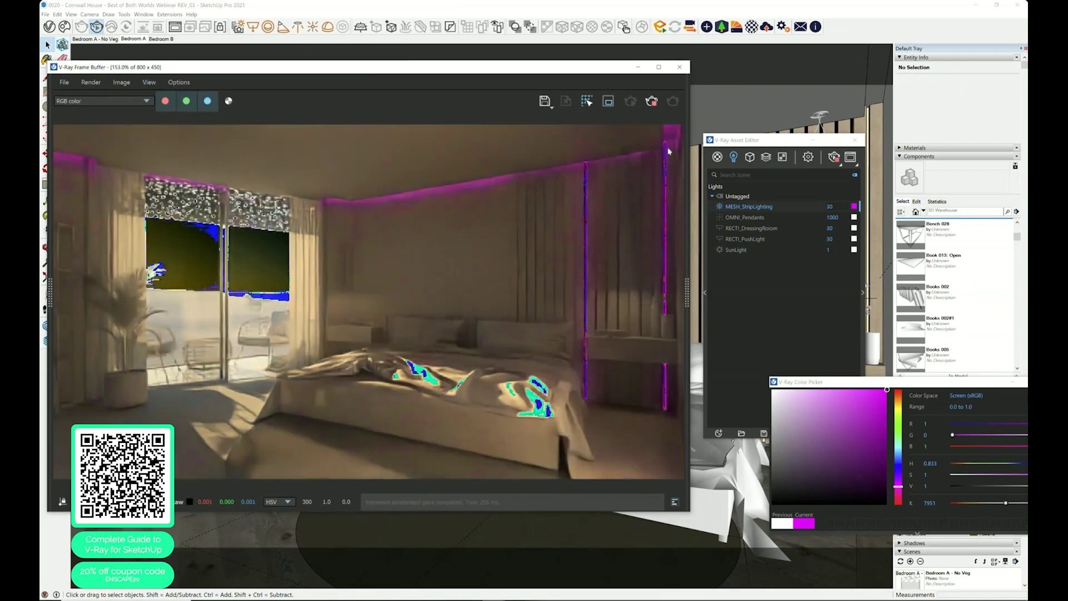
click(831, 207)
text(50)
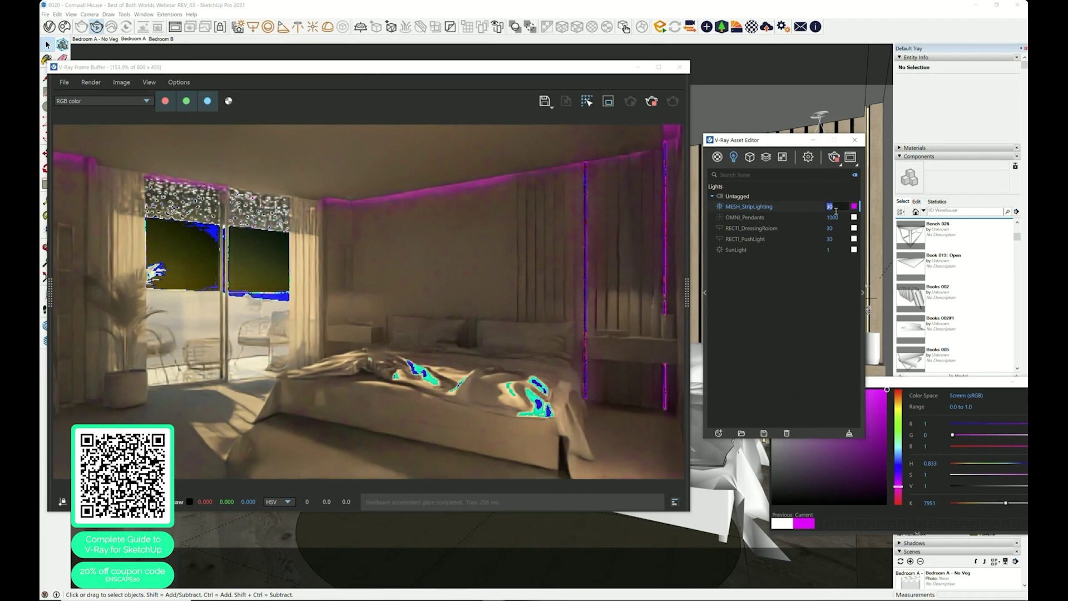
key(Return)
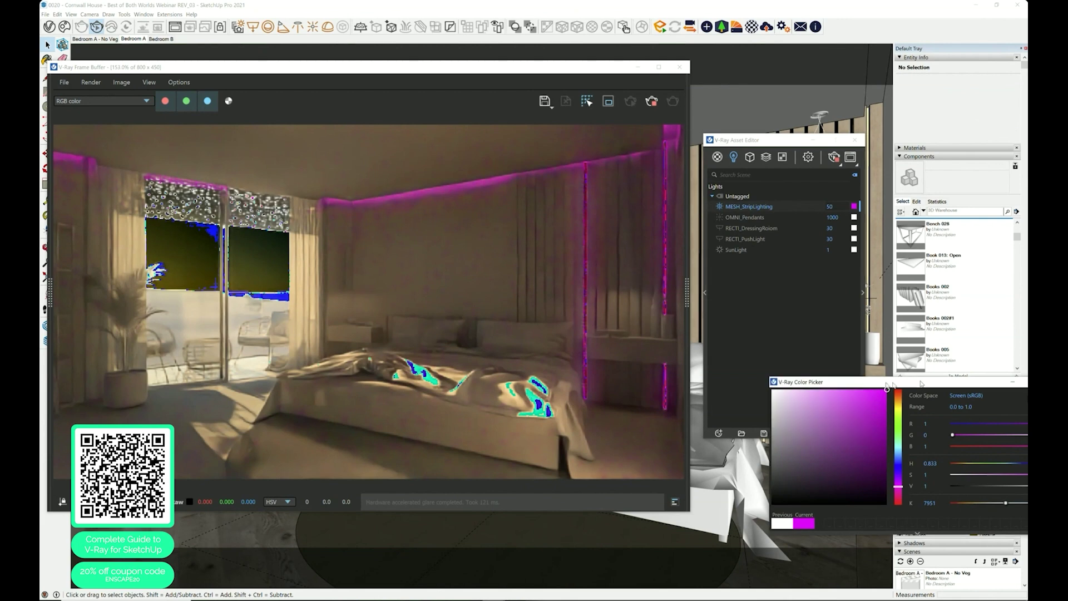
Step: Set the strip lighting's color temperature to 4000 K
drag(919, 379, 792, 392)
click(801, 514)
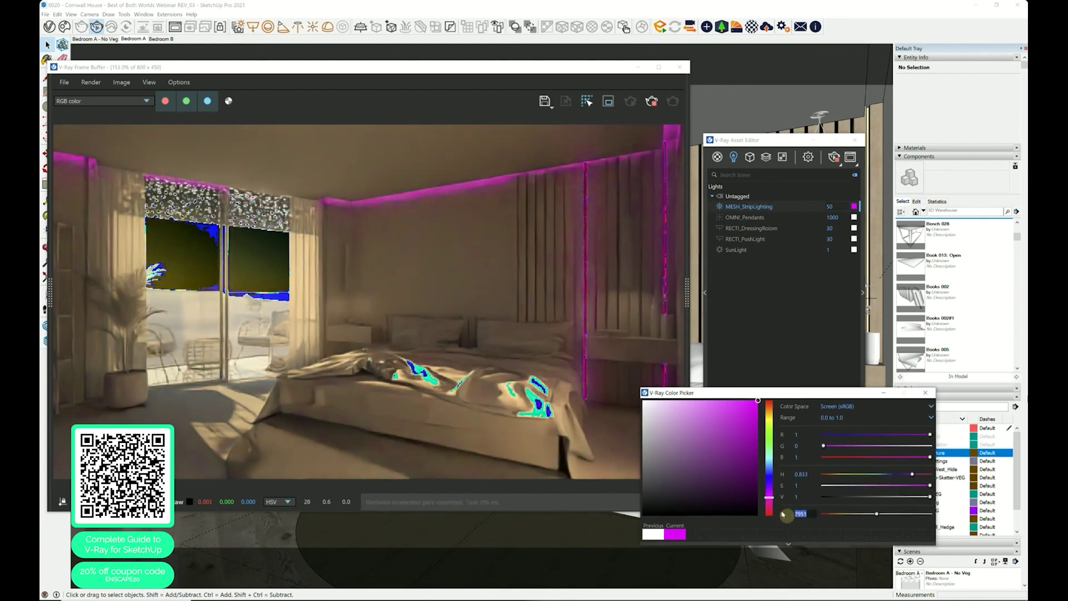
text(4000)
key(Return)
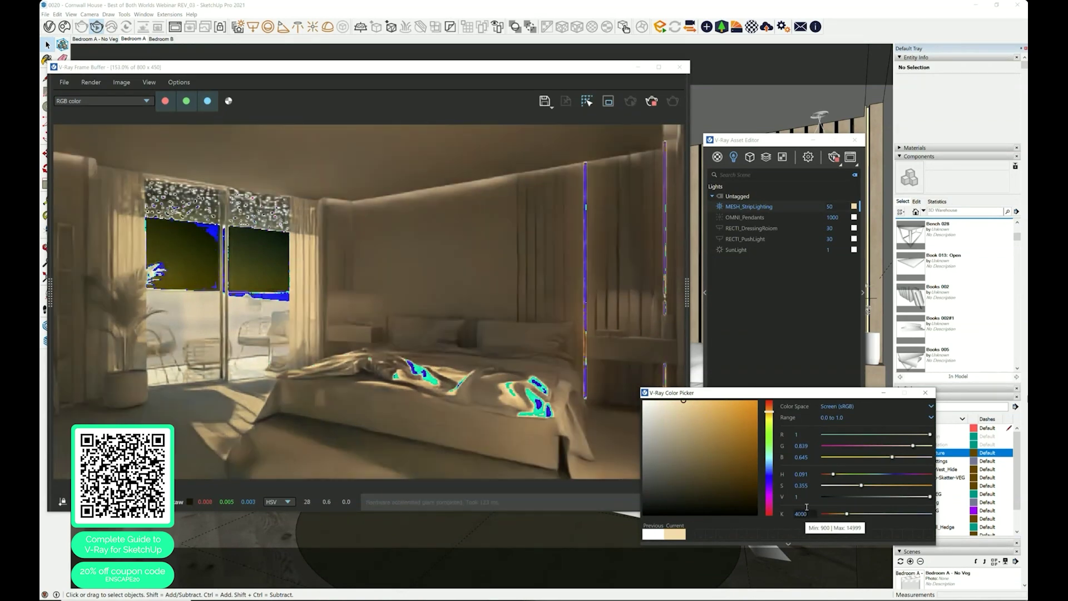
Step: Tint the strip lighting pink with a green value of 0 and set its intensity to 75
double_click(835, 206)
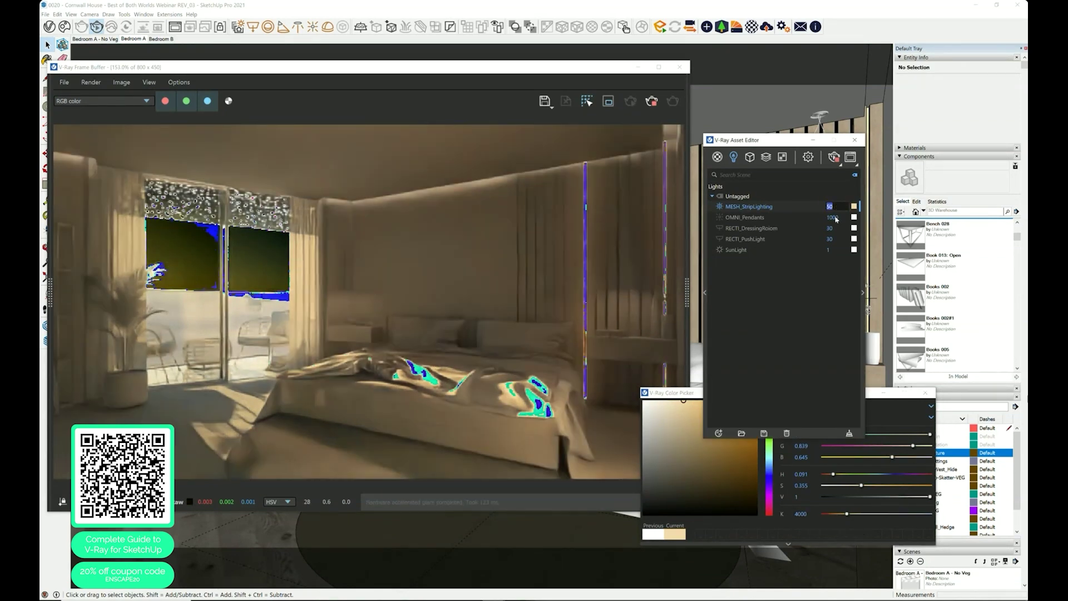
click(821, 446)
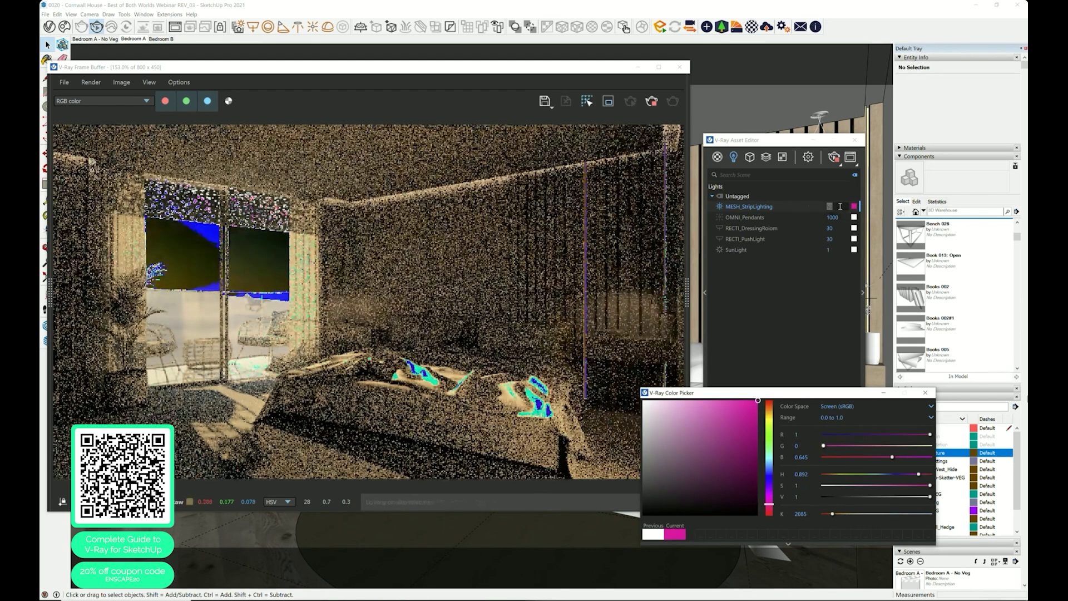
click(840, 204)
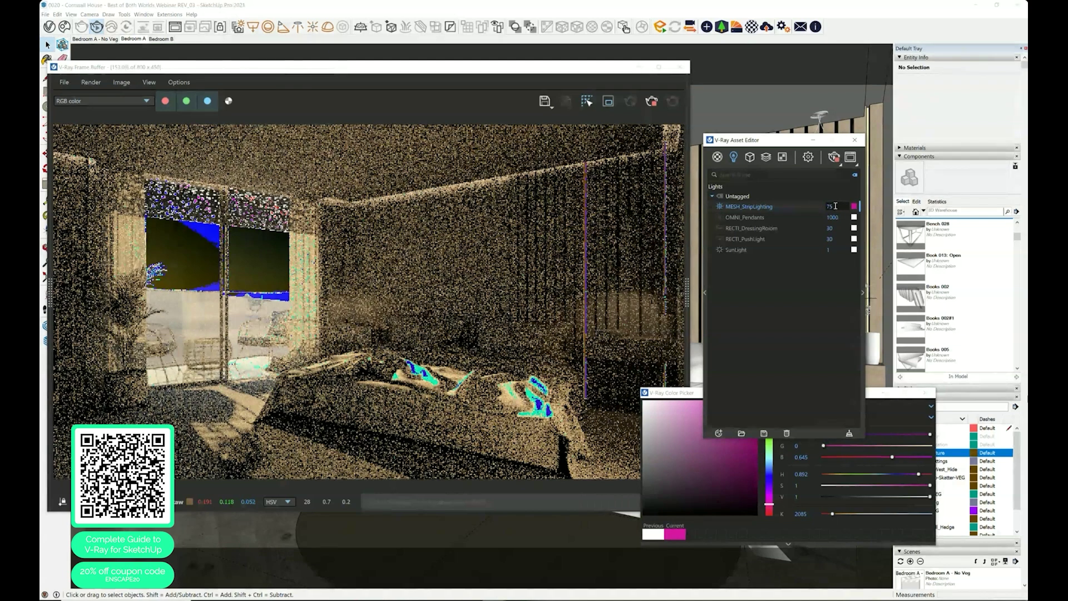
click(809, 341)
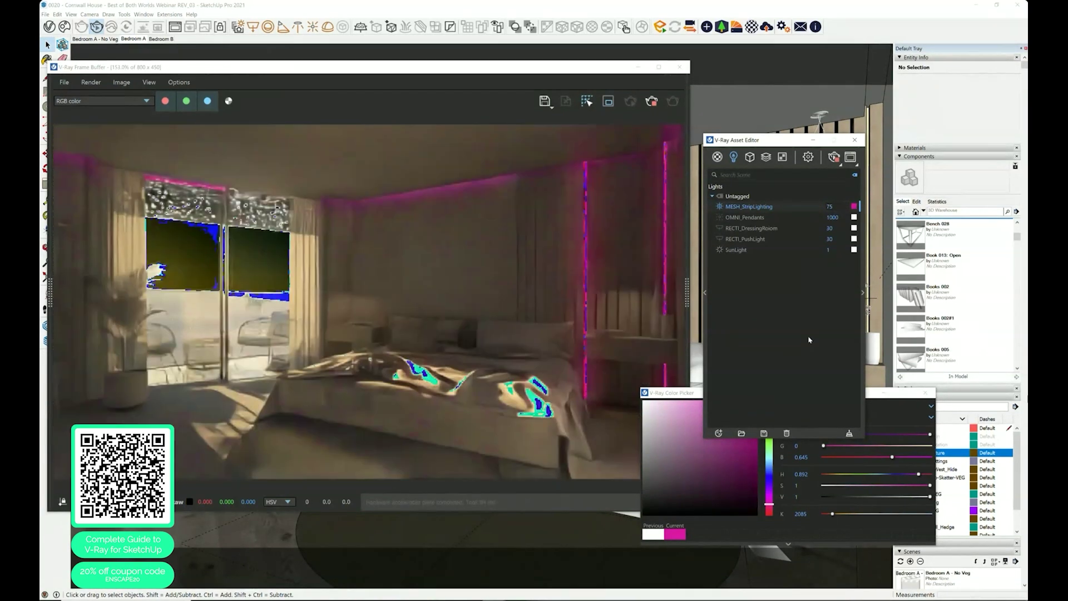
Step: Turn off the clamped-color display to view the pink strip lighting in its real colors
click(187, 104)
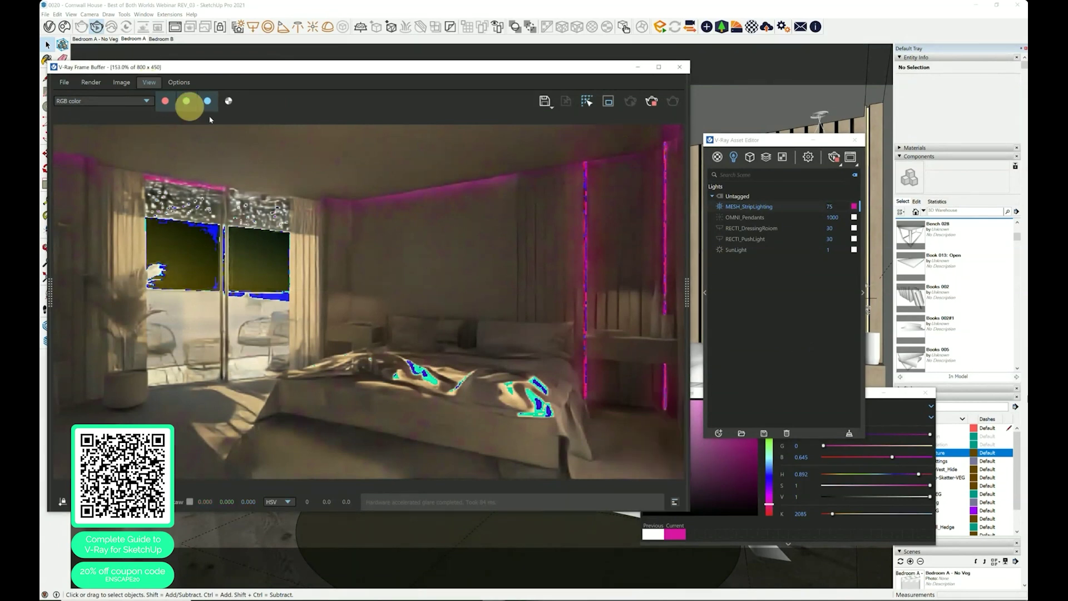
click(149, 82)
mouse_move(179, 131)
click(238, 132)
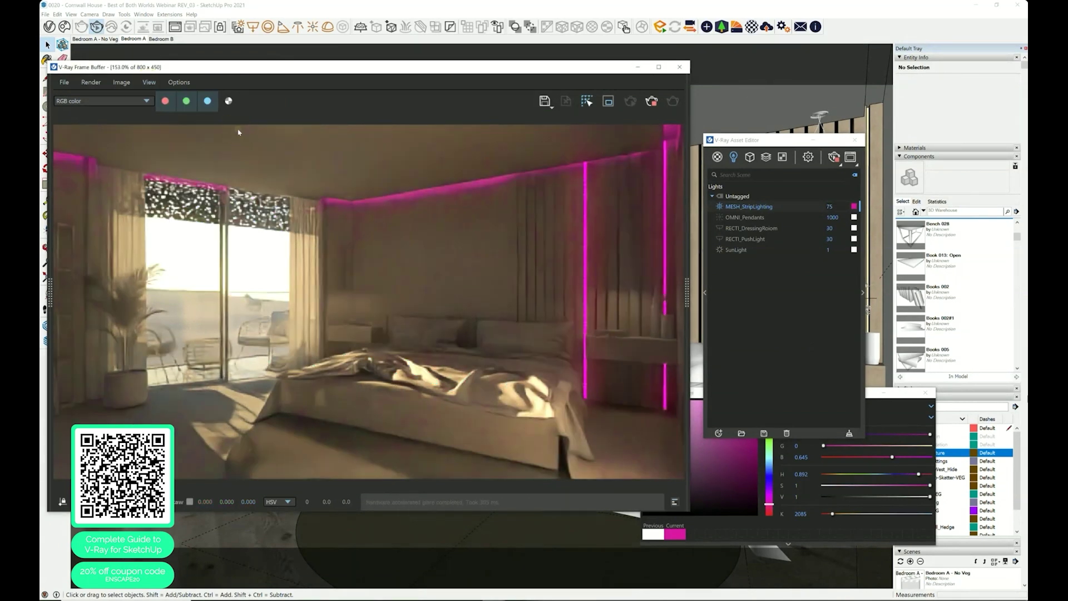
click(771, 332)
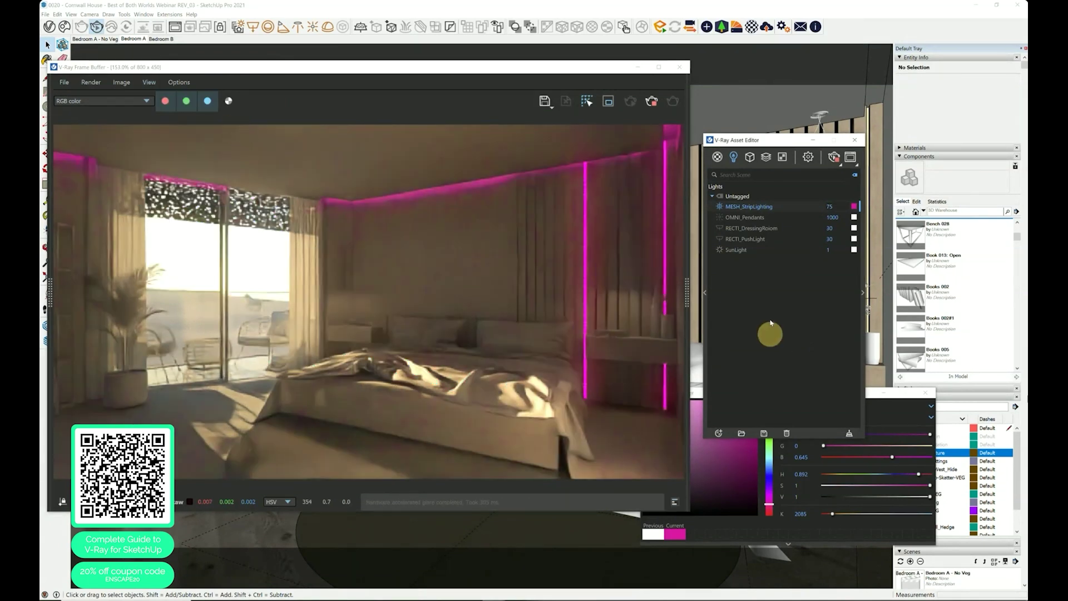
Step: Give the OMNI_Pendants light a fully saturated bright green color with a hue of 0.317
click(746, 218)
click(854, 217)
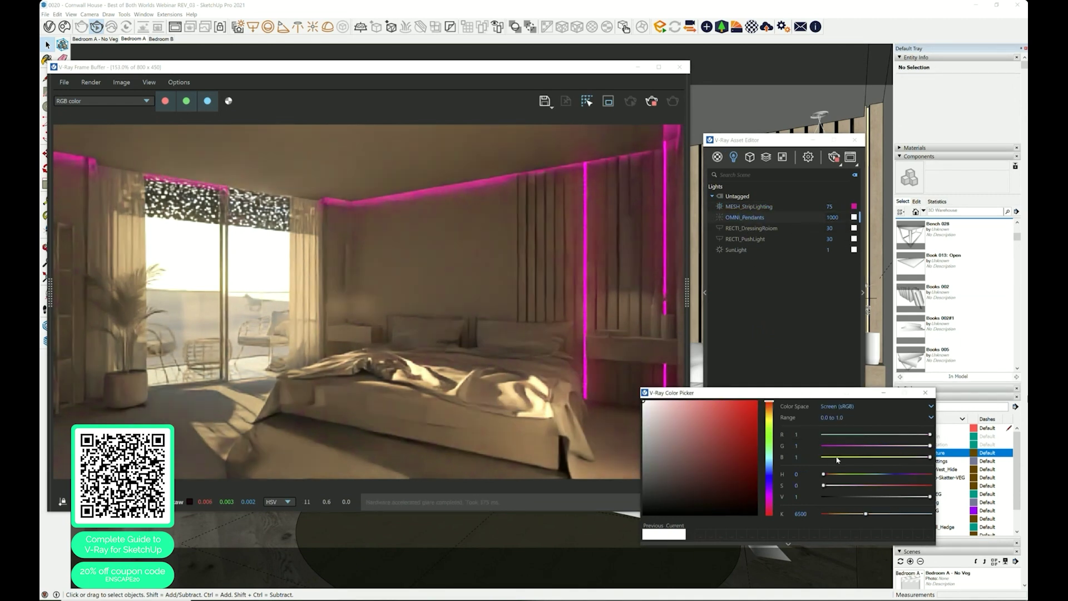
click(859, 476)
click(811, 370)
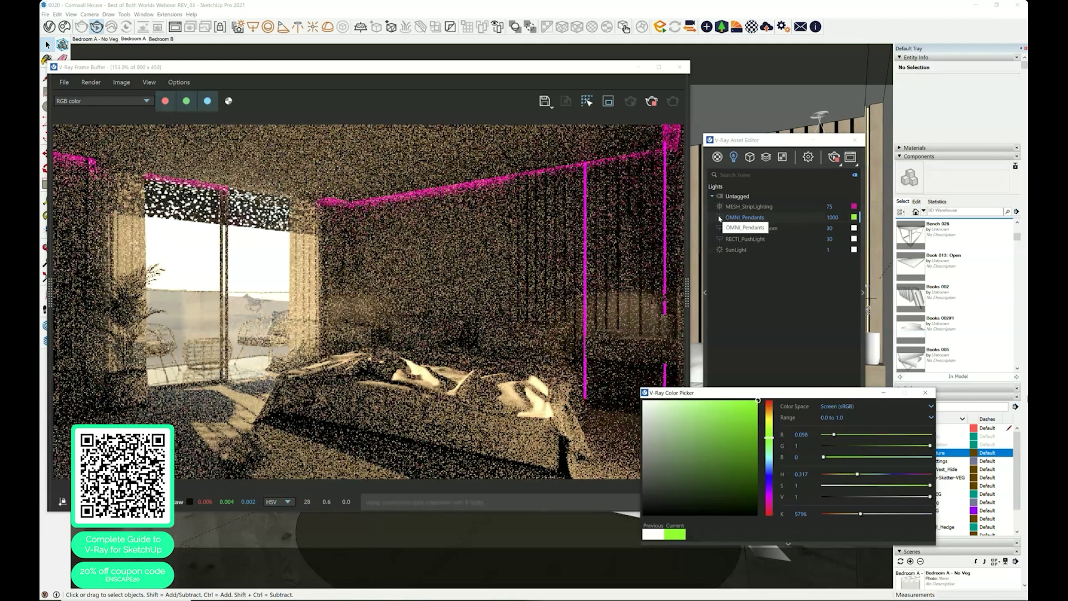
Step: Enable the OMNI_Pendants light and set its shadow radius to 2
click(714, 282)
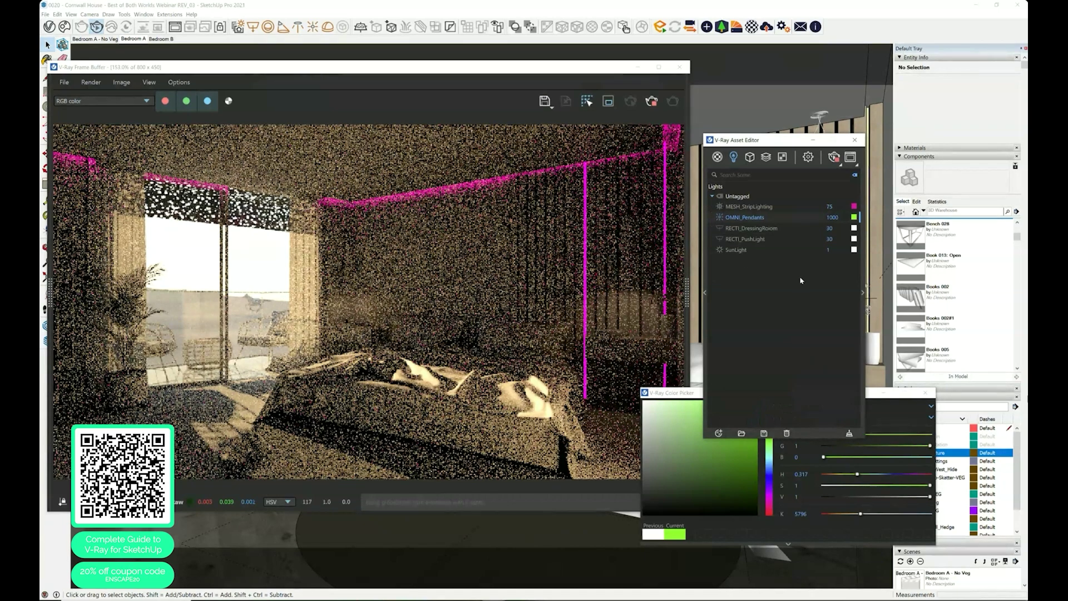
click(863, 292)
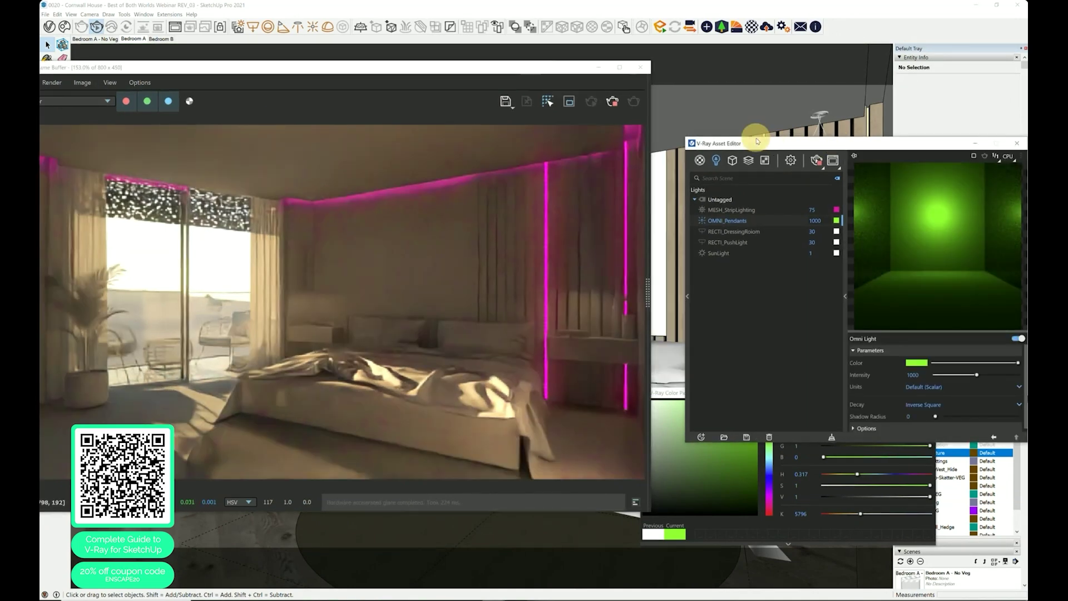
drag(759, 140, 794, 89)
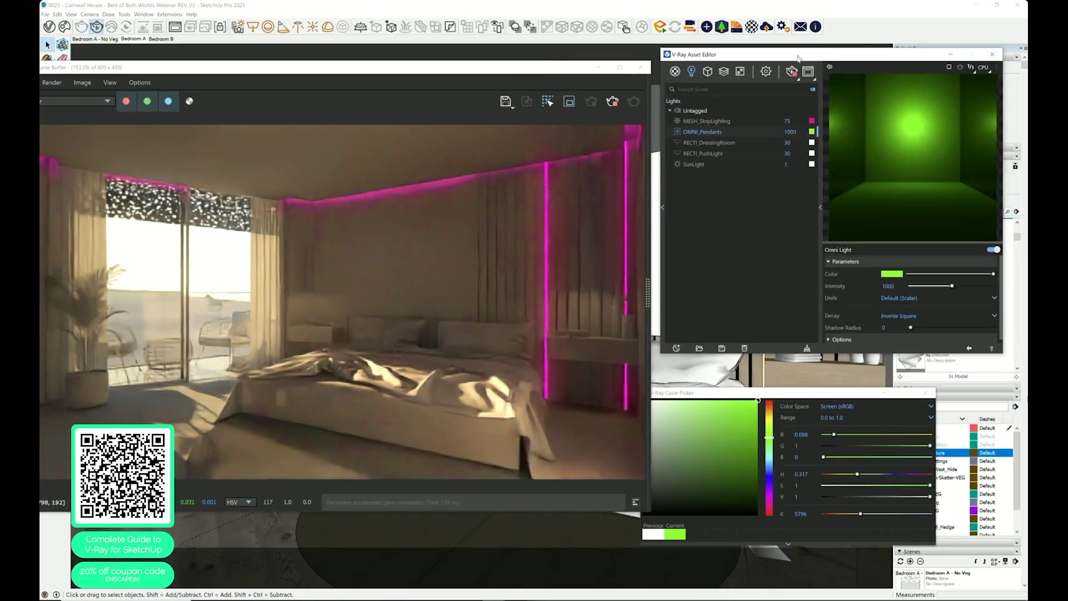
double_click(878, 359)
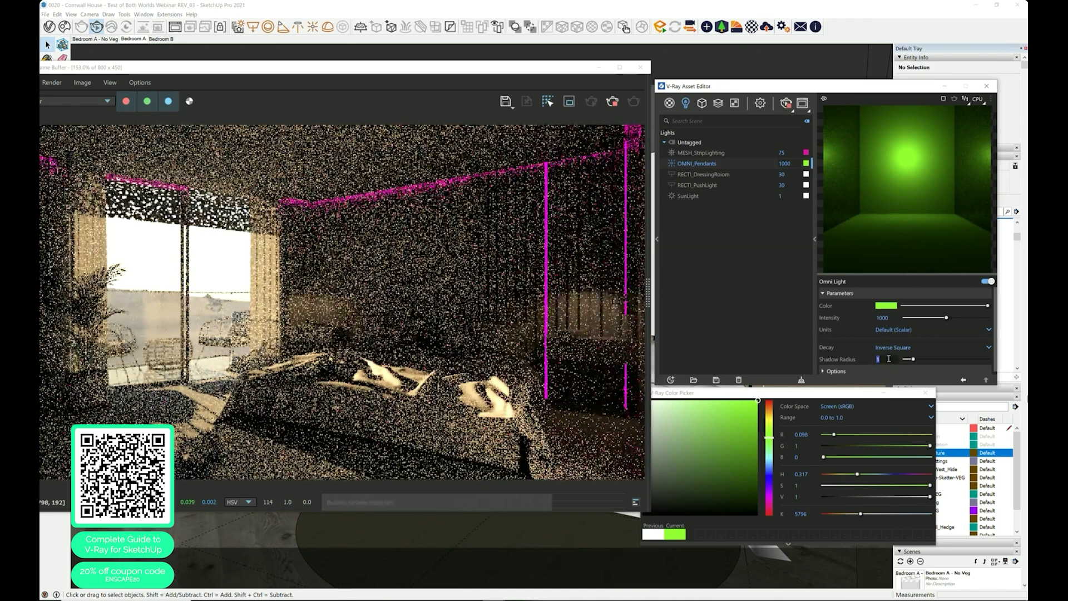
text(2)
key(Return)
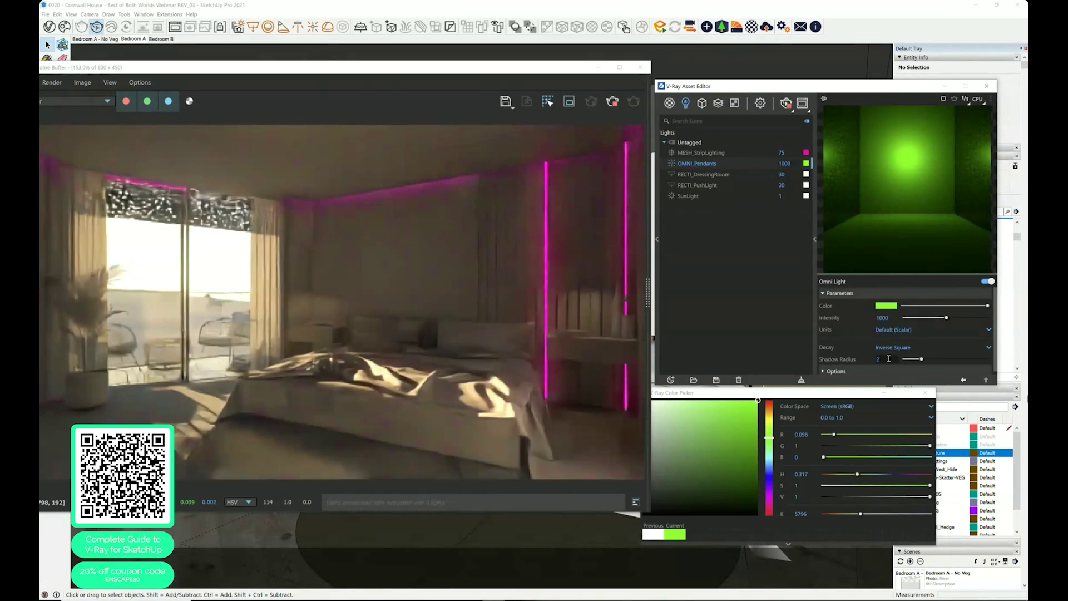
Step: Drop the OMNI_Pendants light's shadow radius to 0 and raise it to 1 to compare its softness in the live render
click(874, 439)
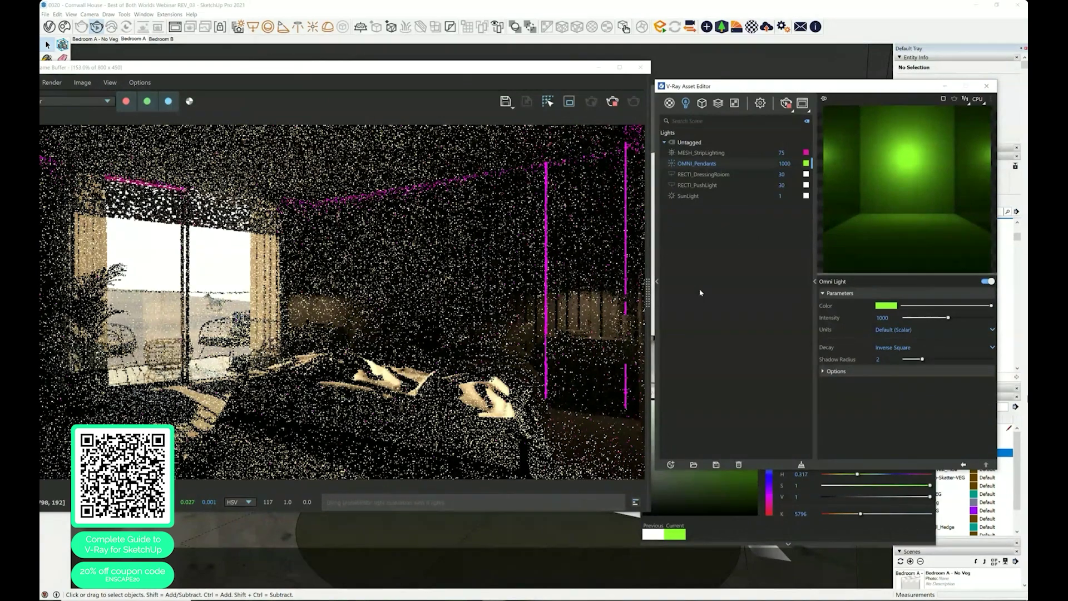
click(613, 101)
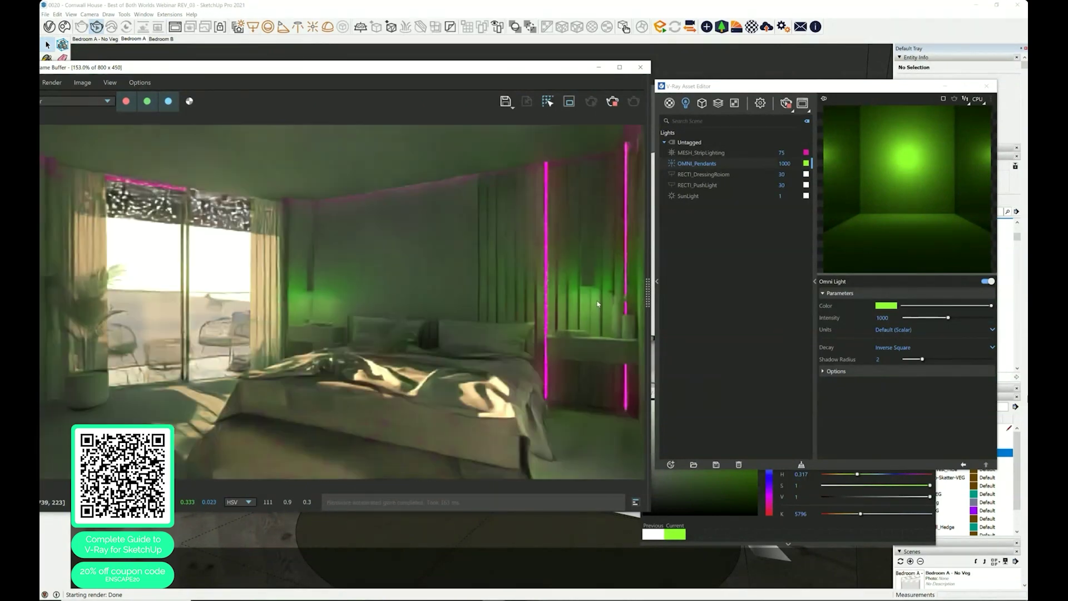
drag(876, 359, 877, 368)
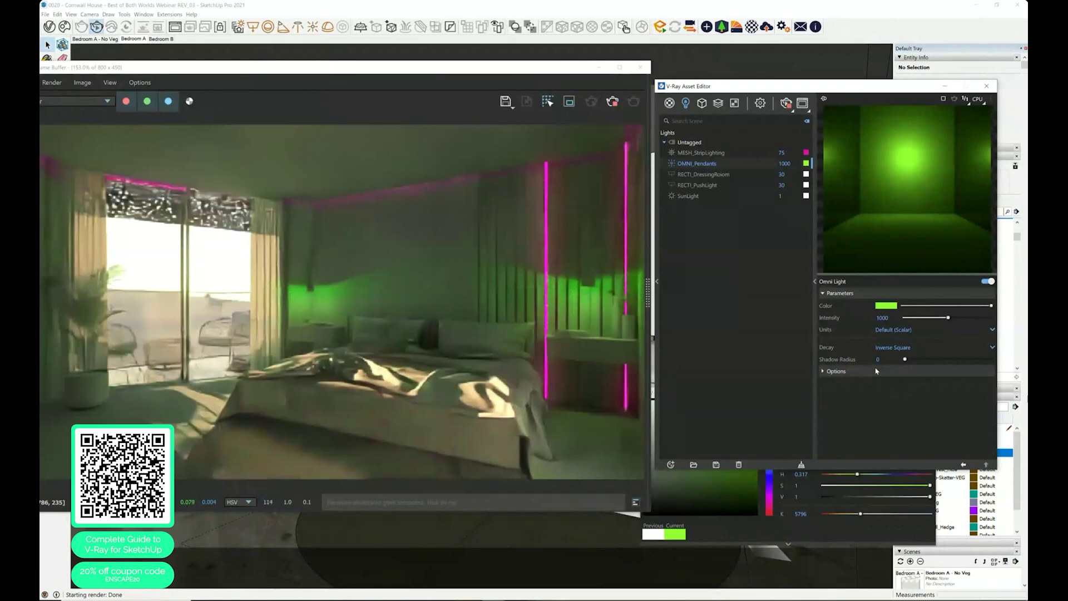
click(880, 360)
text(1)
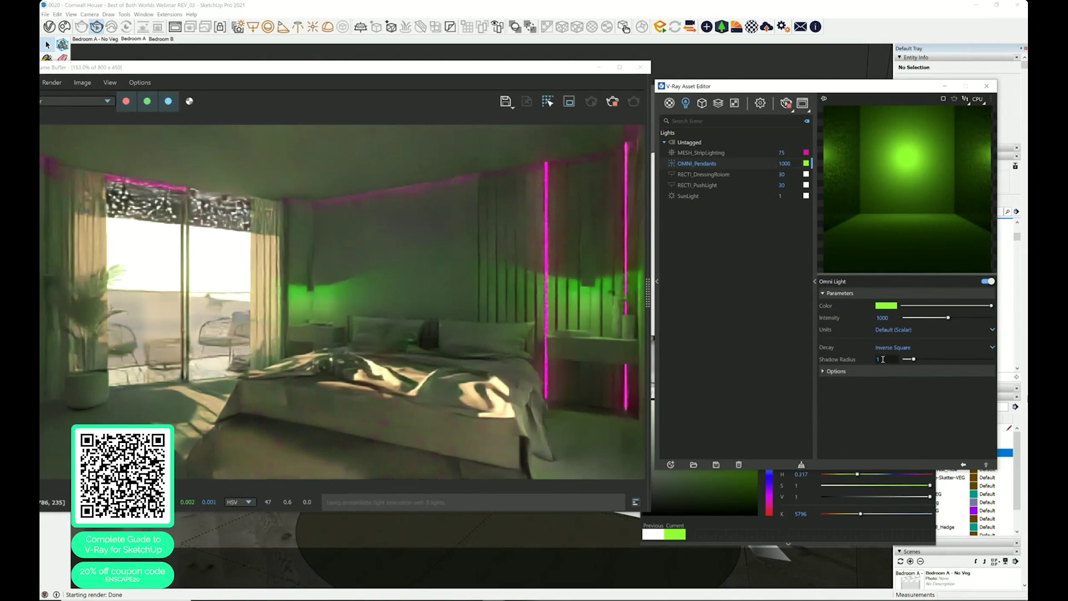
key(Return)
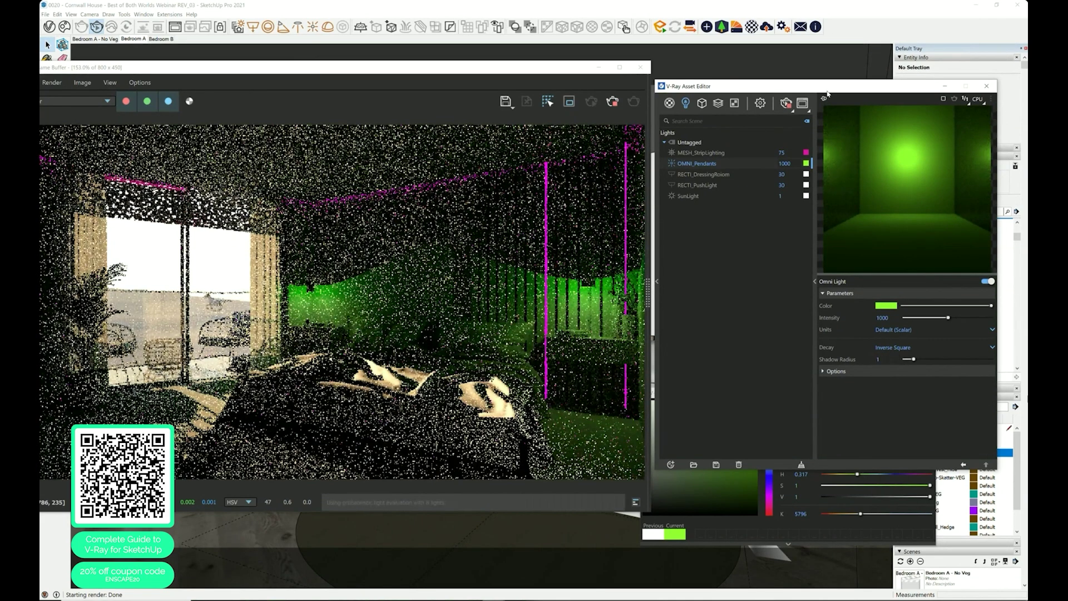
Step: Move the two OMNI_Pendants light components about 19 mm up into the pendant shades
drag(827, 94, 848, 358)
click(825, 302)
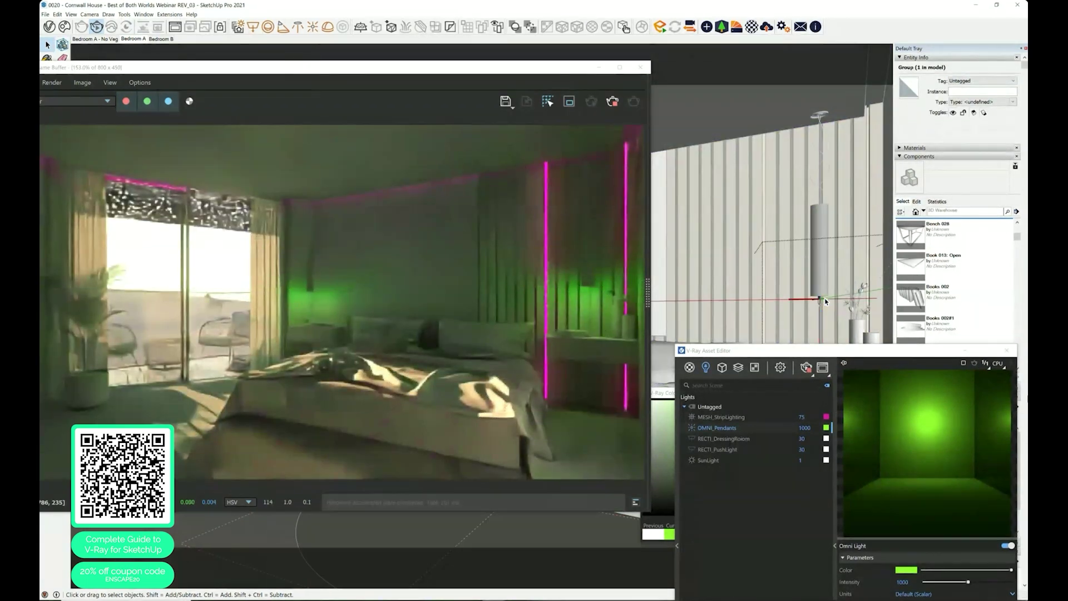
click(745, 429)
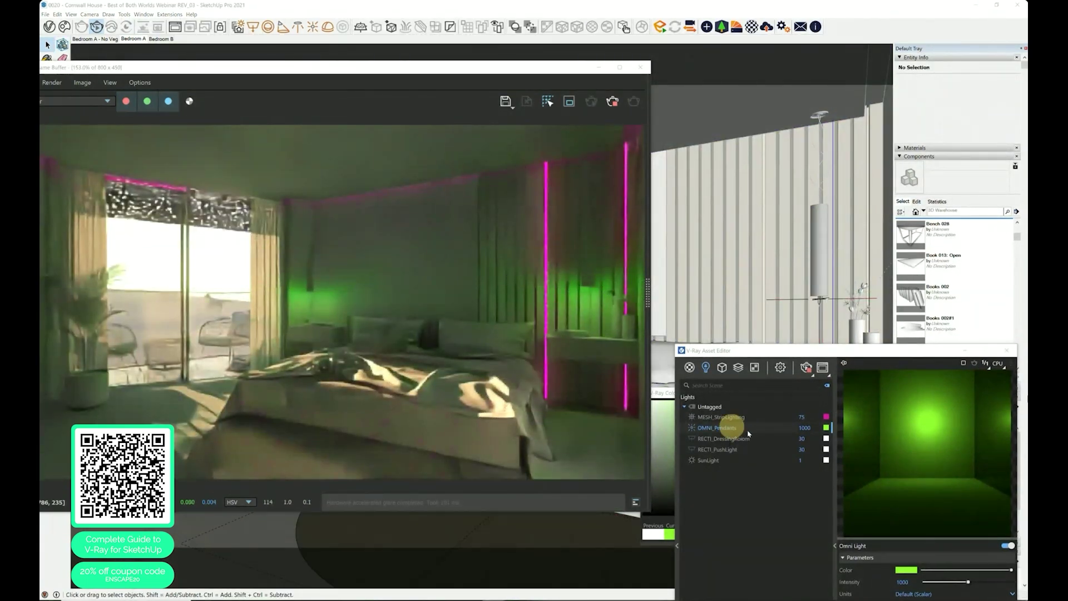
click(824, 321)
key(q)
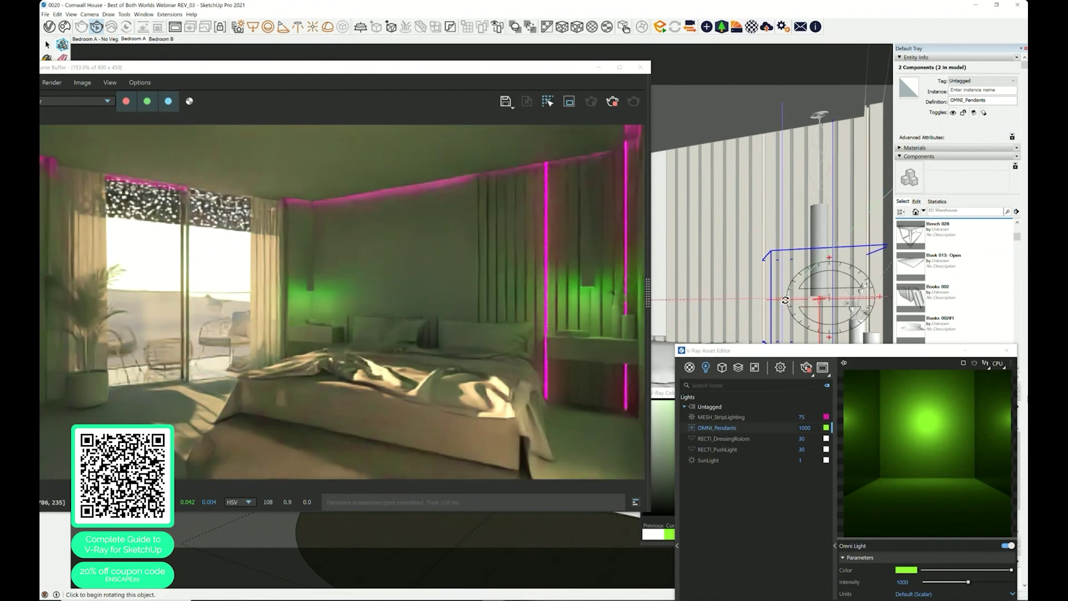
key(m)
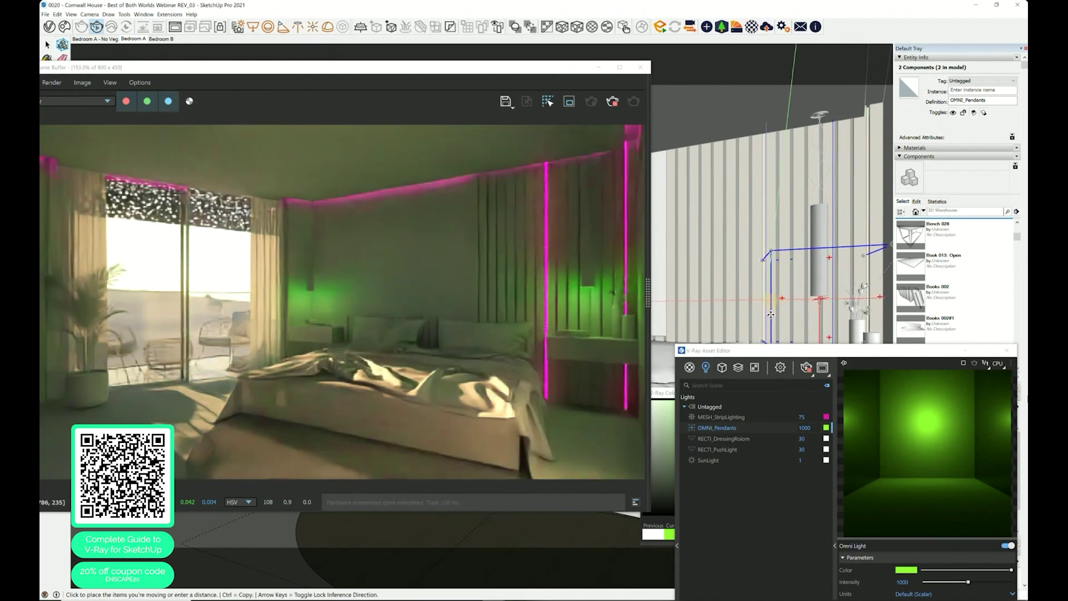
click(824, 298)
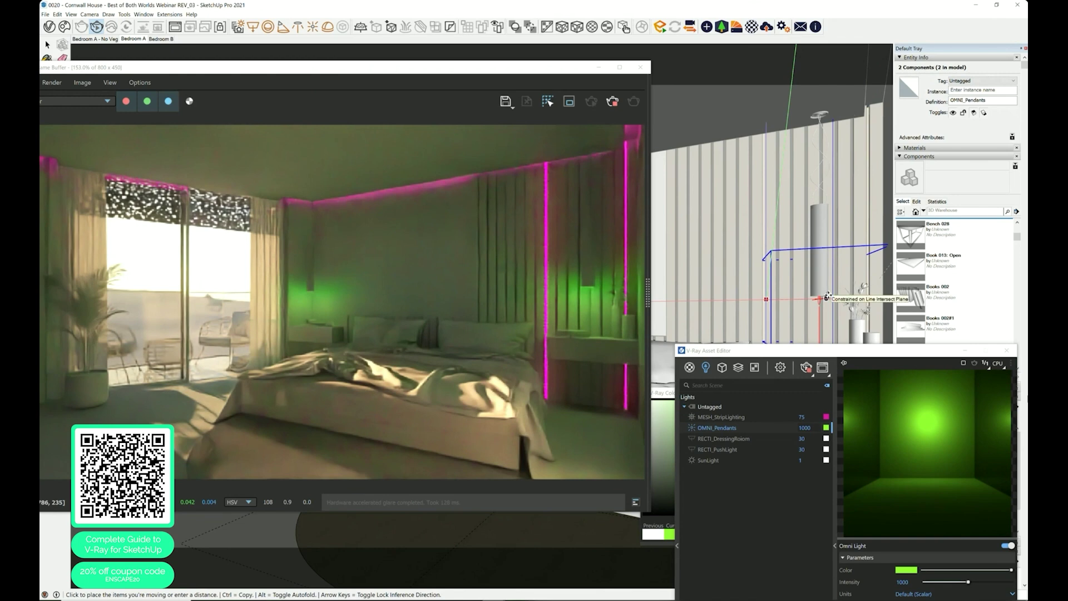
click(816, 294)
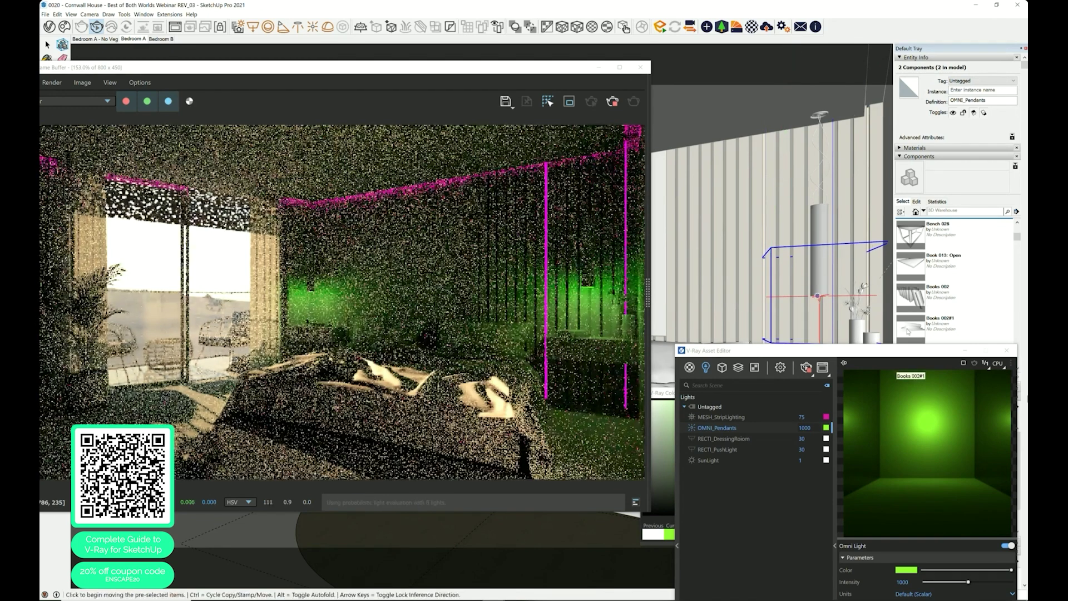
Step: Set the OMNI_Pendants light's shadow radius to 0.25
drag(796, 350, 781, 190)
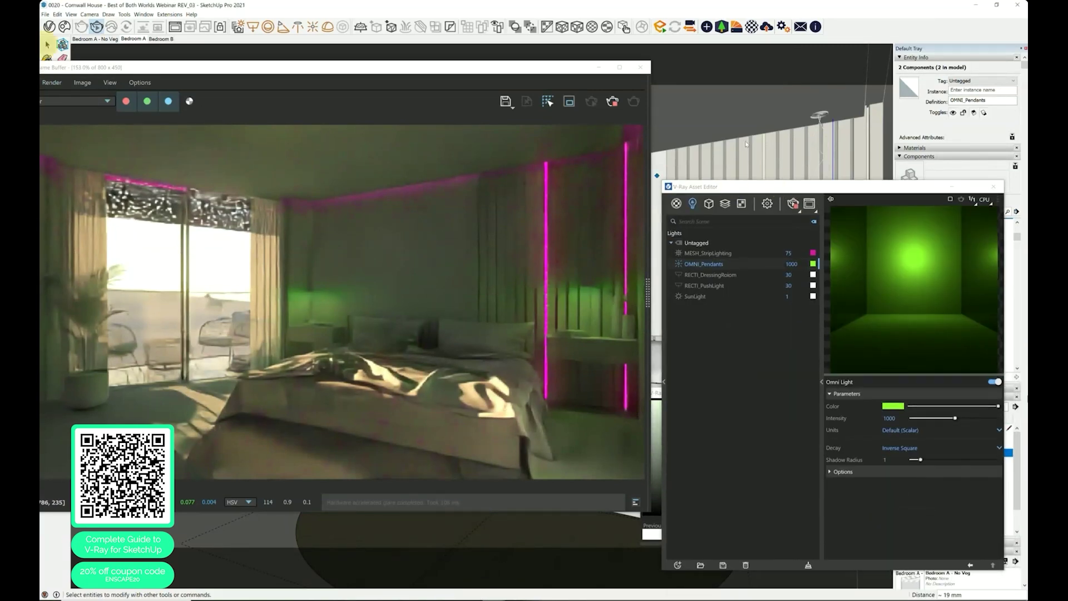
drag(920, 459, 875, 460)
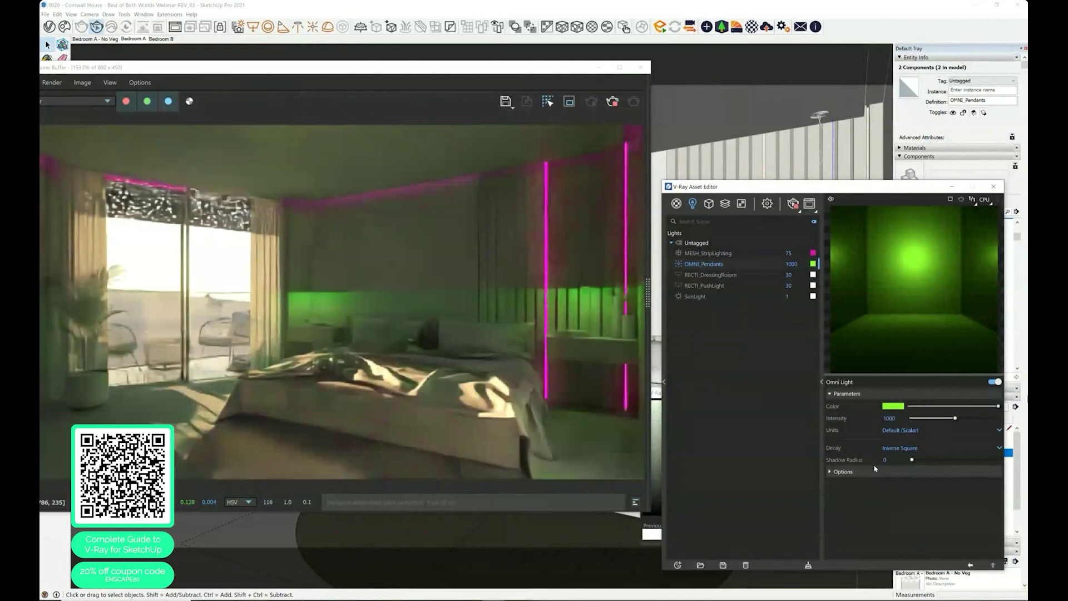
click(887, 460)
text(0.25)
key(Return)
Step: Give the DressingRoom rectangle light a saturated cyan color with a red value of 0 and enable it
click(710, 276)
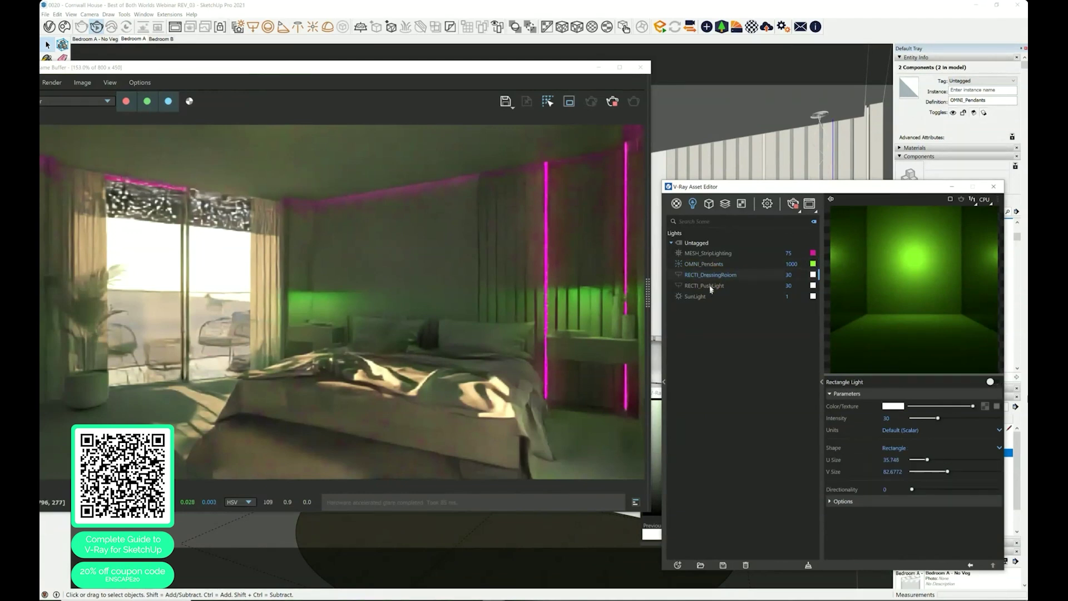
click(813, 275)
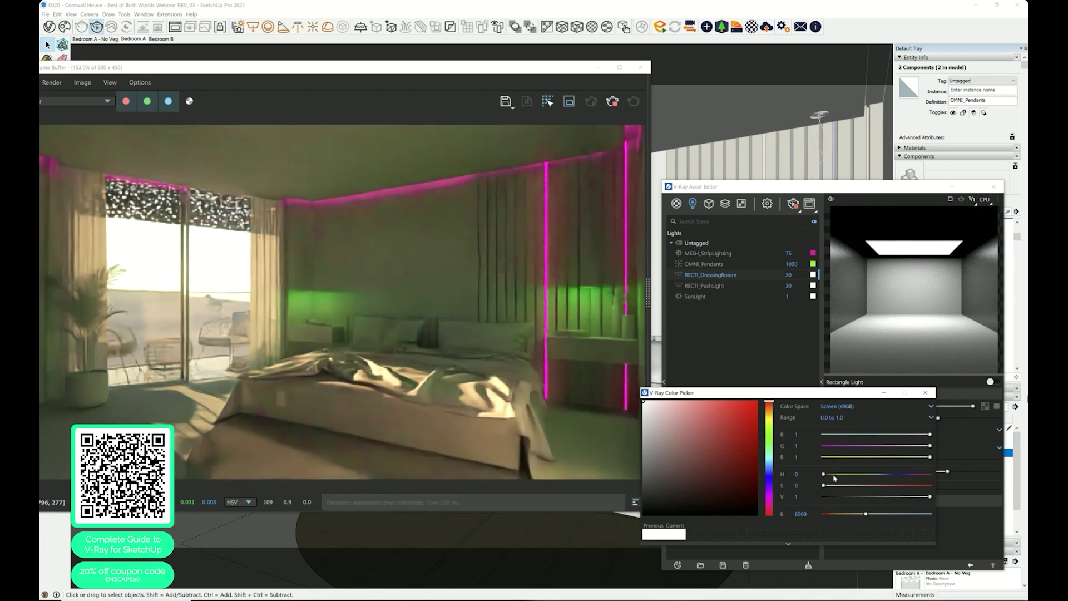
click(823, 435)
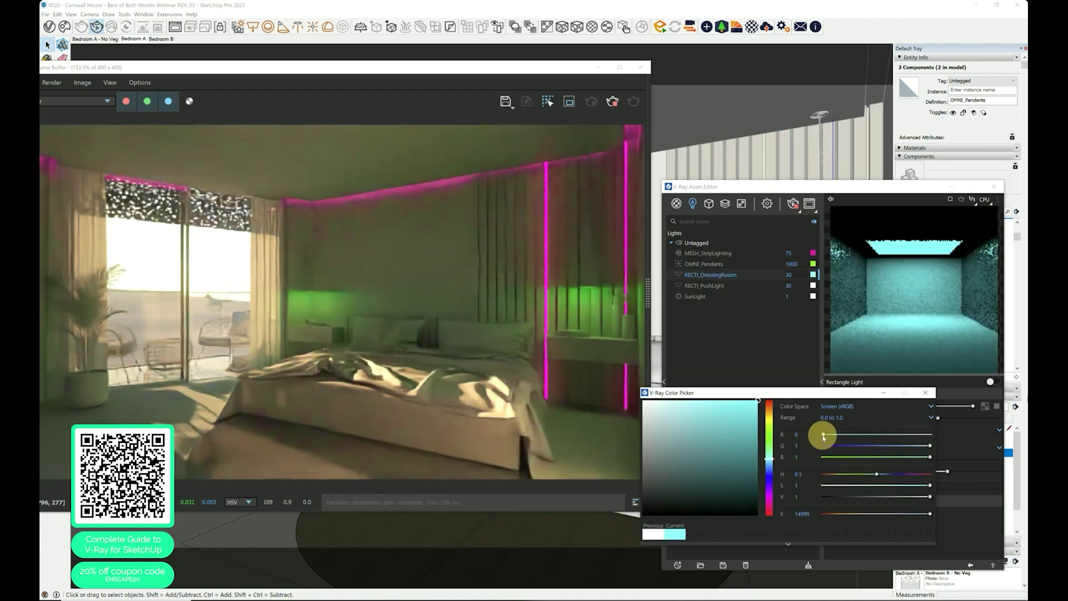
click(767, 352)
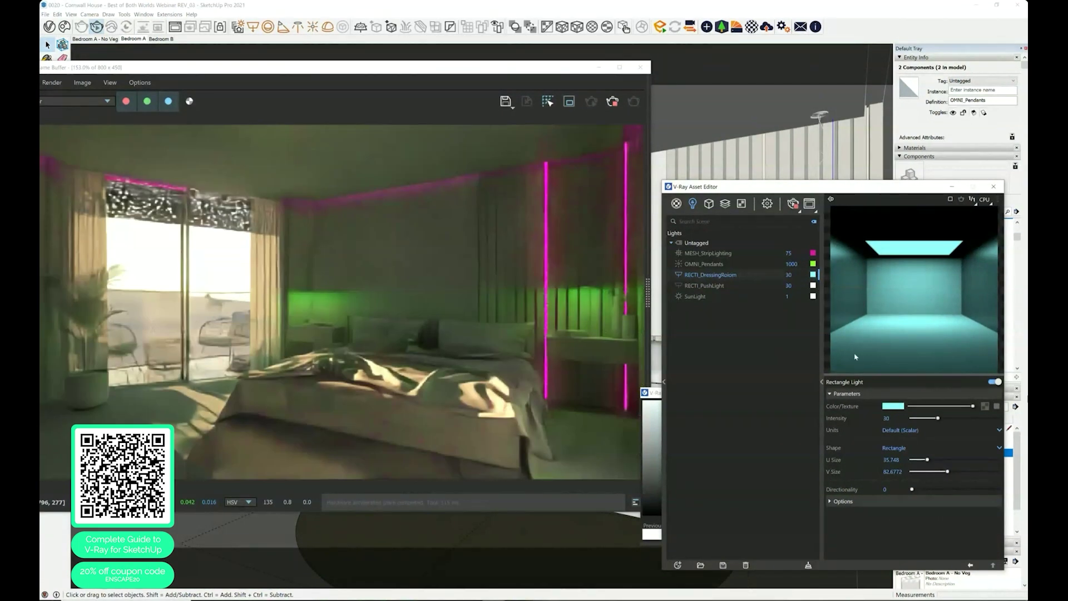
Step: Set the DressingRoom rectangle light's directionality to about 0.78 and its intensity to 100
drag(913, 490, 978, 490)
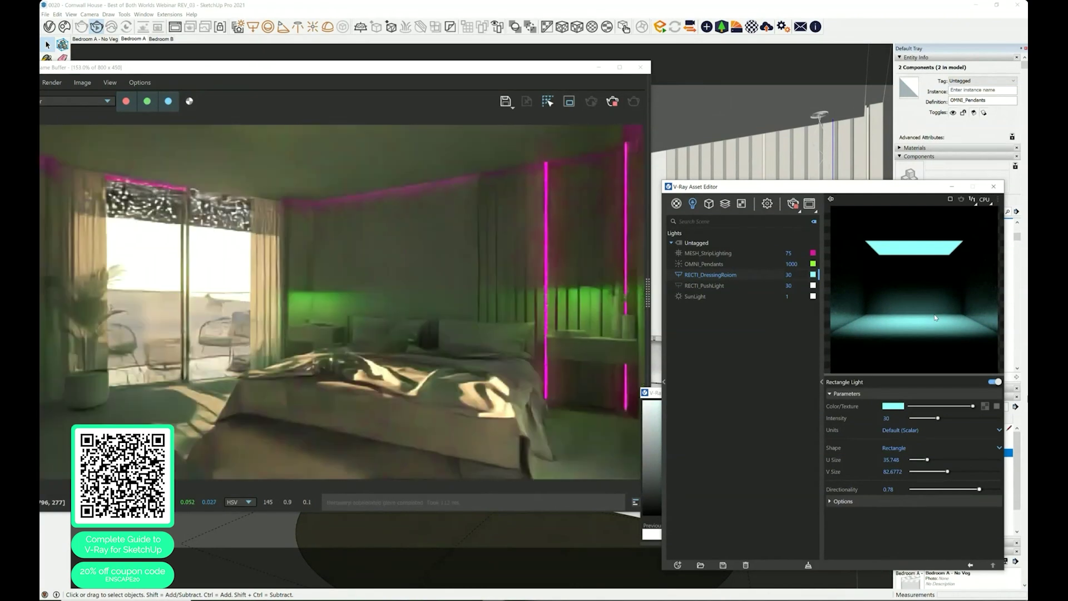
double_click(902, 419)
text(100)
key(Return)
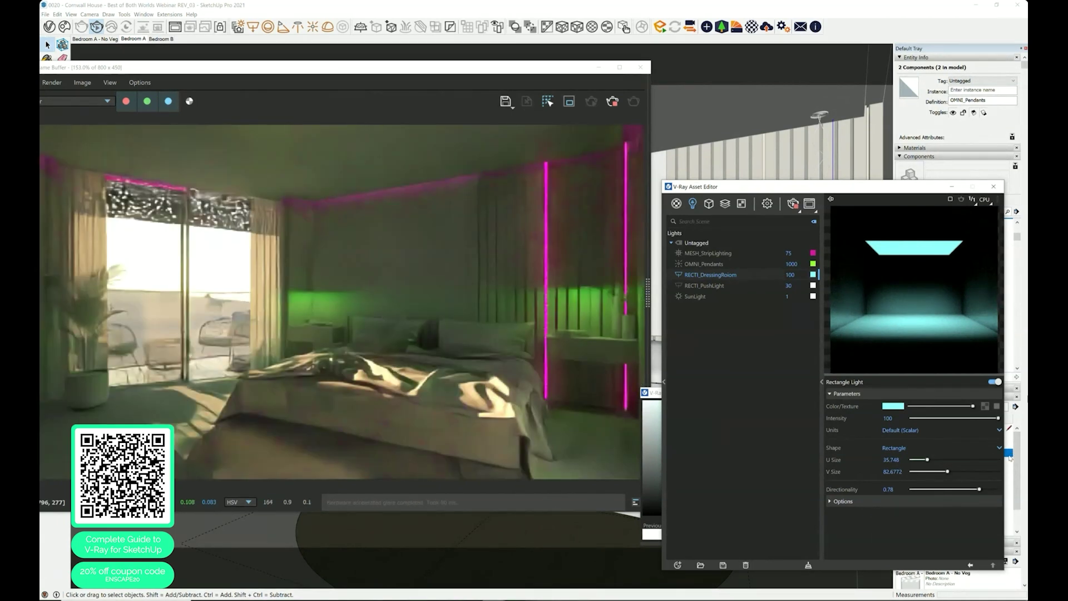
Step: Give the PushLight rectangle light a pure red color with green and blue values of 0
click(704, 285)
click(813, 285)
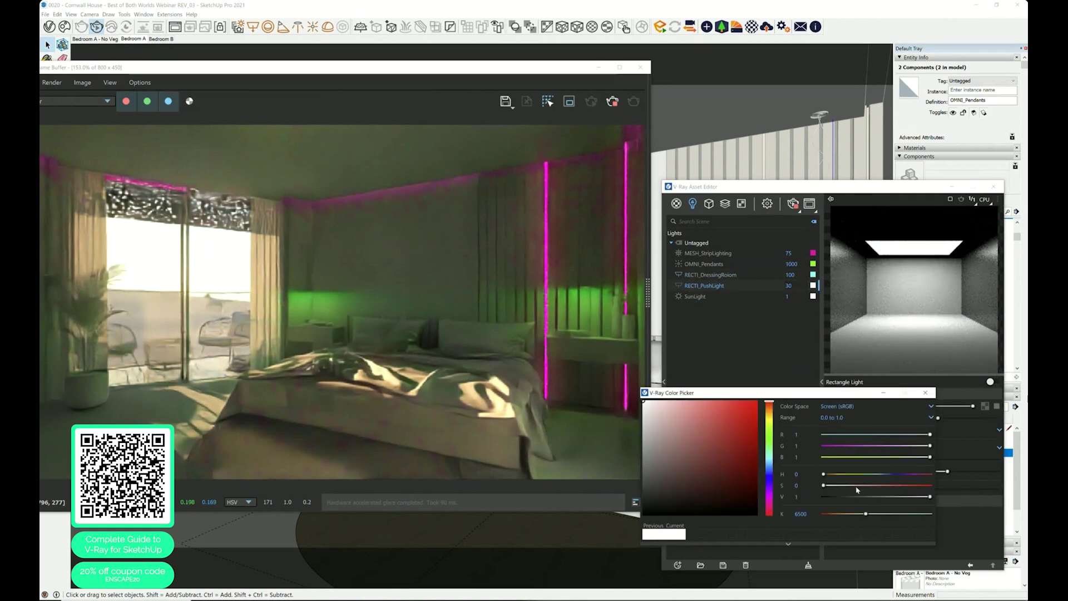
click(837, 474)
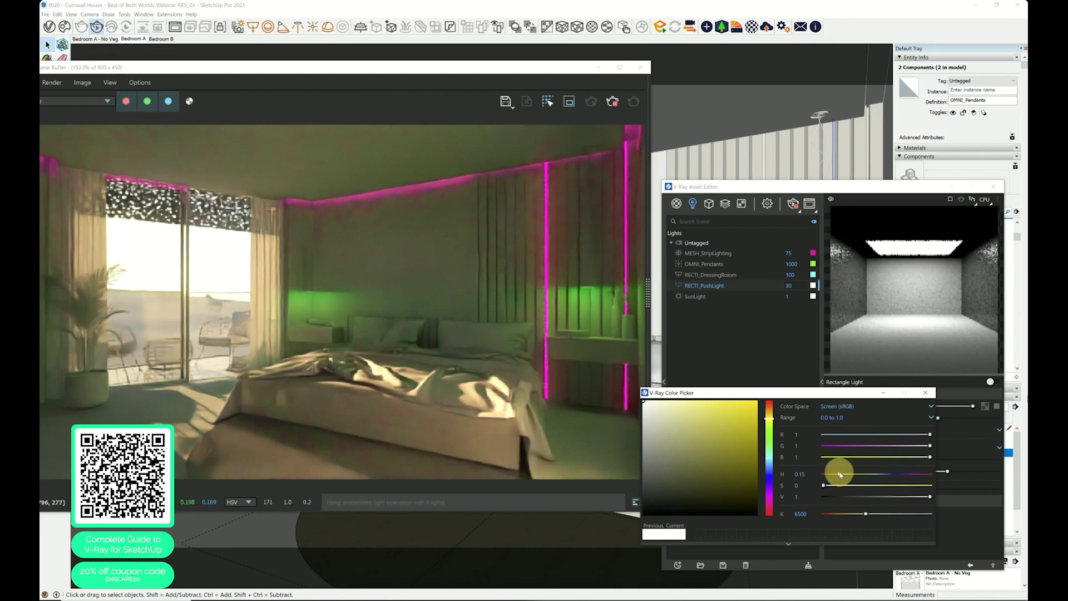
drag(714, 430, 779, 374)
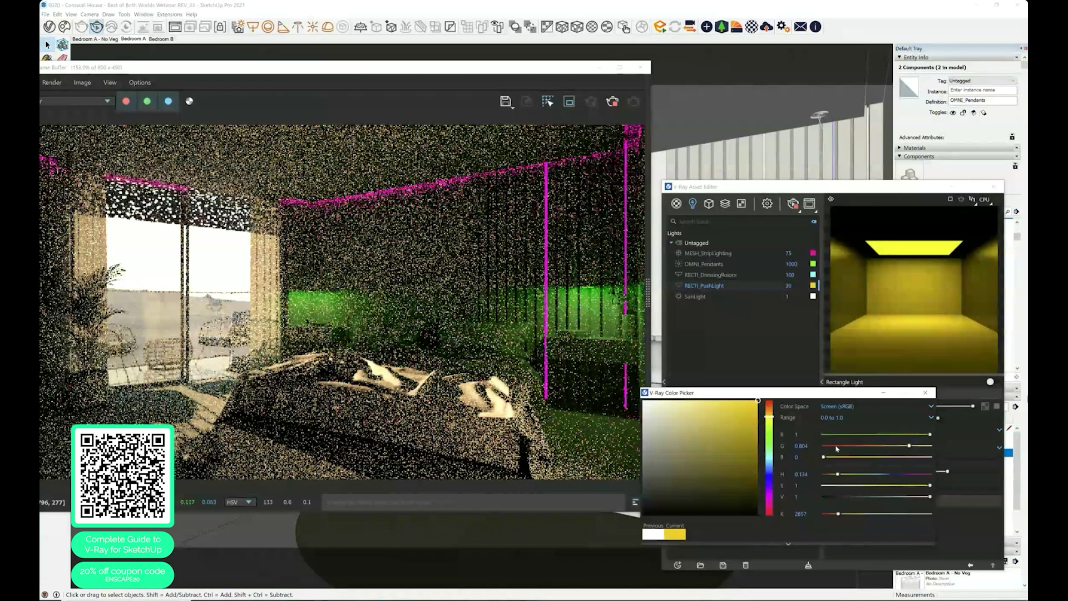
click(816, 446)
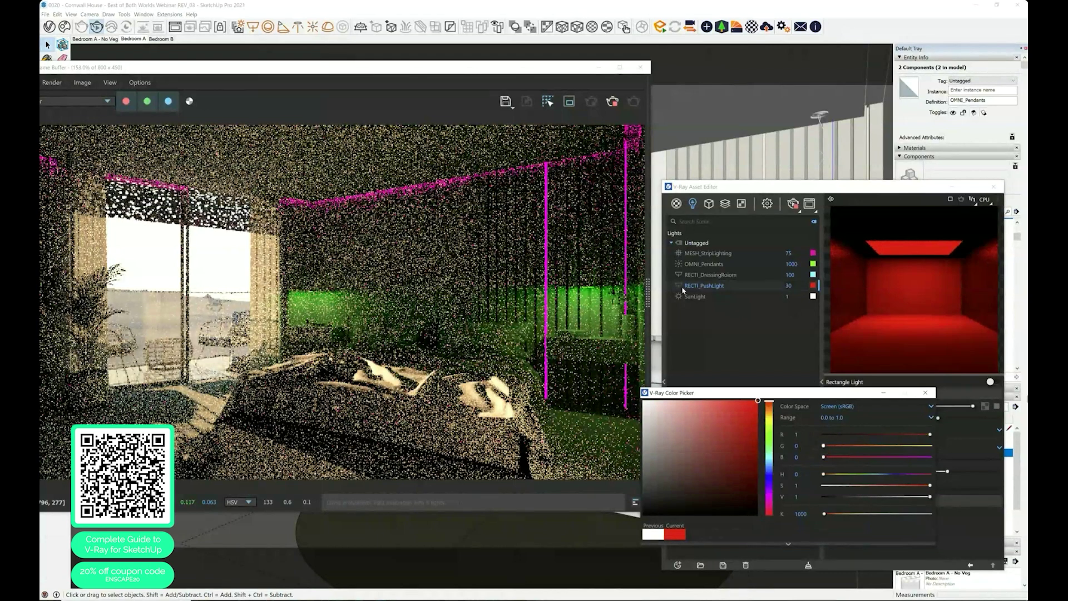
Step: Enable the PushLight rectangle light and set its intensity to 200
click(798, 288)
double_click(778, 287)
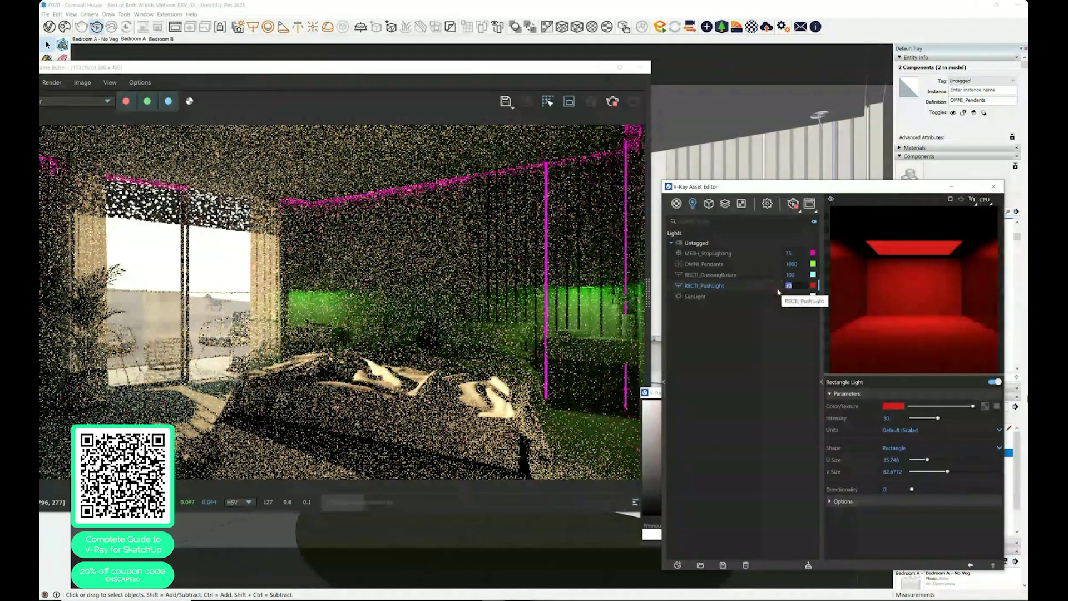
text(200)
key(Return)
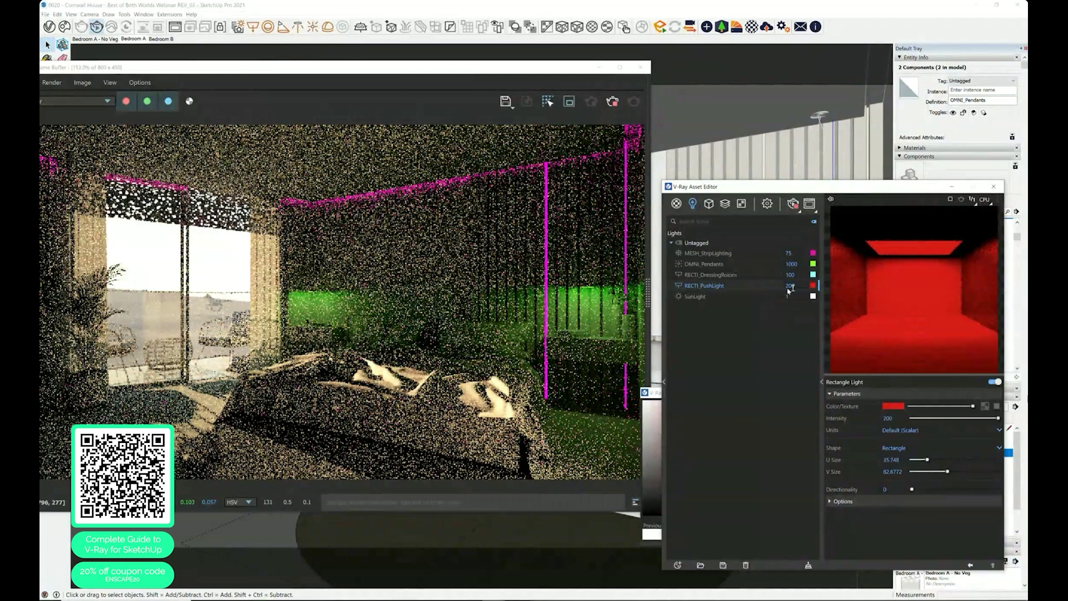
double_click(800, 286)
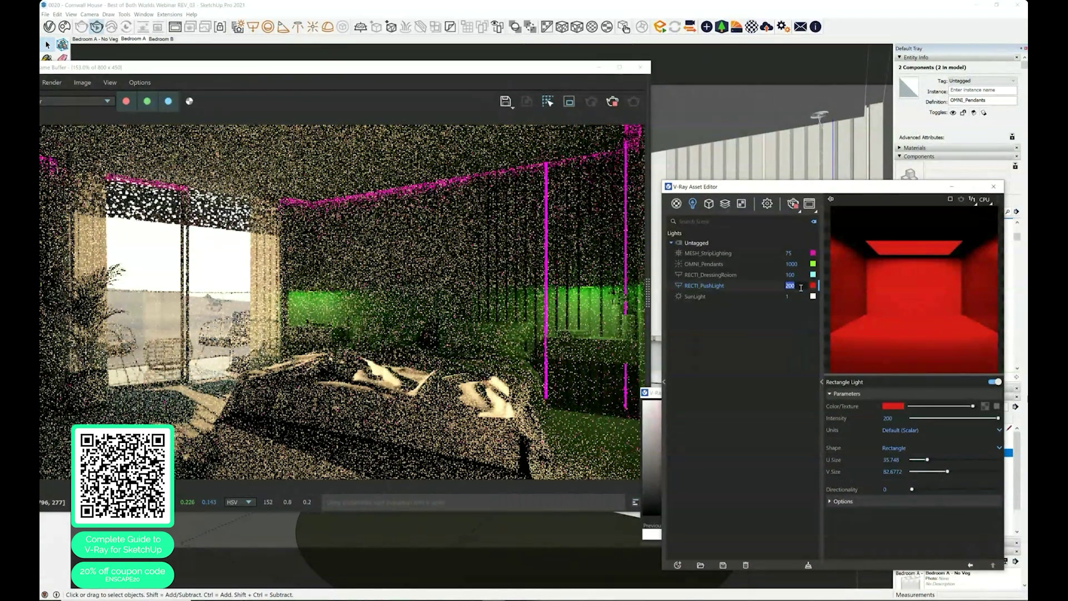
click(776, 367)
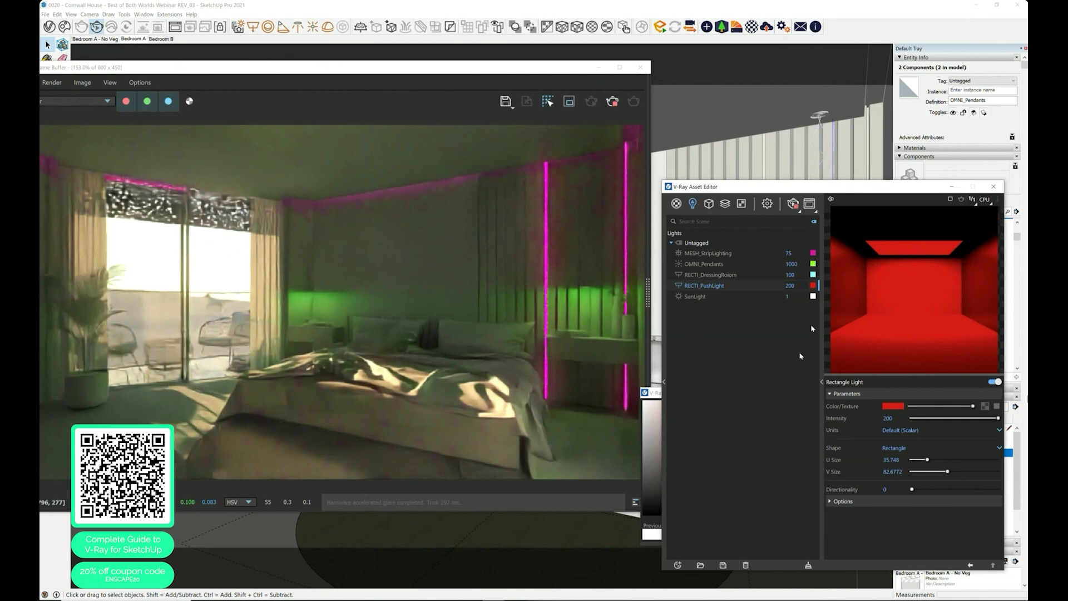
Step: Stop the interactive render and reset the strip, pendant, dressing room and push light colors to white
click(613, 101)
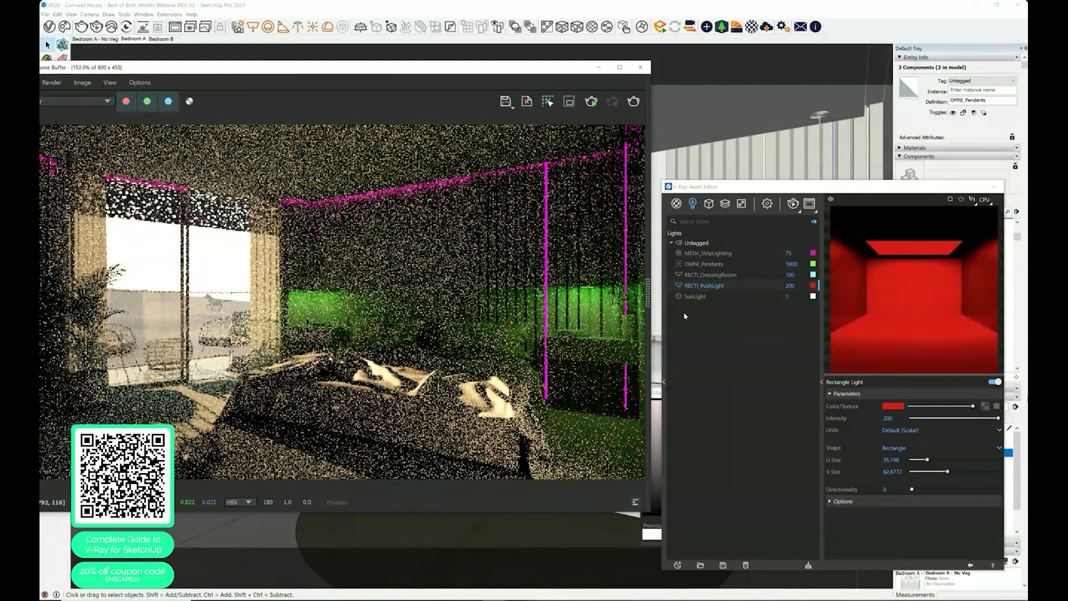
right_click(813, 253)
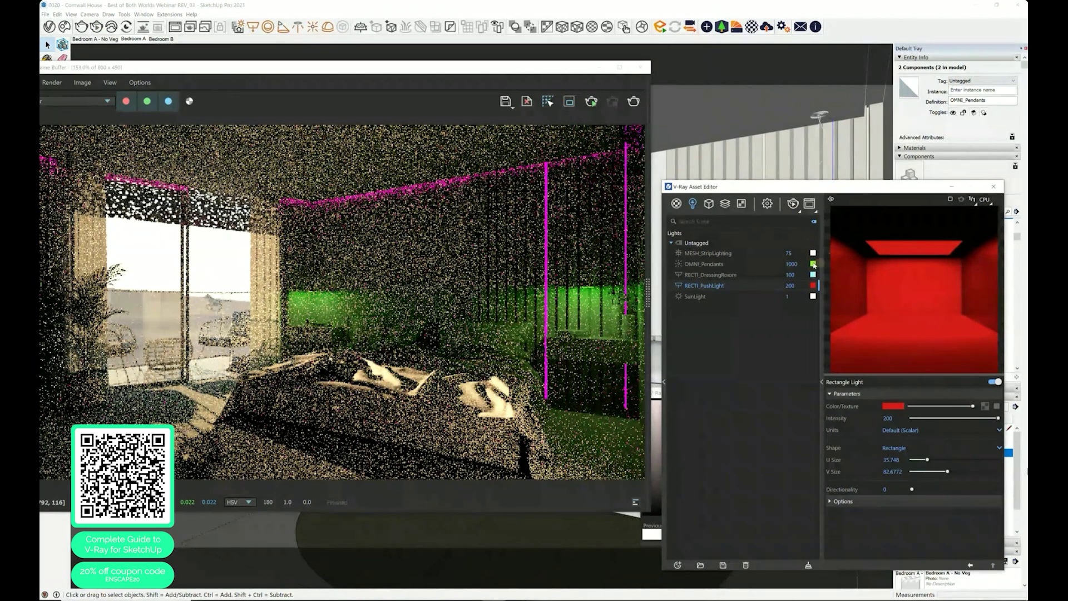
click(820, 265)
right_click(813, 286)
click(814, 293)
Step: Add a Light Mix render element and group its lights by Group Instances
click(725, 203)
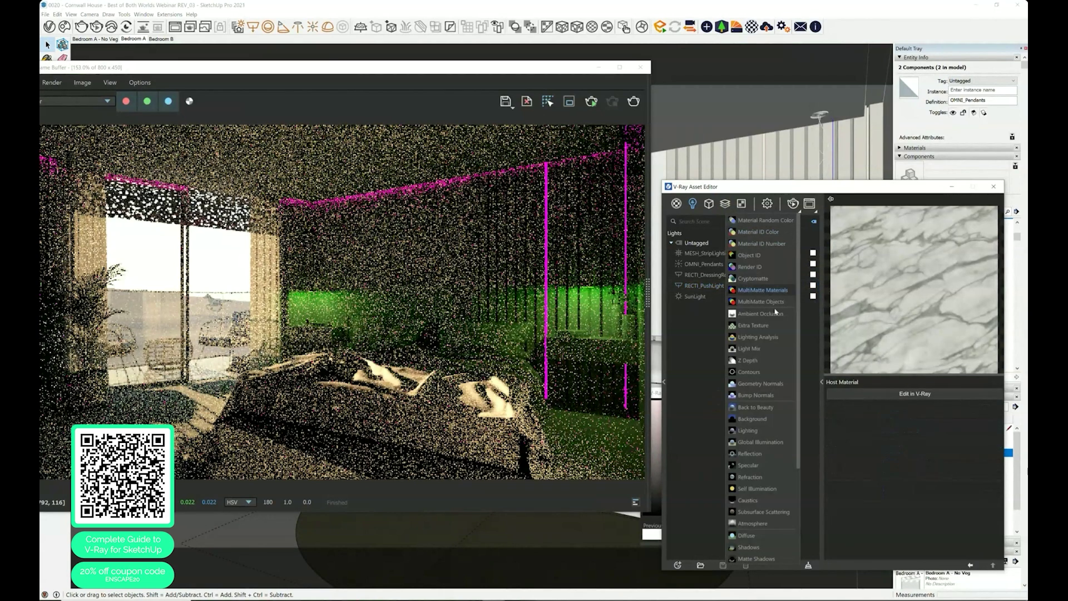
click(760, 349)
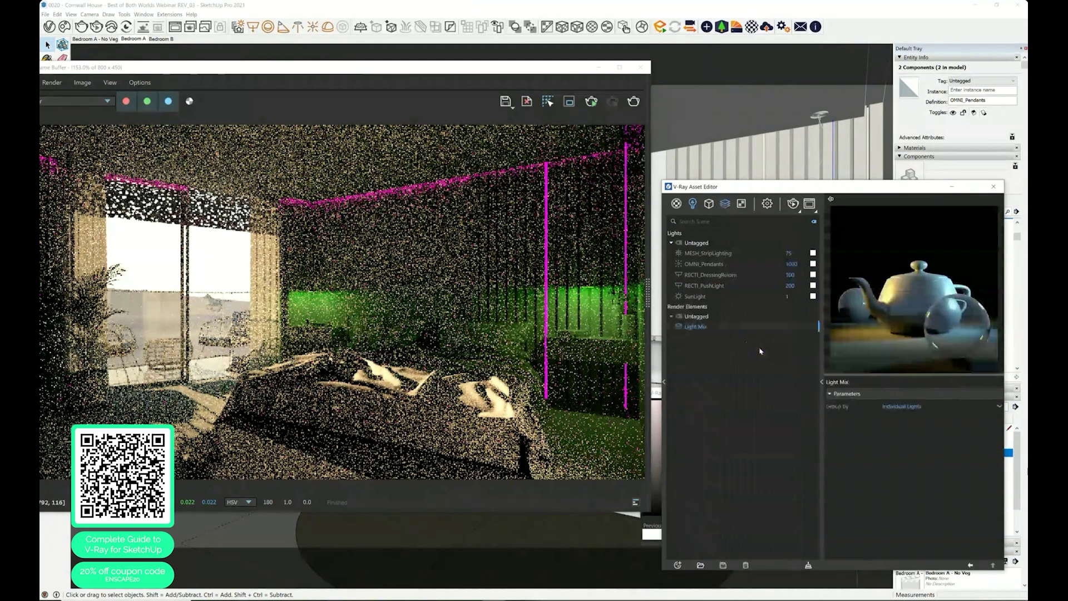
click(900, 408)
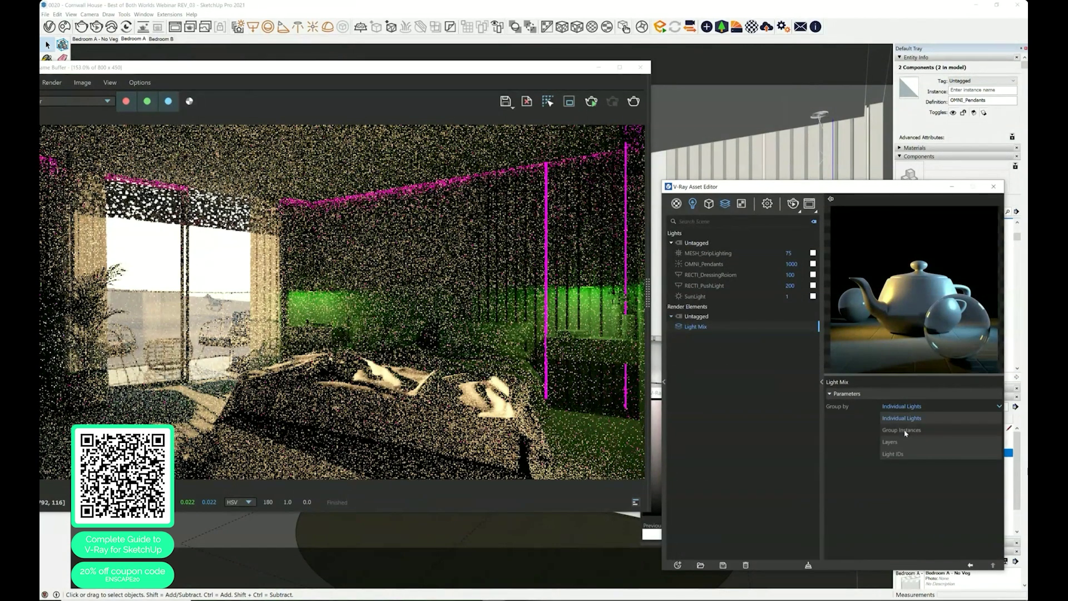
click(903, 433)
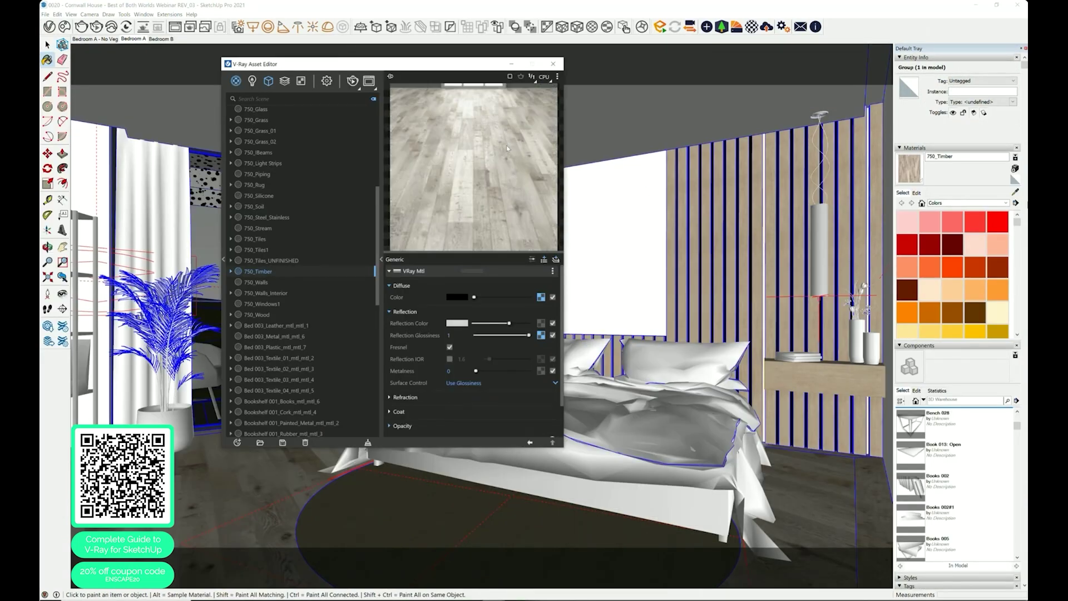
Step: Isolate the 750_Timber material's reflections in a locked preview by disabling its diffuse texture and bump
click(558, 76)
click(390, 78)
drag(492, 446, 492, 523)
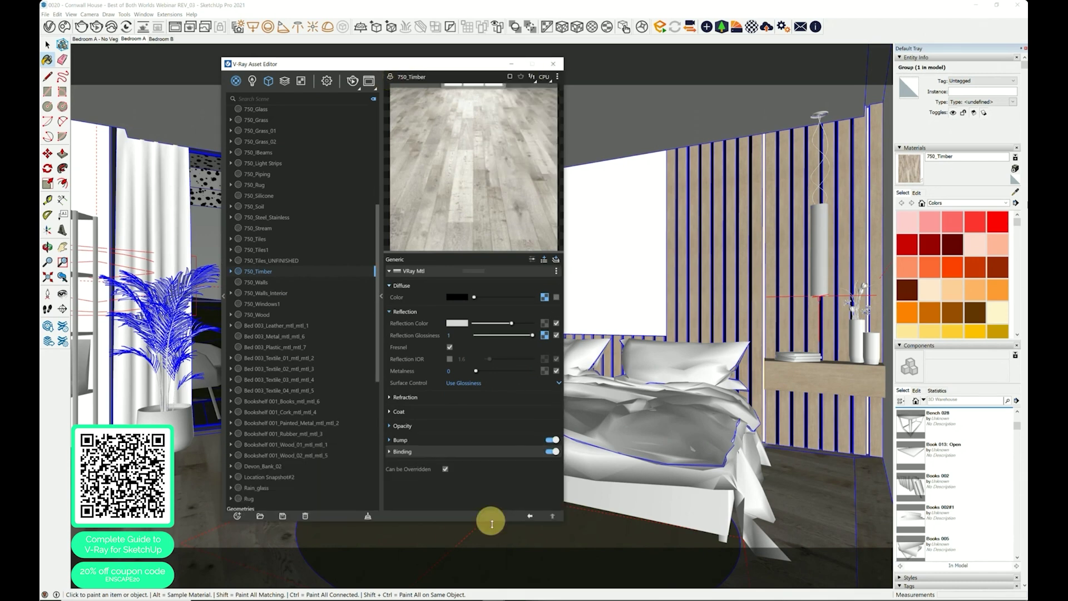
click(551, 439)
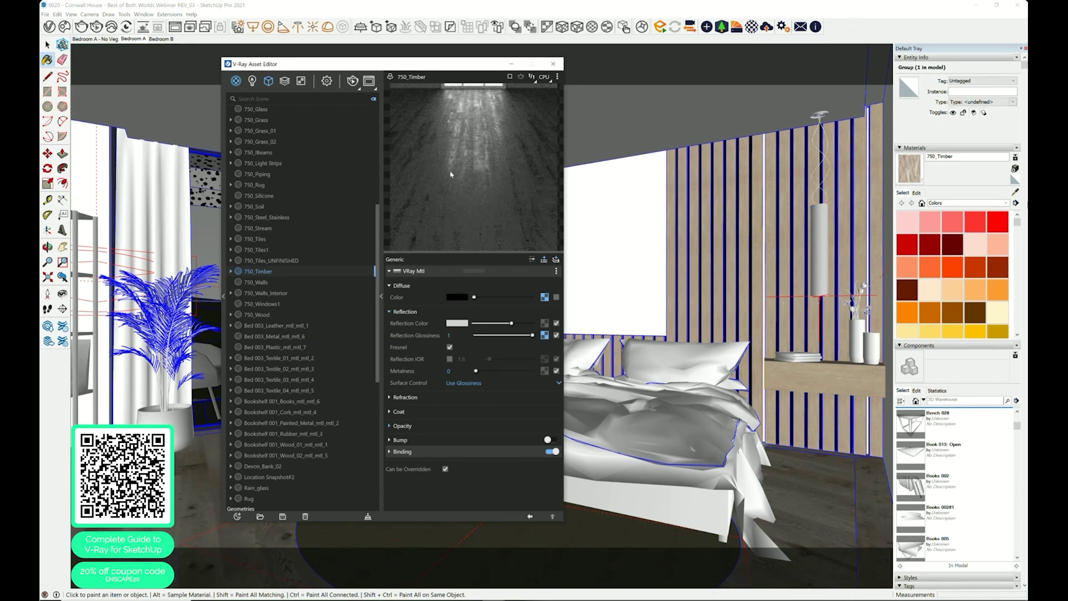
Step: Inspect the color correction on the 750_Timber reflection glossiness map, and re-enable the material's diffuse texture
click(545, 335)
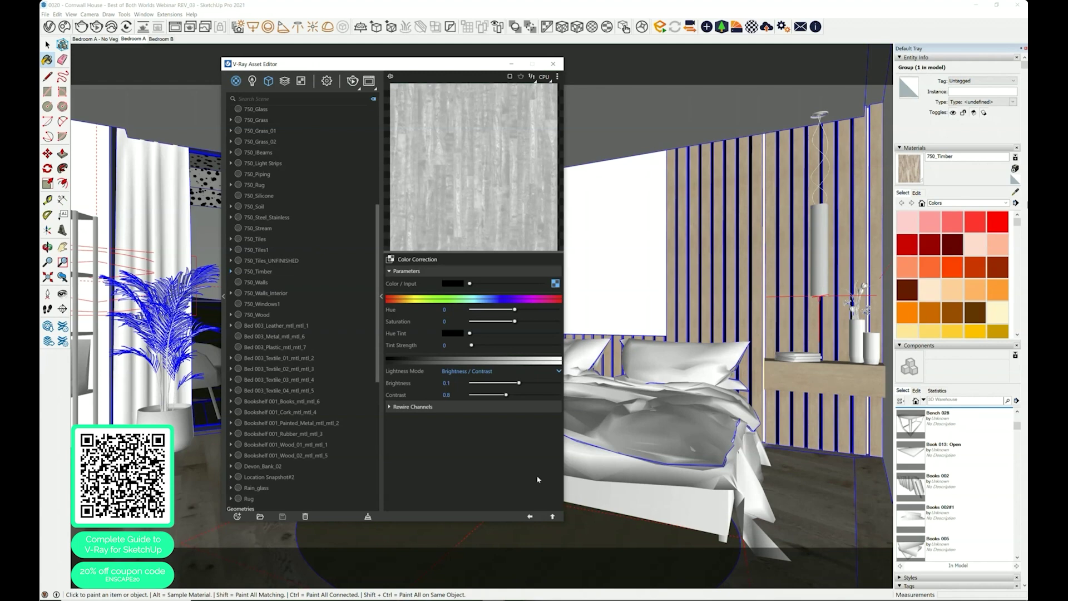
click(532, 516)
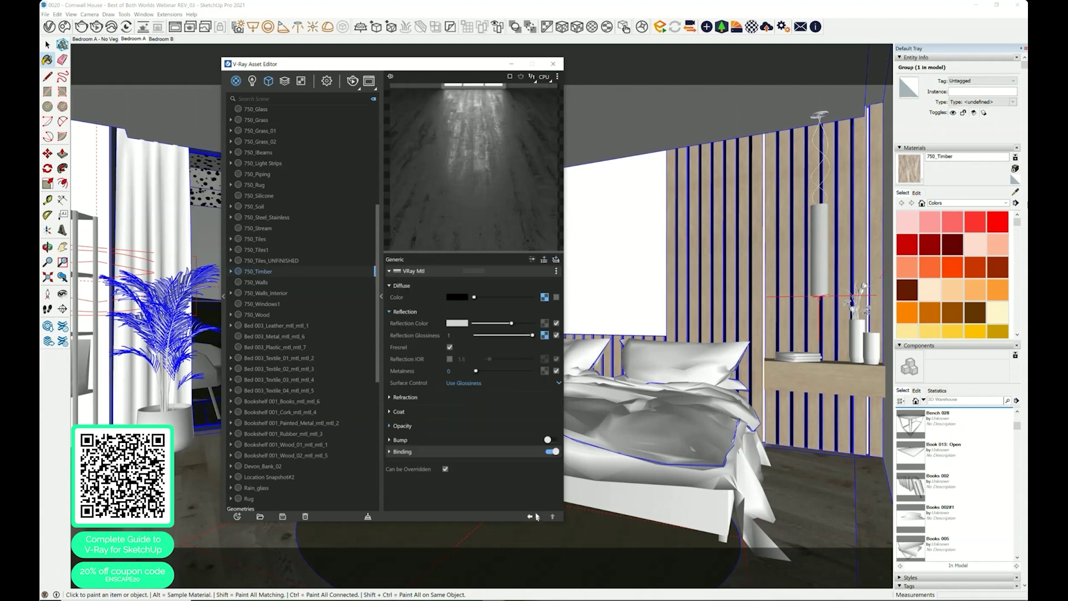
click(556, 297)
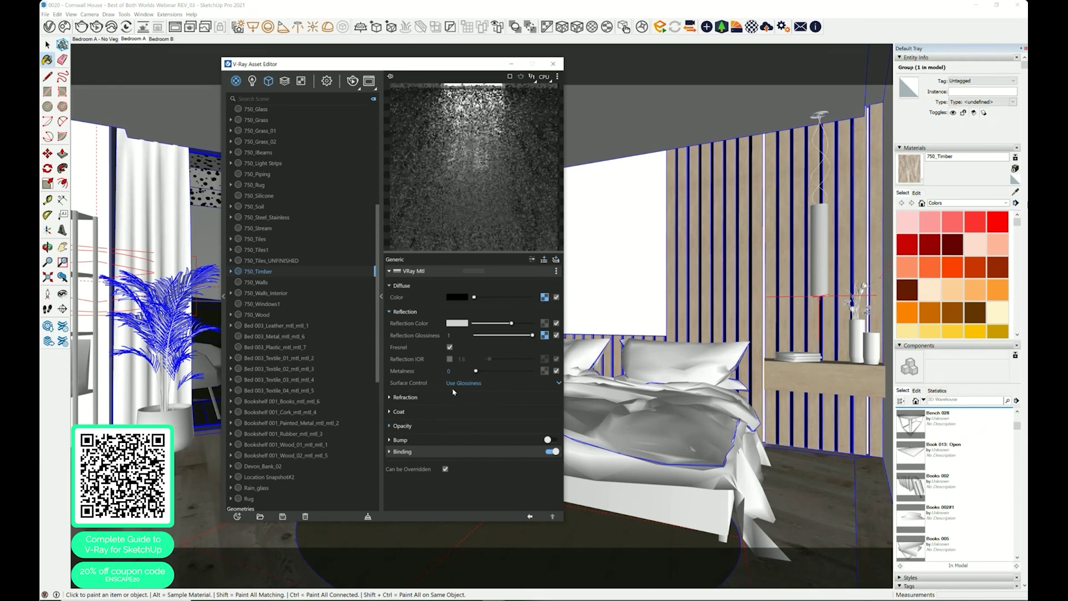
Step: Sample the perforated screen's 750_Brise_Soleil material and show its opacity and reflection settings
drag(288, 64, 478, 76)
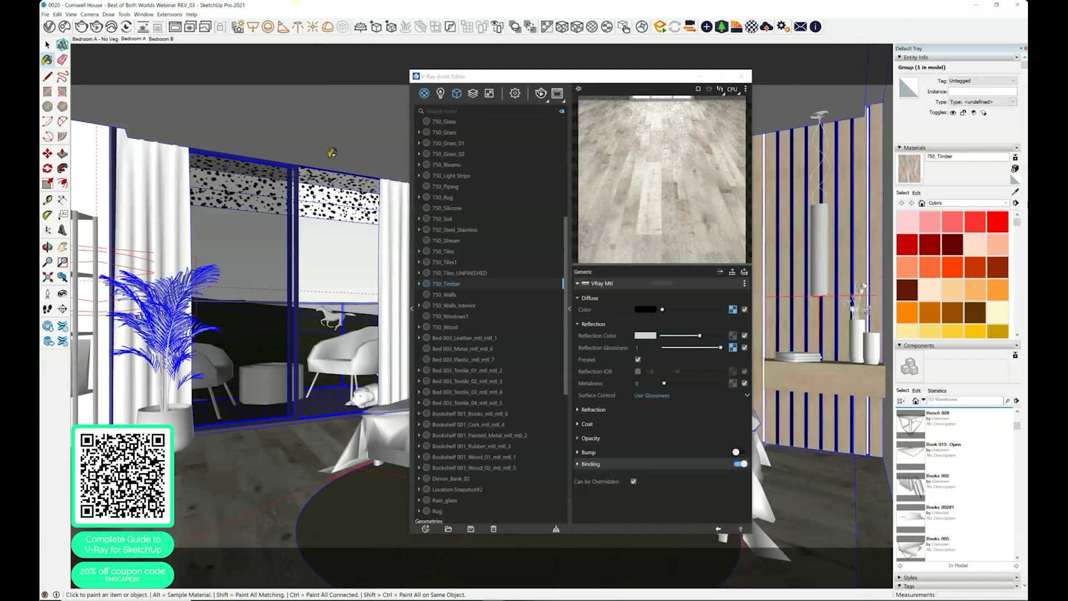
alt+click(337, 184)
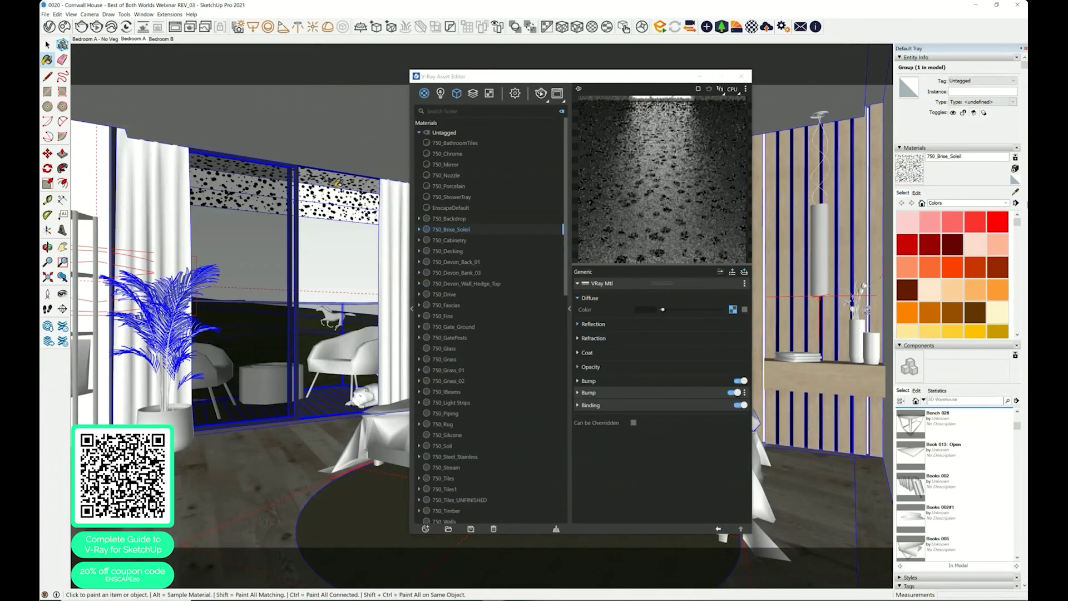
click(639, 367)
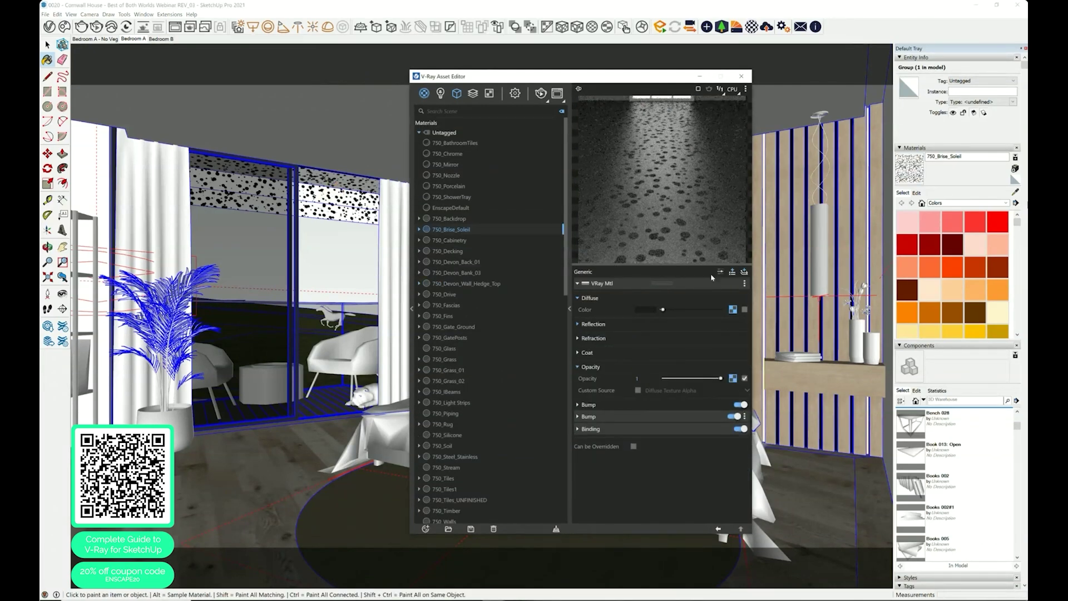
click(594, 324)
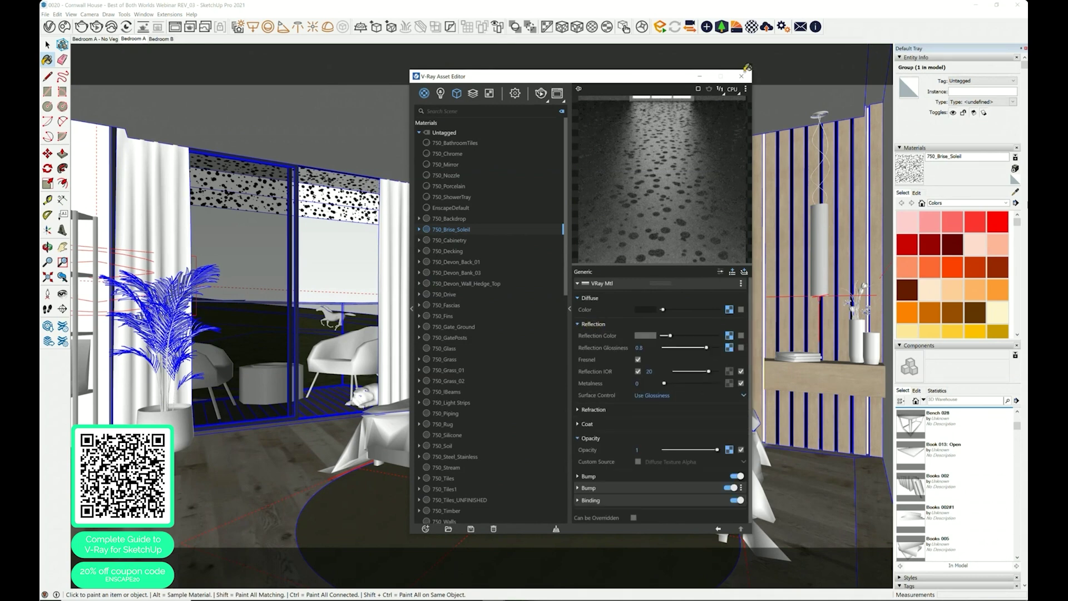
Step: Preview 750_Brise_Soleil on the Generic preview scene, and return to the floor-type preview
click(746, 91)
click(708, 103)
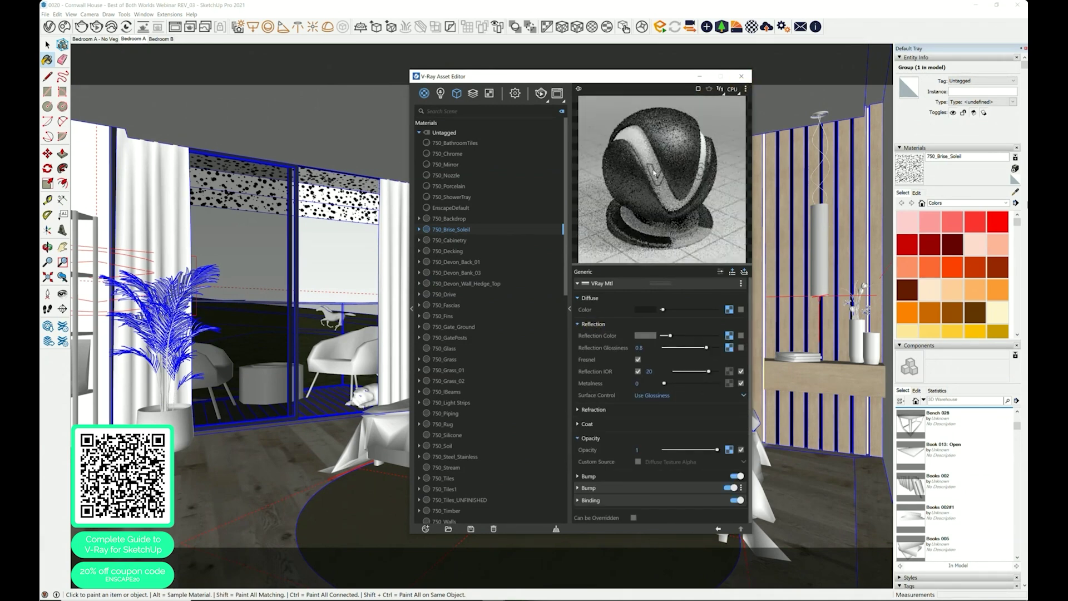
click(746, 89)
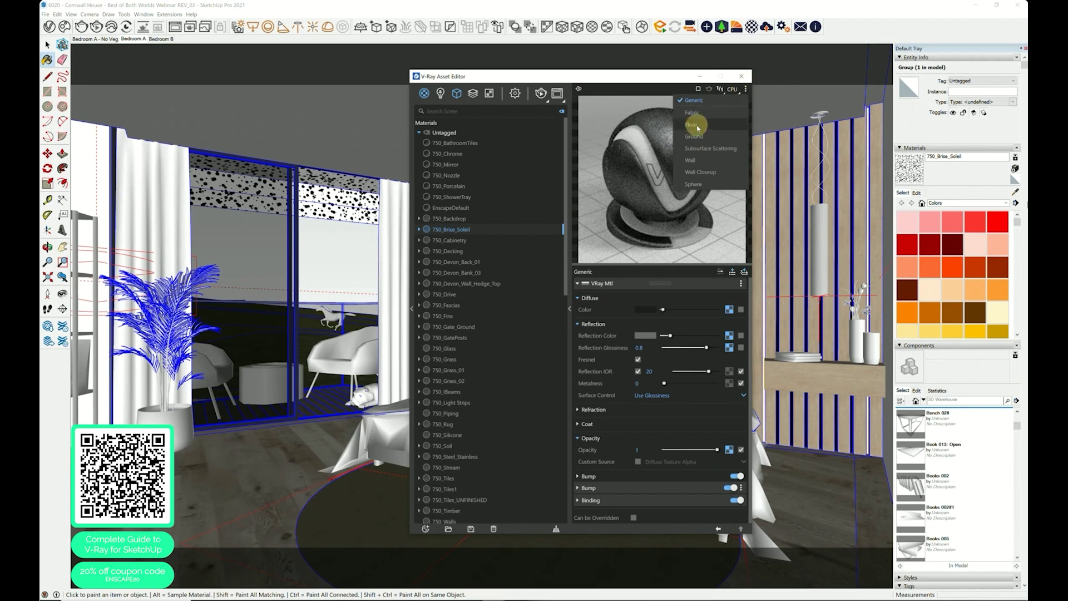
click(694, 142)
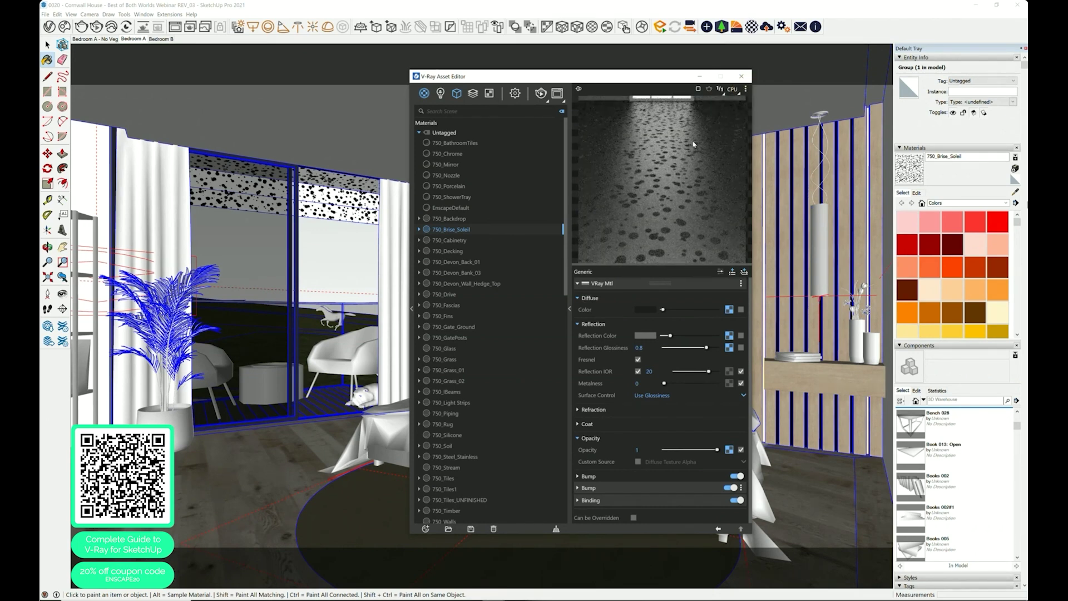
Step: Clear the model selection and show the Fur geometry's parameters
click(48, 44)
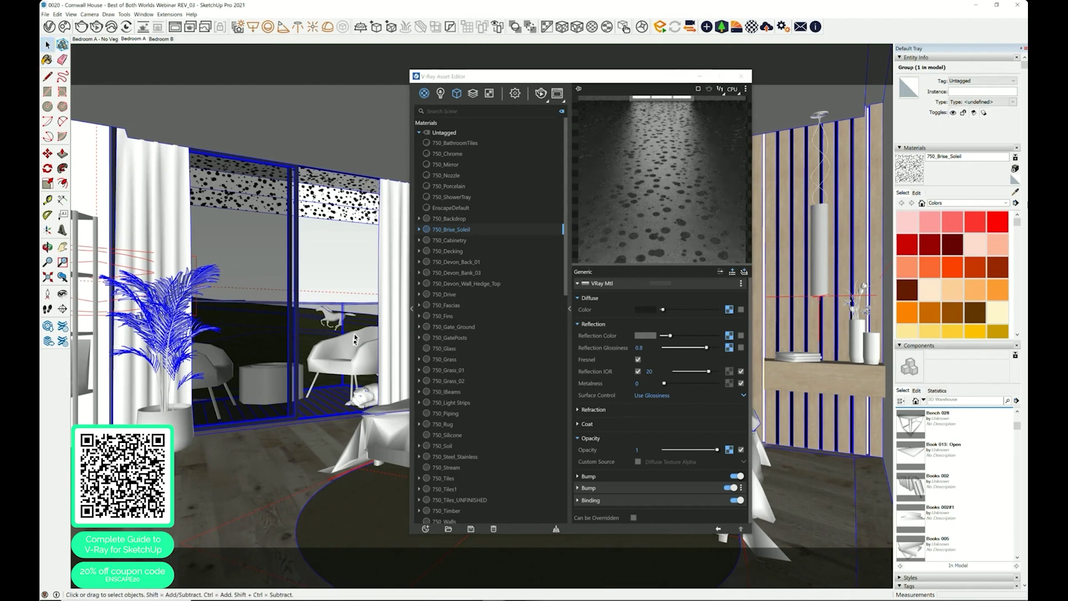
click(342, 252)
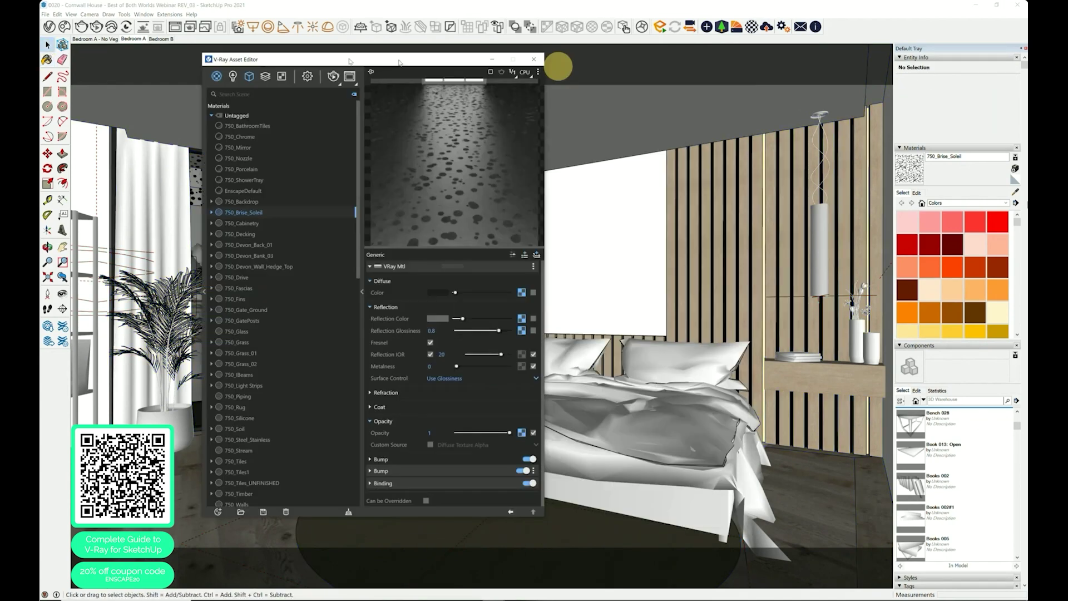
drag(400, 64, 359, 60)
click(205, 74)
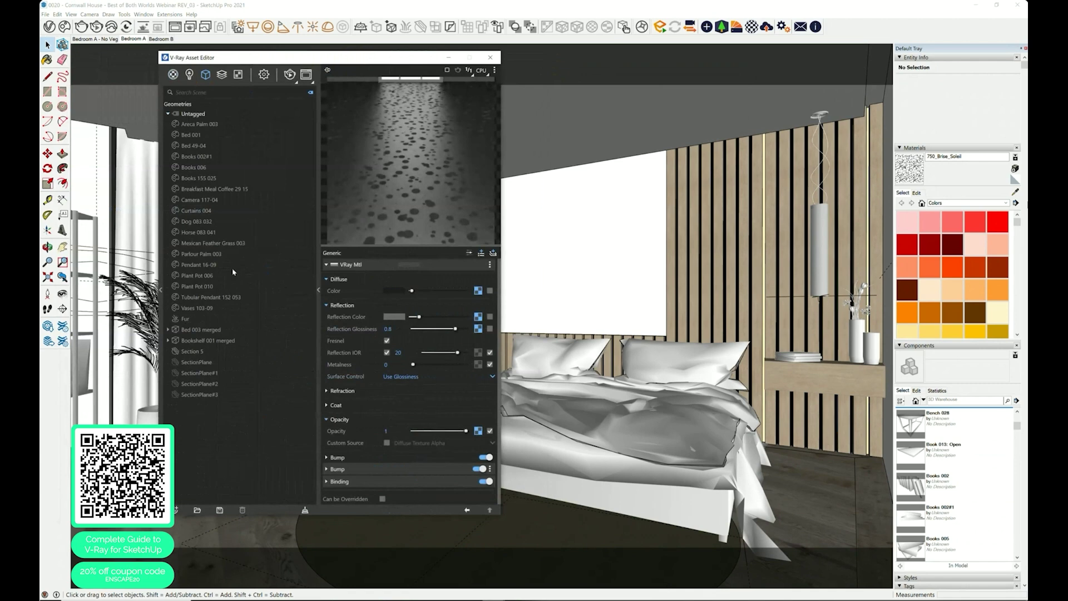
click(188, 319)
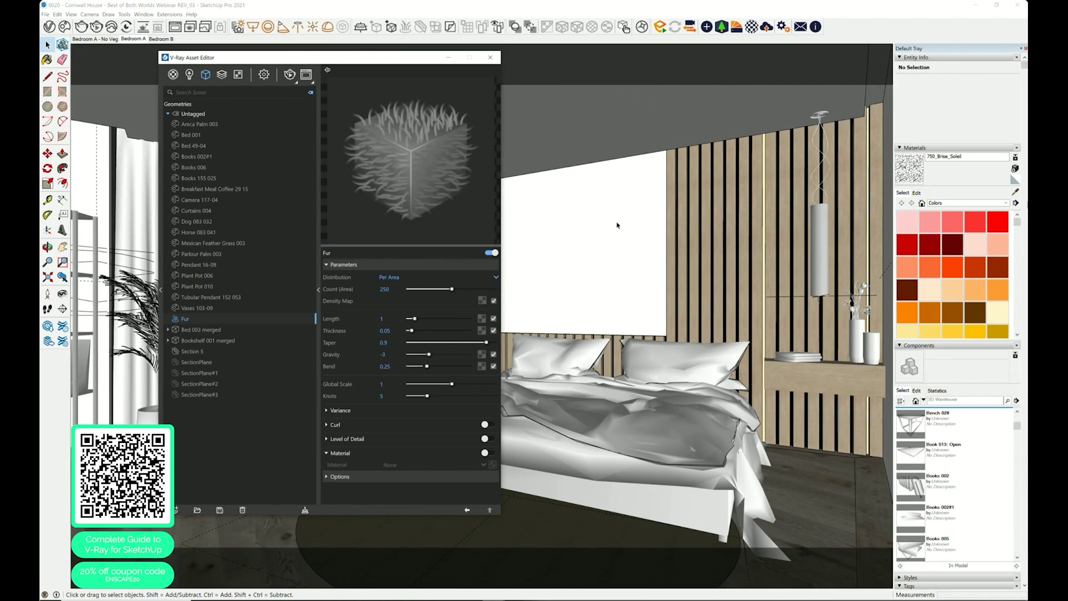
Step: Set the render output image width to 1920 in the render settings
drag(396, 65, 476, 73)
click(273, 84)
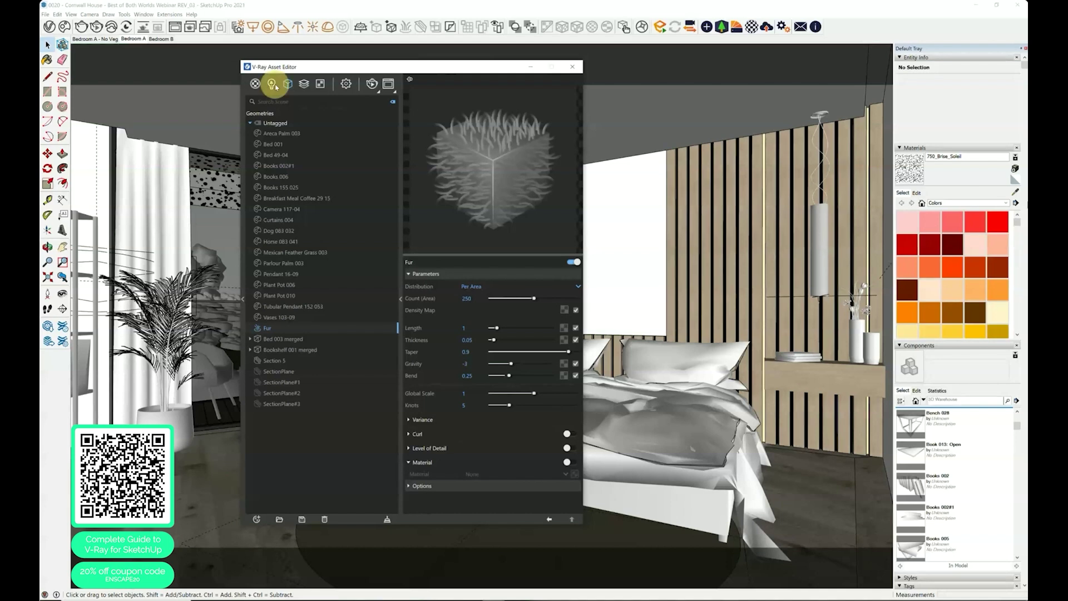
click(346, 84)
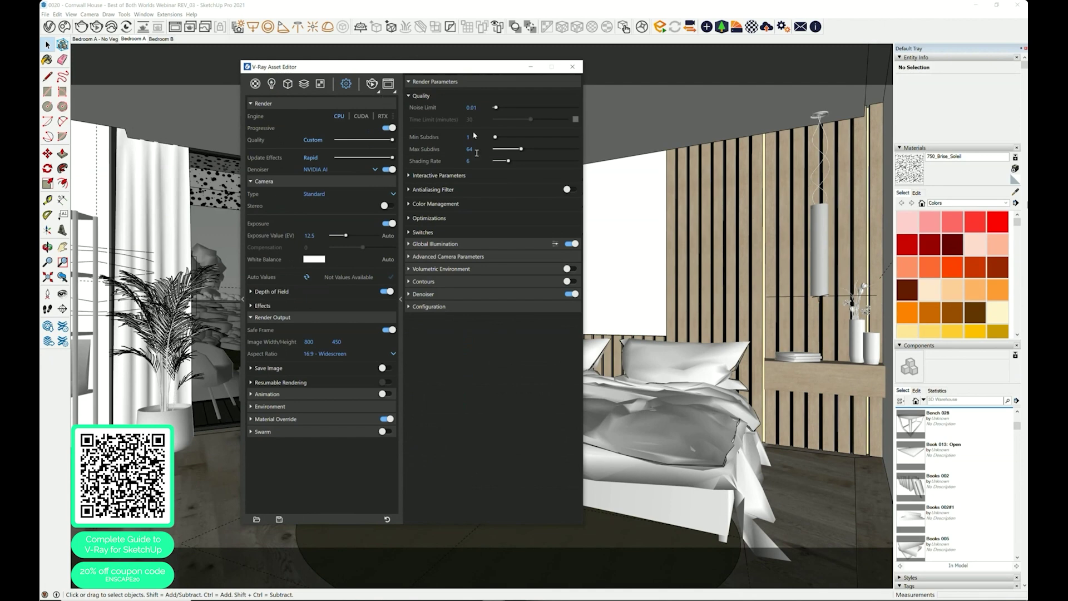
double_click(315, 341)
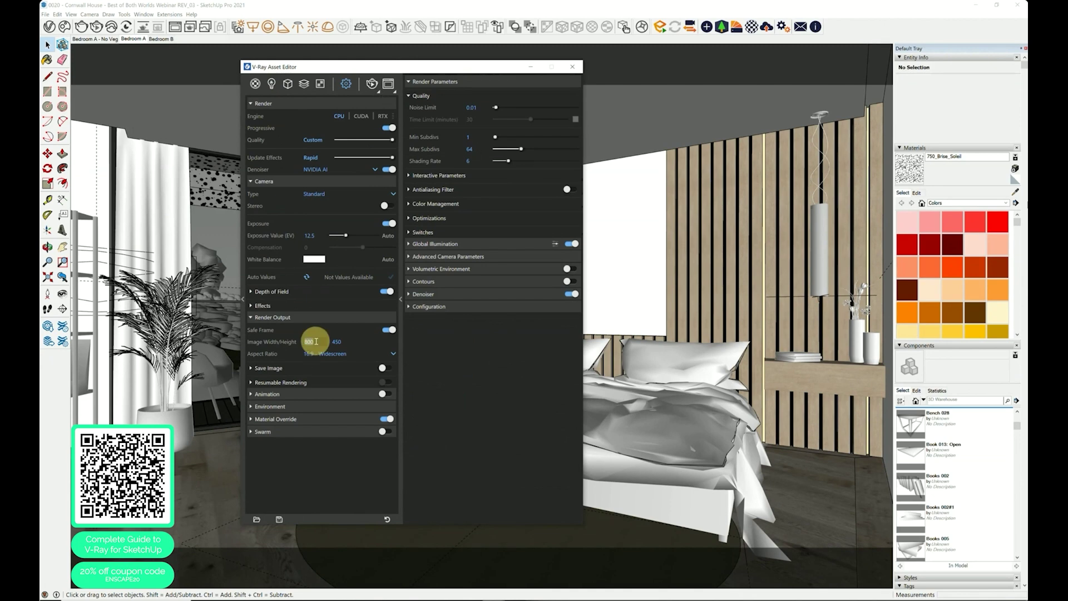
text(1920)
key(Return)
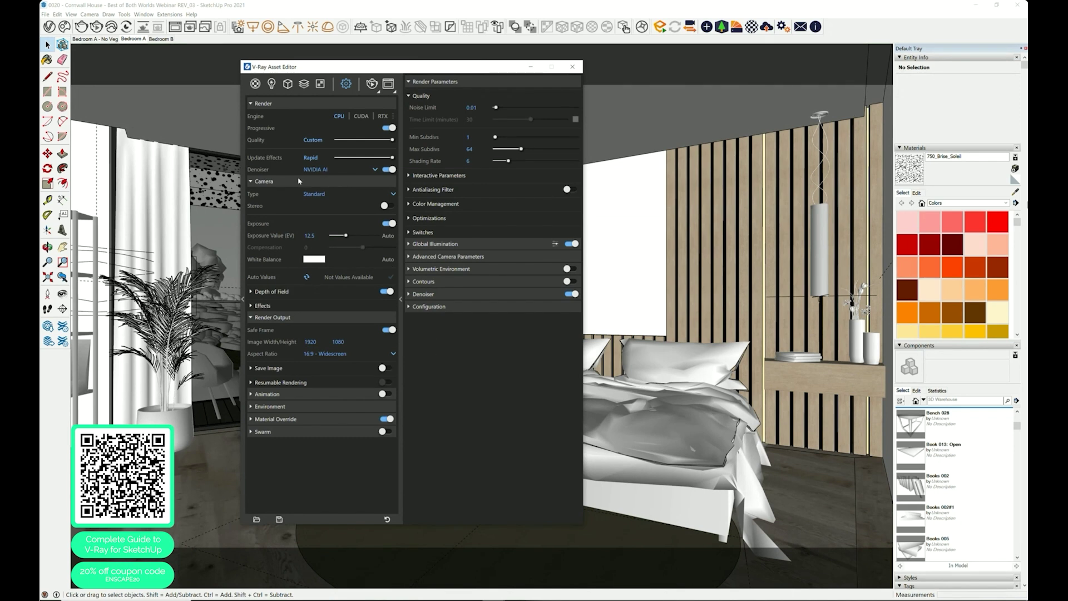
Step: Pick the depth of field focus point on the bed and set Defocus to 0.4
click(283, 317)
click(275, 291)
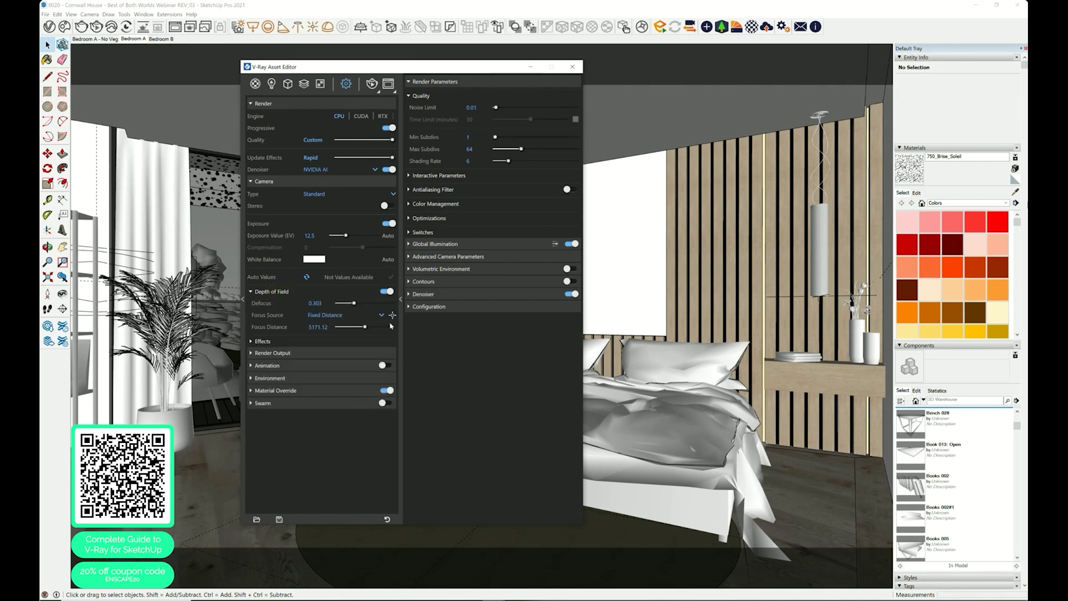
click(392, 315)
drag(407, 67, 966, 562)
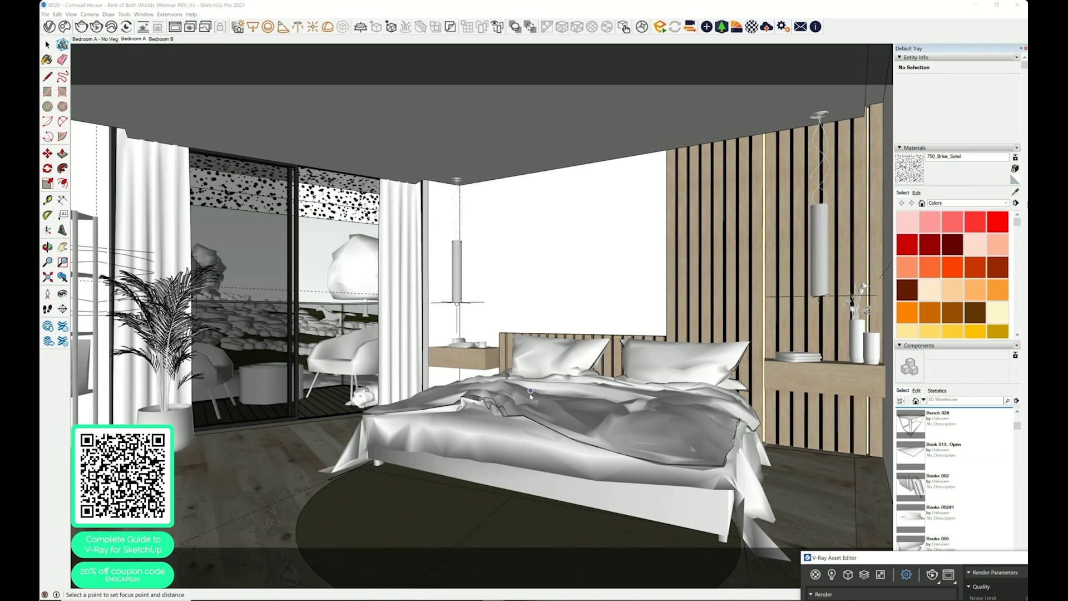
click(512, 394)
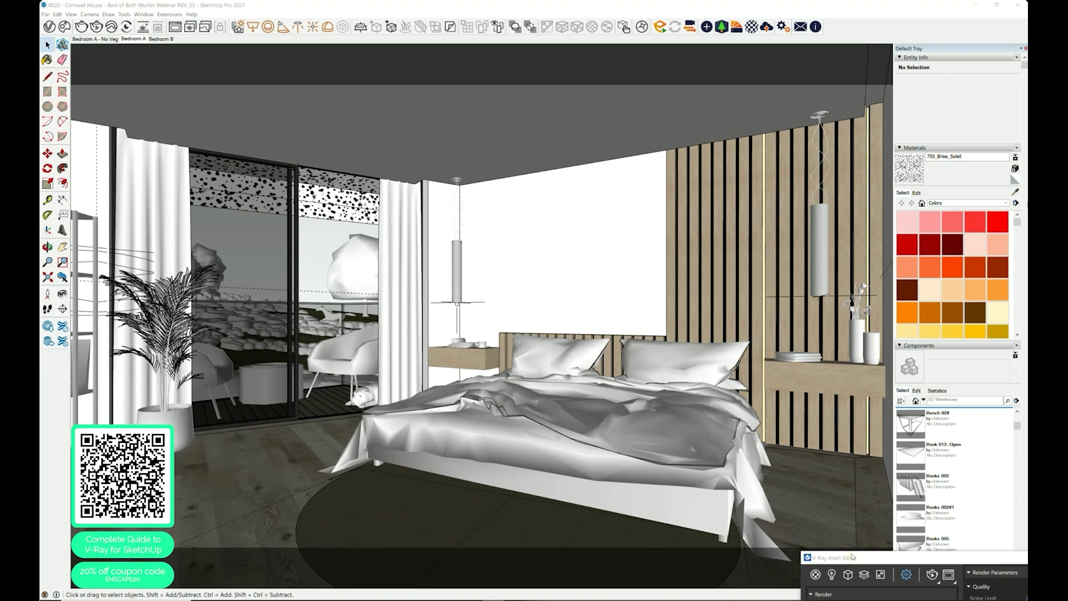
click(441, 232)
drag(908, 557, 390, 90)
double_click(366, 329)
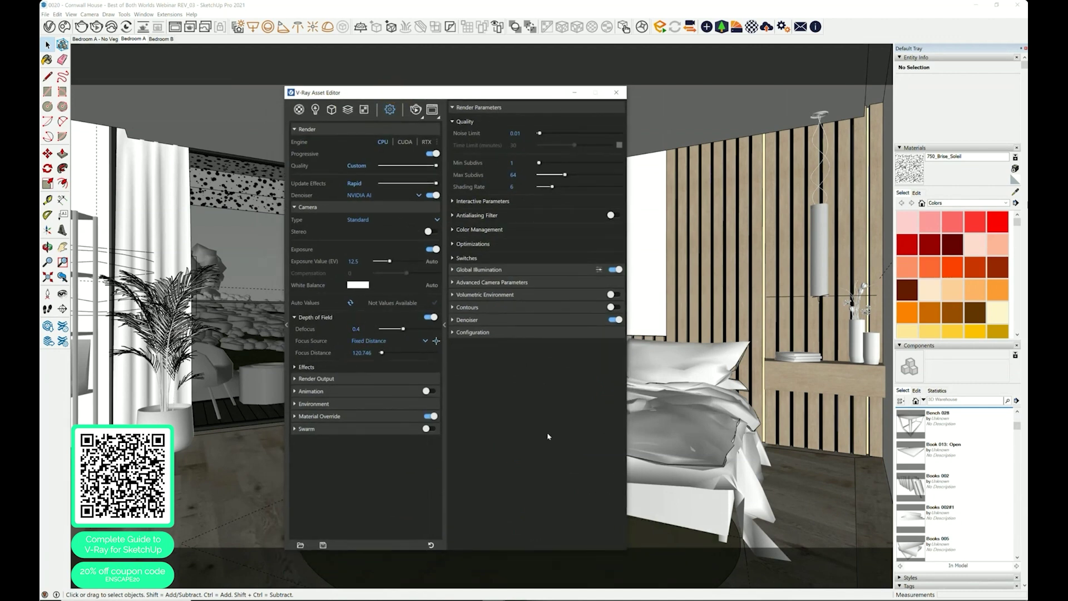
click(361, 496)
Step: Switch the render engine to RTX and start rendering the bedroom
click(427, 143)
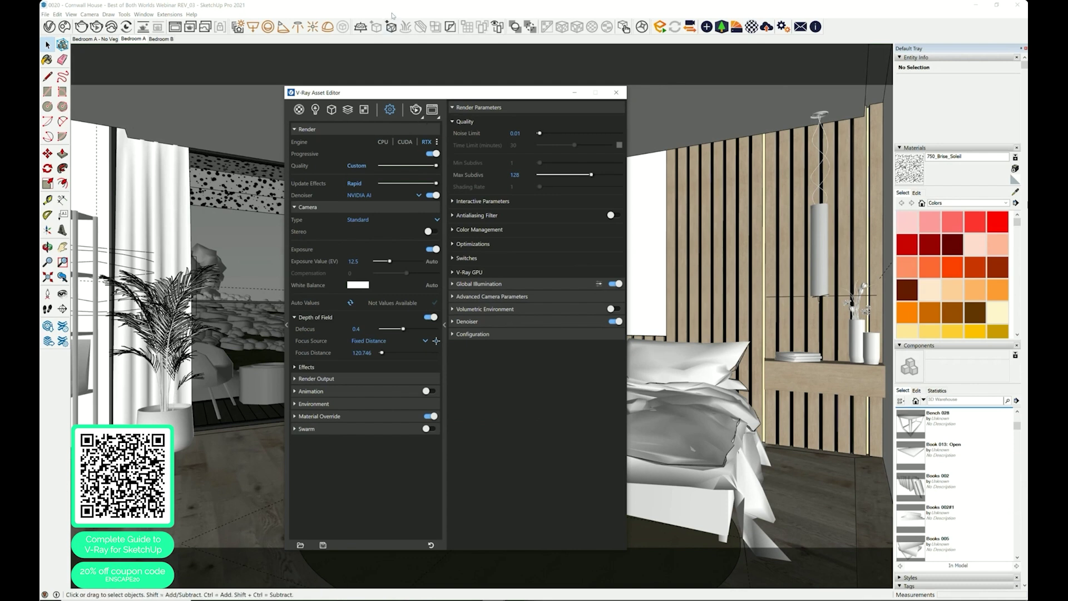
click(423, 119)
click(416, 132)
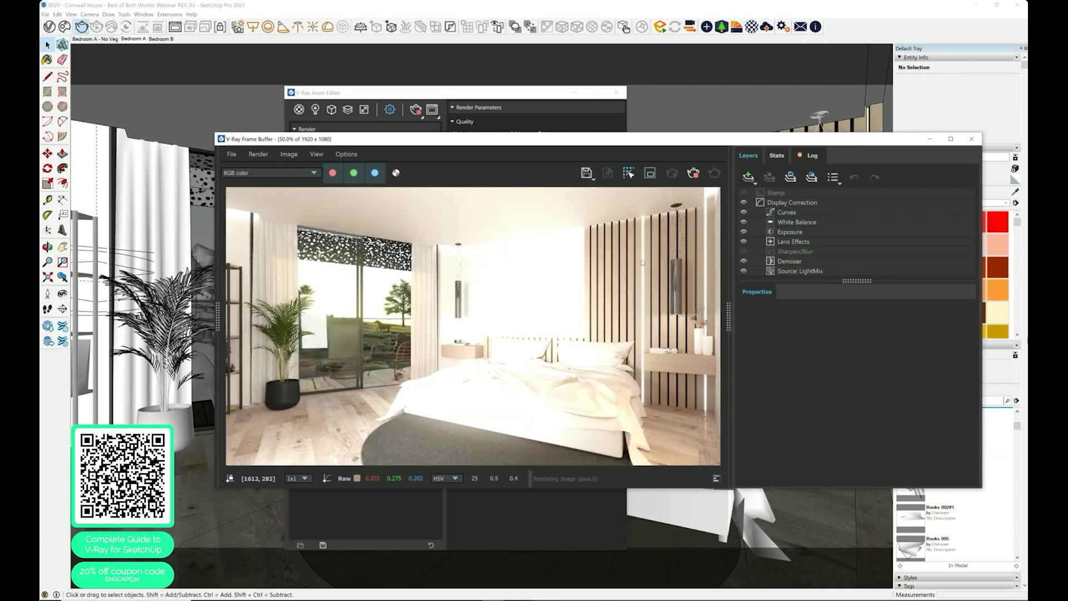
Step: Switch off the RECTI_DressingRoom and RECTI_PushLight lights in the frame buffer's LightMix source
click(797, 271)
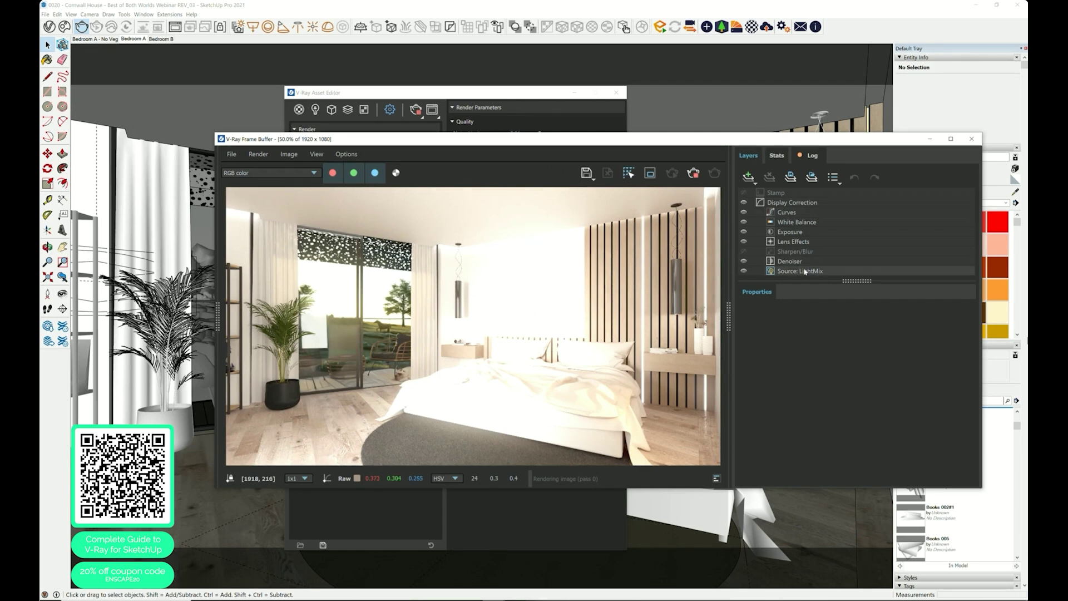
click(747, 371)
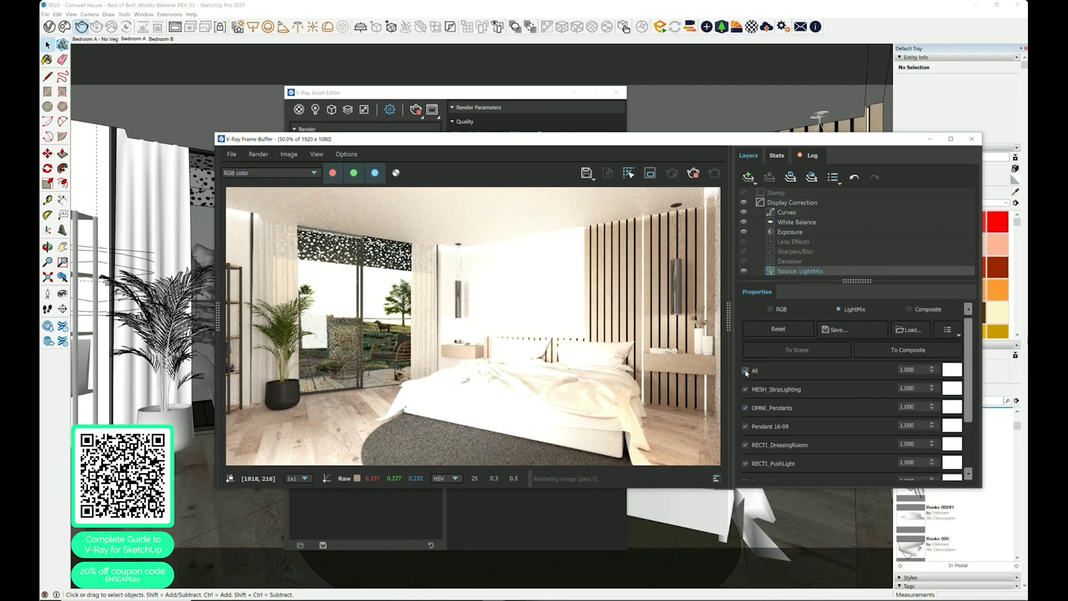
scroll(847, 396, down, 2)
scroll(845, 337, up, 2)
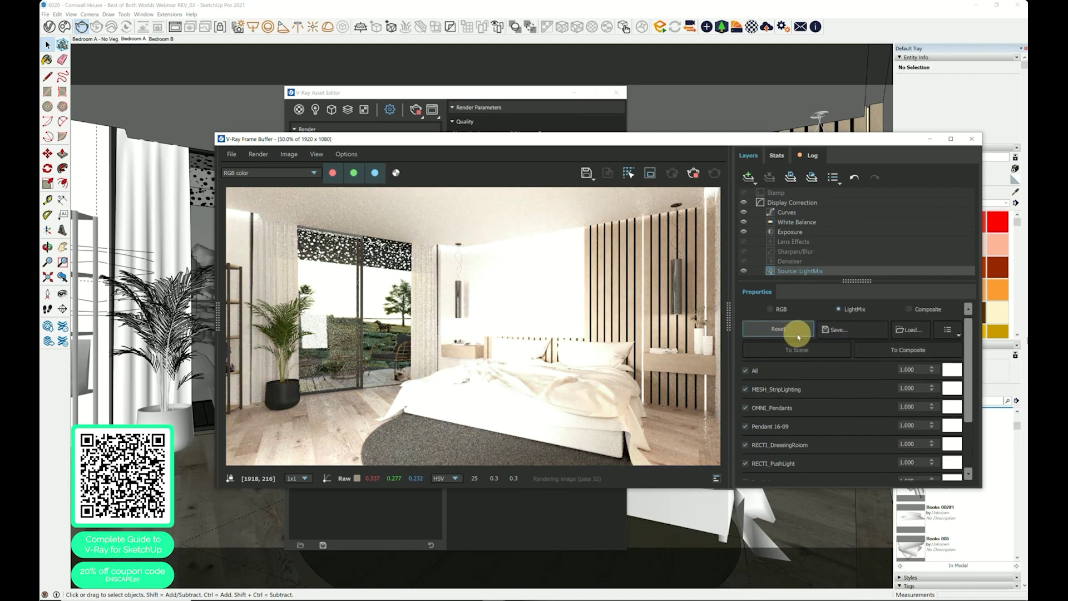
scroll(832, 417, down, 2)
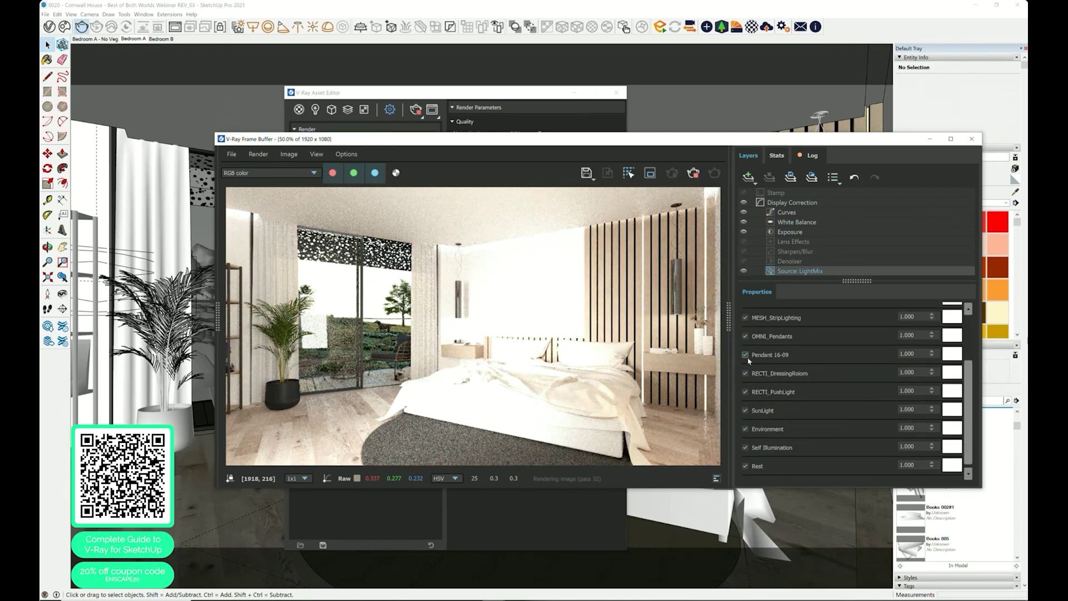
click(746, 373)
click(745, 392)
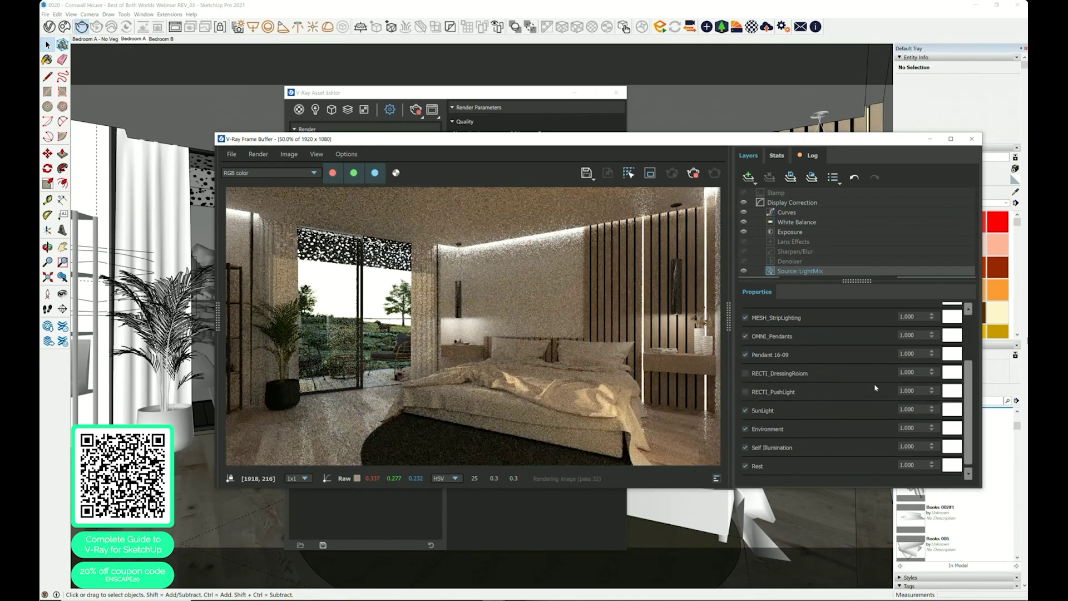
scroll(876, 385, up, 2)
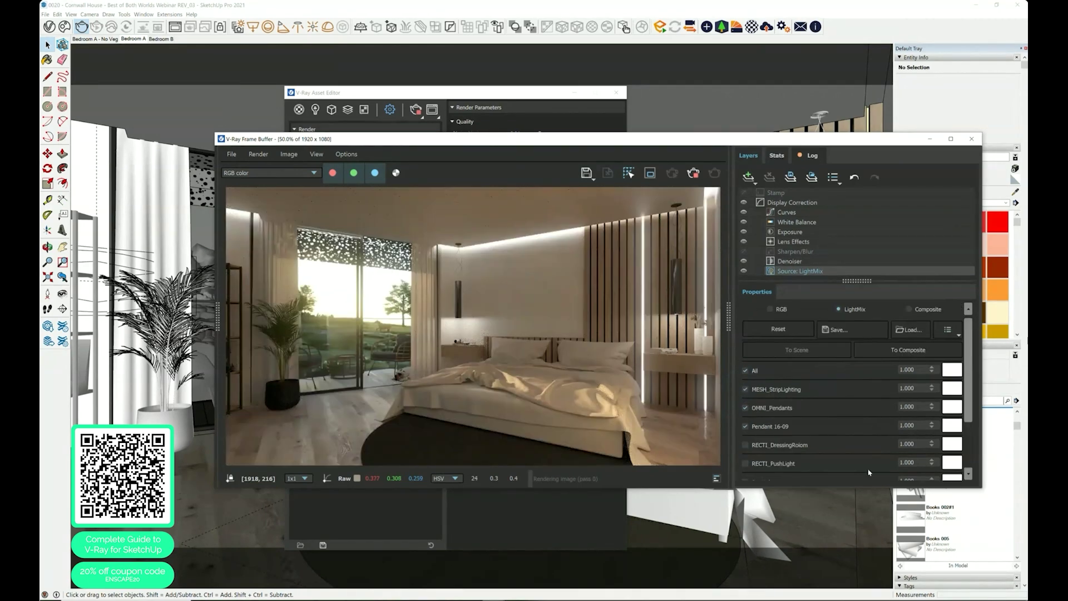
Step: Reset the Lens Effects, Exposure and Curves correction layers of the render
right_click(793, 241)
click(810, 252)
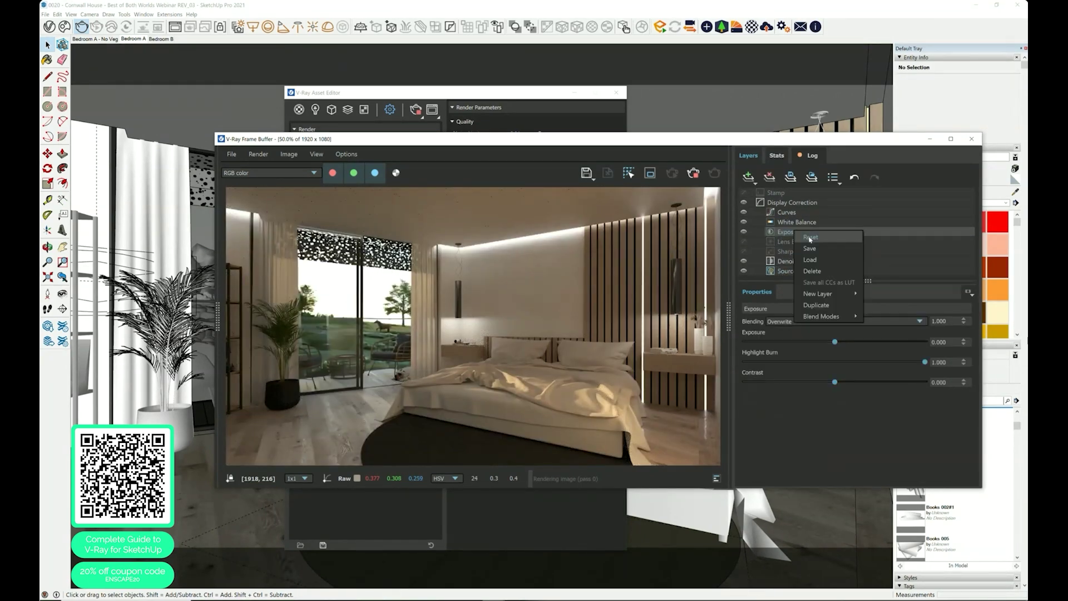
click(802, 232)
right_click(793, 212)
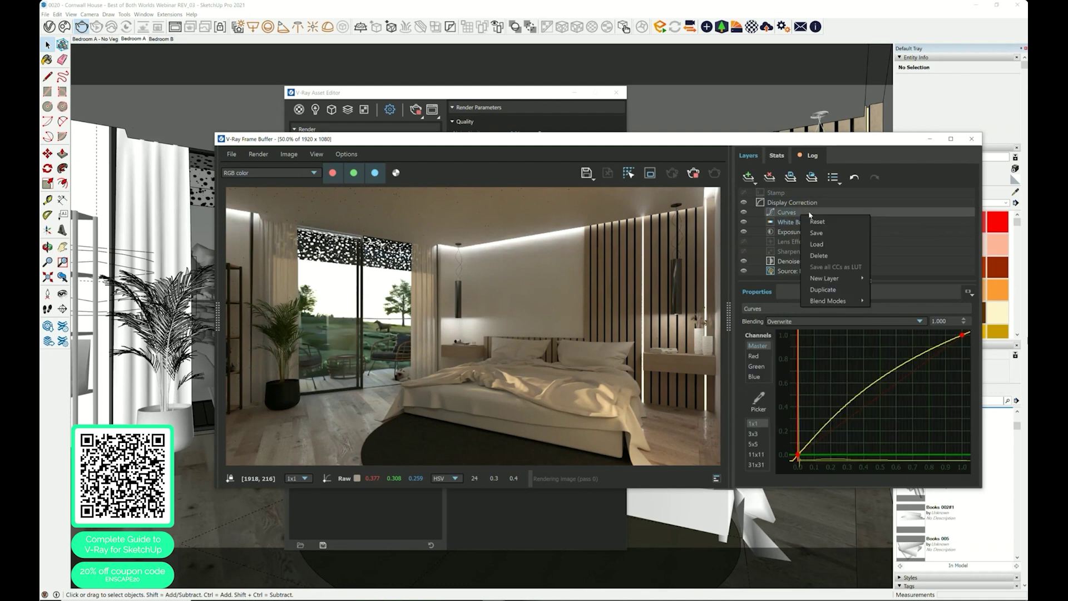
click(813, 223)
Step: Compare the original RGB render with the LightMix result, and return to LightMix
click(809, 271)
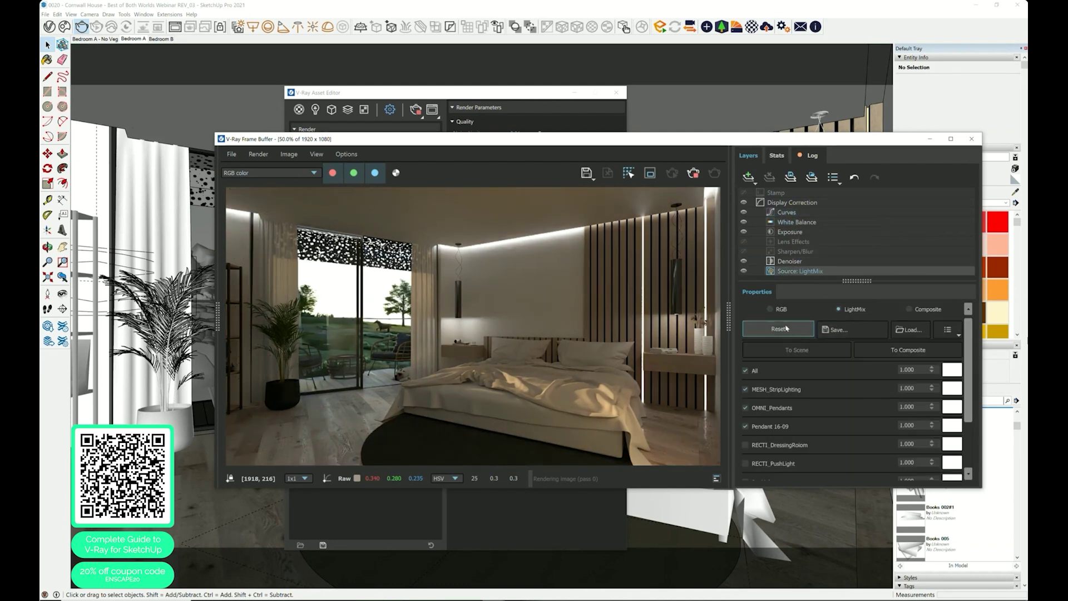
click(777, 310)
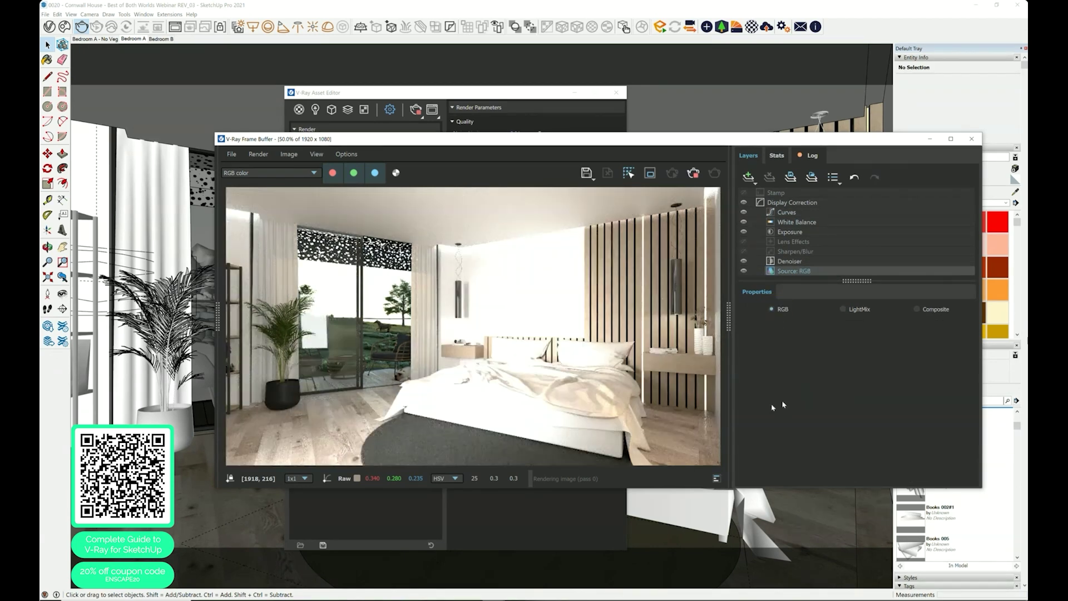
click(849, 310)
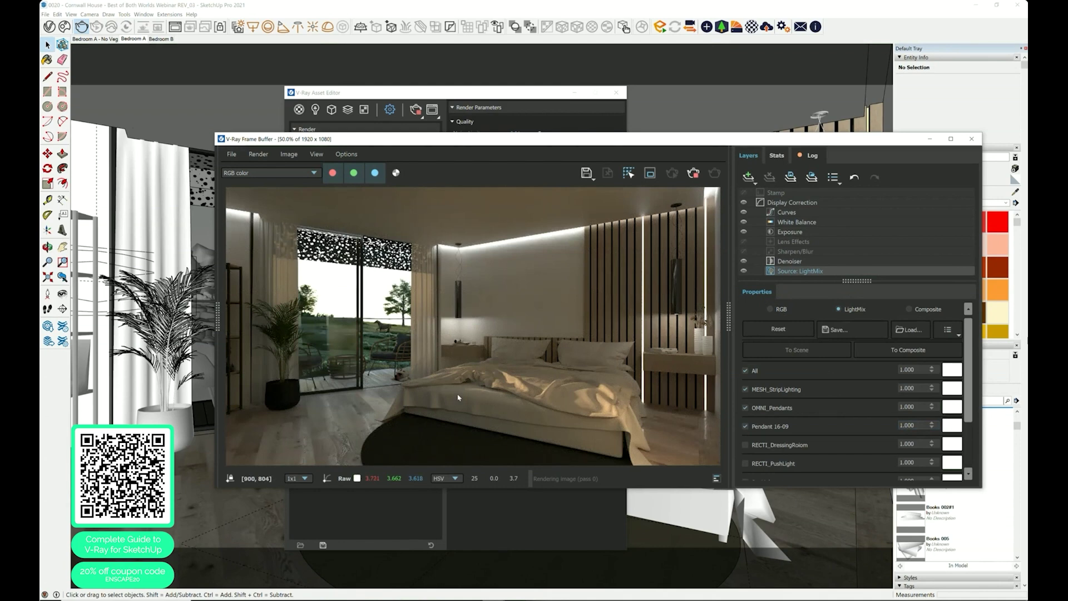
Step: Inspect the render up close, and turn on the color clamping display to highlight its overexposed areas
scroll(467, 392, up, 4)
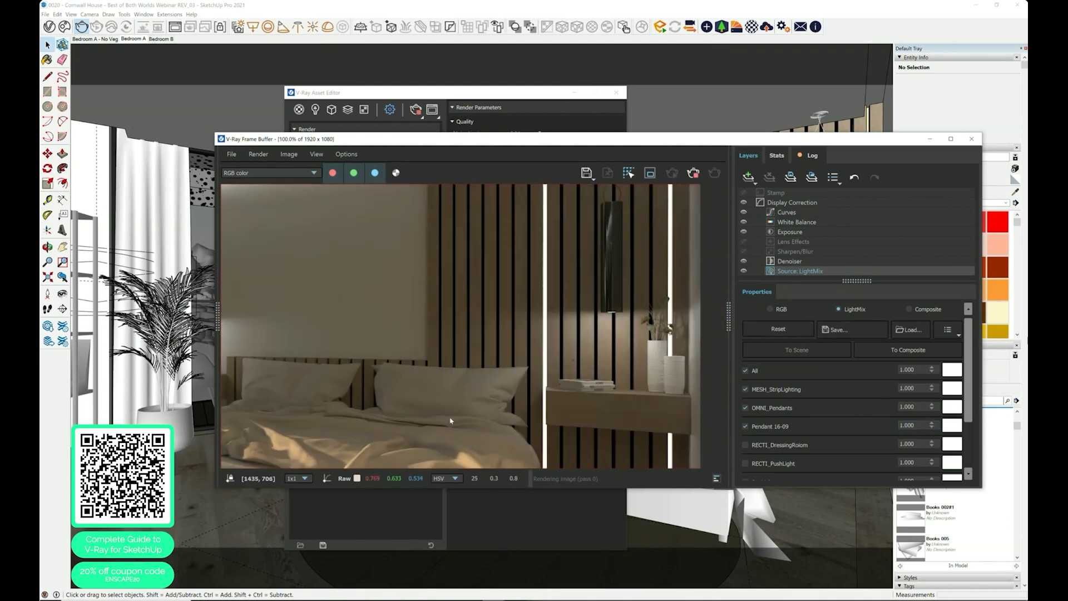
scroll(497, 380, down, 3)
scroll(511, 313, up, 3)
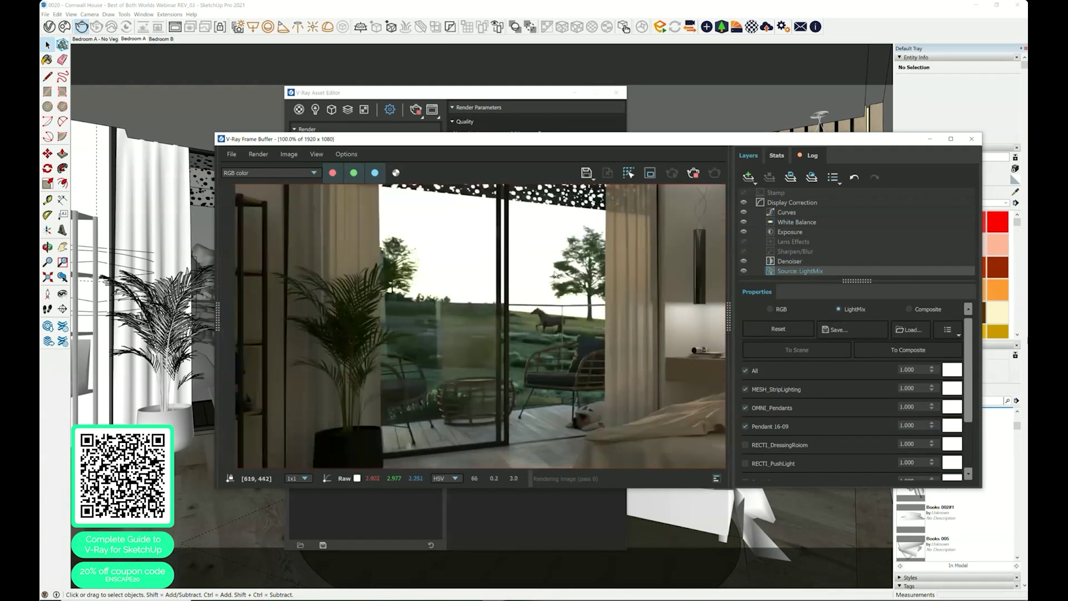
scroll(436, 323, down, 4)
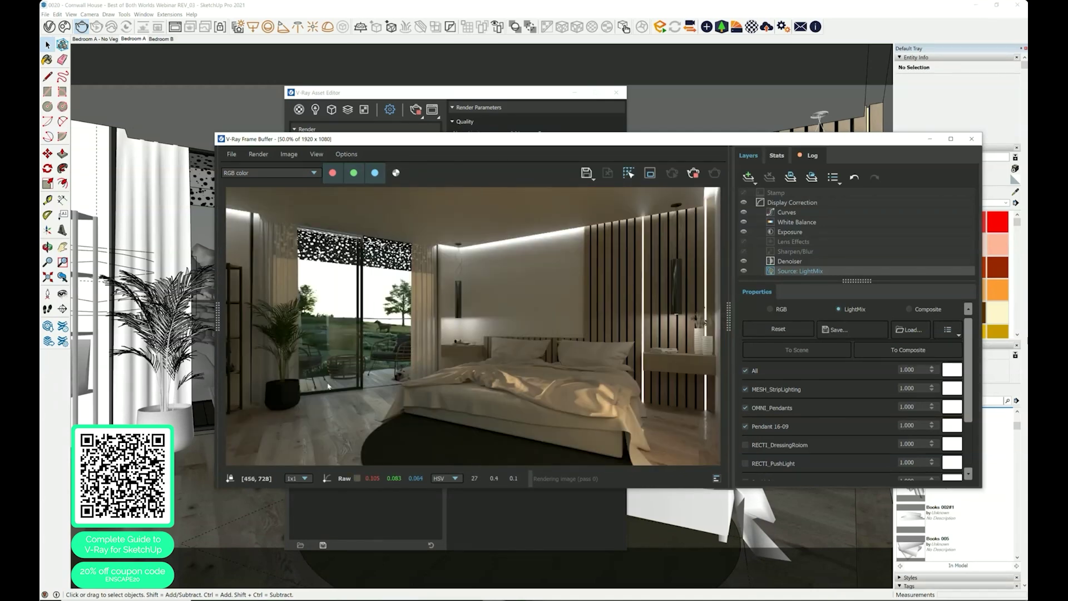
scroll(809, 429, down, 3)
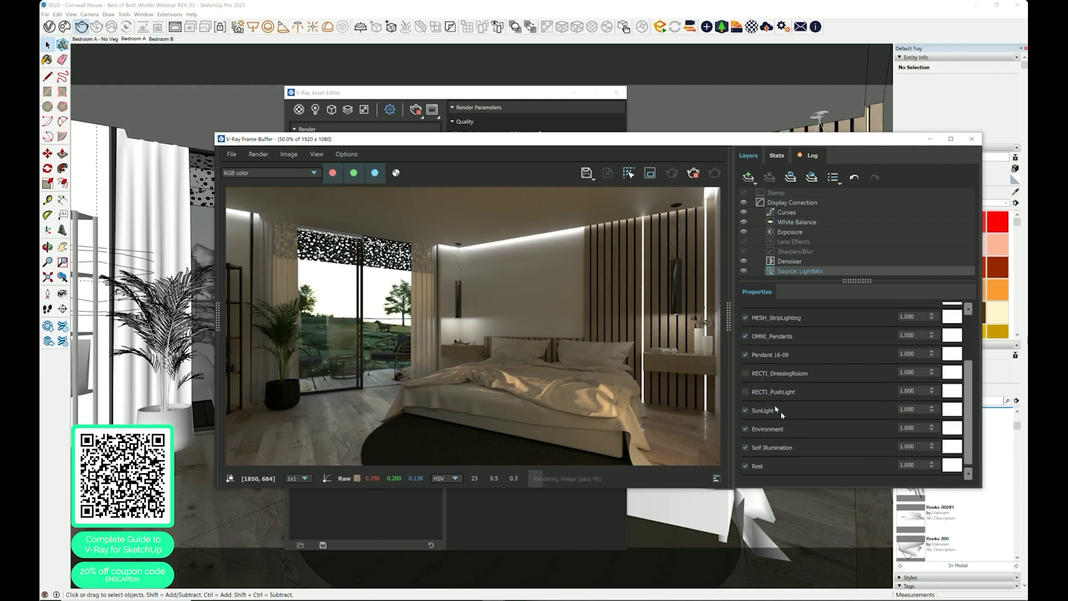
click(317, 154)
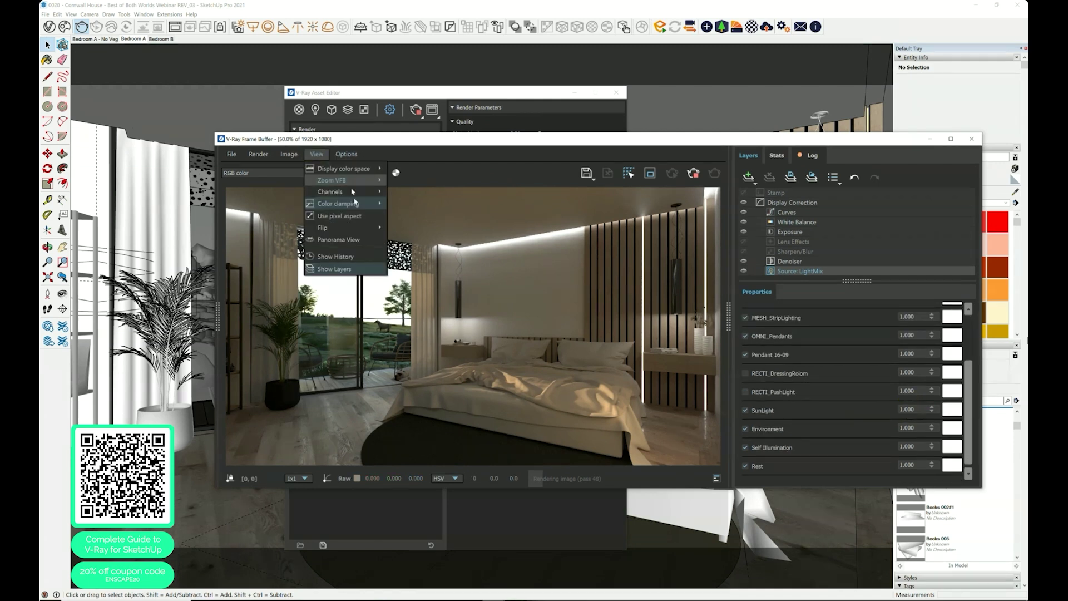
mouse_move(356, 203)
click(424, 204)
Step: Set the SunLight multiplier to 2 in the LightMix
double_click(919, 410)
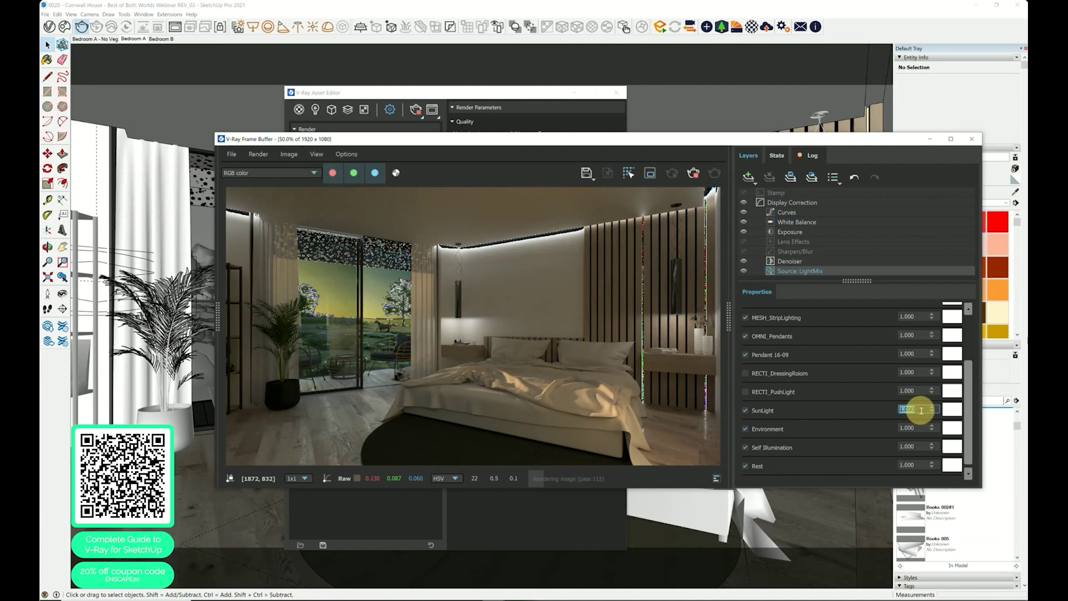
text(2)
key(Return)
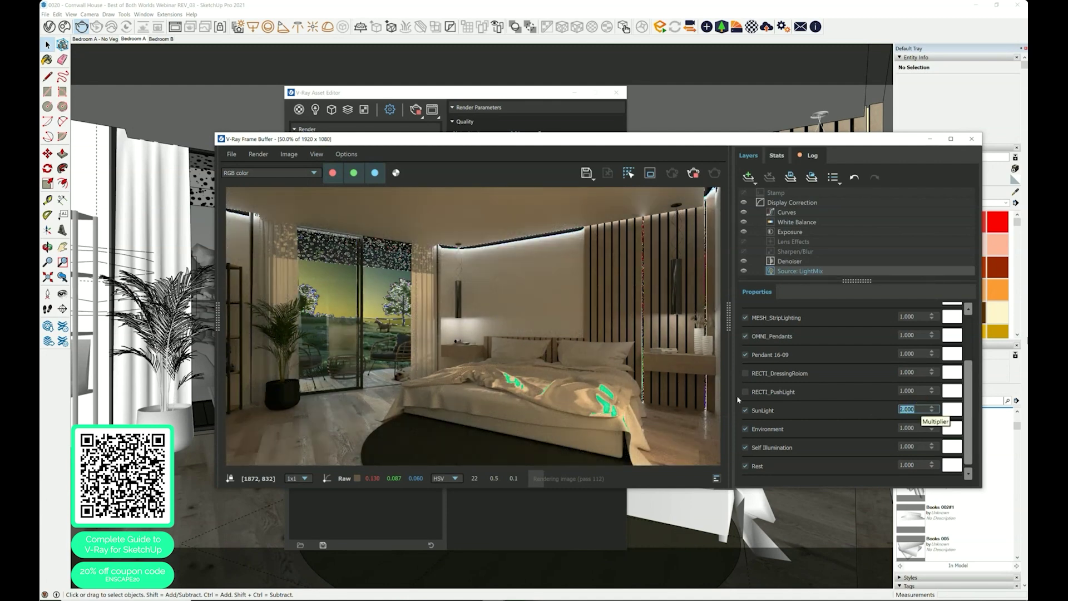
Step: Lower the Exposure layer's Highlight Burn to 0.760, and turn off the color clamping display
click(805, 232)
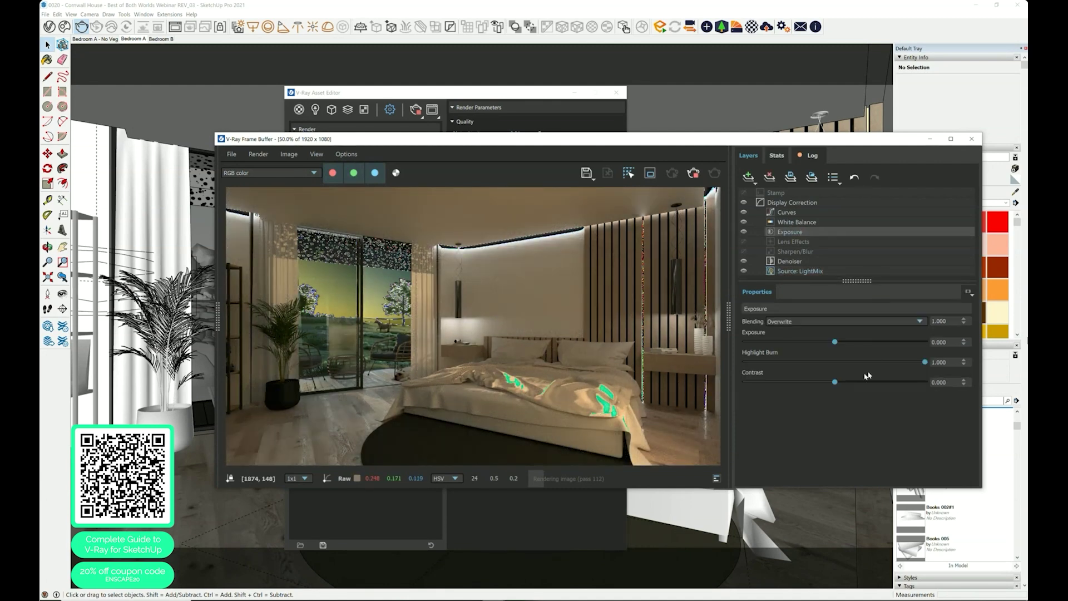
drag(926, 362, 882, 370)
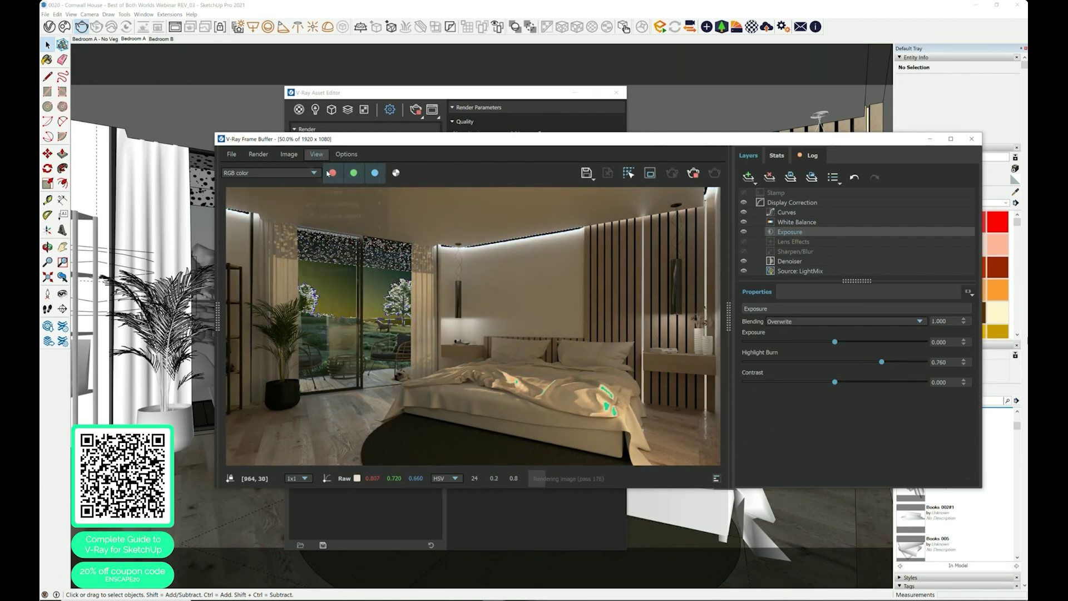
click(316, 154)
mouse_move(361, 203)
click(424, 209)
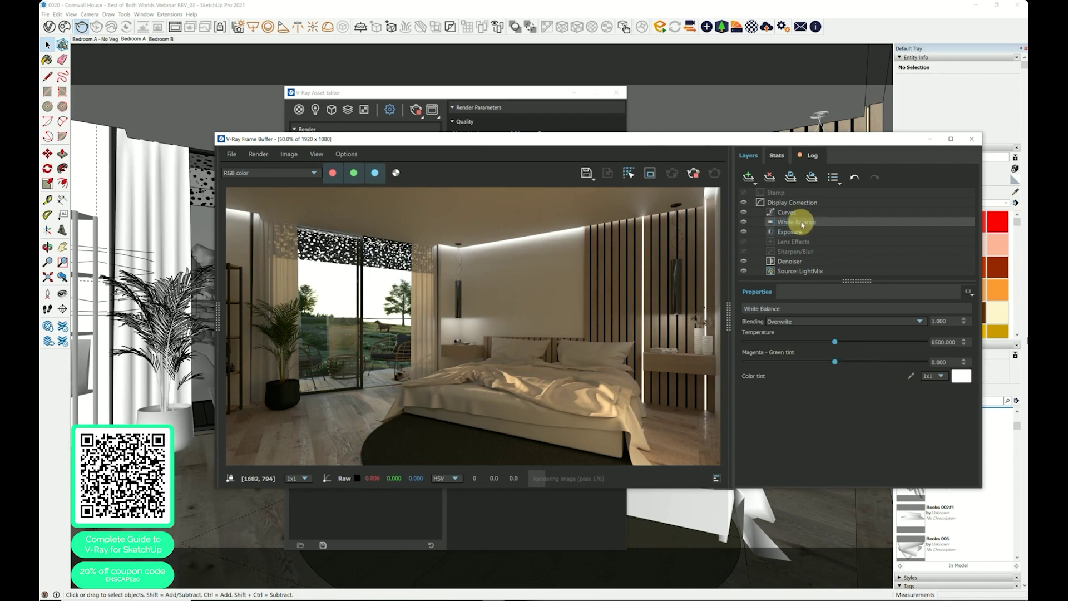
Step: Return to the LightMix source and examine the rug, floor, bed edge and terrace doorway of the render up close
click(801, 271)
scroll(860, 399, down, 3)
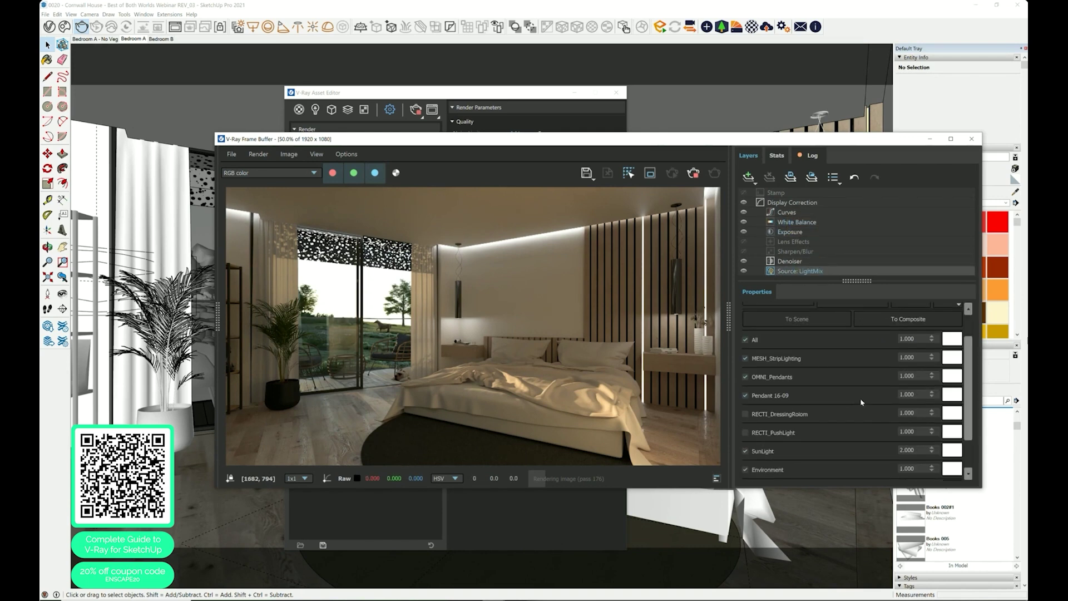
scroll(432, 437, up, 1)
middle_drag(433, 437, 496, 340)
scroll(497, 340, up, 1)
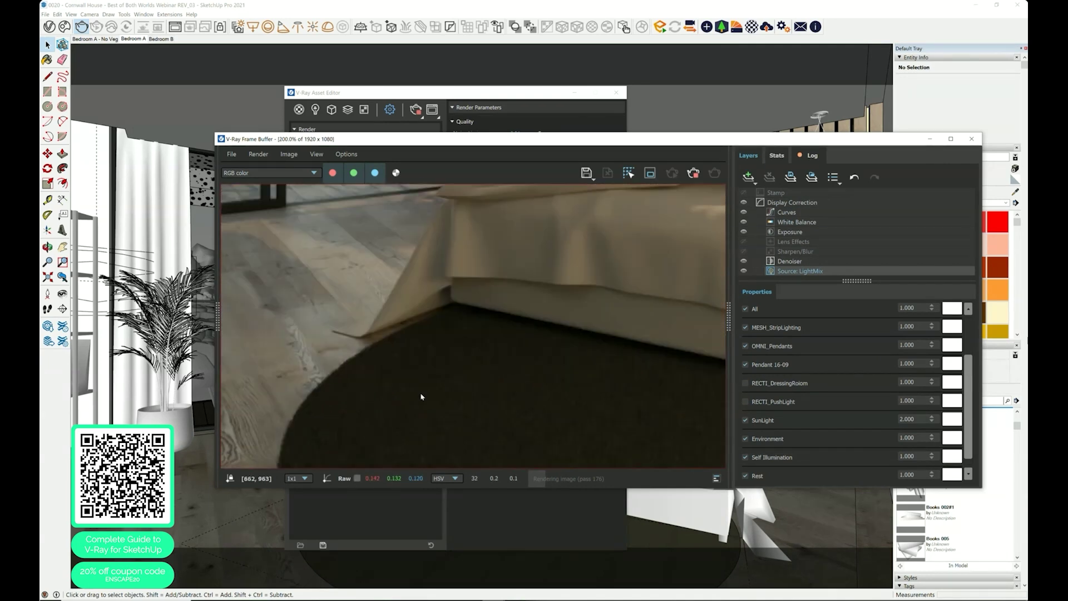
scroll(359, 373, down, 1)
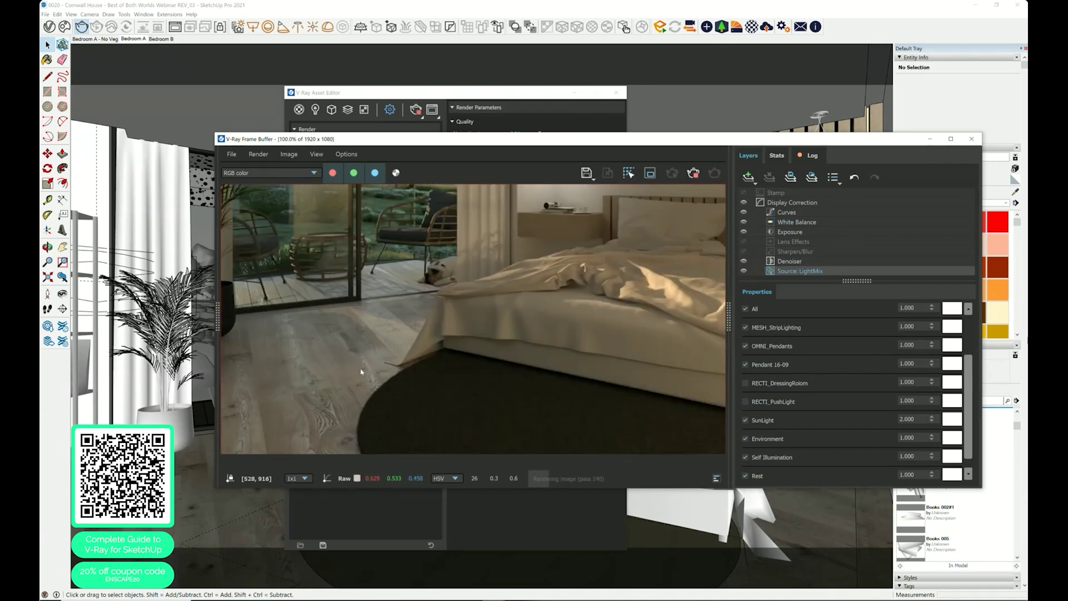
middle_drag(545, 374, 377, 432)
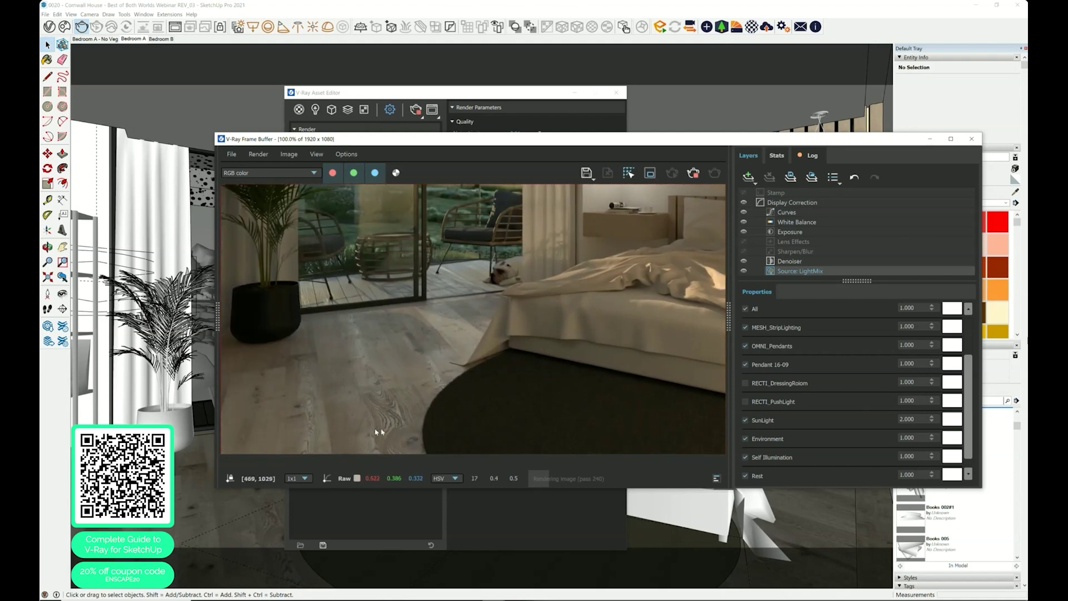
scroll(525, 291, up, 1)
mouse_move(525, 291)
middle_down()
mouse_move(522, 406)
mouse_move(509, 414)
mouse_move(475, 389)
mouse_move(528, 290)
middle_up()
scroll(528, 290, down, 1)
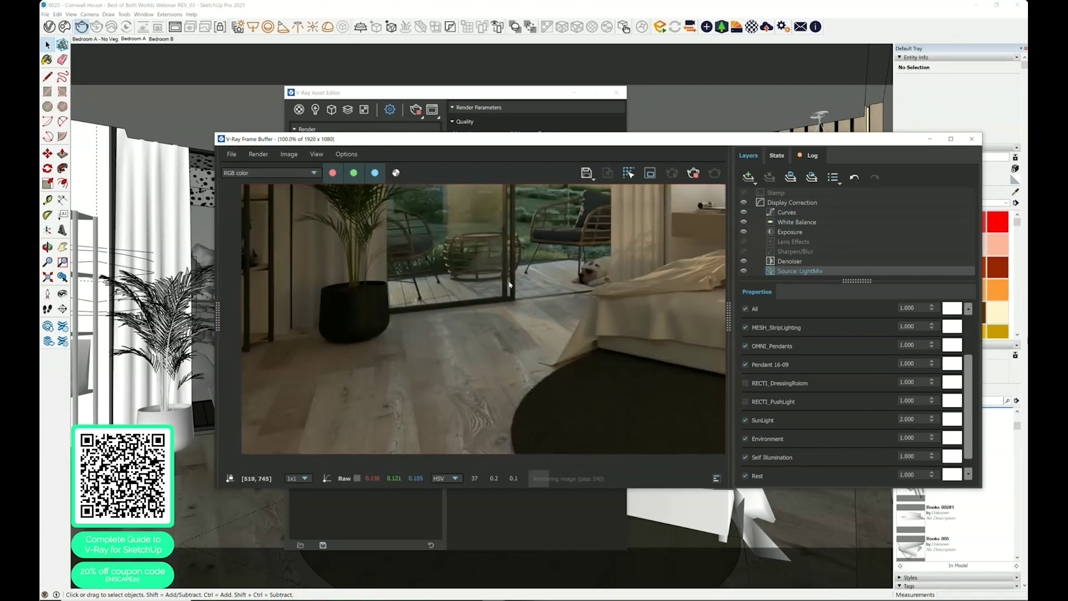
scroll(549, 284, up, 2)
scroll(540, 289, down, 3)
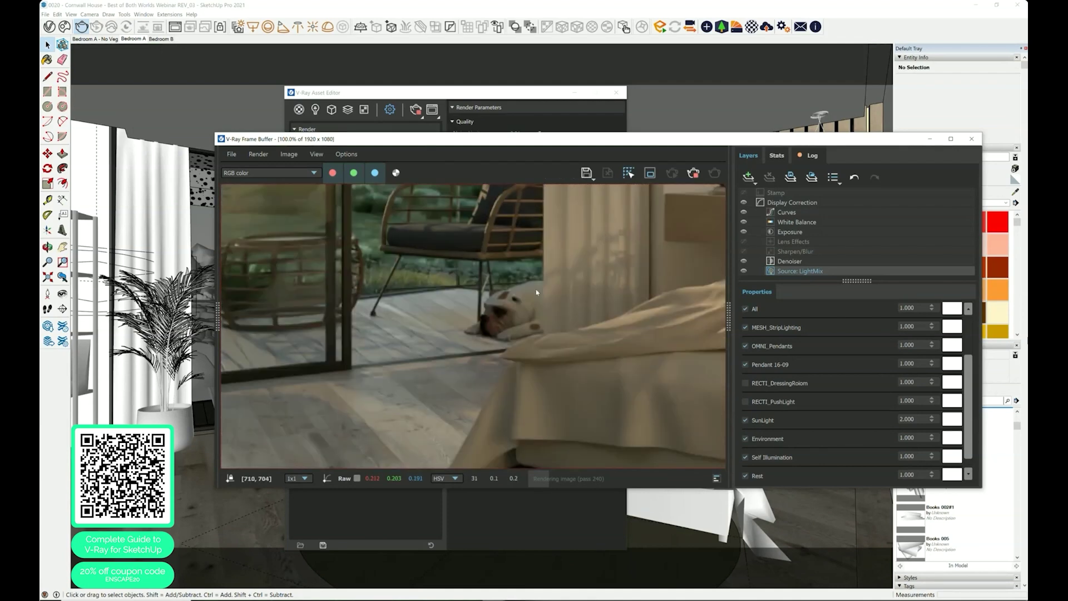
scroll(369, 326, down, 2)
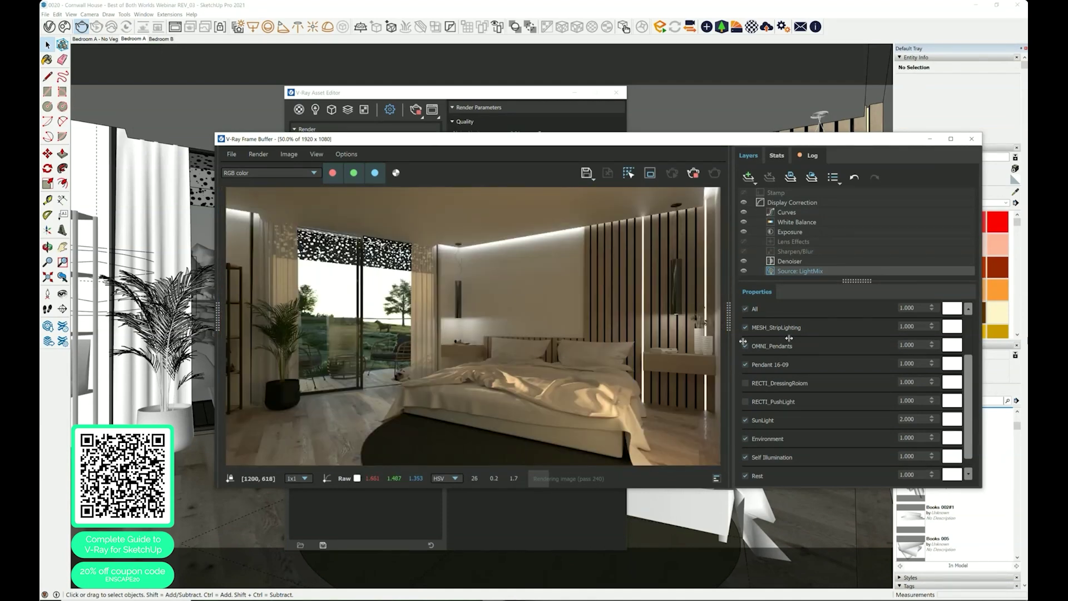
Step: Compare the render with Pendant 16-09 off and on, and set the OMNI_Pendants light color to 4000 K
click(746, 365)
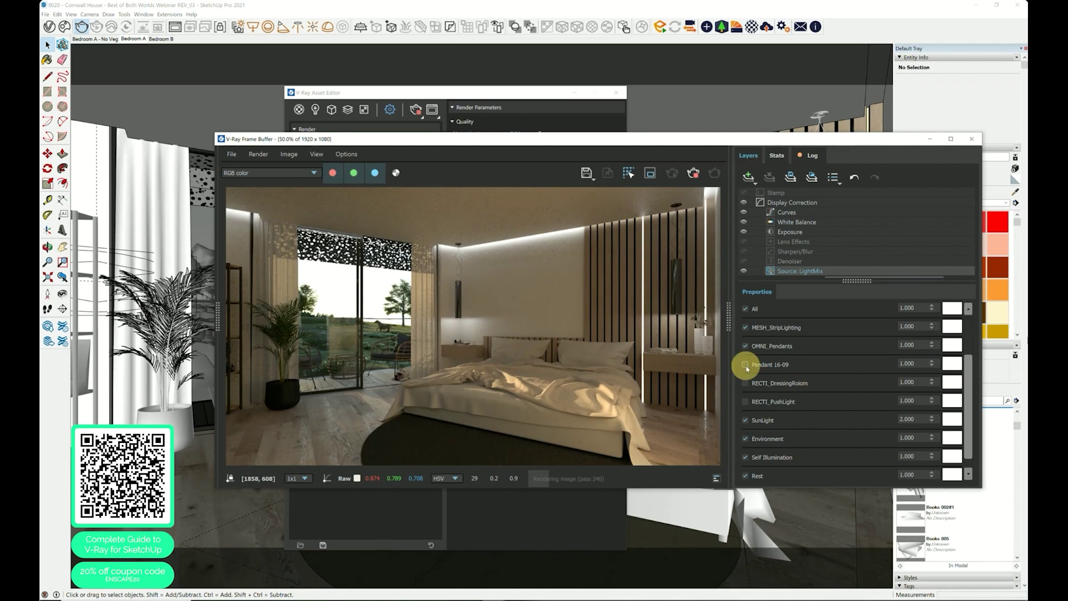
click(746, 365)
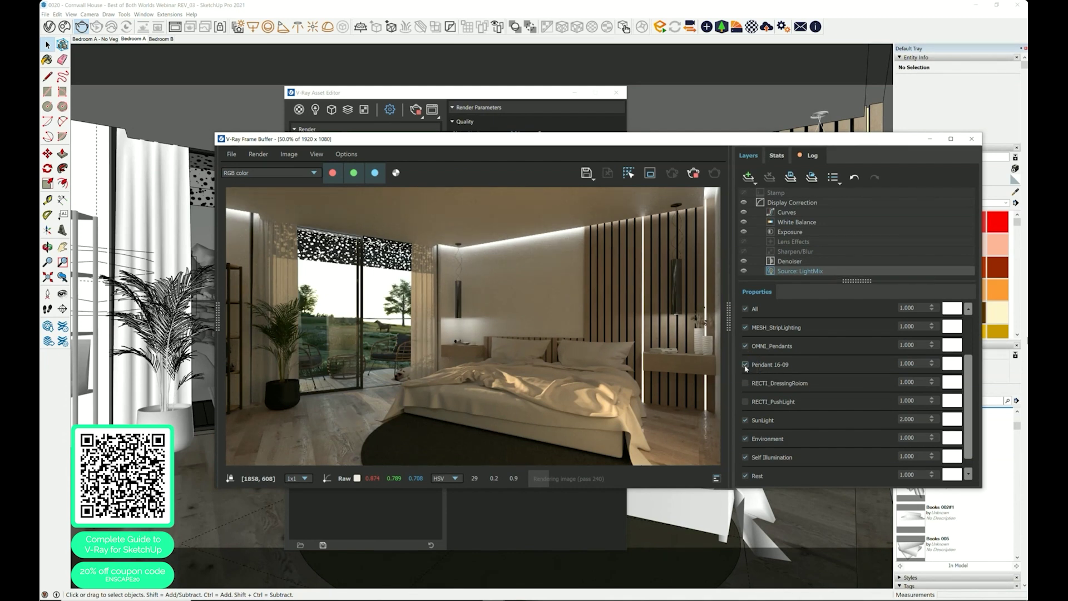
click(952, 345)
click(886, 472)
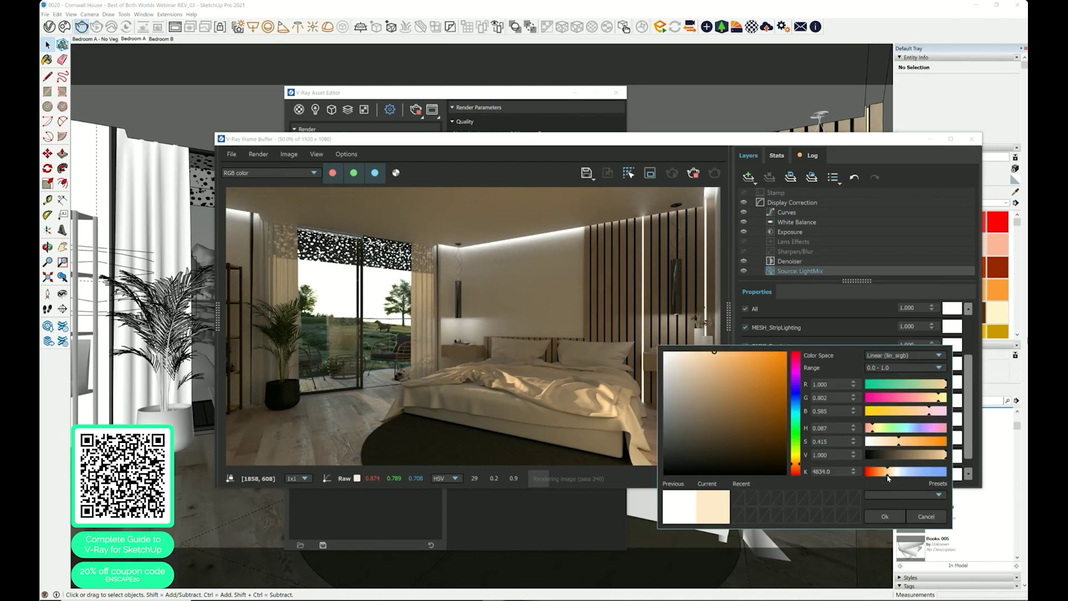
drag(887, 478, 803, 477)
text(4000)
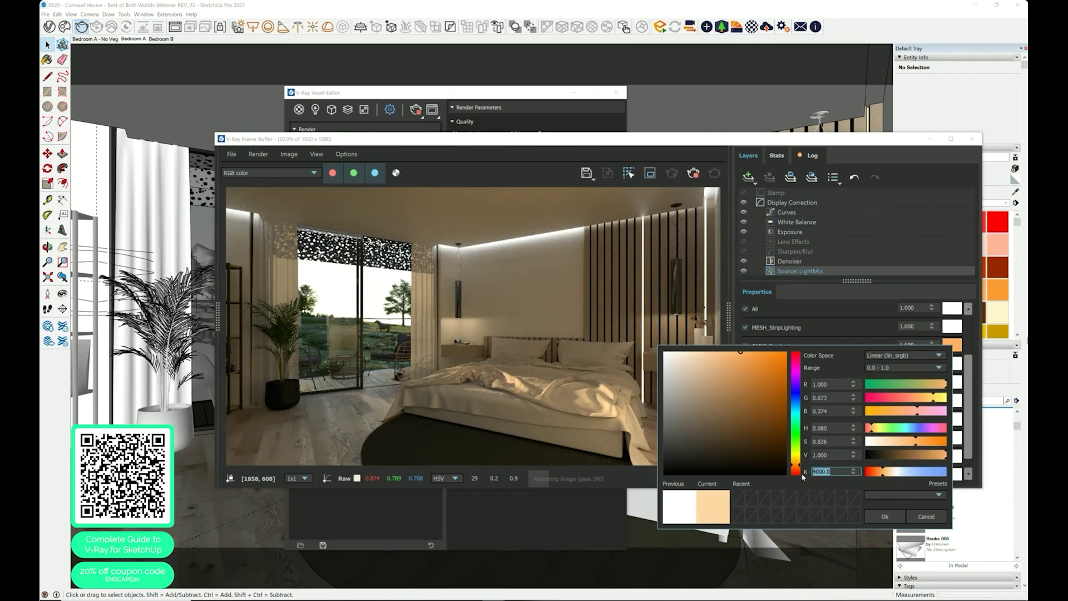
key(Return)
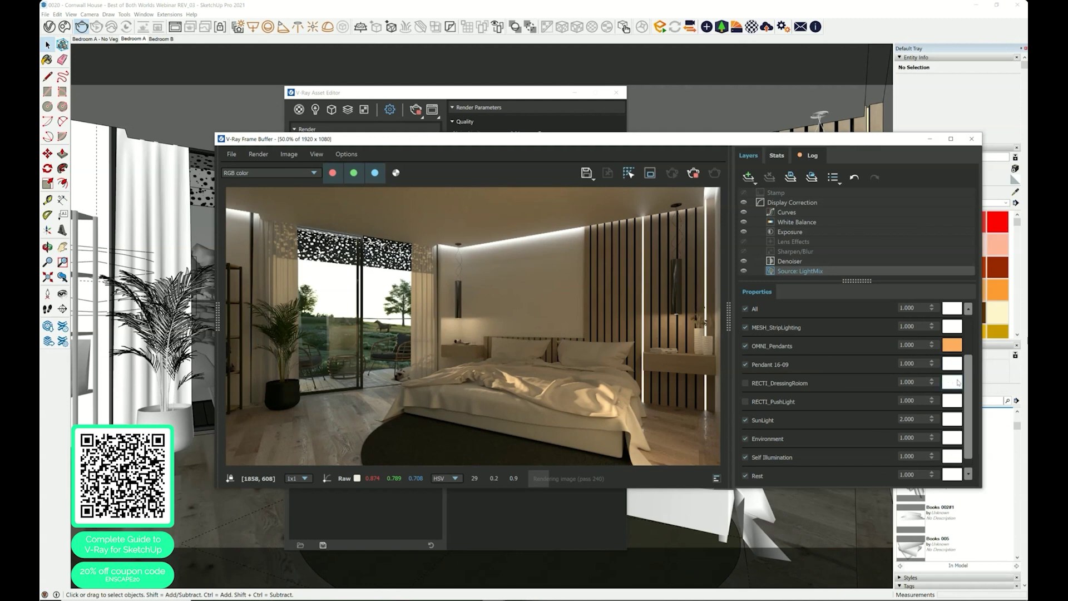
Step: Warm the MESH_StripLighting color in the LightMix, trying 4250 K before settling on 4818 K
click(952, 326)
double_click(830, 453)
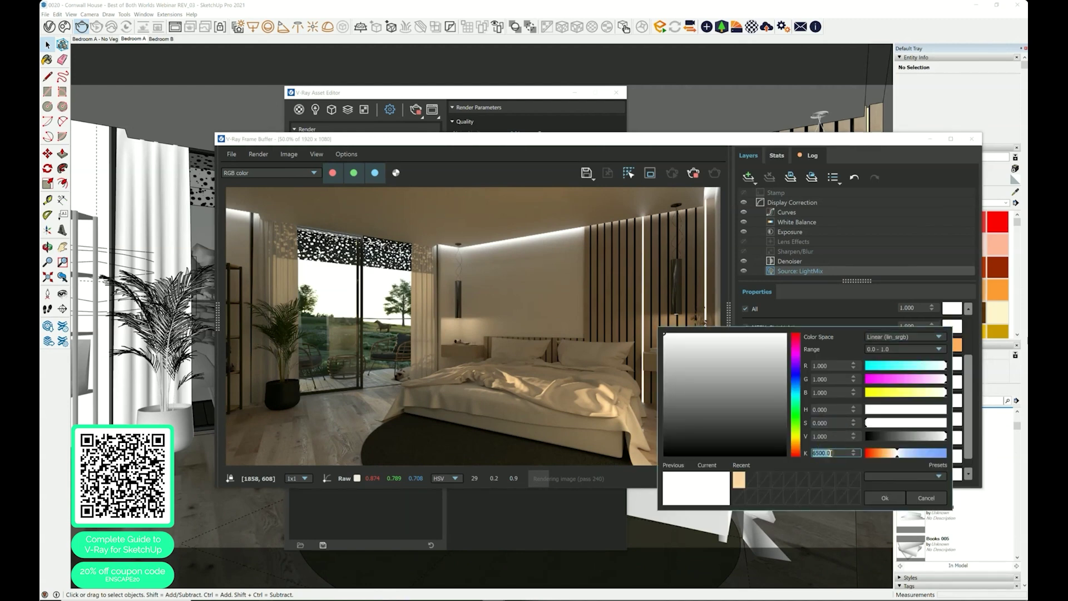
text(4250)
key(Return)
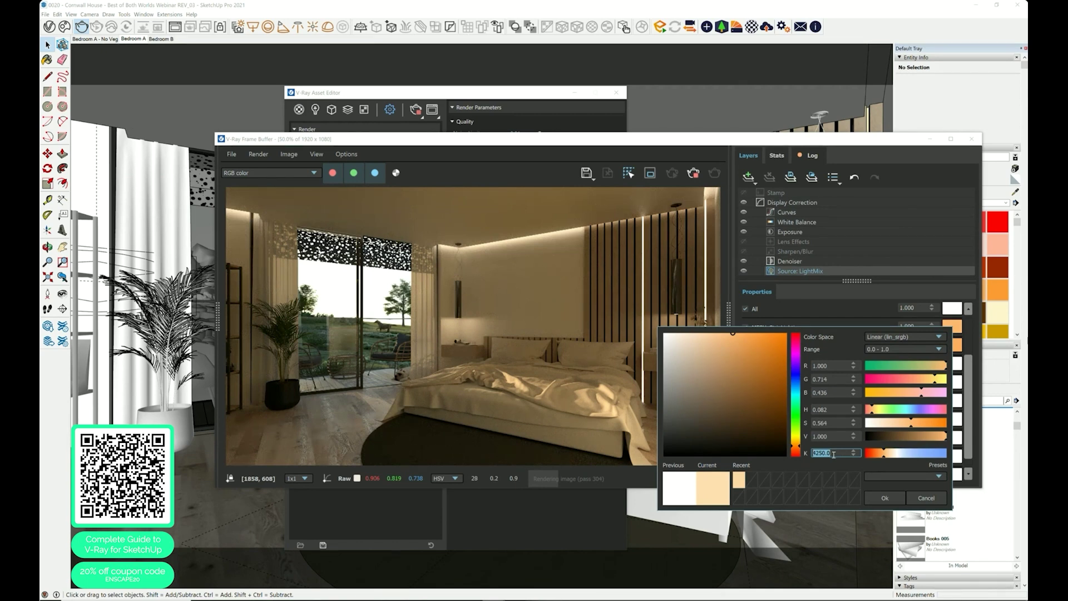
text(4818)
key(Return)
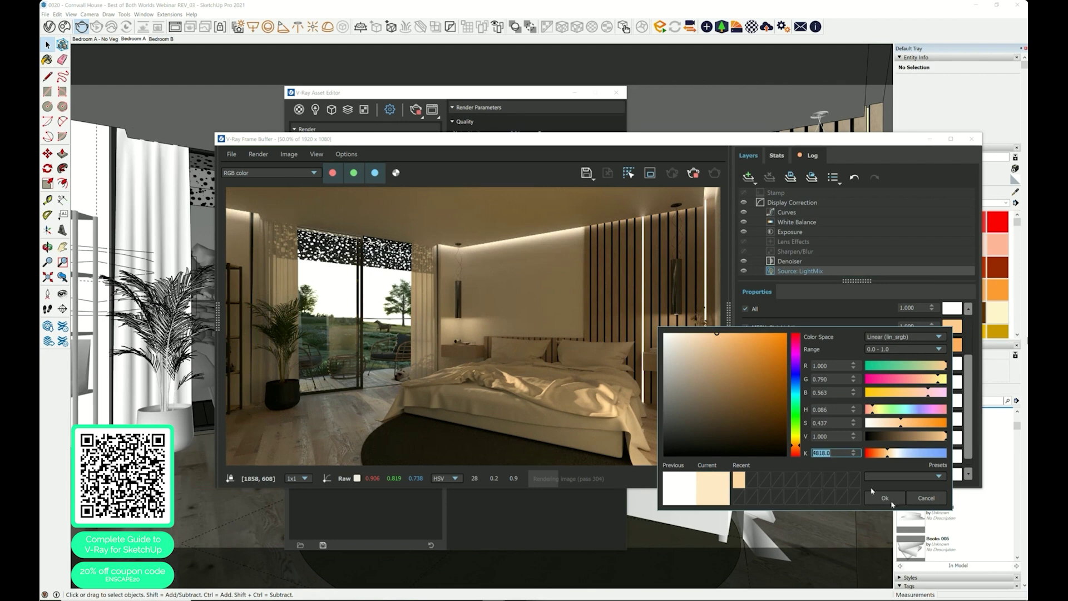
click(888, 499)
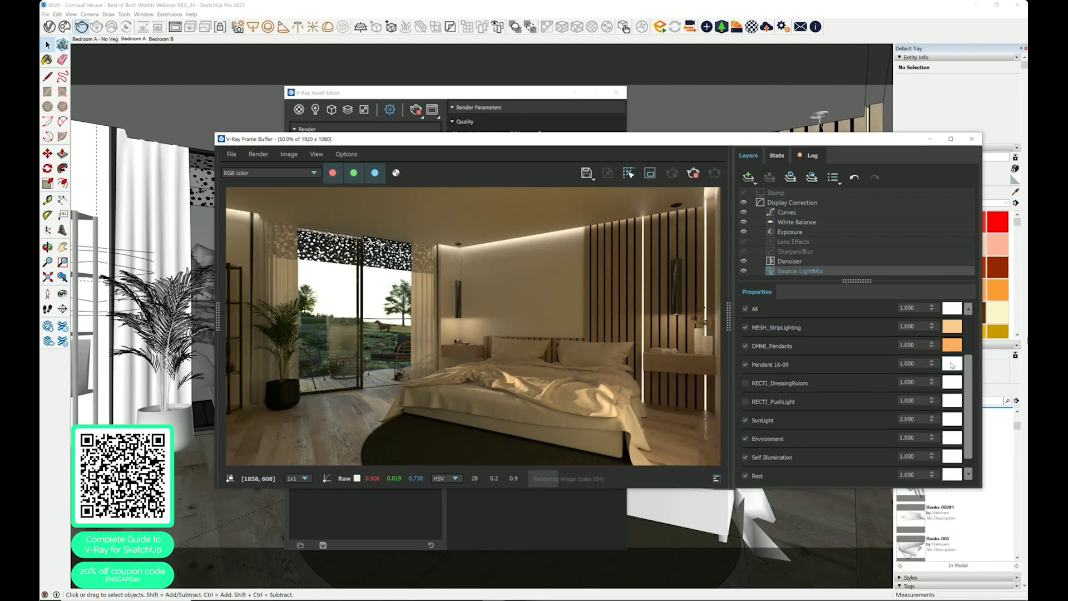
Step: Give the Pendant 16-09 light the recently used 4000 K color
click(953, 365)
click(885, 516)
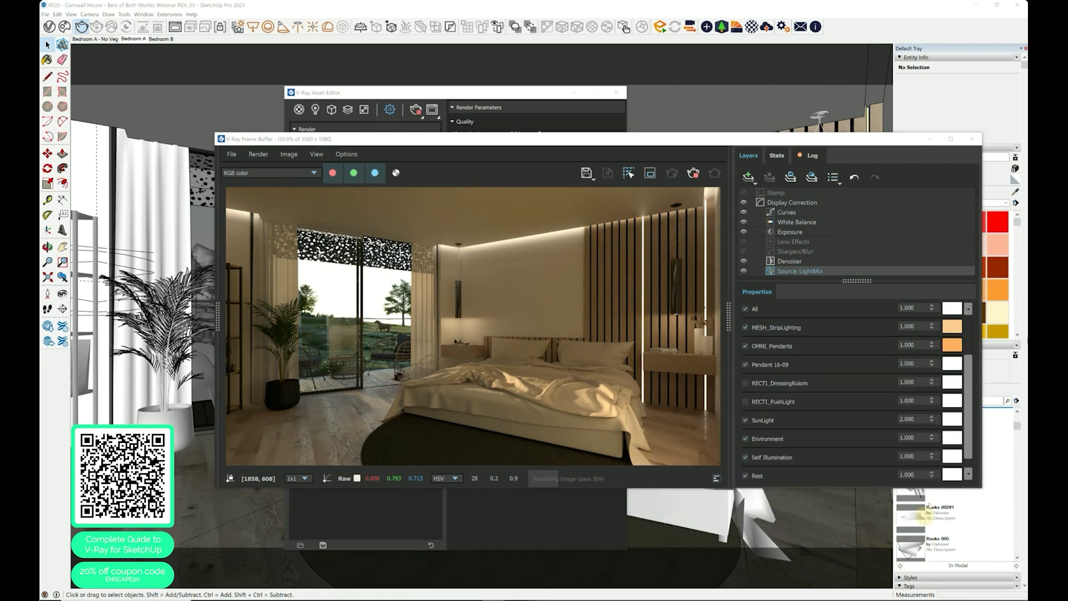
click(952, 364)
click(752, 518)
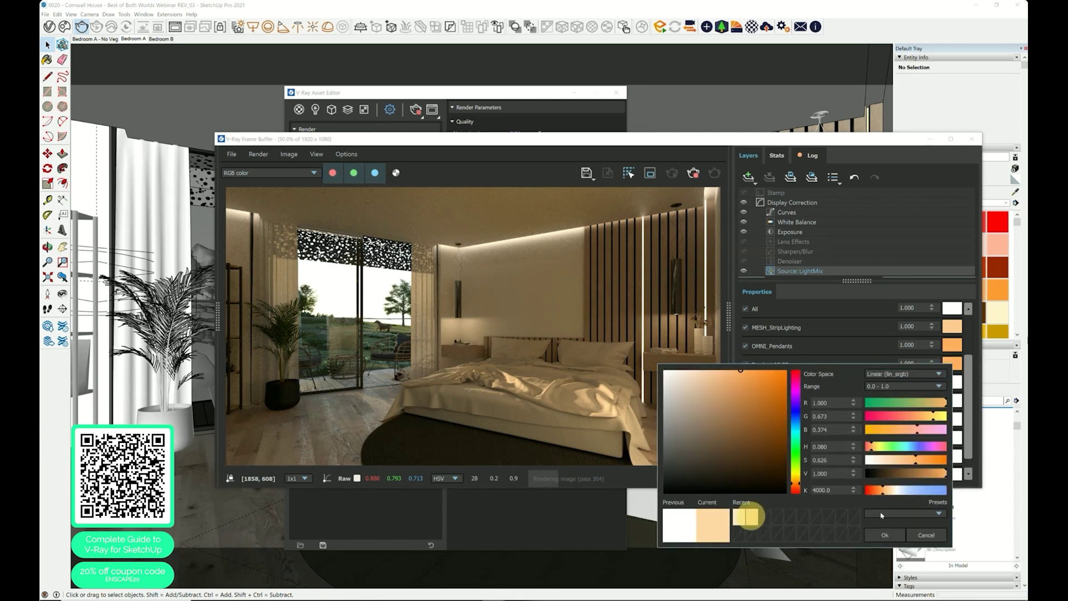
click(884, 534)
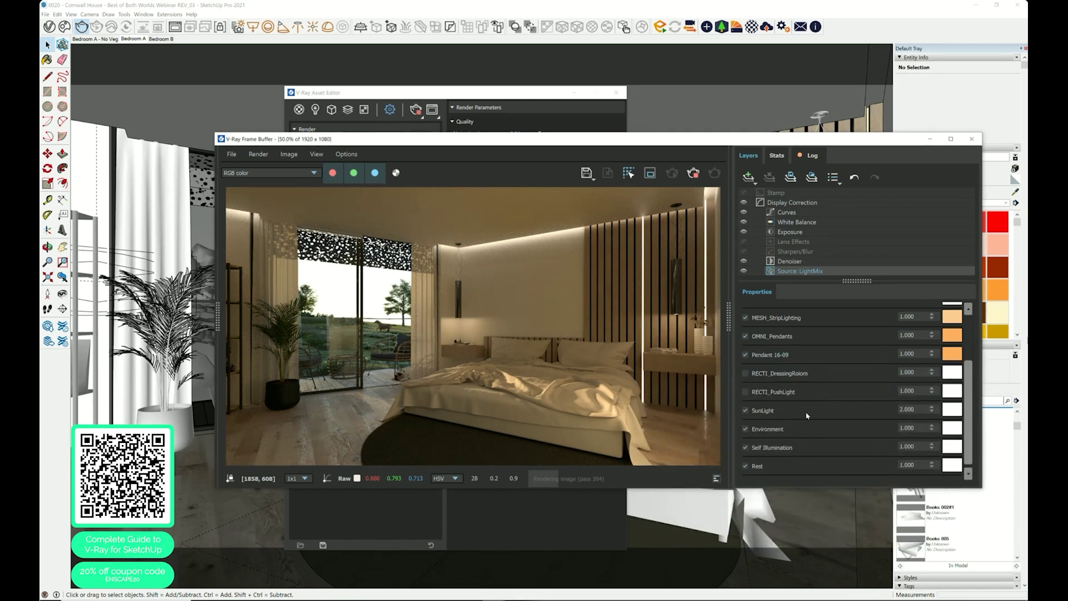
Step: Reduce the MESH_StripLighting multiplier to 0.5
scroll(808, 415, up, 2)
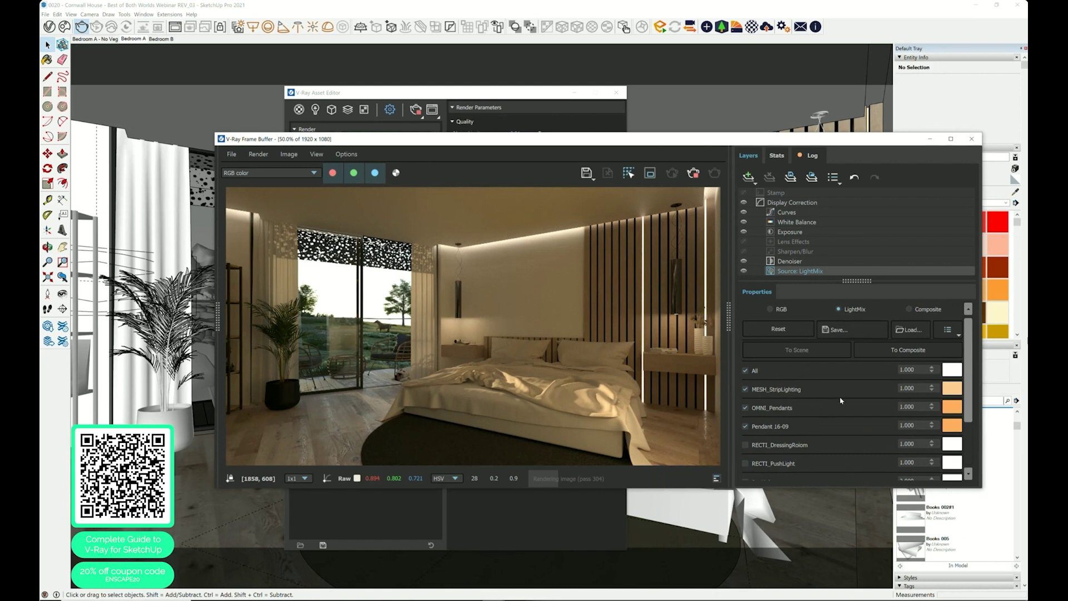
double_click(912, 387)
text(0.5)
key(Return)
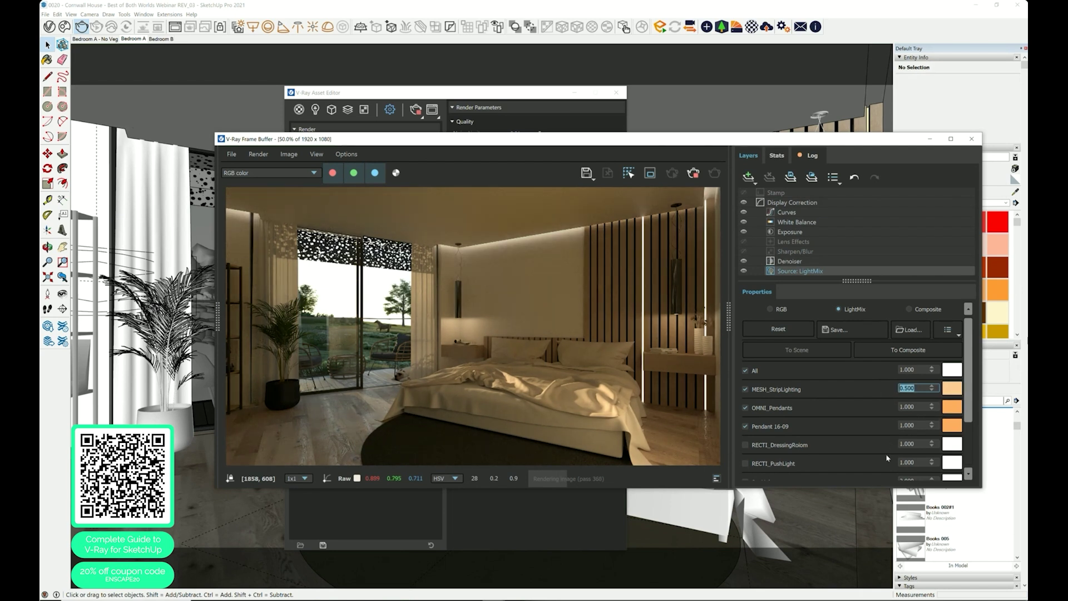
Step: Switch off the OMNI_Pendants light and set the Pendant 16-09 multiplier to 5
scroll(887, 458, down, 1)
click(746, 377)
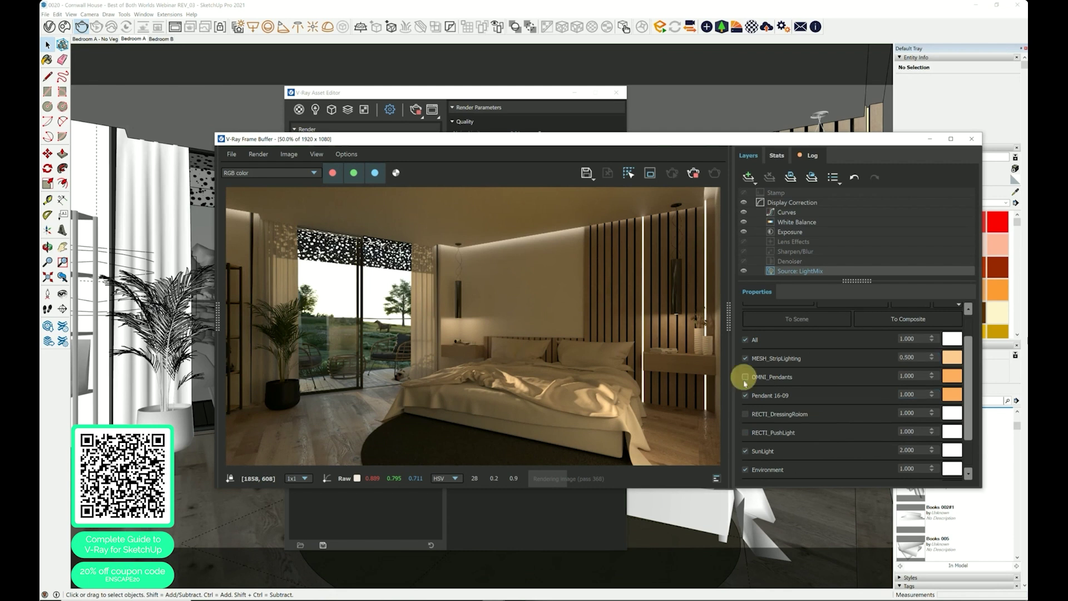
click(745, 396)
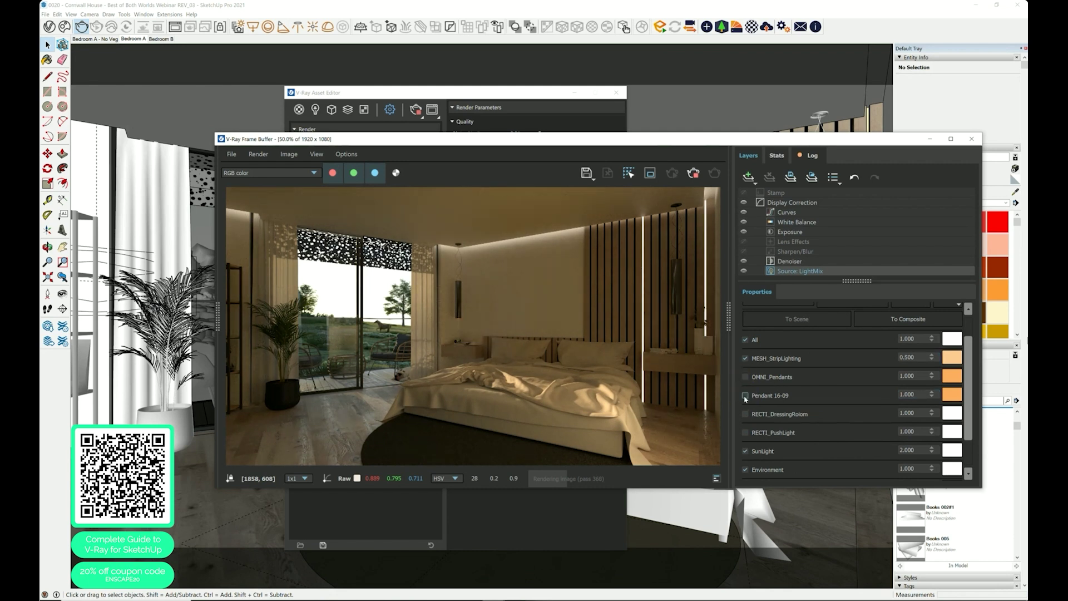
click(745, 396)
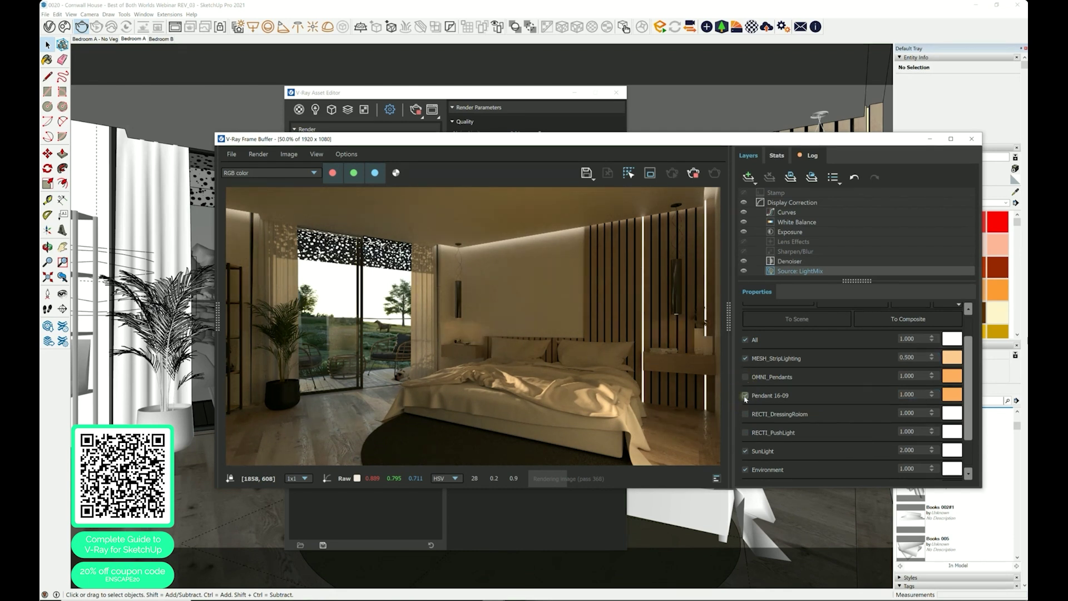
double_click(921, 394)
text(5)
key(Return)
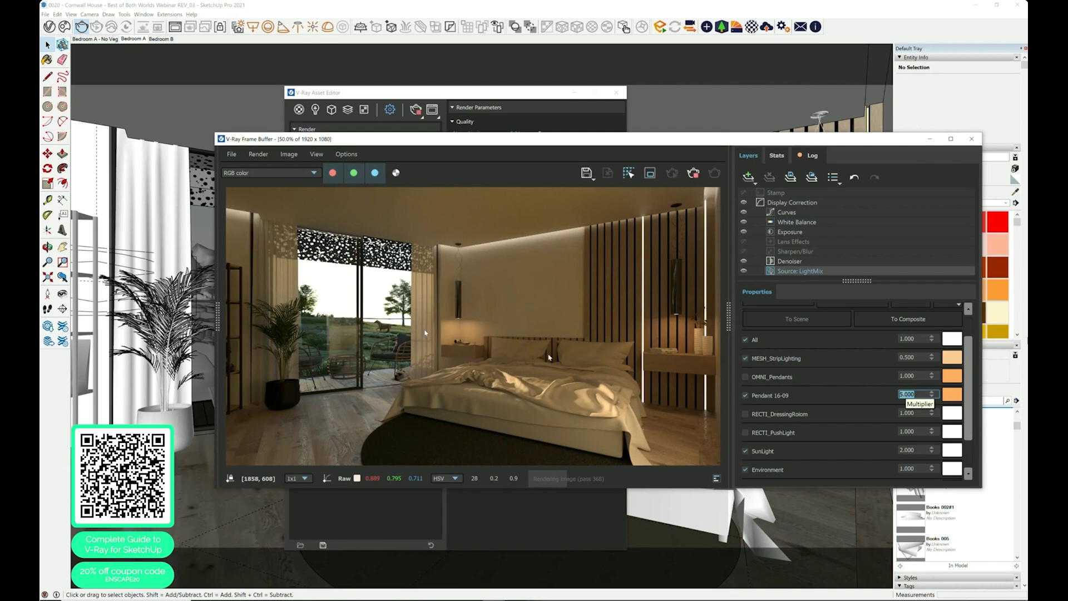
Step: Enable bloom/glare in the Lens Effects layer and raise its intensity
click(796, 242)
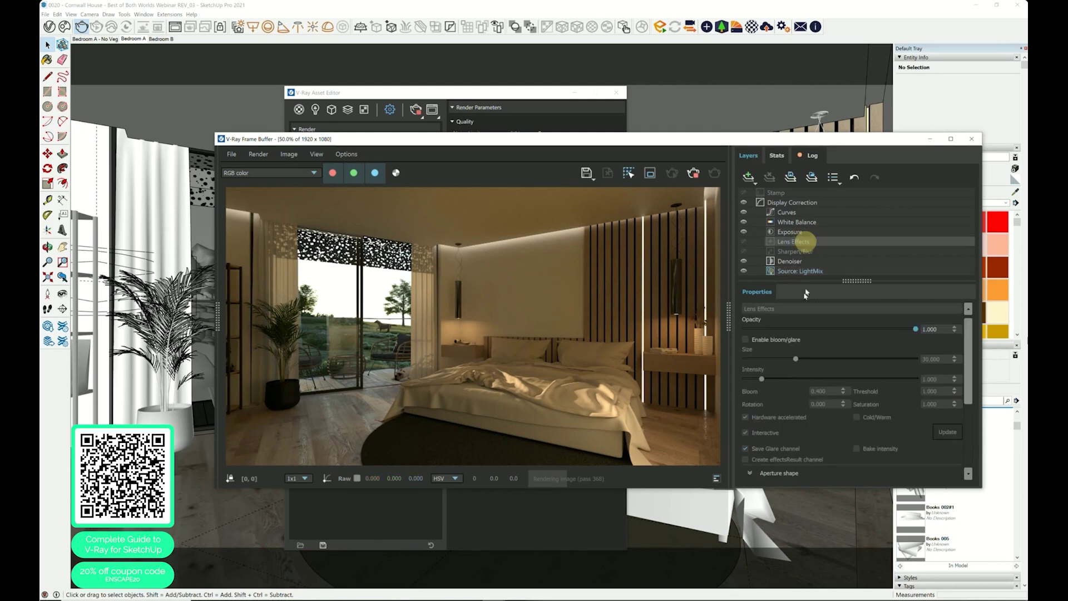
click(751, 339)
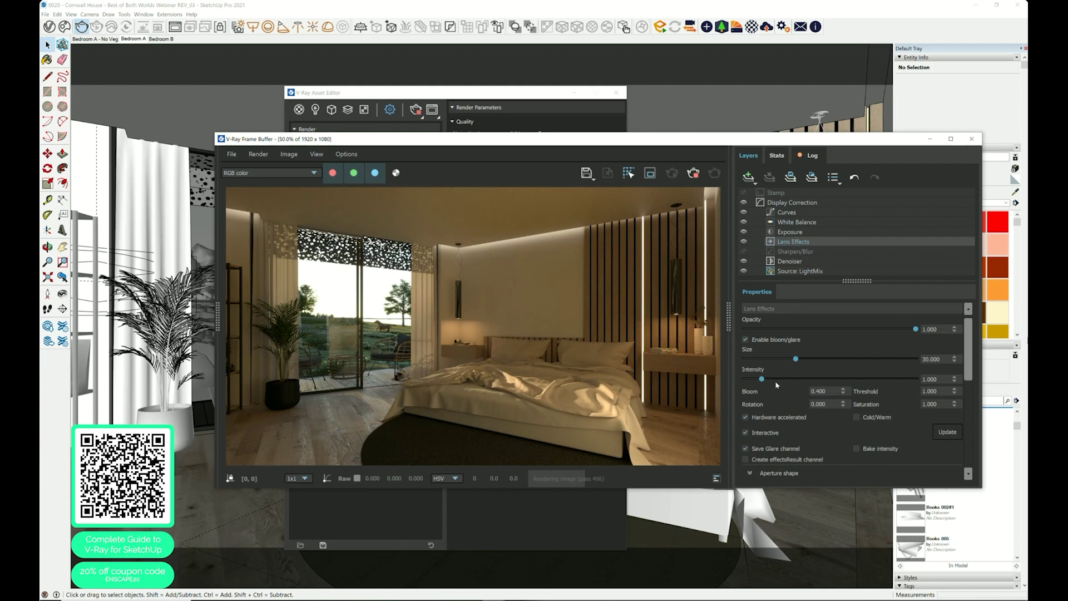
drag(762, 380, 832, 379)
Step: Enable lens dust in the Lens Effects layer and set its density to 25
scroll(794, 368, down, 8)
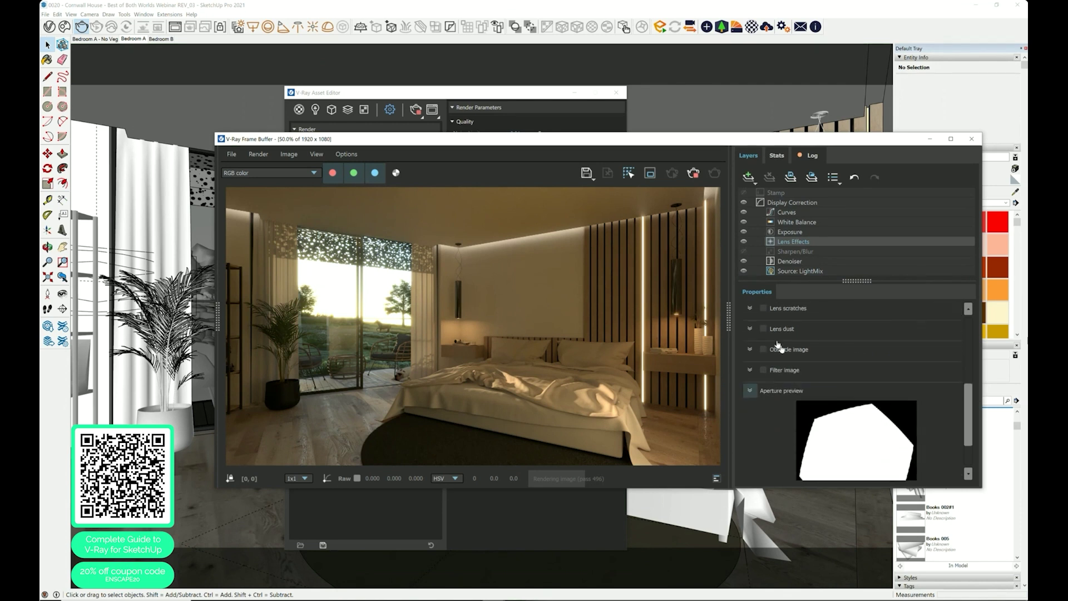
click(763, 329)
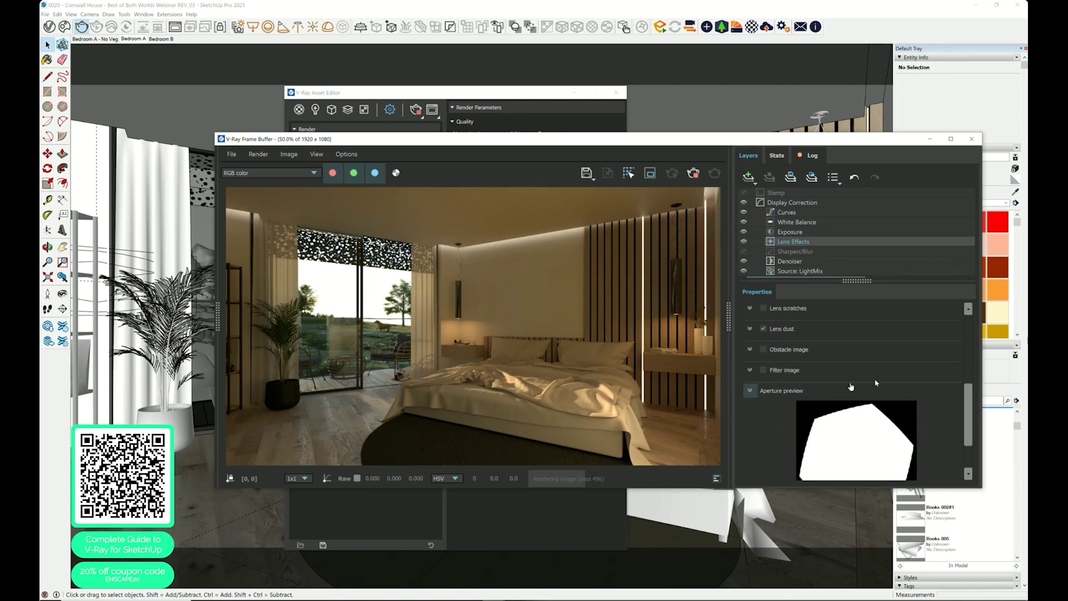
scroll(871, 371, down, 2)
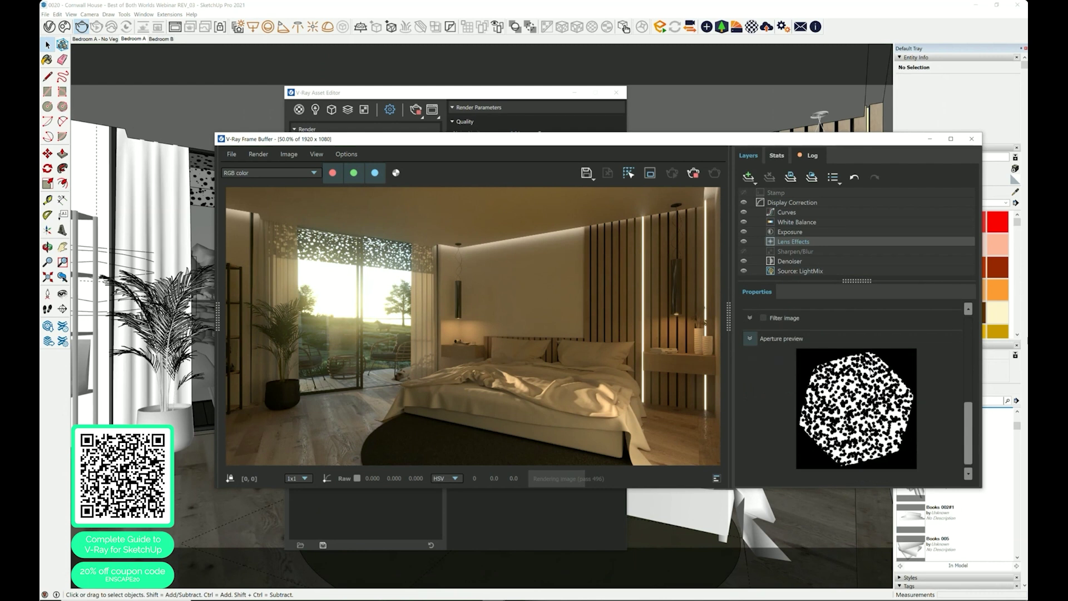
click(788, 339)
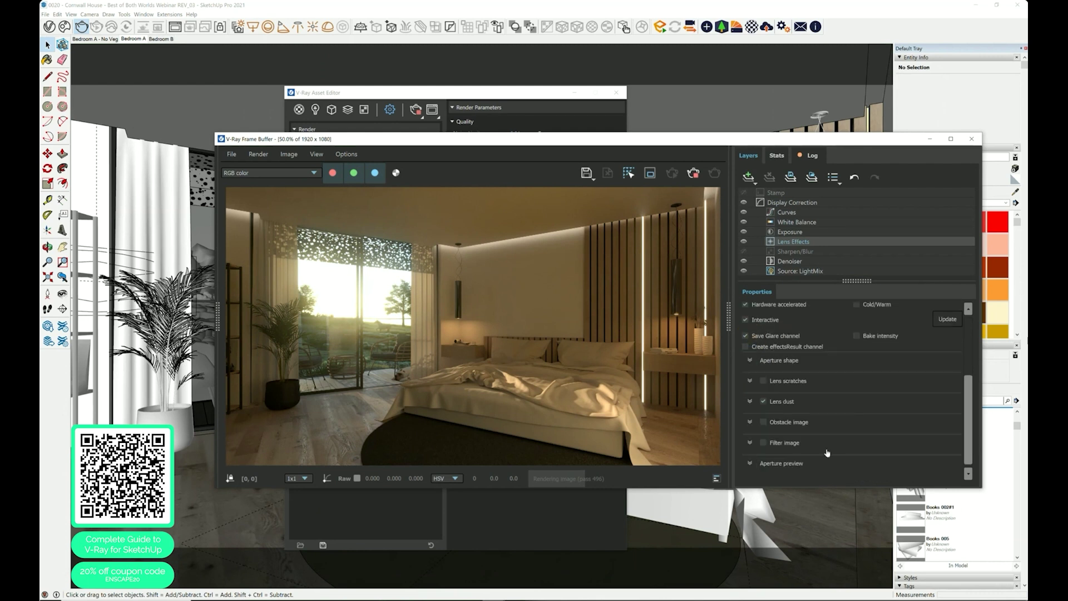
click(796, 403)
double_click(787, 405)
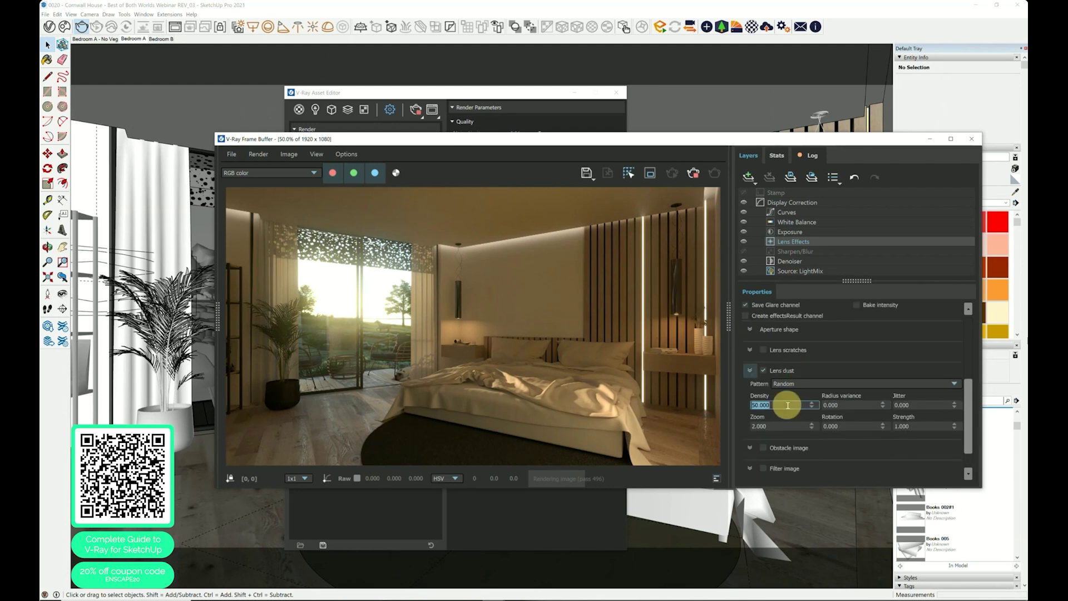
text(25)
key(Return)
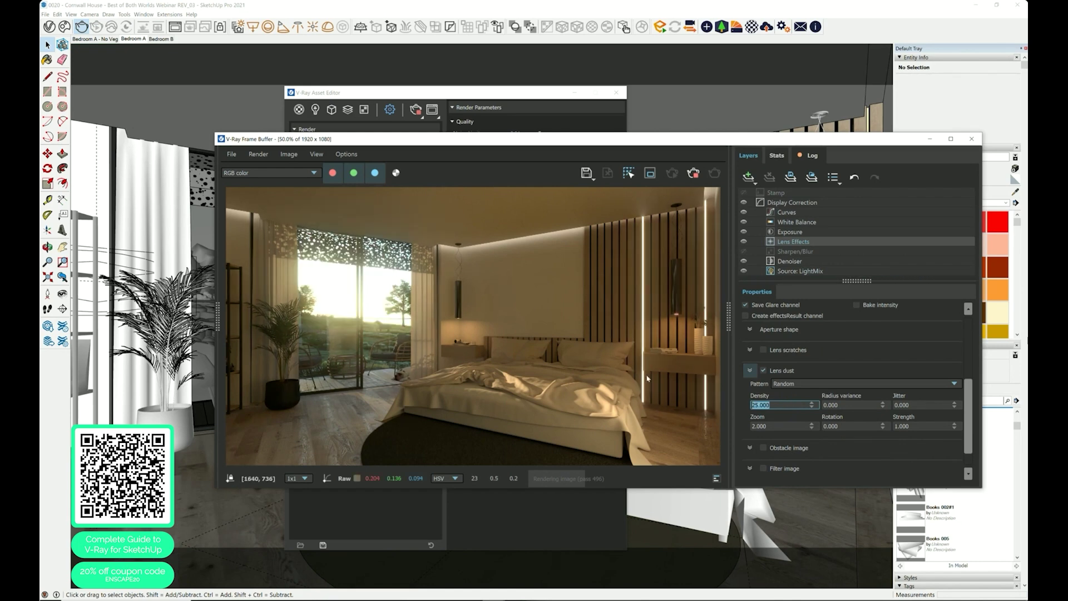
Step: Examine the glare and dust effect up close around the window view, ceiling, strip lights, pendants, bed and floor
scroll(365, 305, up, 3)
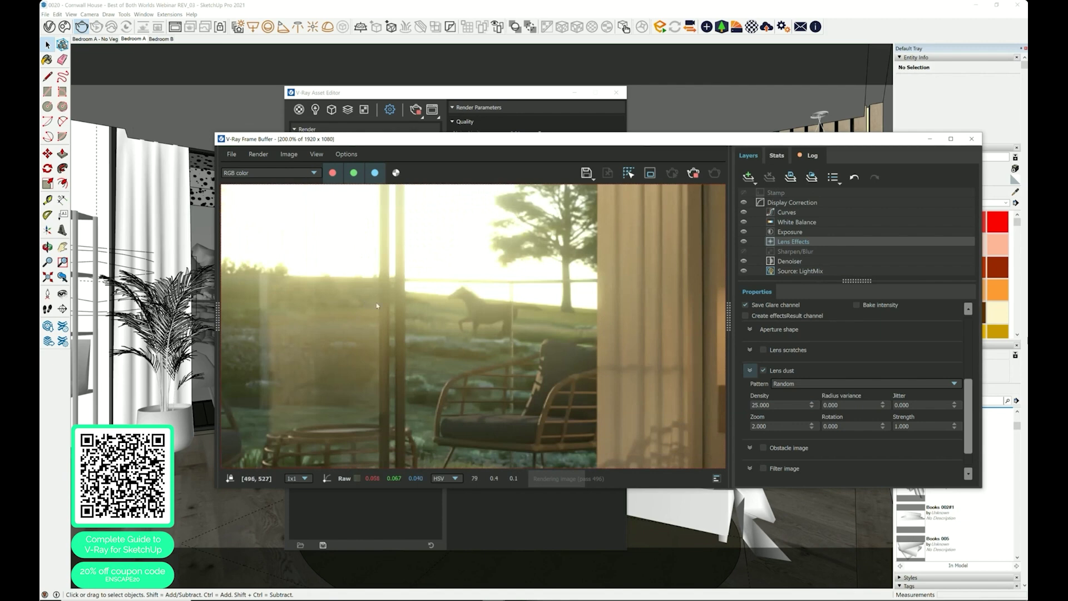
middle_drag(377, 305, 384, 344)
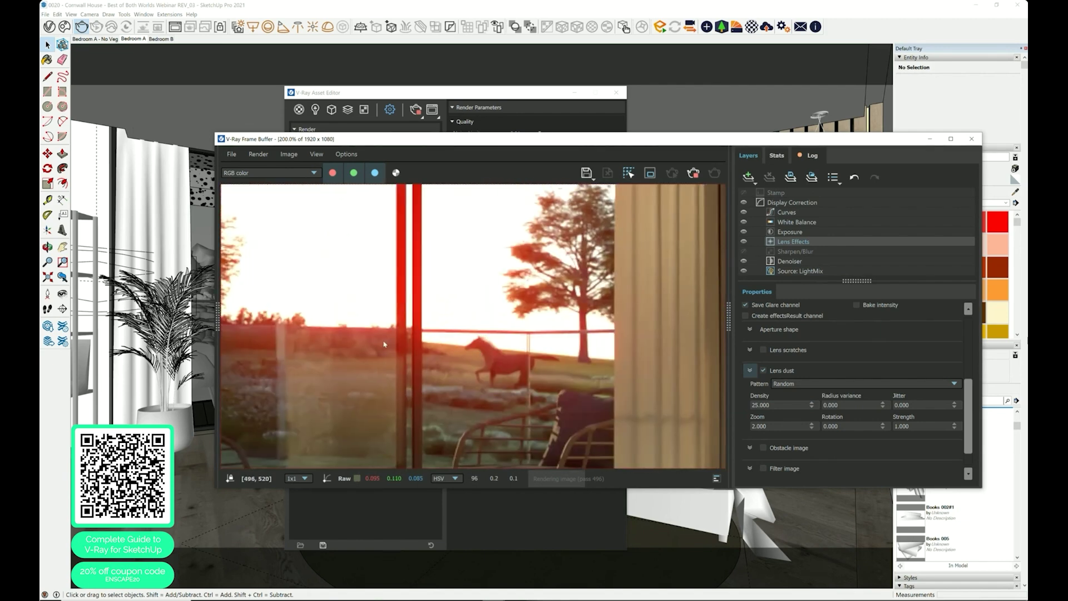
scroll(384, 344, down, 3)
middle_drag(384, 343, 393, 366)
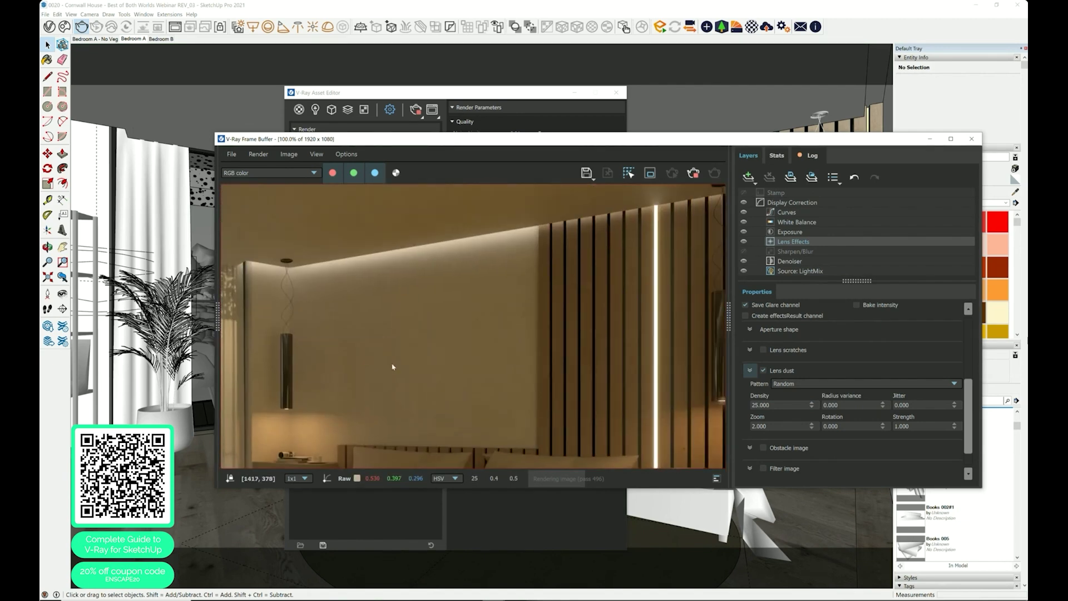
scroll(392, 366, up, 2)
middle_drag(551, 286, 682, 230)
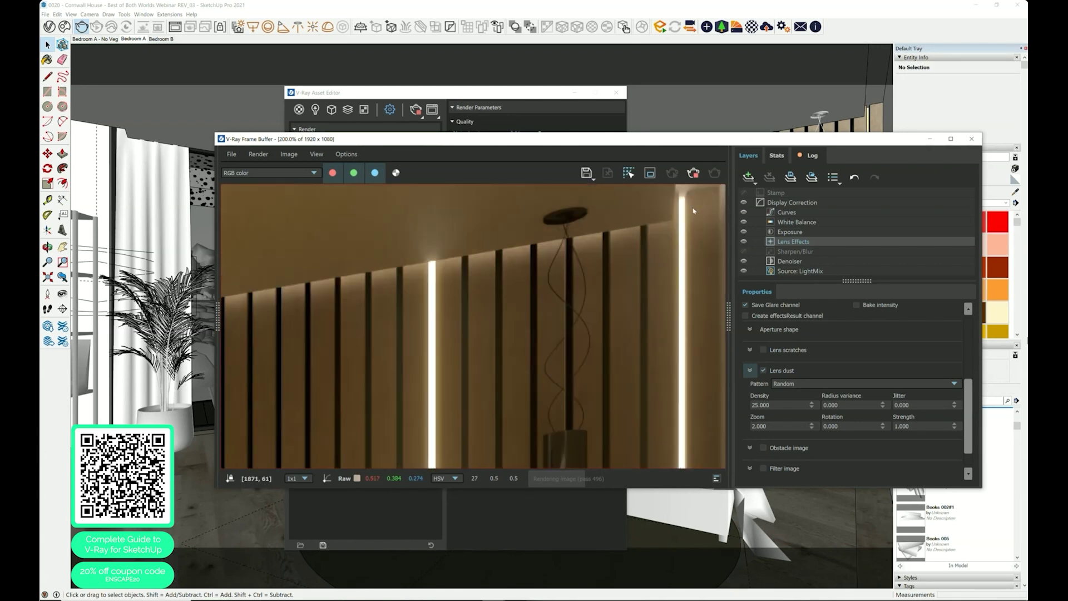
scroll(693, 211, down, 1)
scroll(521, 276, down, 5)
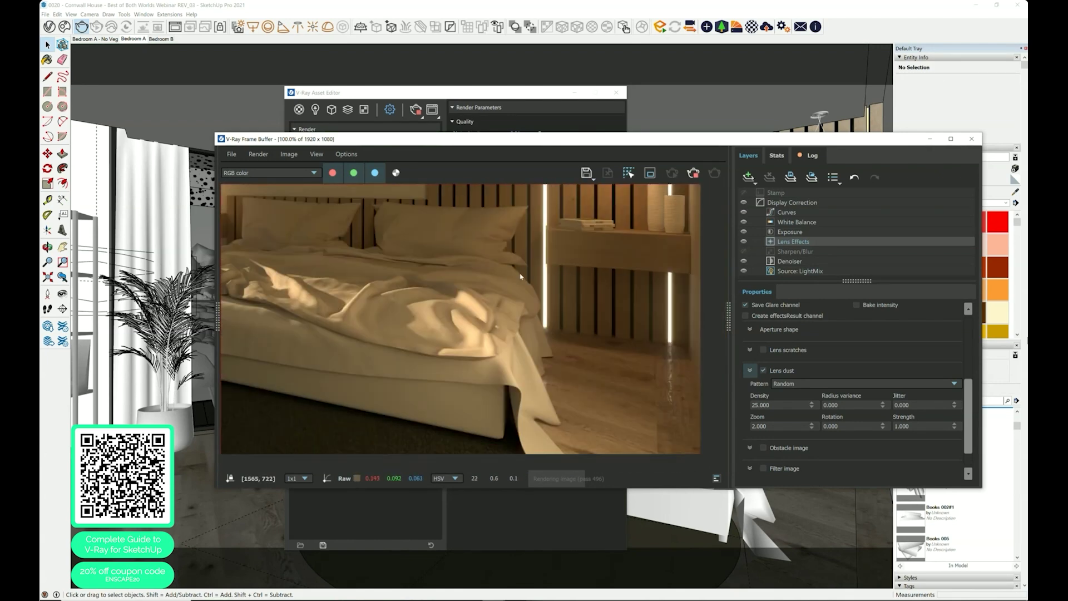
scroll(673, 381, up, 3)
scroll(591, 399, down, 3)
middle_drag(591, 399, 632, 305)
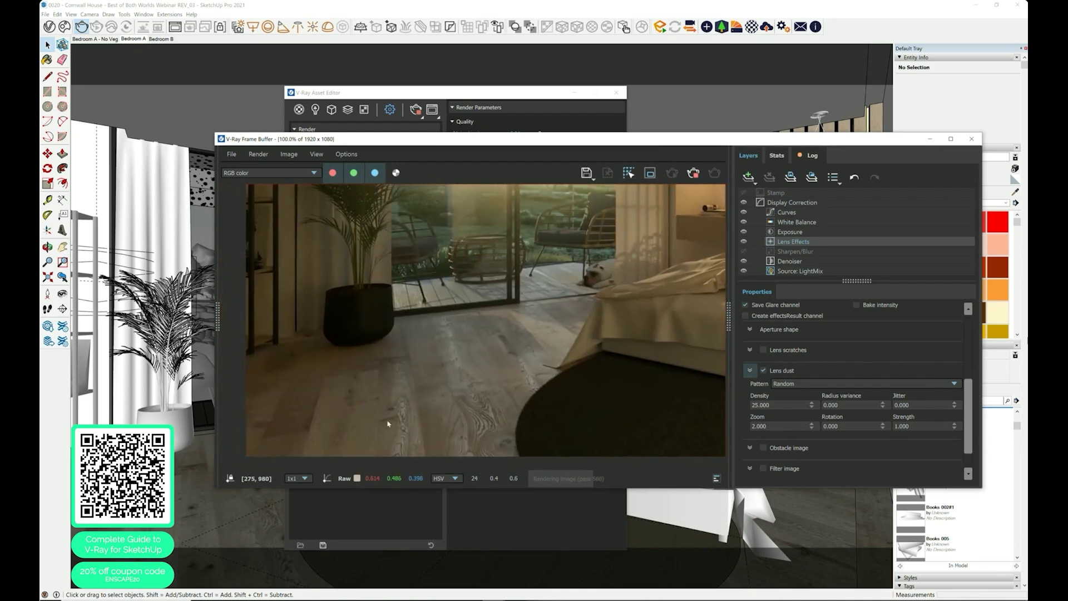
scroll(390, 419, up, 2)
scroll(391, 418, down, 2)
middle_drag(513, 329, 506, 467)
scroll(506, 378, down, 1)
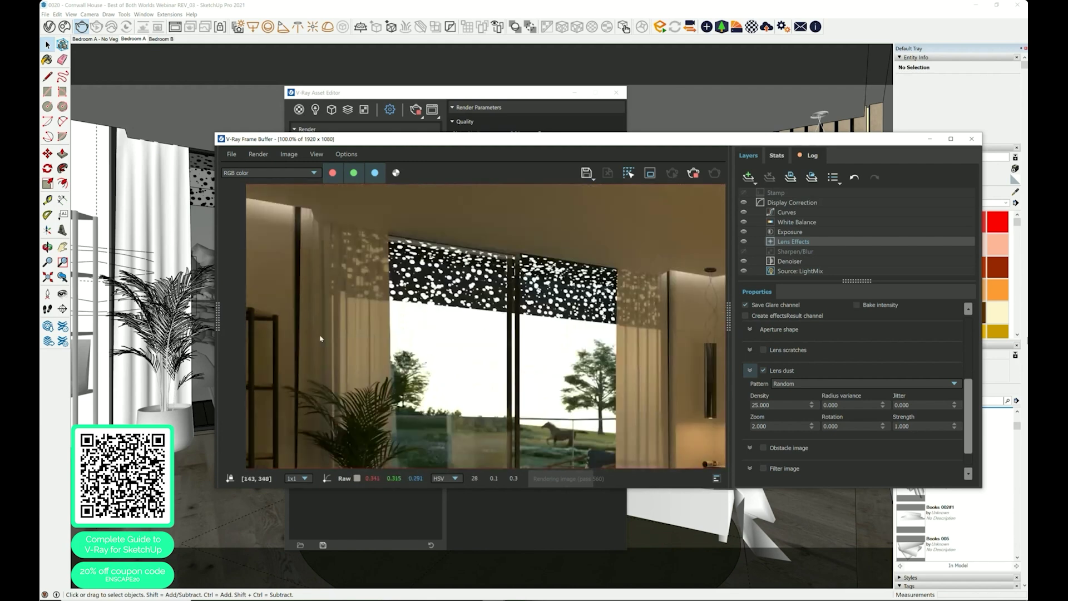
scroll(376, 331, up, 2)
scroll(376, 331, down, 2)
middle_drag(377, 331, 479, 349)
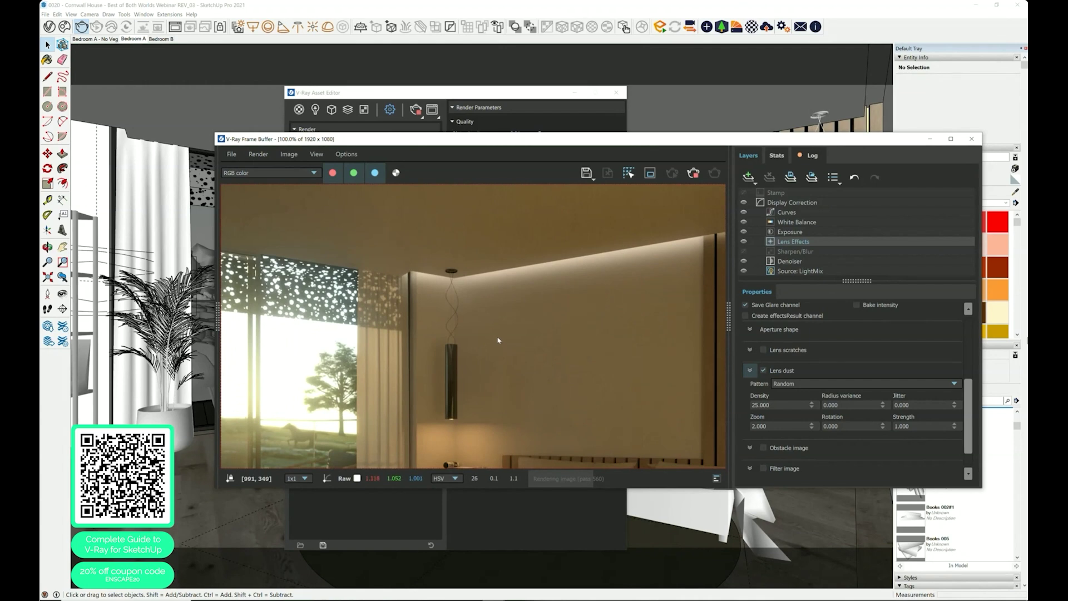
scroll(565, 204, up, 1)
scroll(567, 267, down, 2)
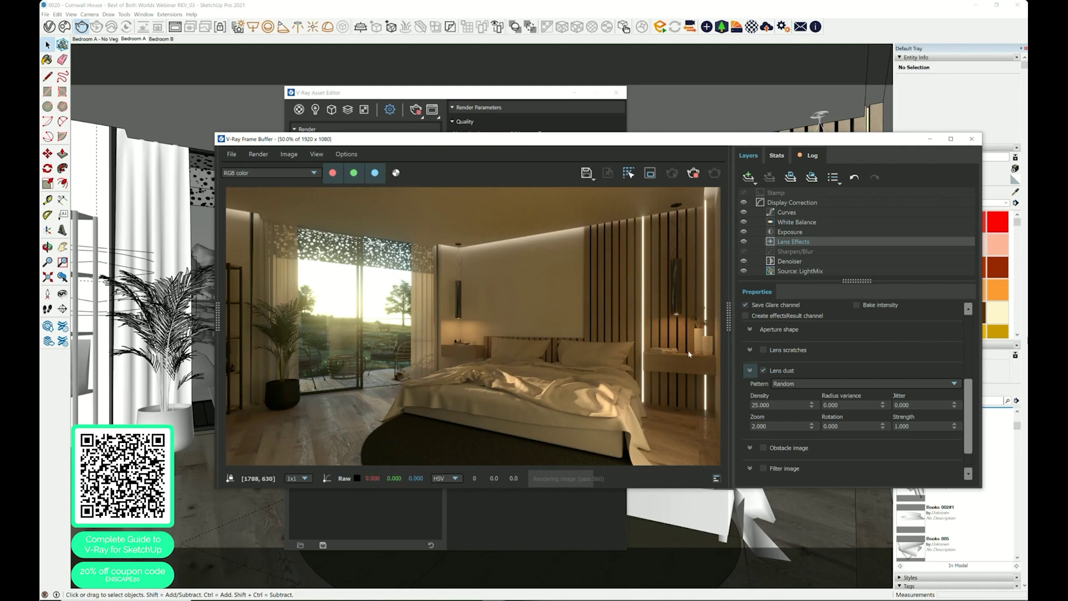
scroll(689, 352, up, 2)
middle_drag(702, 342, 651, 385)
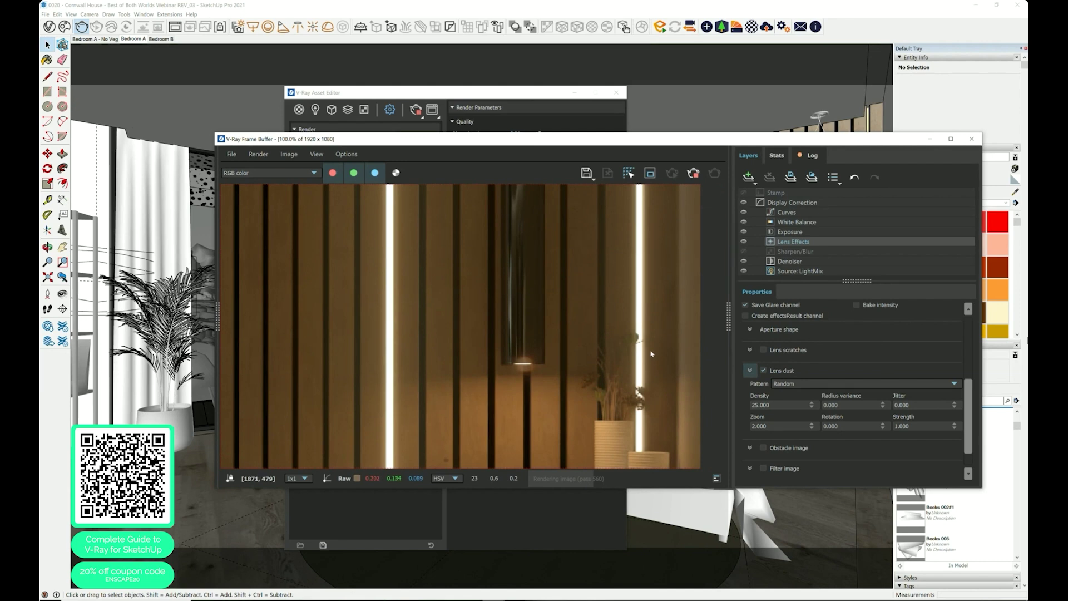
scroll(652, 354, down, 2)
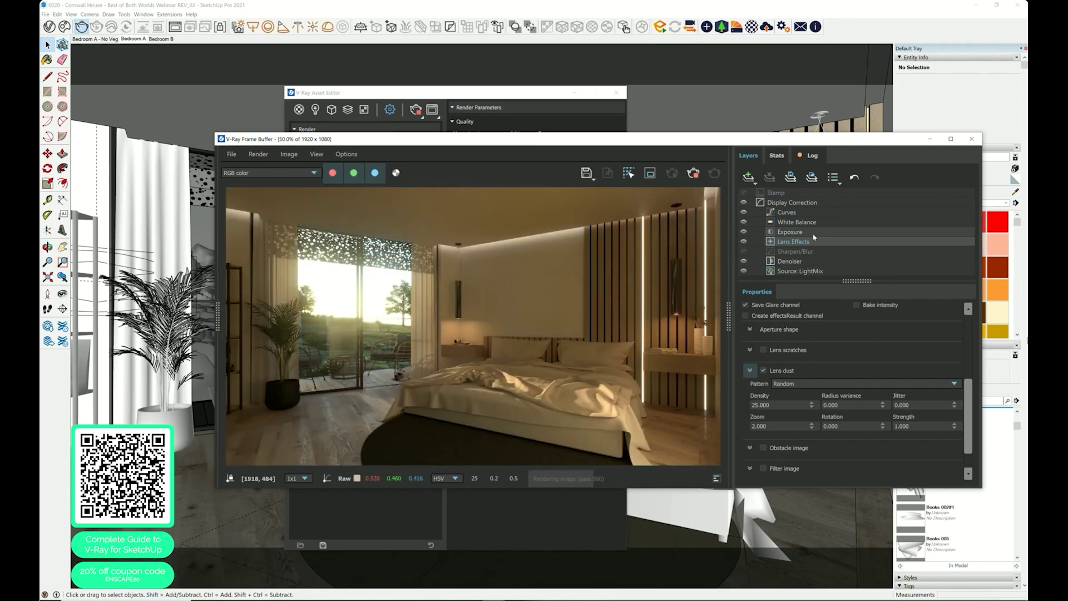
Step: Bend the master curve of the Curves layer upward to lift the midtones of the render
click(806, 232)
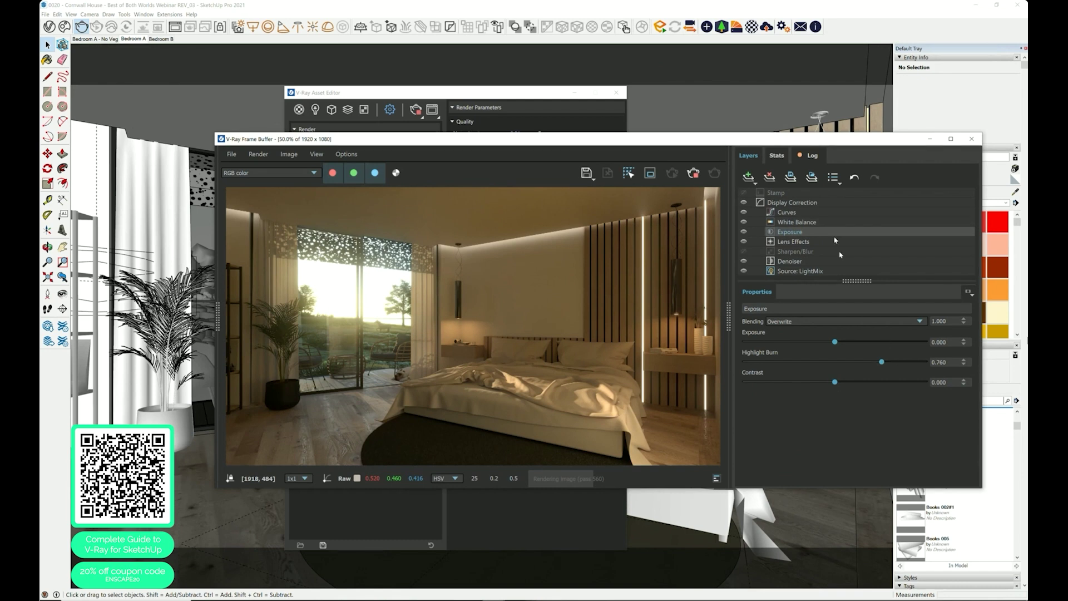
click(818, 212)
click(799, 451)
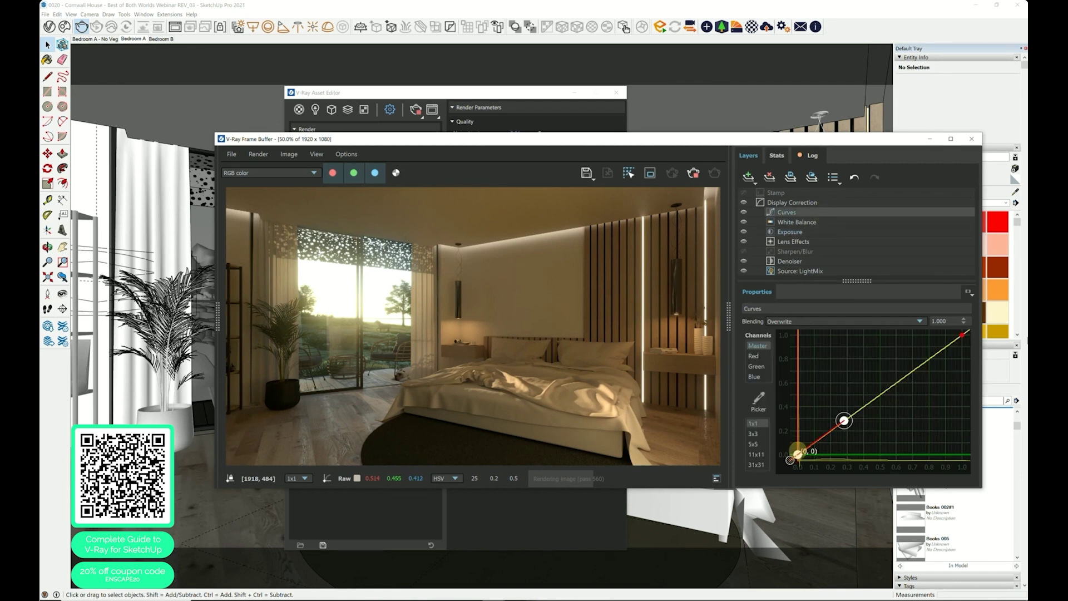
drag(842, 422, 955, 340)
drag(911, 372, 874, 363)
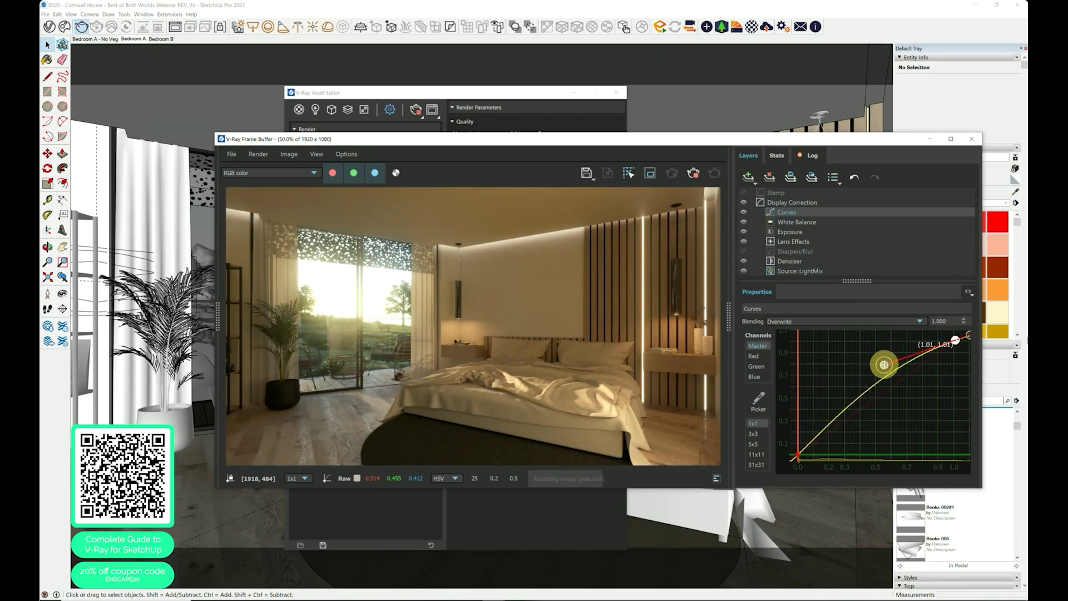
Step: Set the White Balance temperature to 5860 and the magenta-green tint to -0.020, and compare the image without the layer
click(815, 222)
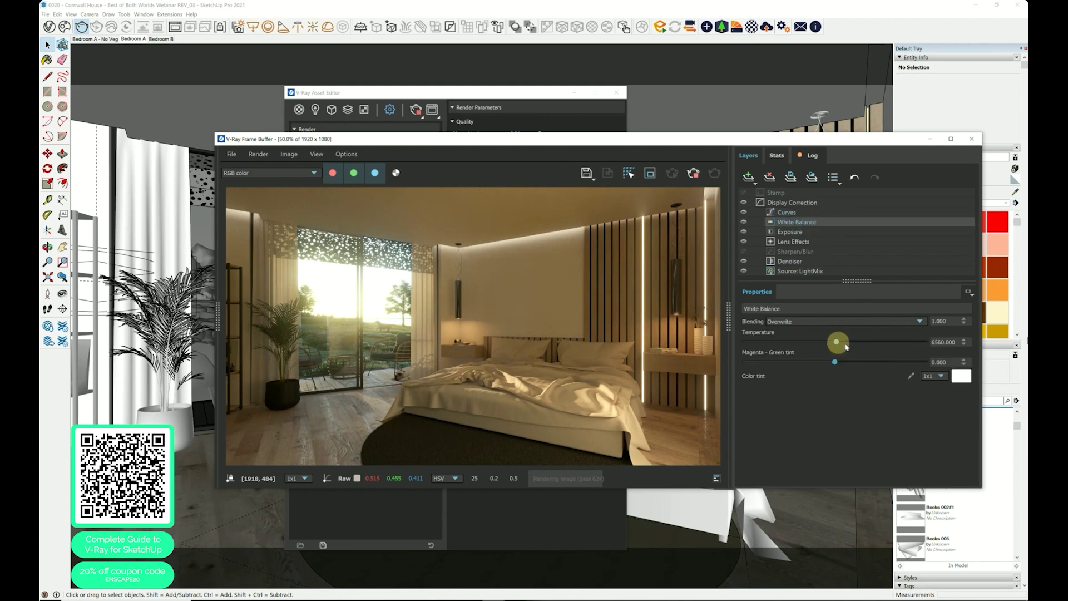
drag(845, 345, 833, 367)
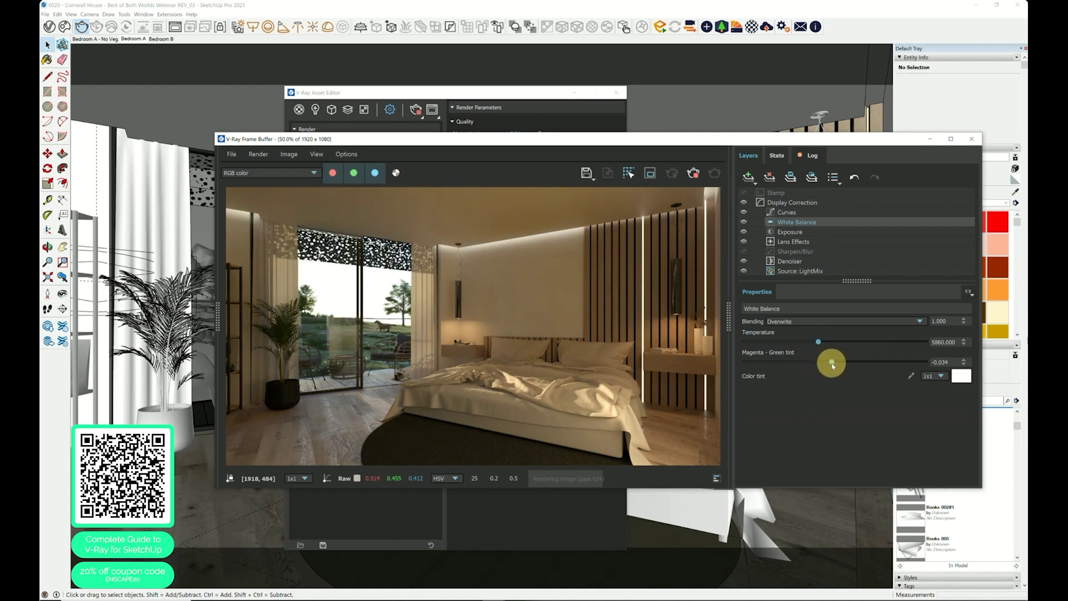
click(944, 362)
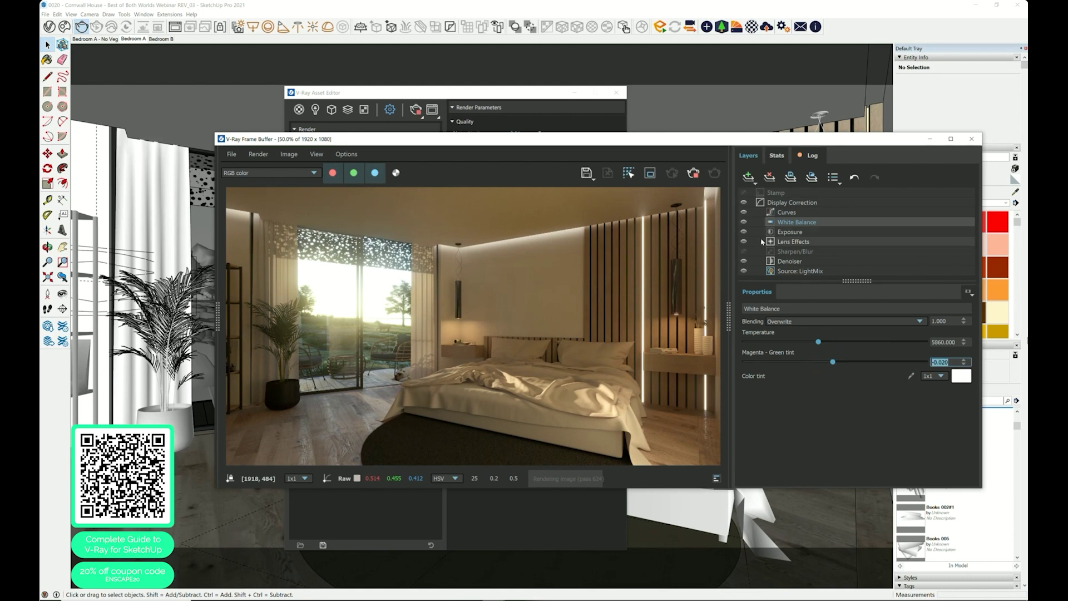
click(743, 222)
click(743, 222)
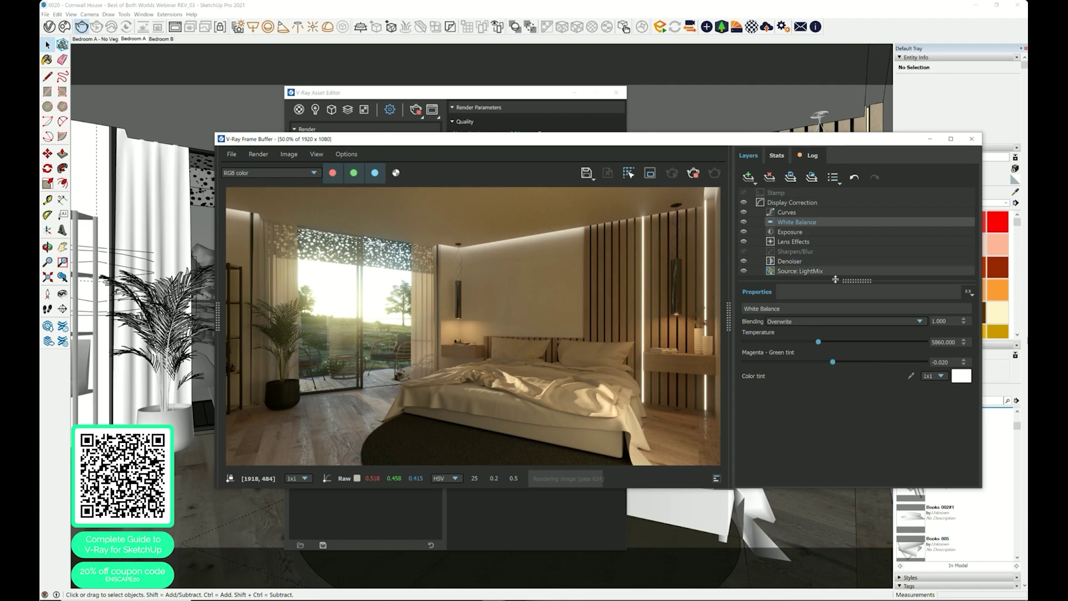
Step: Inspect the bed and wood floor up close, comparing the image with the Denoiser layer off and on
drag(839, 281, 840, 292)
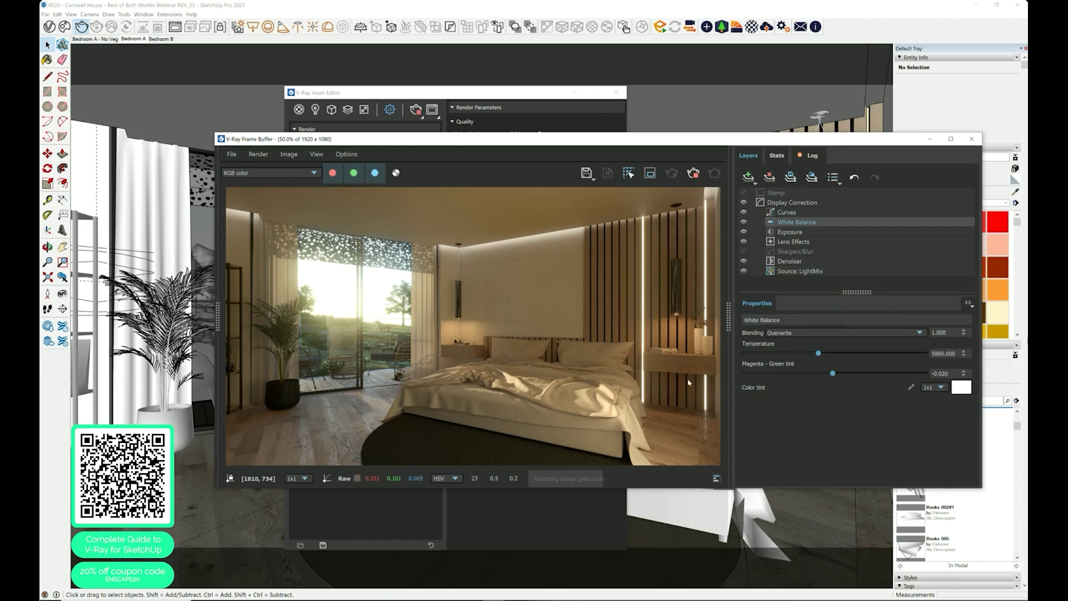
click(610, 415)
scroll(384, 436, up, 1)
middle_drag(383, 437, 294, 333)
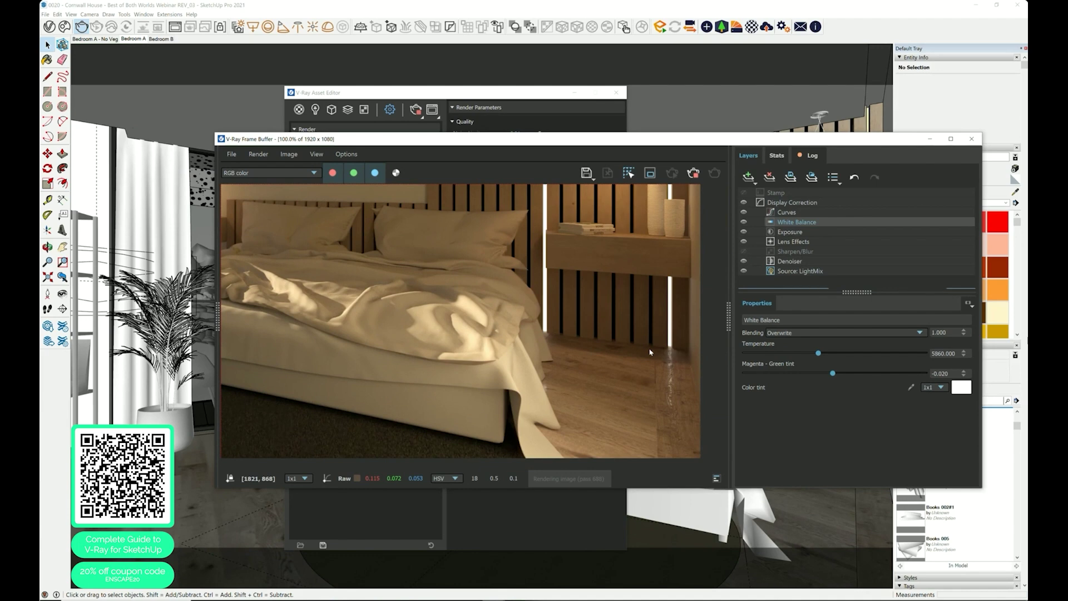
scroll(650, 352, down, 2)
scroll(390, 334, up, 2)
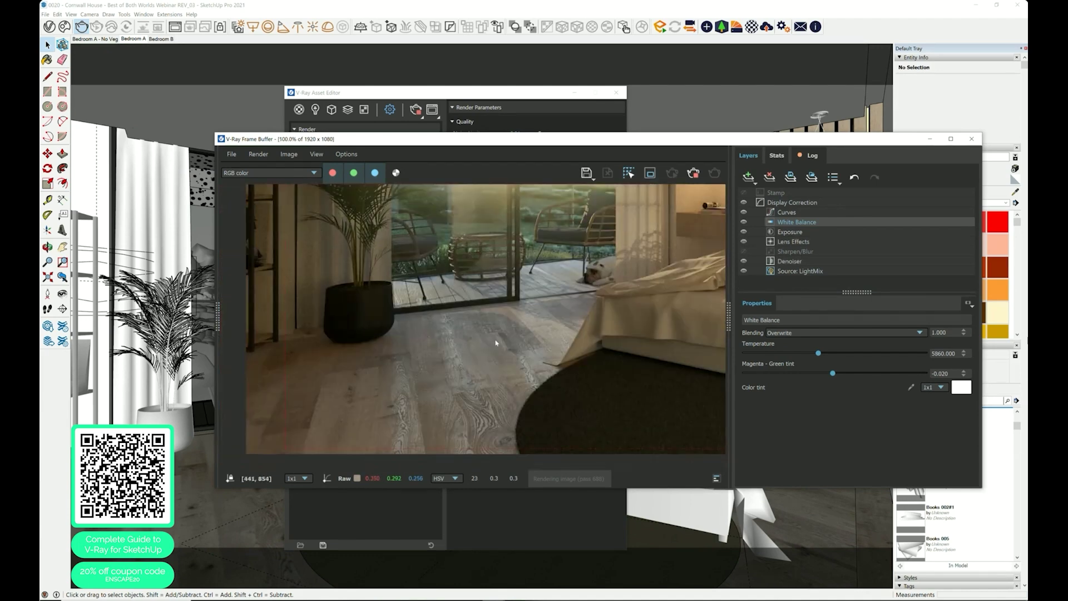
click(744, 261)
scroll(473, 443, up, 2)
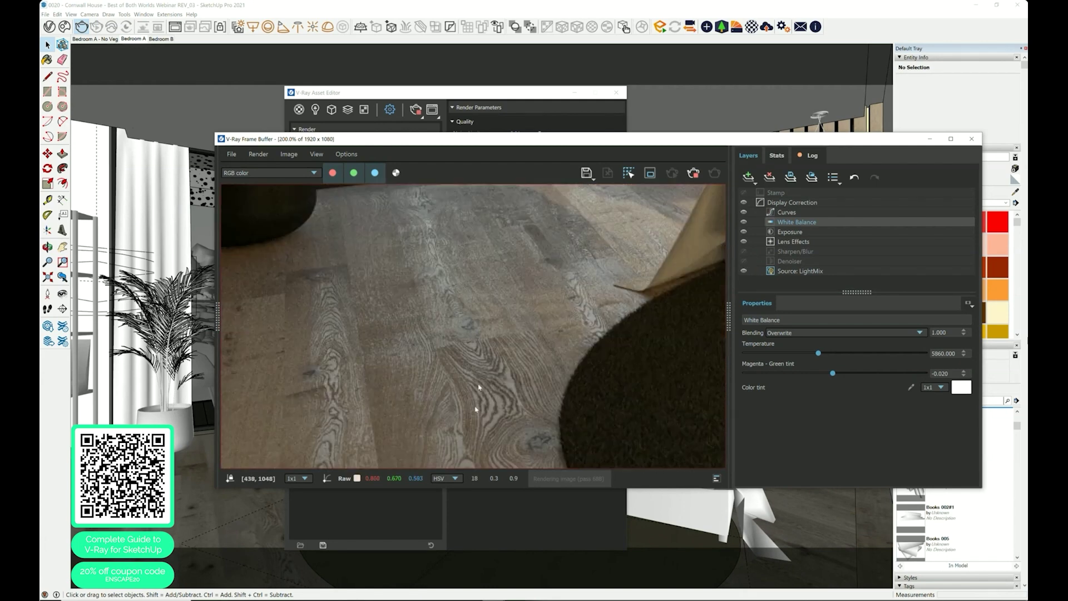
middle_drag(476, 409, 481, 501)
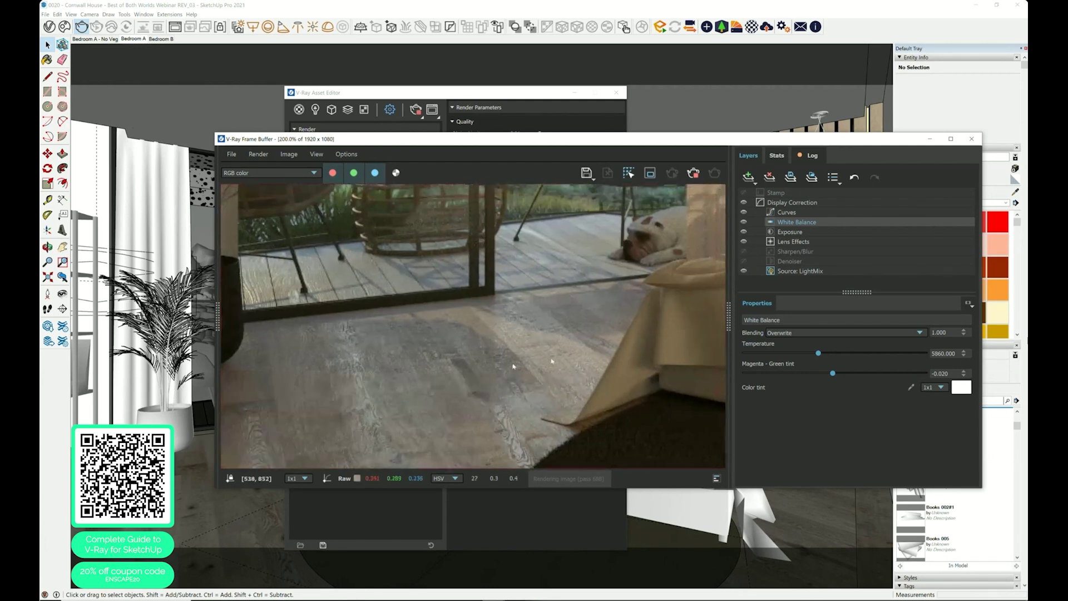
click(744, 261)
scroll(386, 342, down, 2)
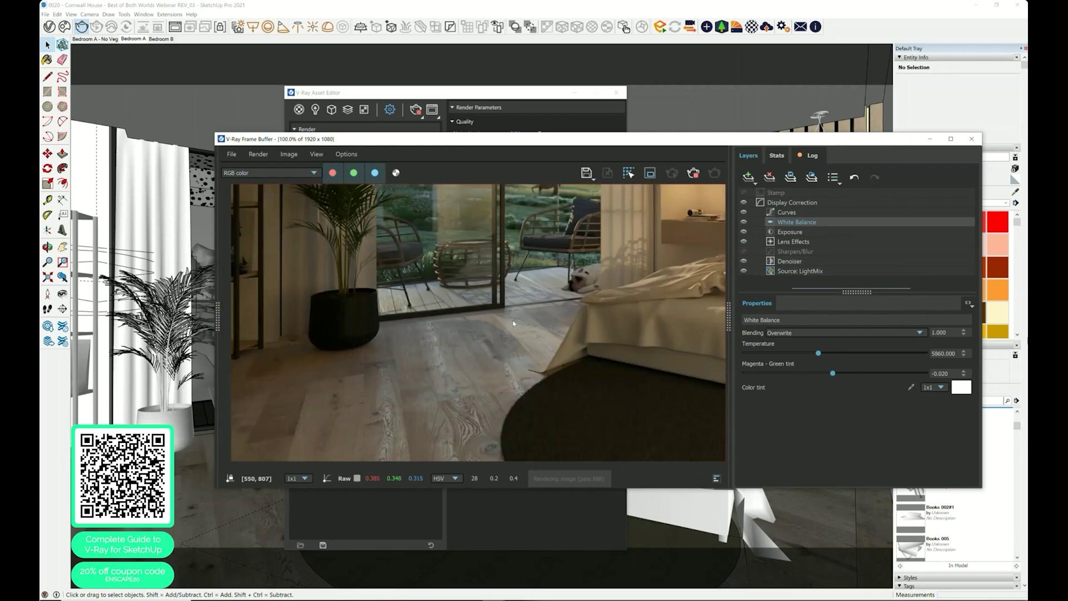
scroll(386, 342, down, 1)
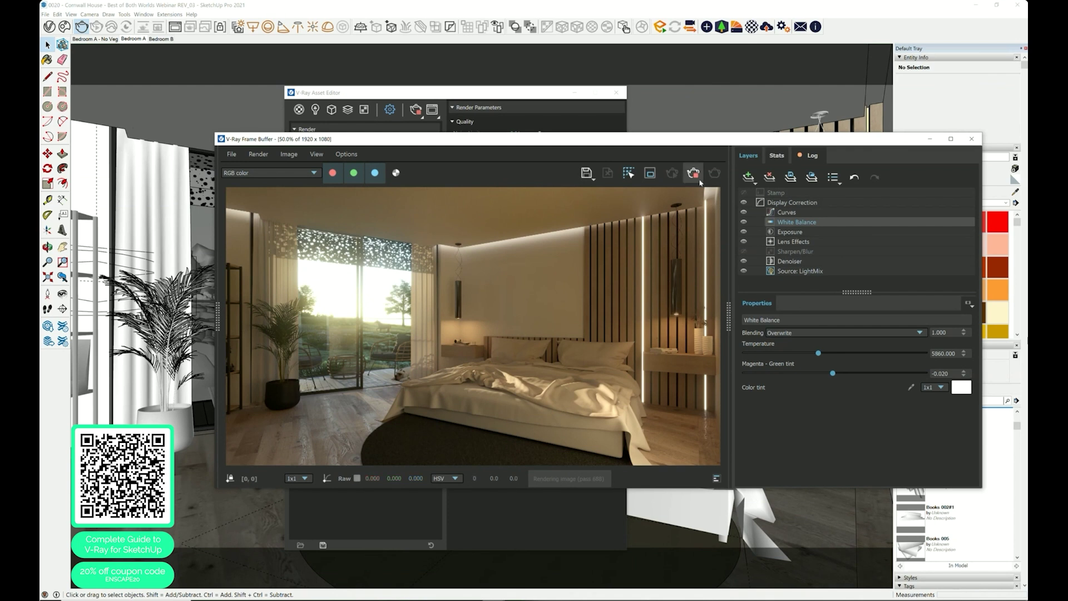
Step: Hide the layer controls to view the render on its own and bring them back
click(729, 315)
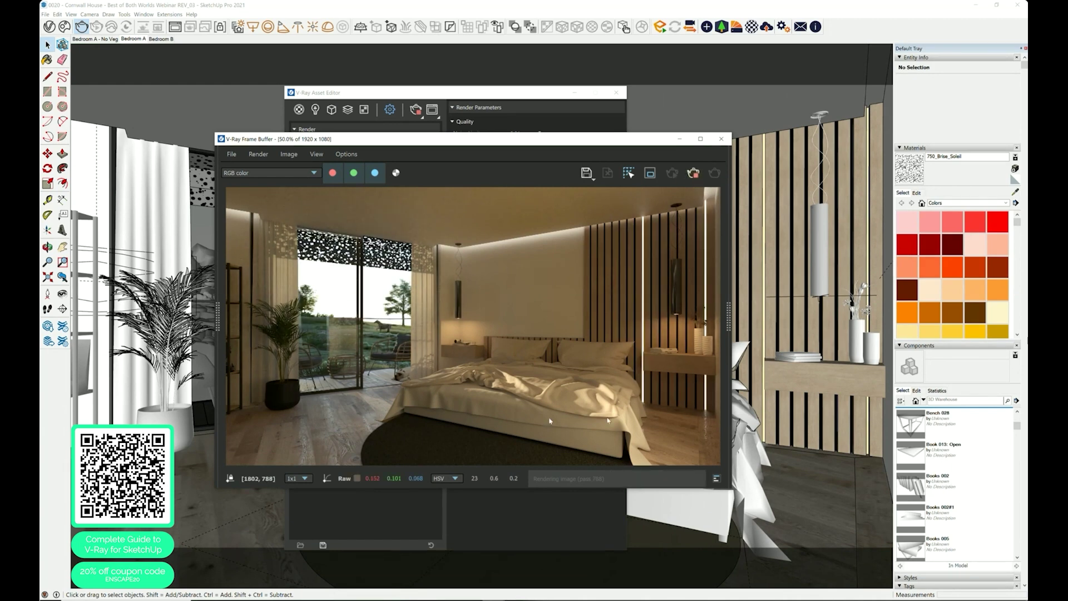
click(728, 317)
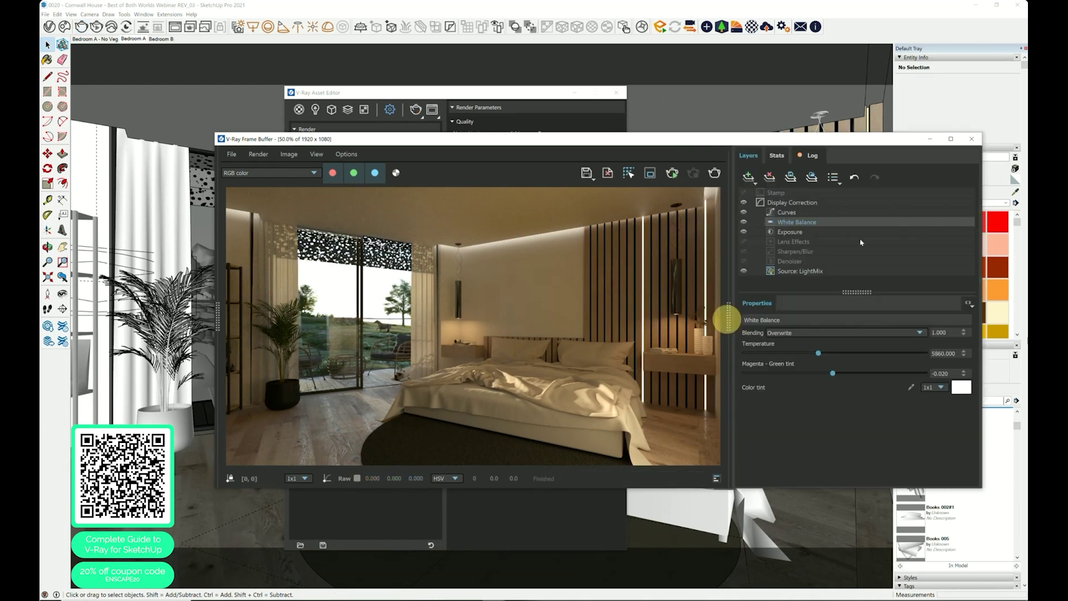
Step: Enable the Denoiser and Lens Effects layers with bloom/glare on, and hide the layer controls
click(795, 241)
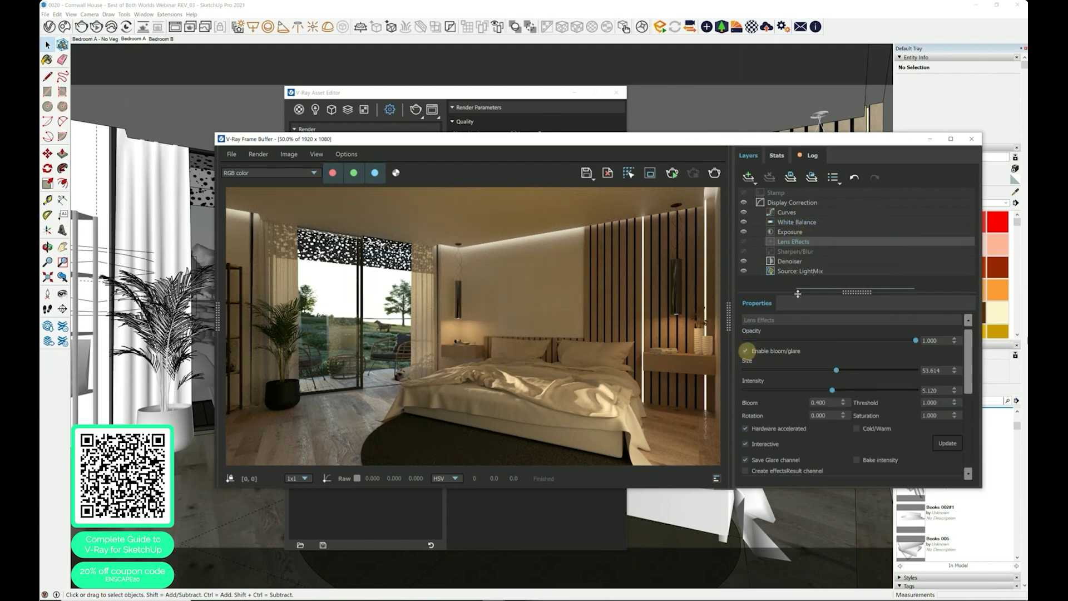
click(549, 318)
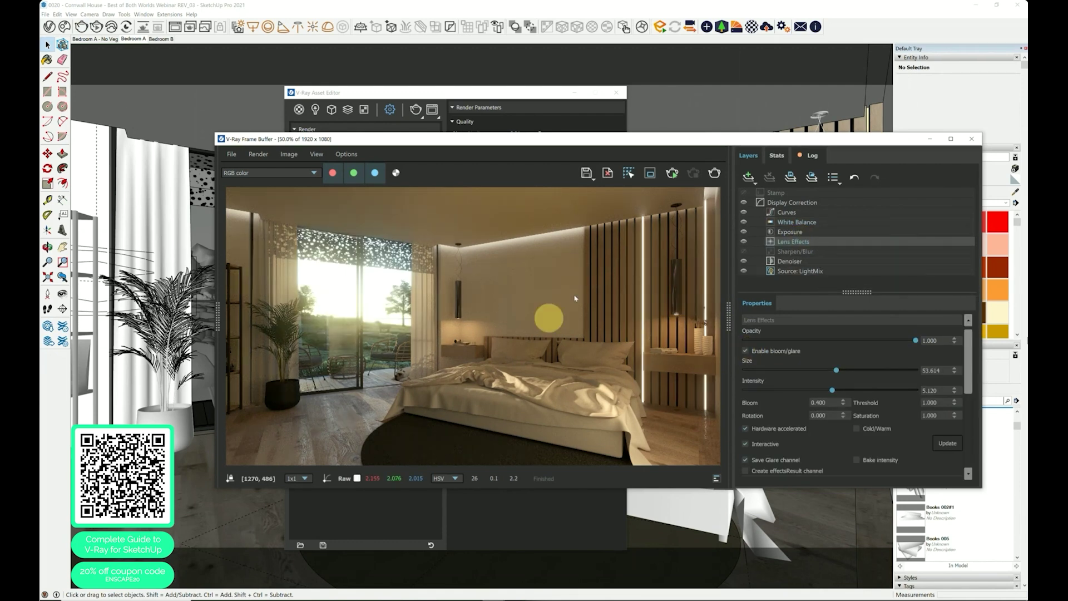
click(730, 311)
Step: Store the finished V-Ray render in the frame buffer's history and collapse the history list
drag(532, 140, 694, 108)
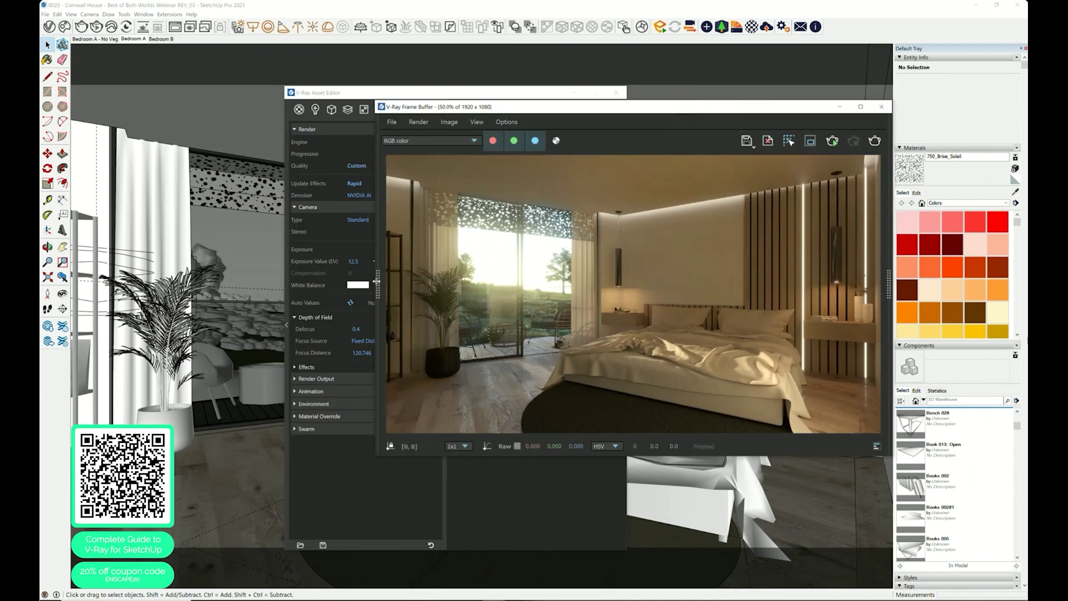
click(378, 282)
click(242, 142)
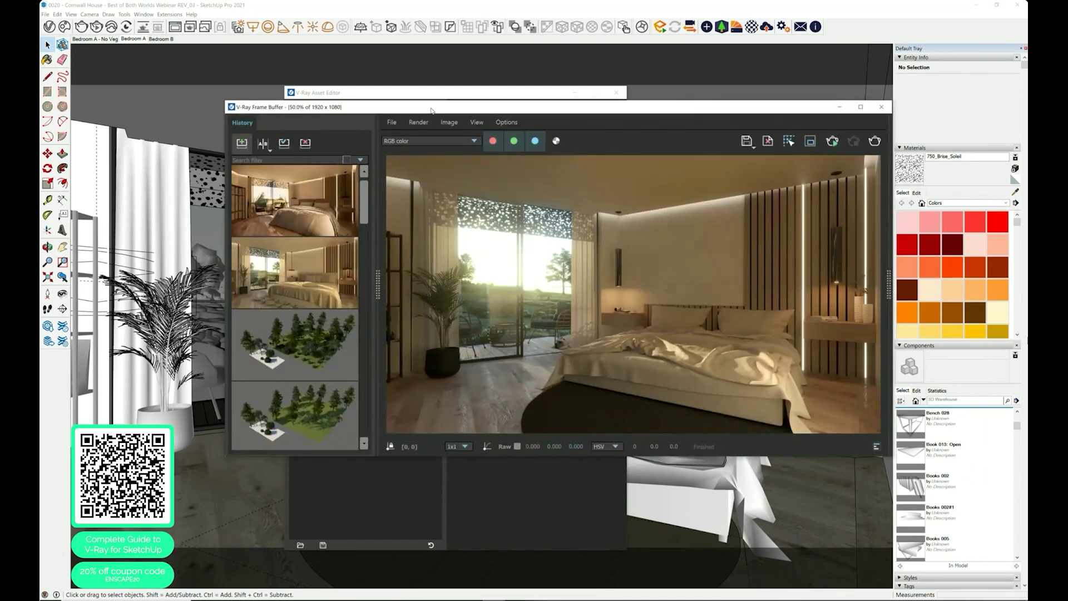
drag(431, 110, 353, 135)
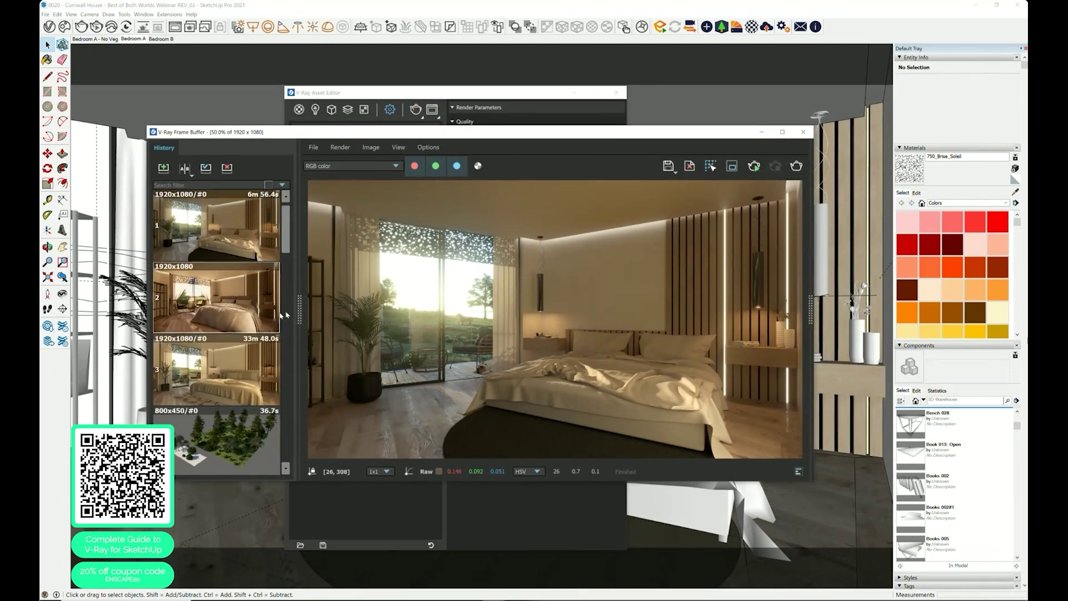
click(300, 310)
Step: Save the render to the Desktop as a JPEG image named Cornwall House Master Bedroom V-Ray
click(668, 166)
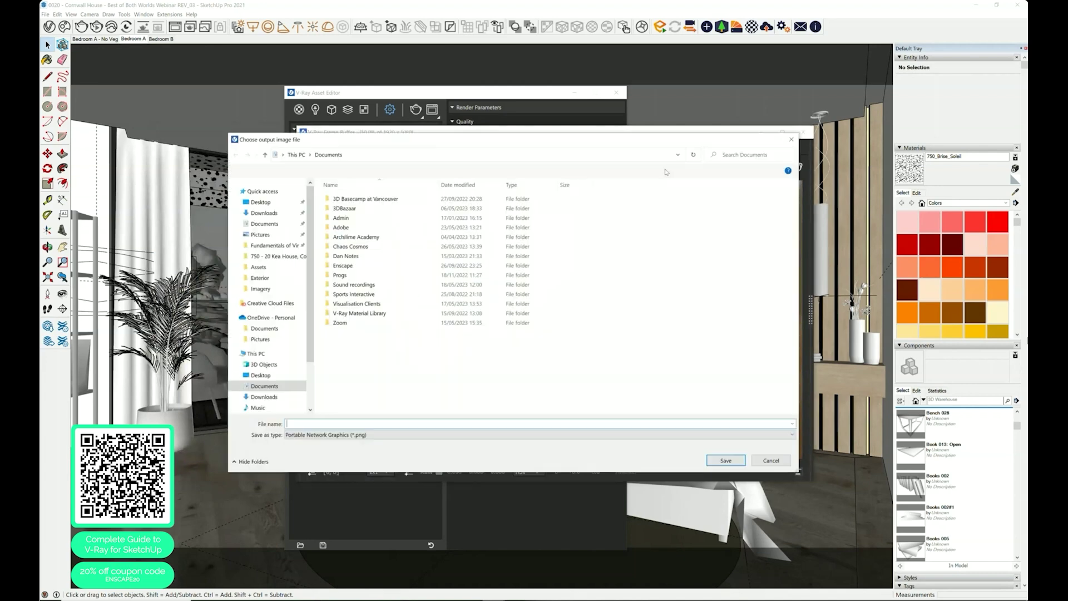
click(261, 202)
click(340, 434)
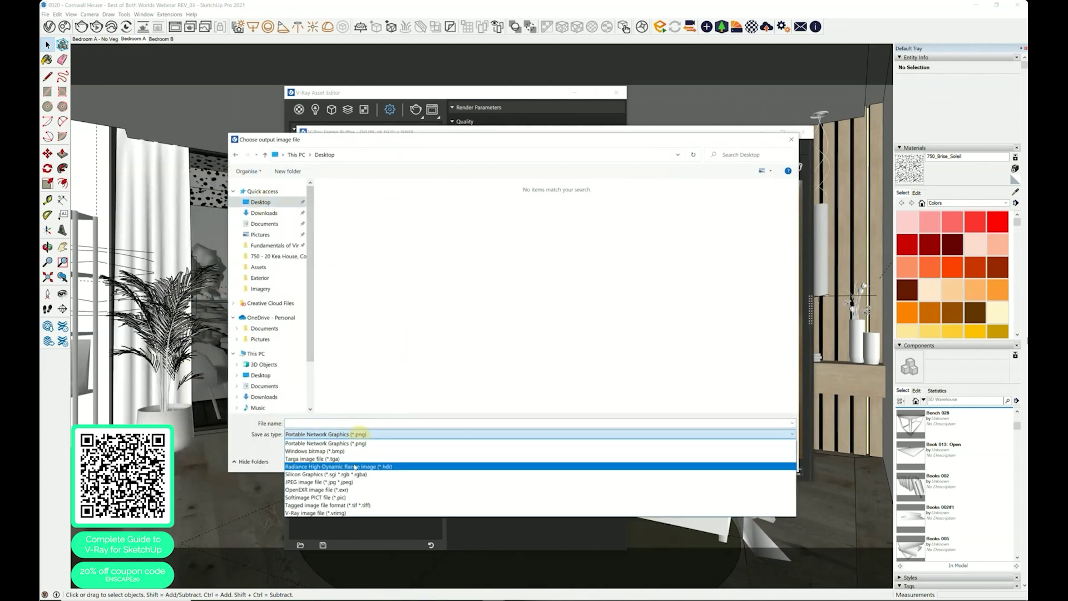
click(345, 481)
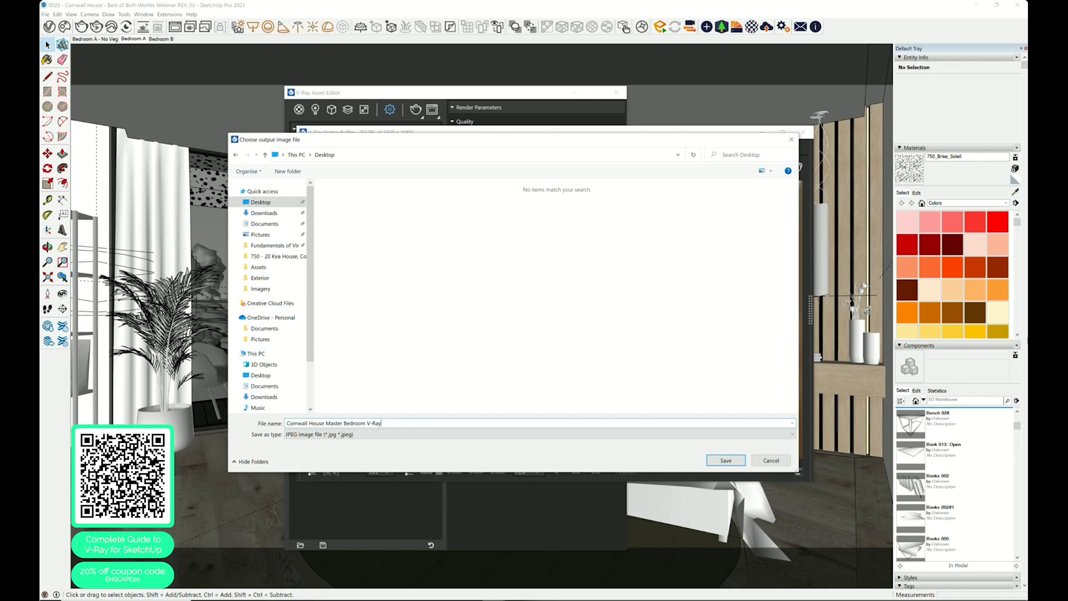
key(Return)
Step: Load the Cornwall House Master Bedroom Enscape image from the Desktop and store it in the history
click(313, 148)
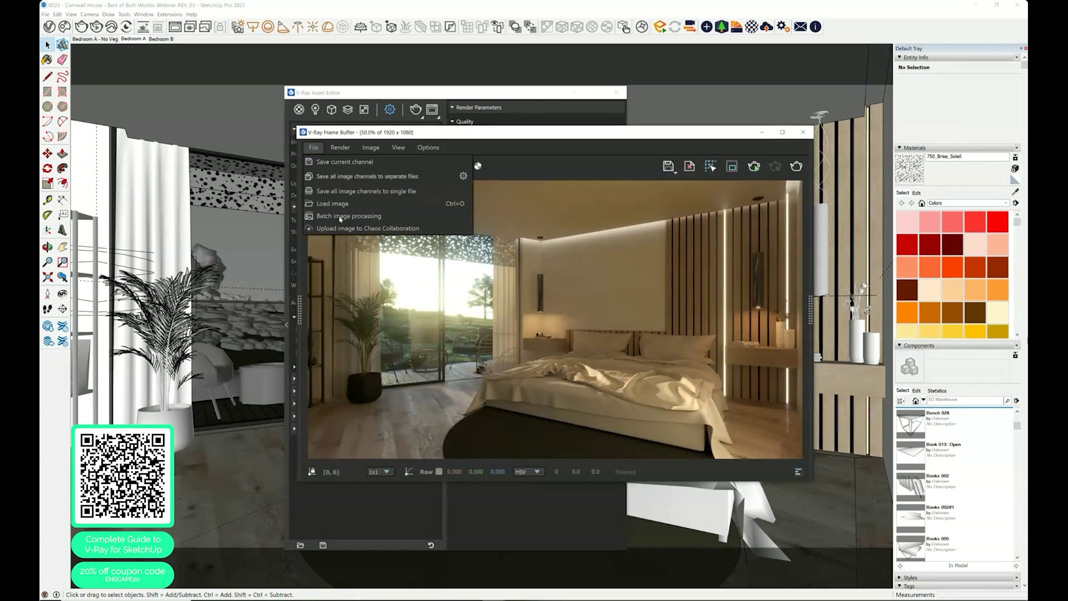
click(341, 203)
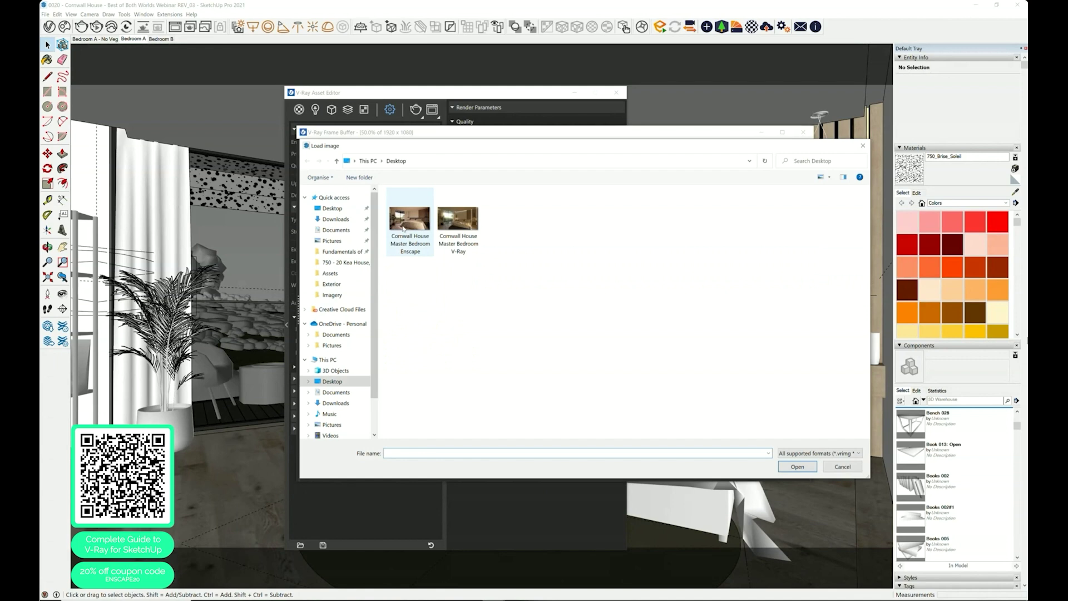
double_click(403, 225)
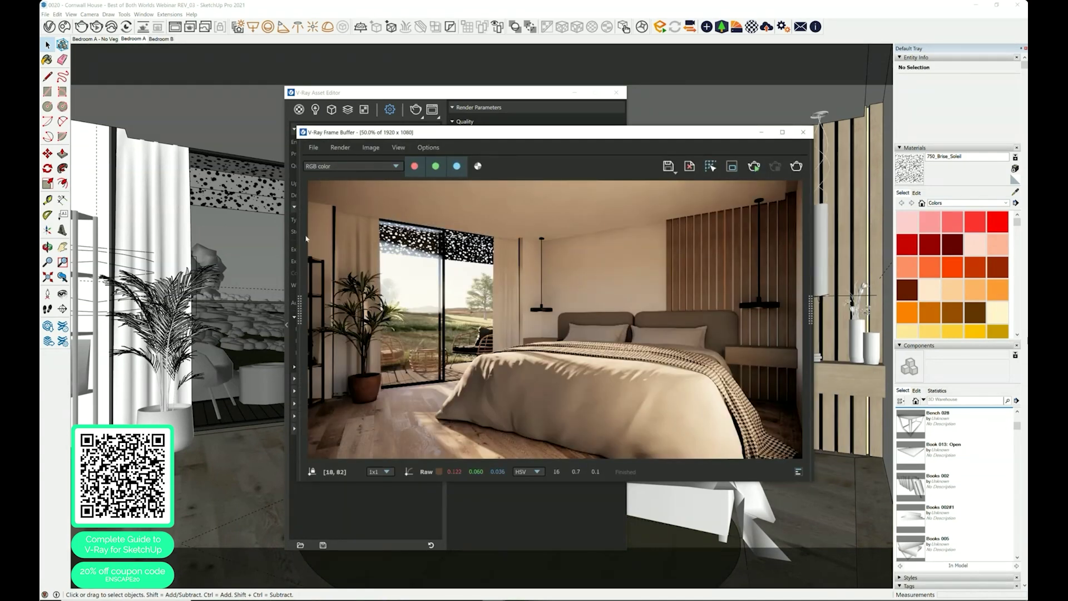
click(299, 317)
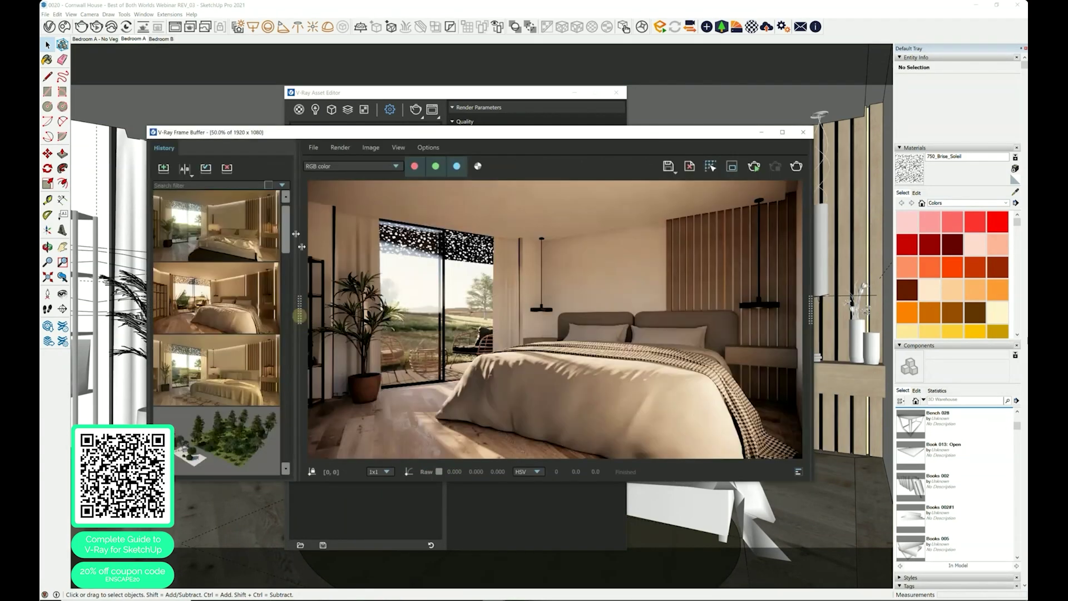
click(164, 168)
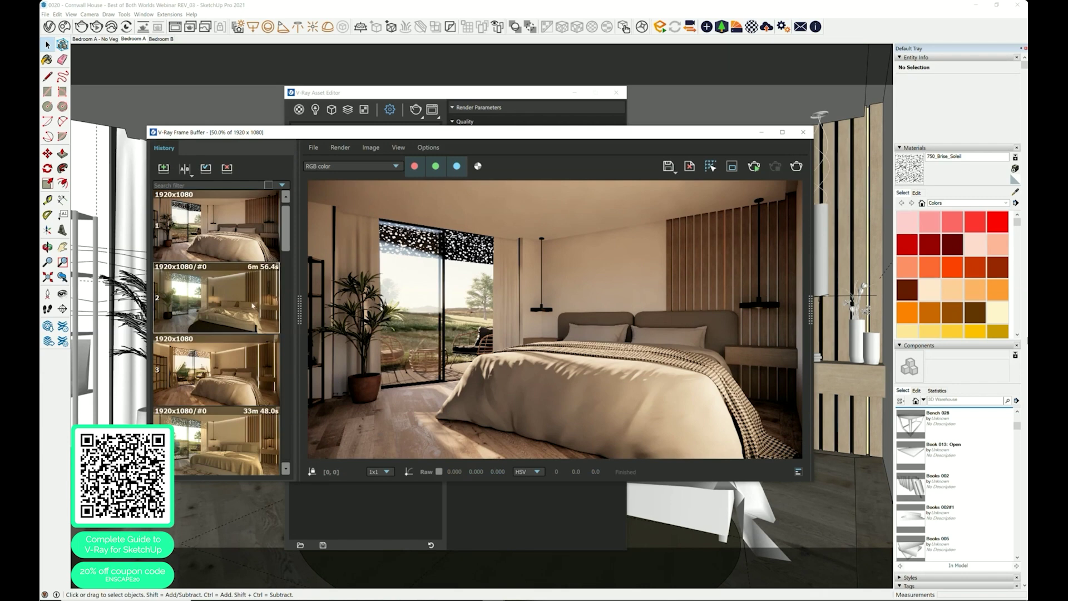
Step: Load the saved Cornwall House Master Bedroom V-Ray image and store it in the history
click(313, 148)
click(333, 203)
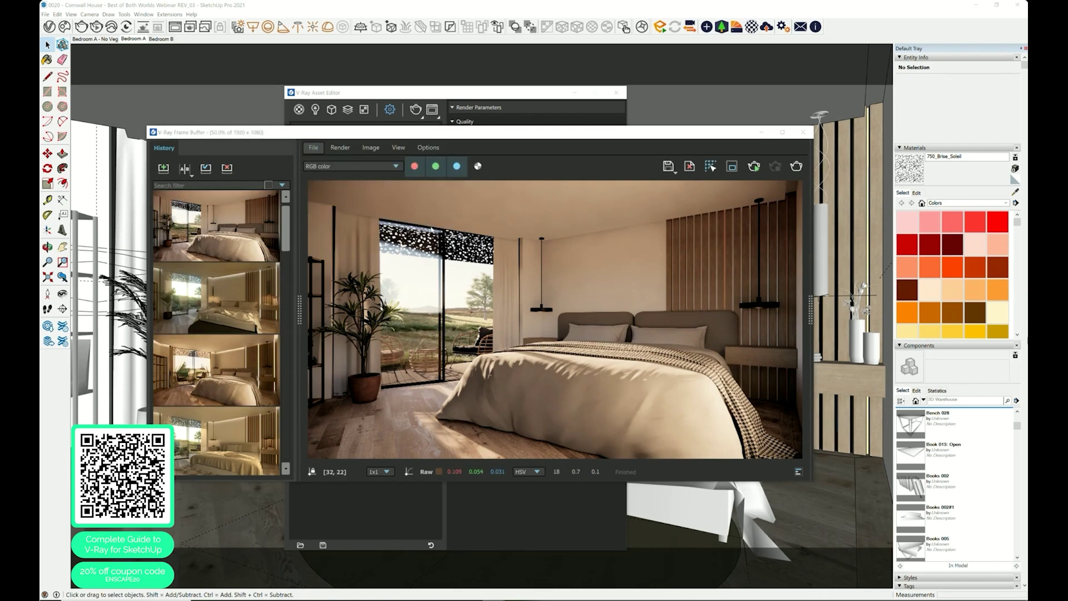
double_click(309, 220)
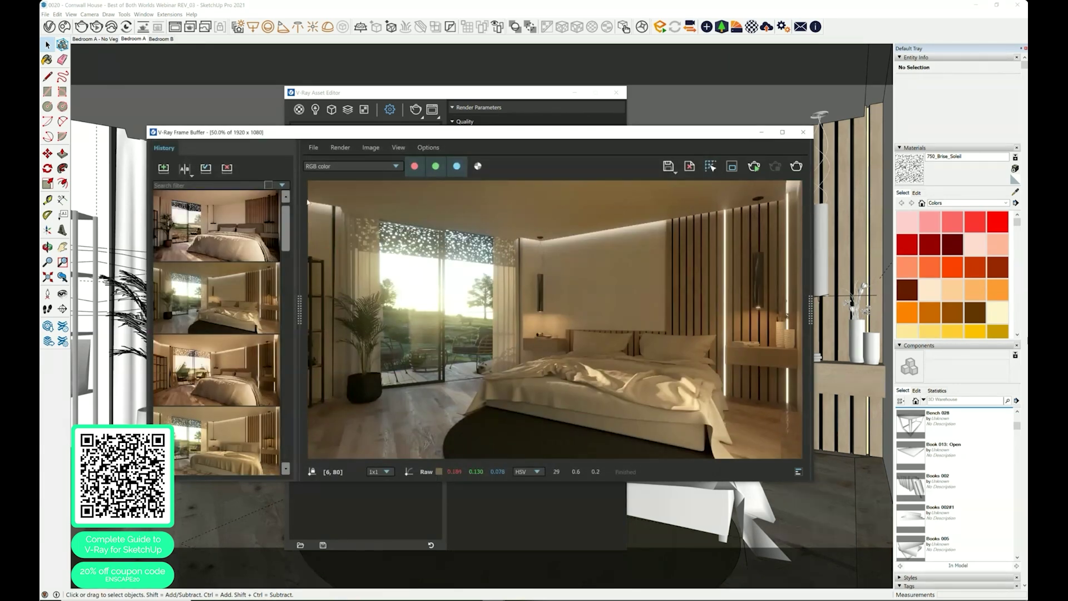
click(164, 168)
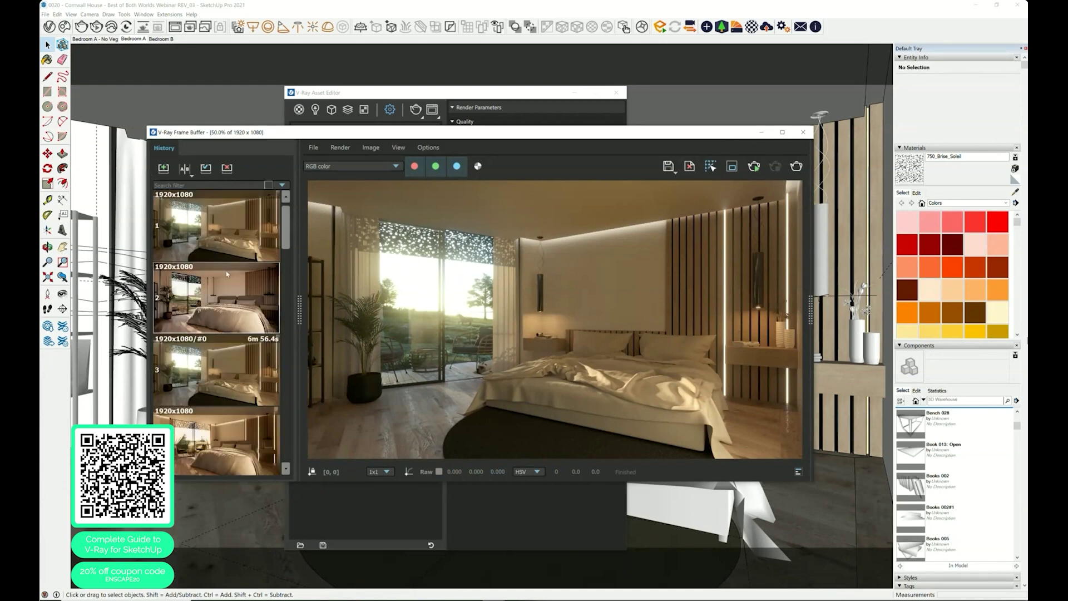
Step: Set up a maximized side-by-side A/B comparison with the Enscape image as A and the V-Ray image as B
click(185, 168)
click(184, 301)
click(247, 228)
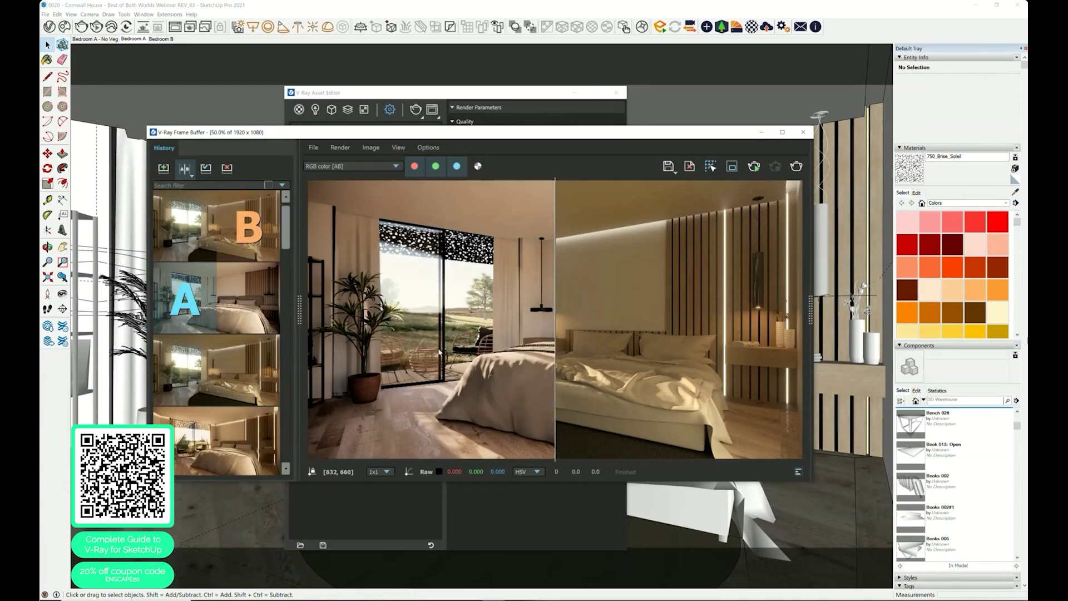
click(299, 301)
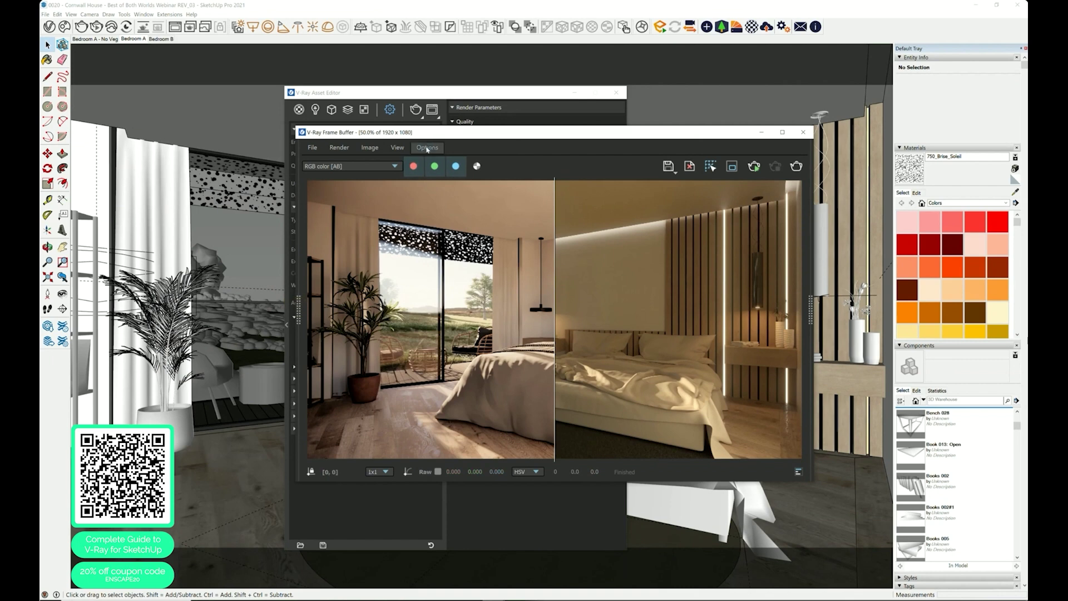
double_click(490, 132)
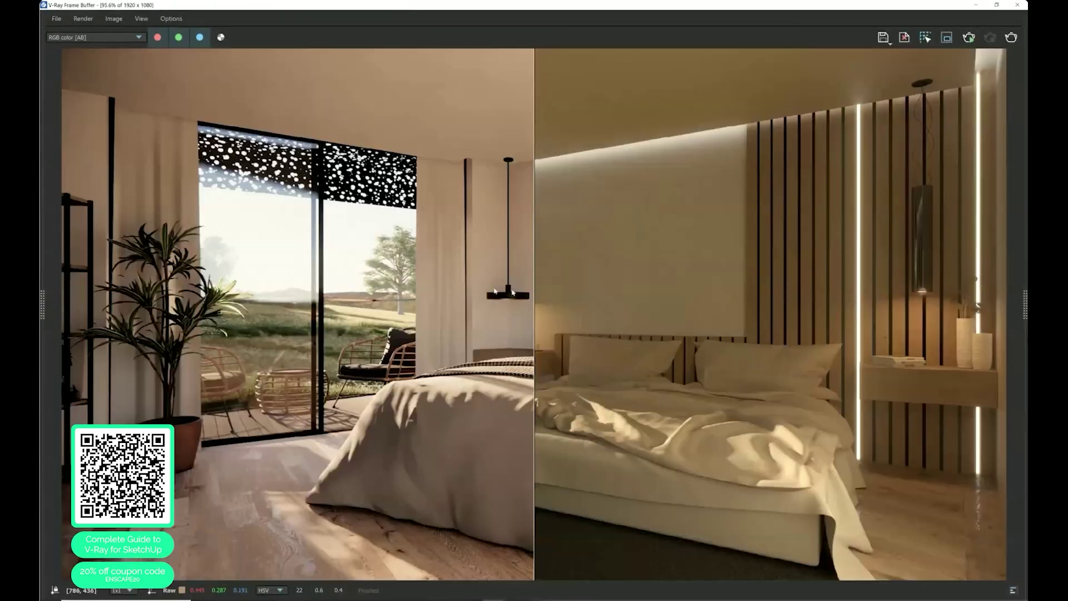
Step: Slide the comparison divider to reveal the whole V-Ray image and examine the view through the window up close
drag(533, 347, 91, 323)
scroll(92, 322, up, 2)
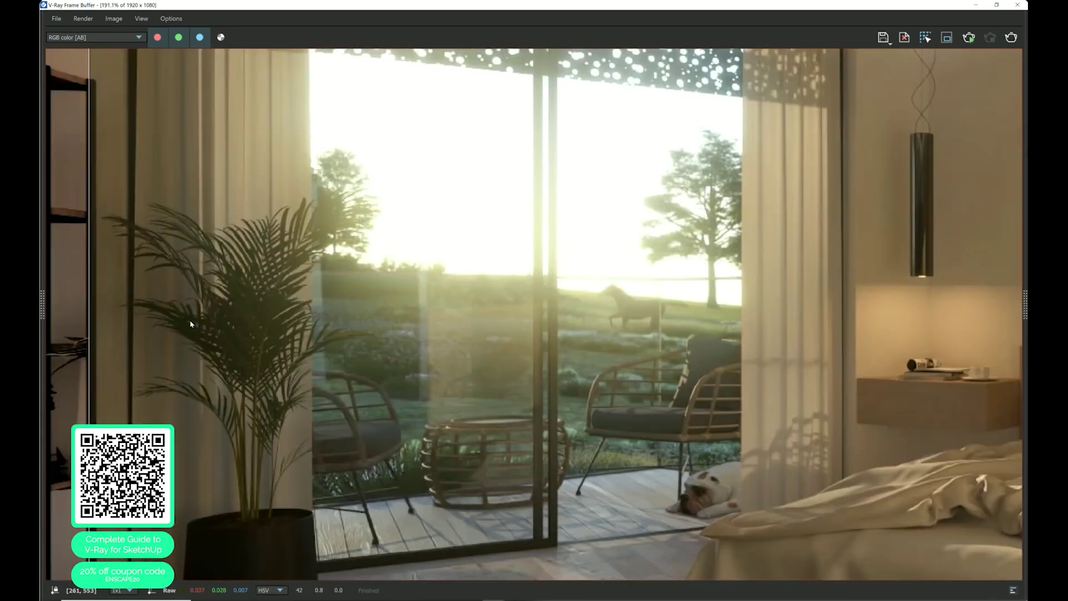
middle_drag(573, 321, 777, 359)
scroll(740, 378, down, 2)
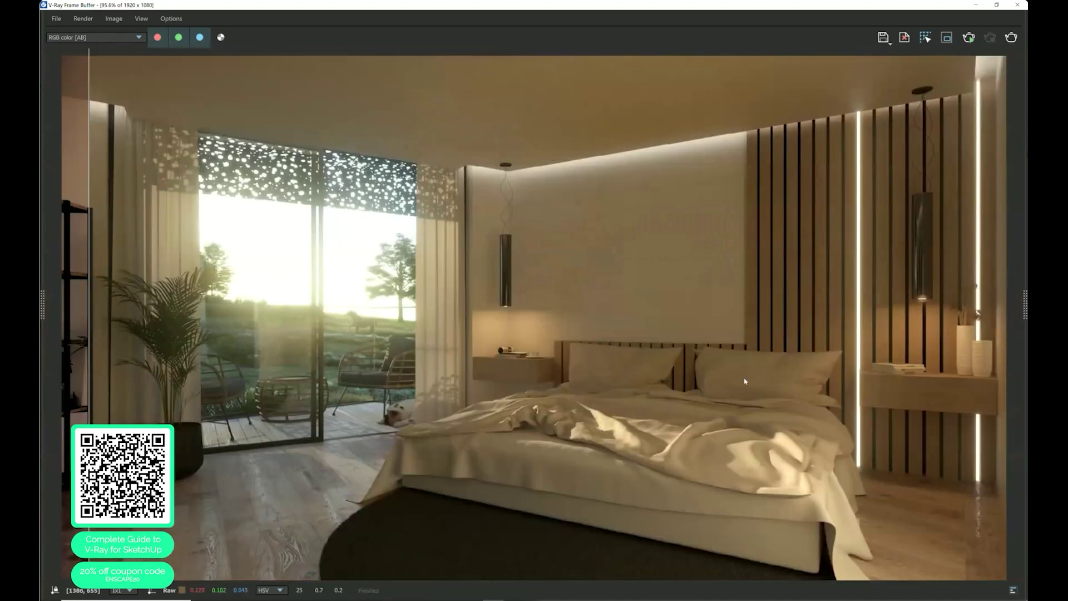
drag(94, 328, 45, 338)
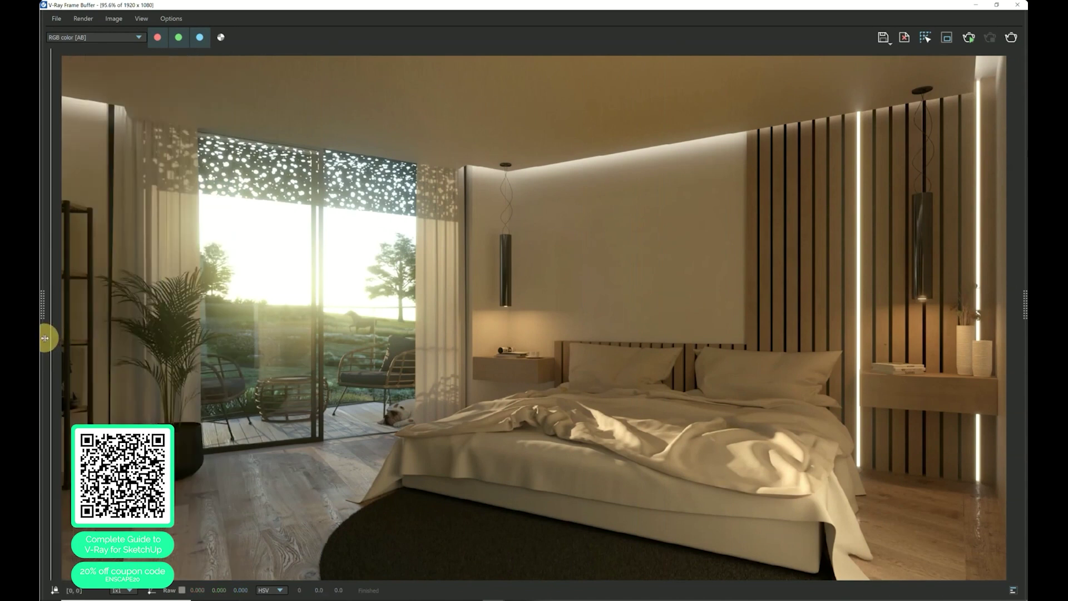